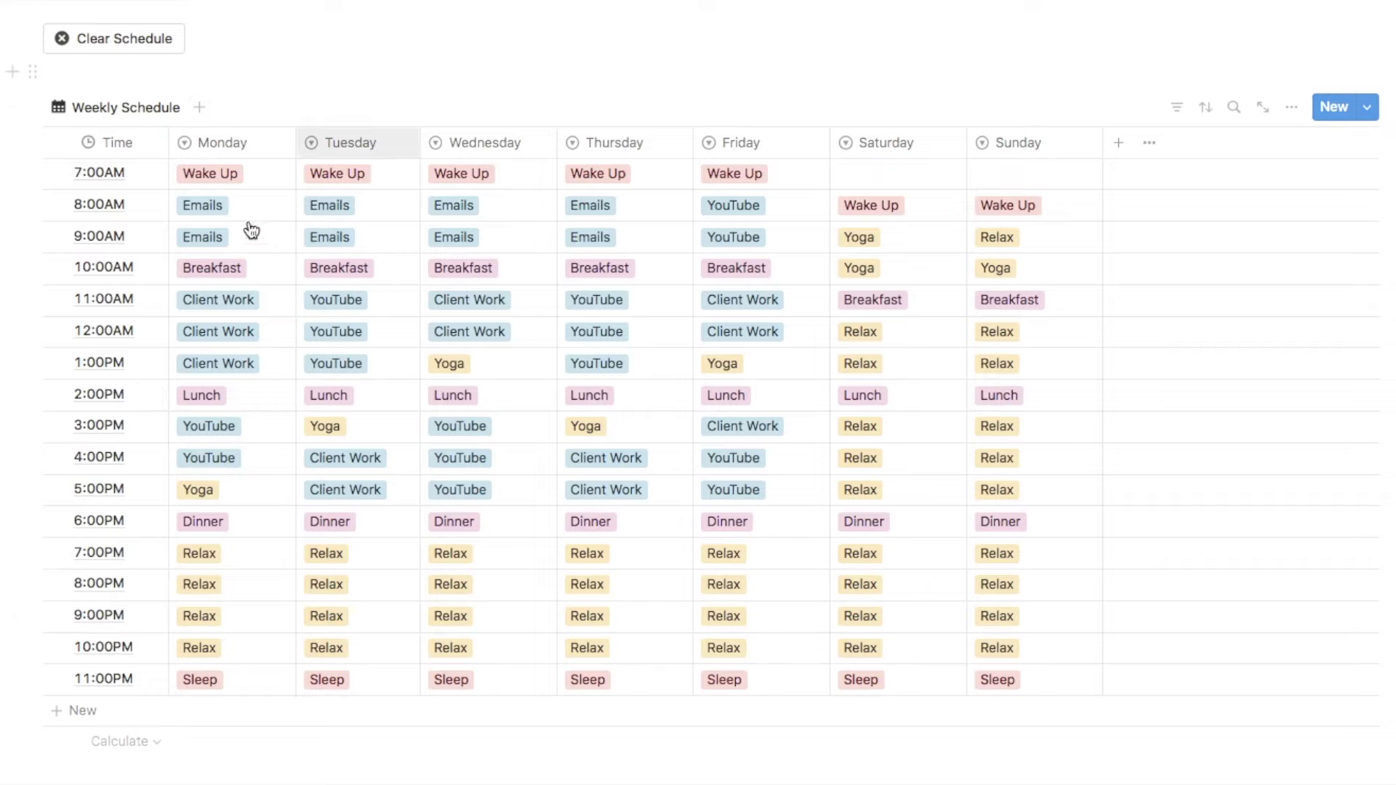
Clear the activities from the example weekly schedule
left_click(141, 43)
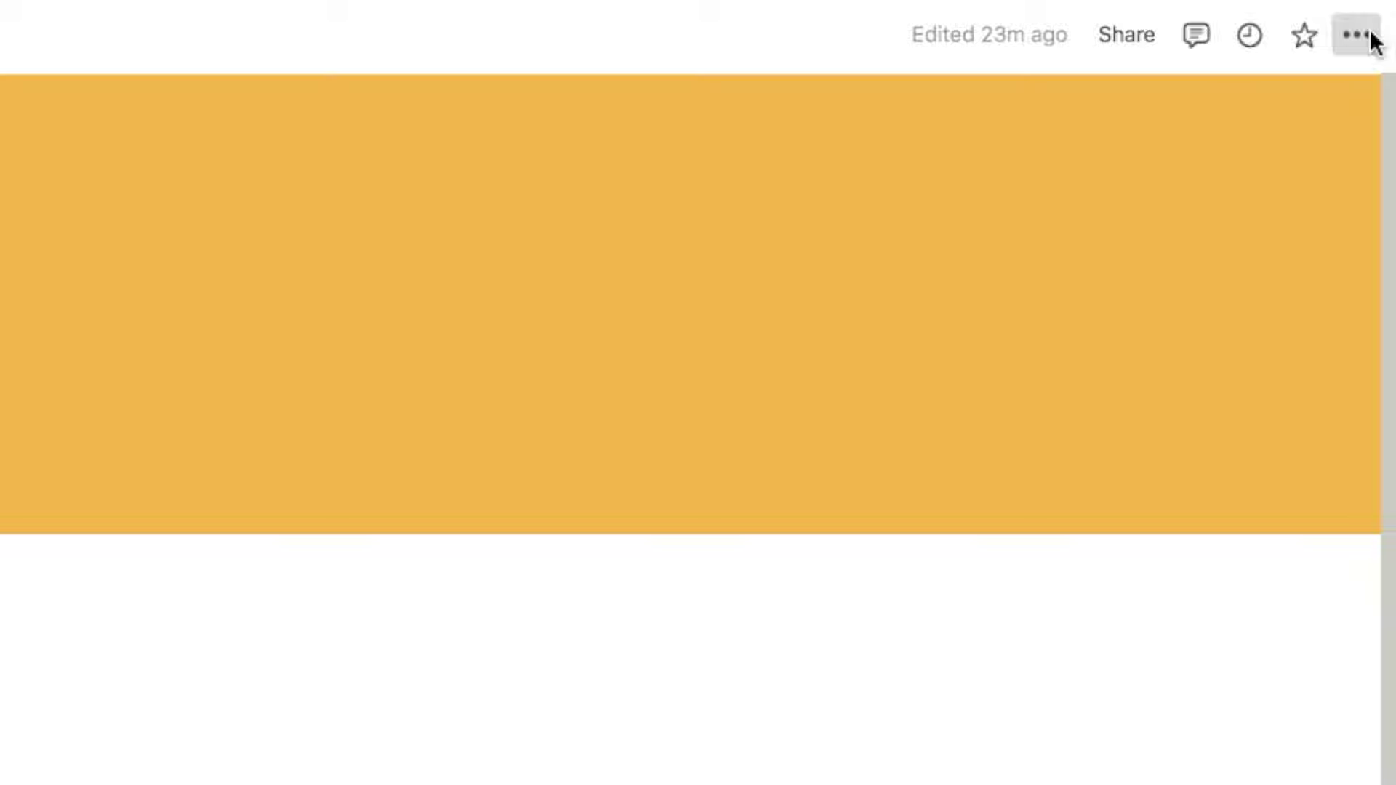
Open the page's options, and insert an inline database on the Time Blocking Calendar page
left_click(1371, 35)
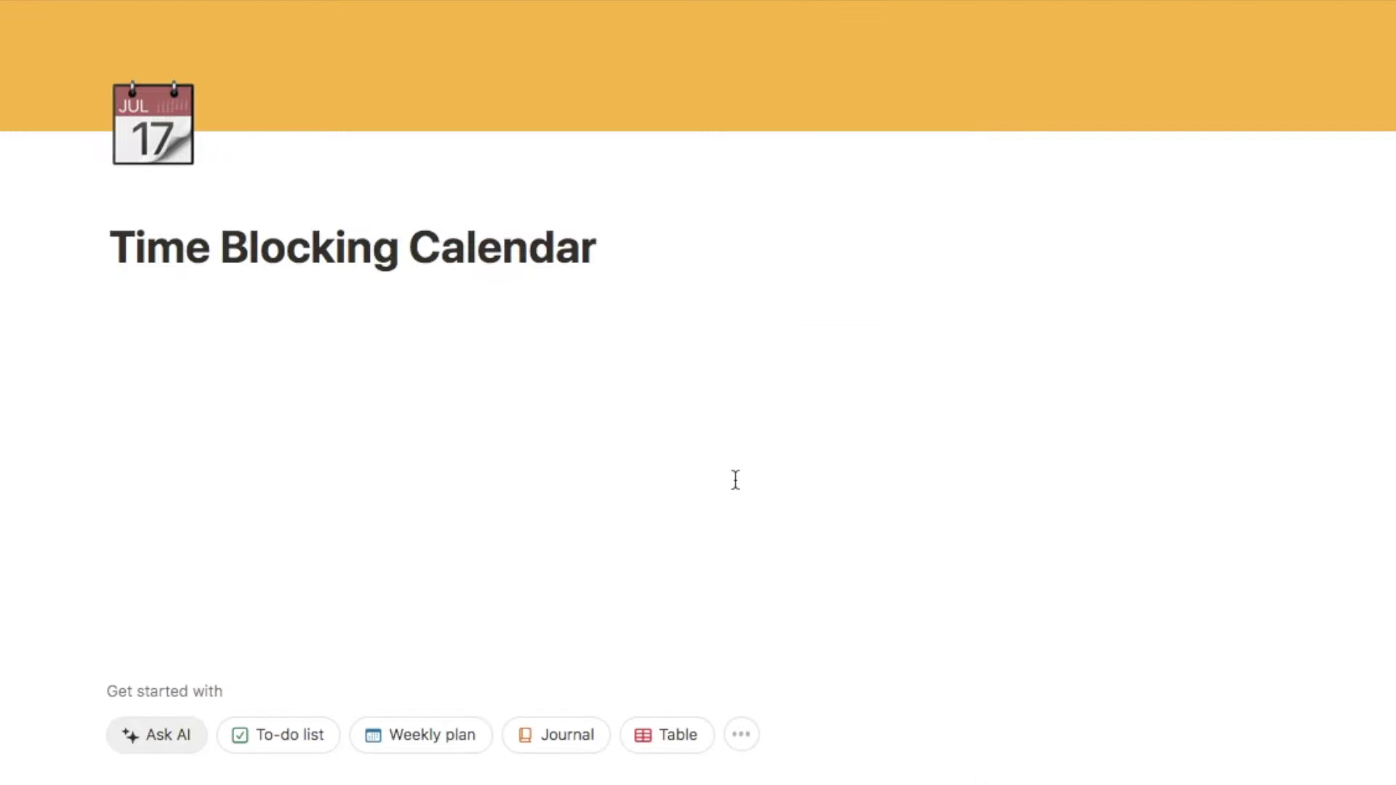
left_click(190, 336)
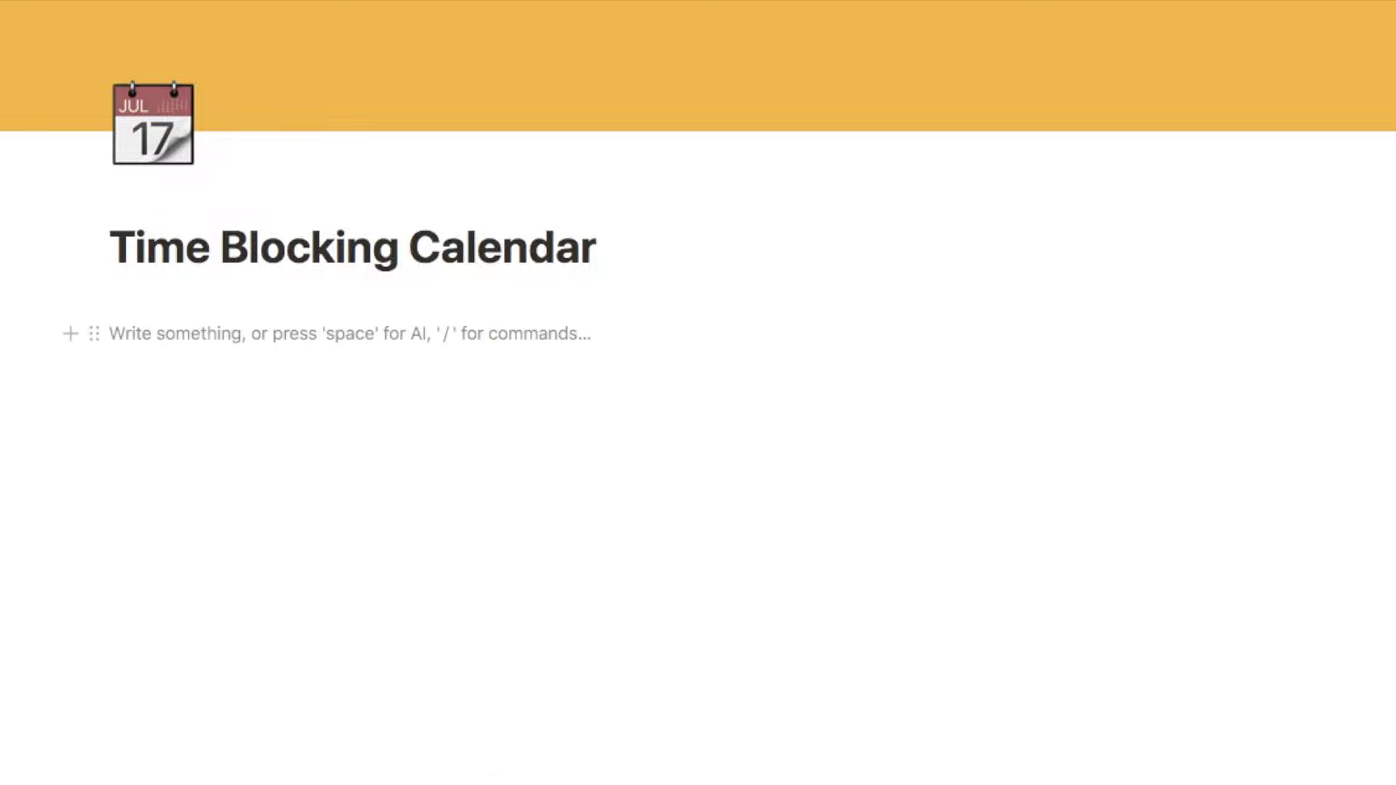
type("/data")
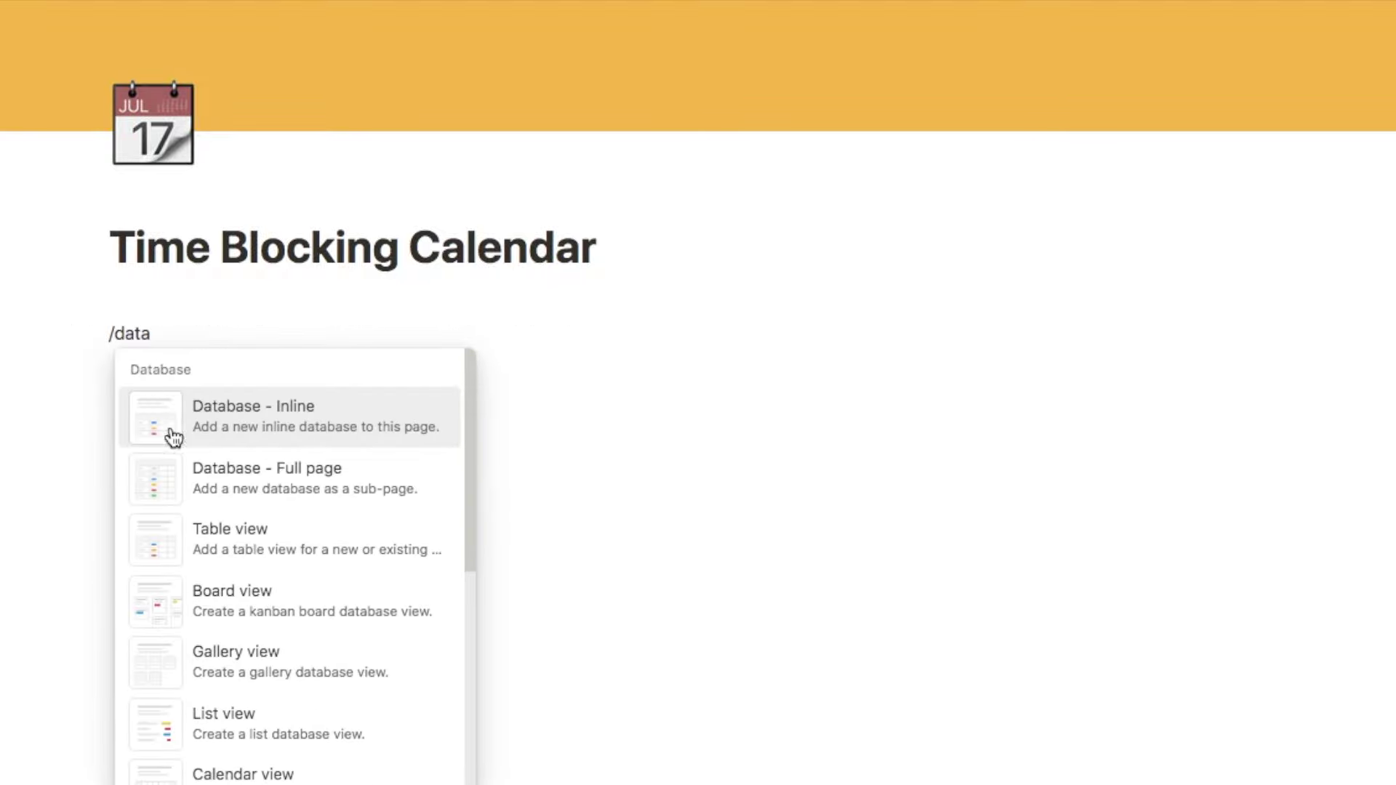
left_click(305, 429)
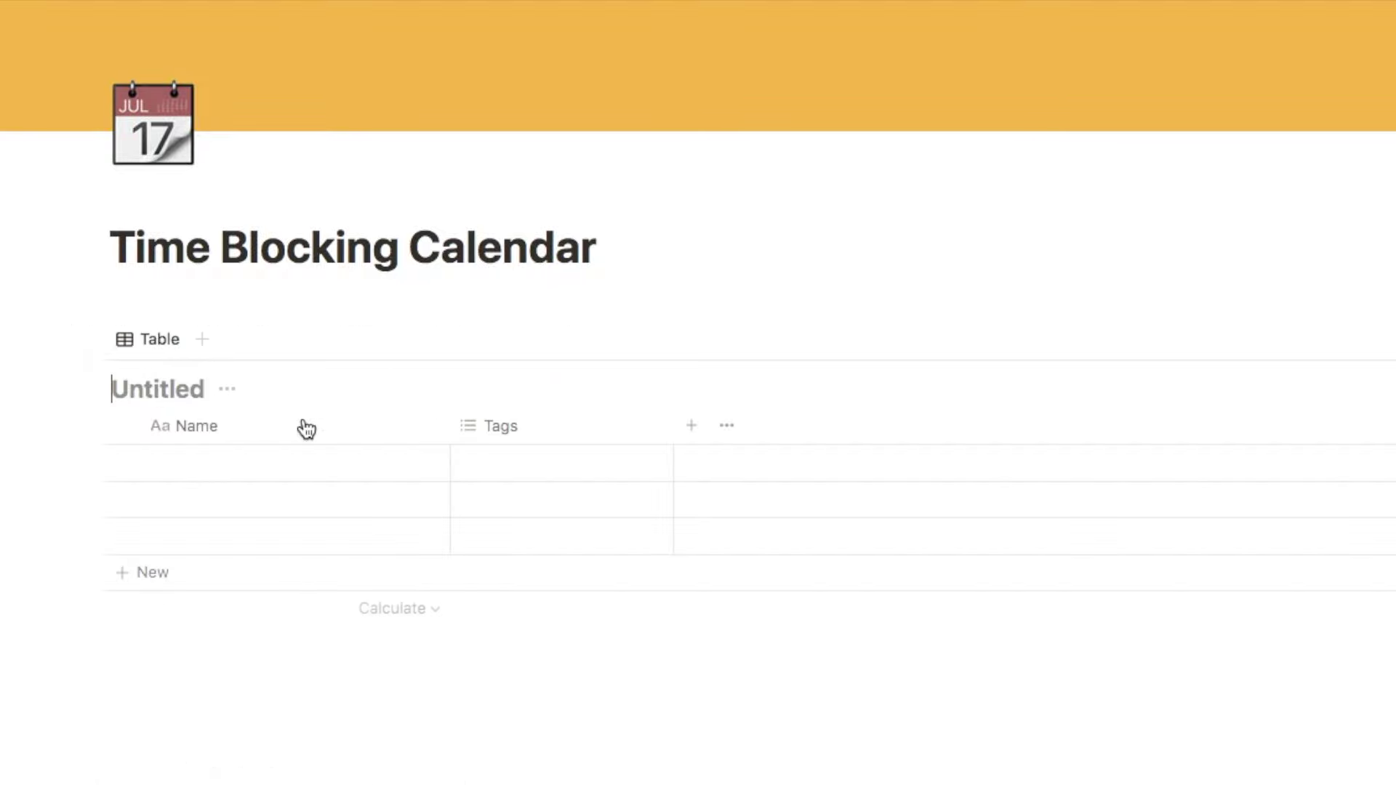
Name the new database "Time blocking schedule" and hide its title
type("T")
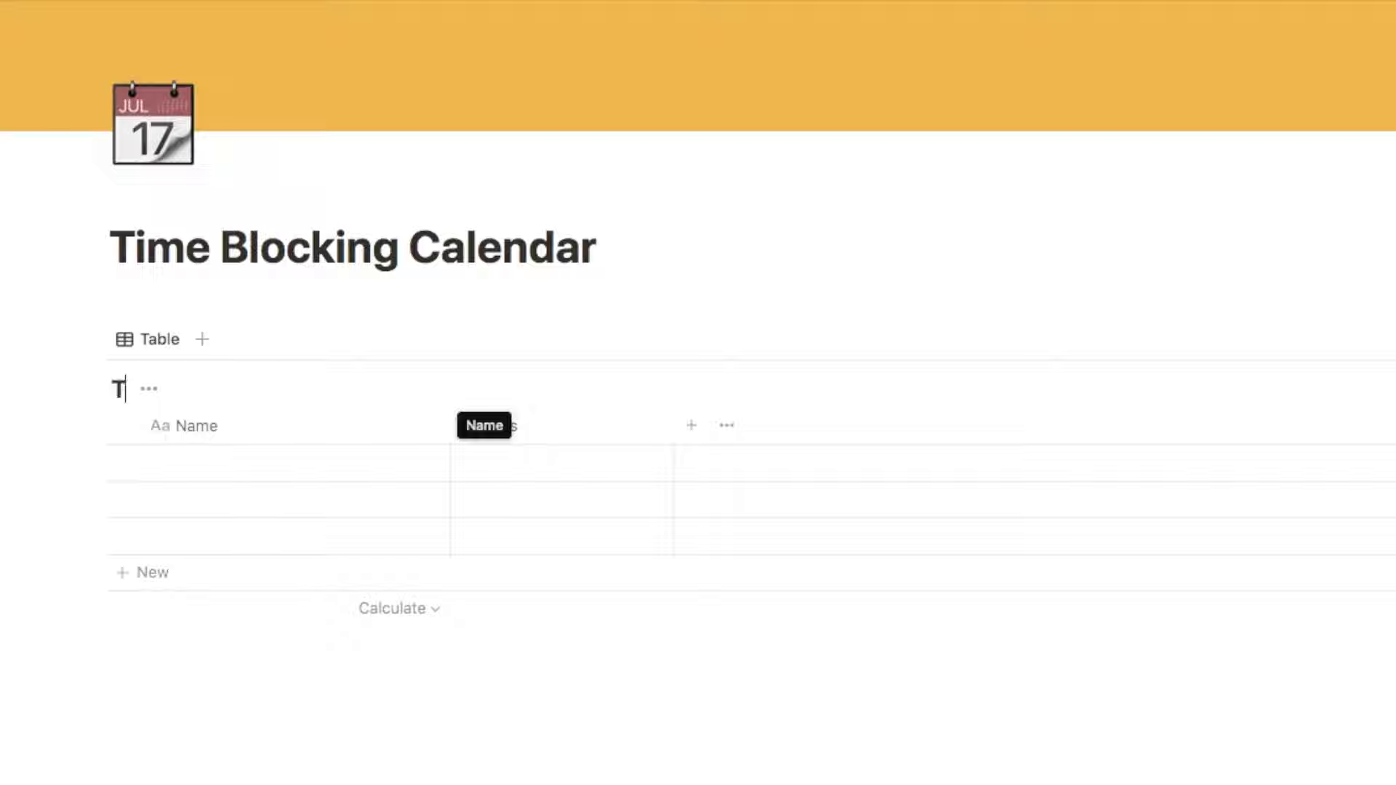
type("ime blocking schedule")
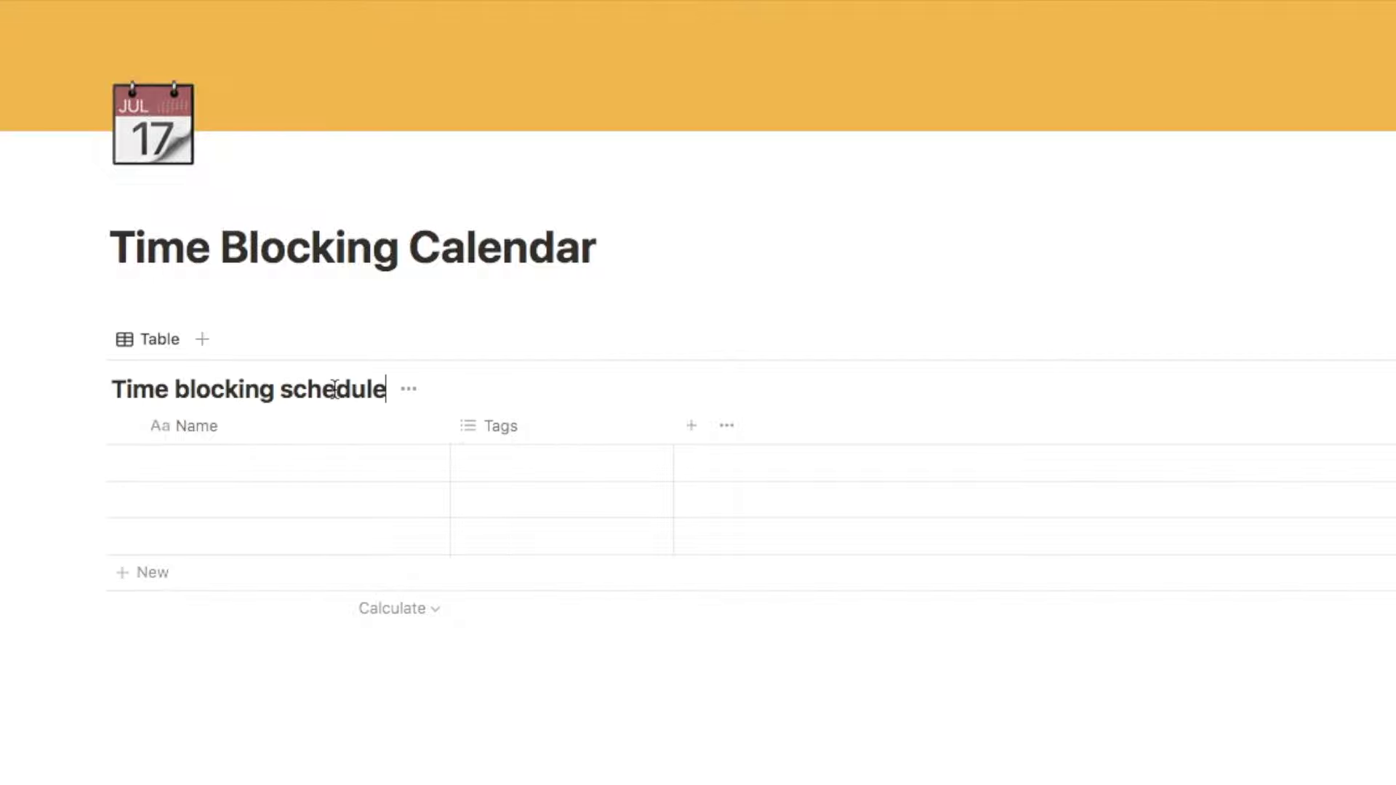
left_click(411, 391)
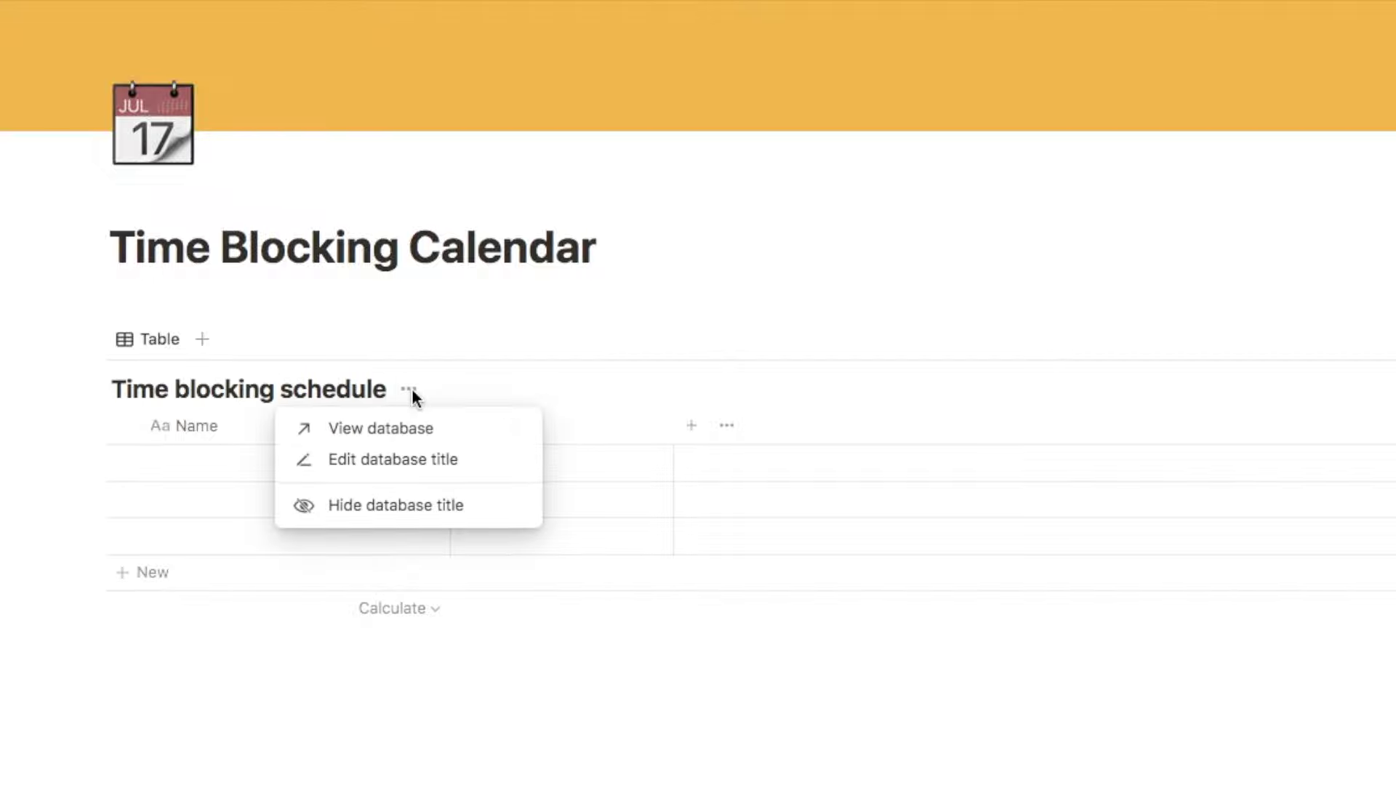
left_click(371, 509)
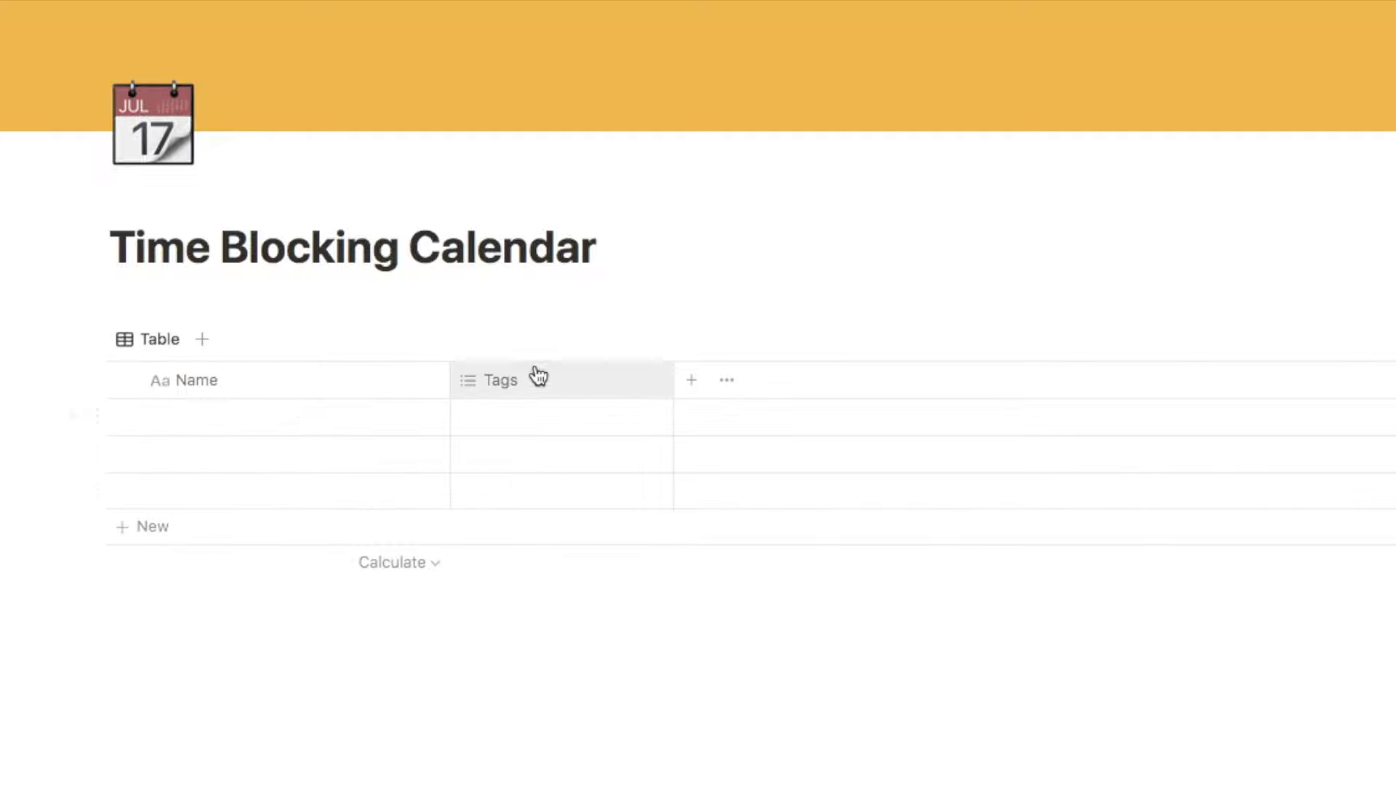
Delete the Tags property from the database table
left_click(535, 389)
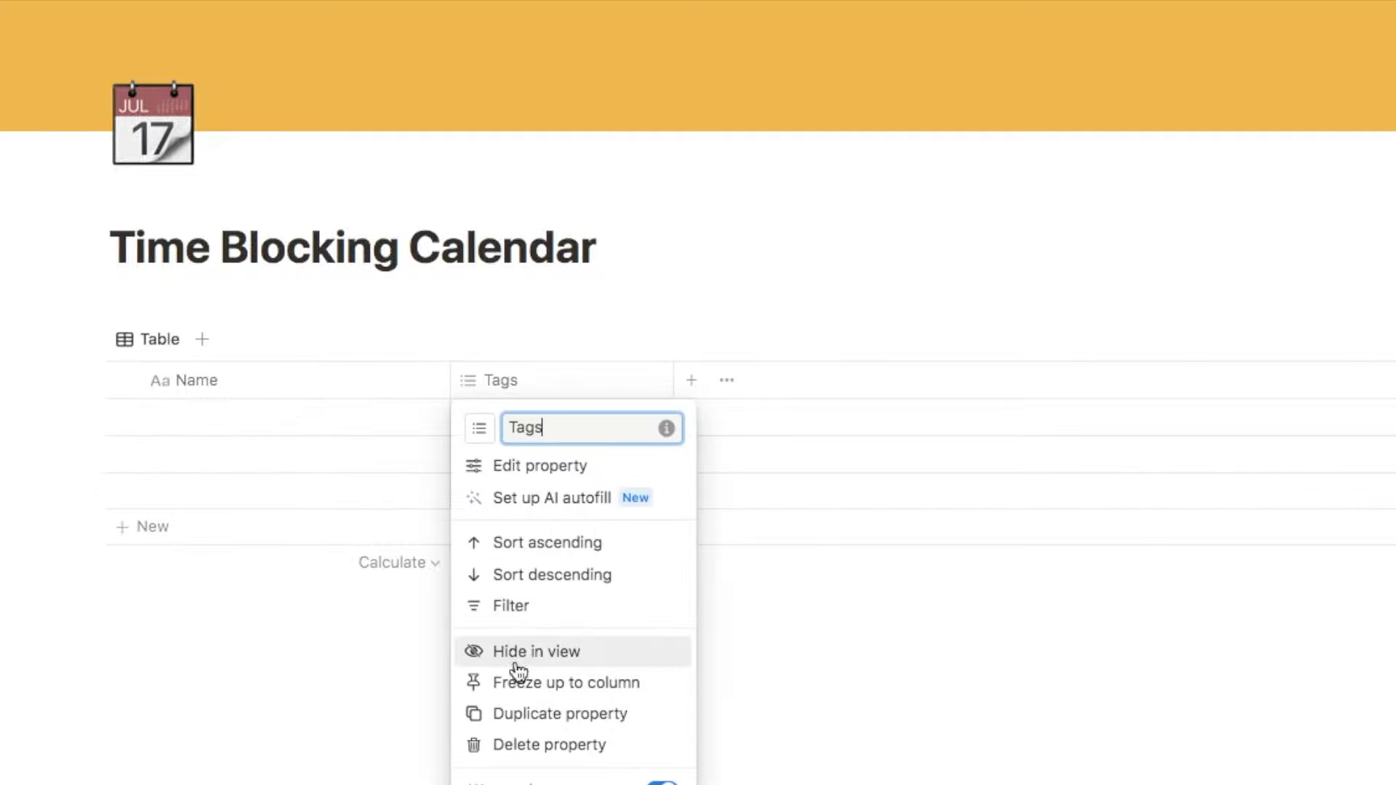
left_click(521, 746)
key("Return")
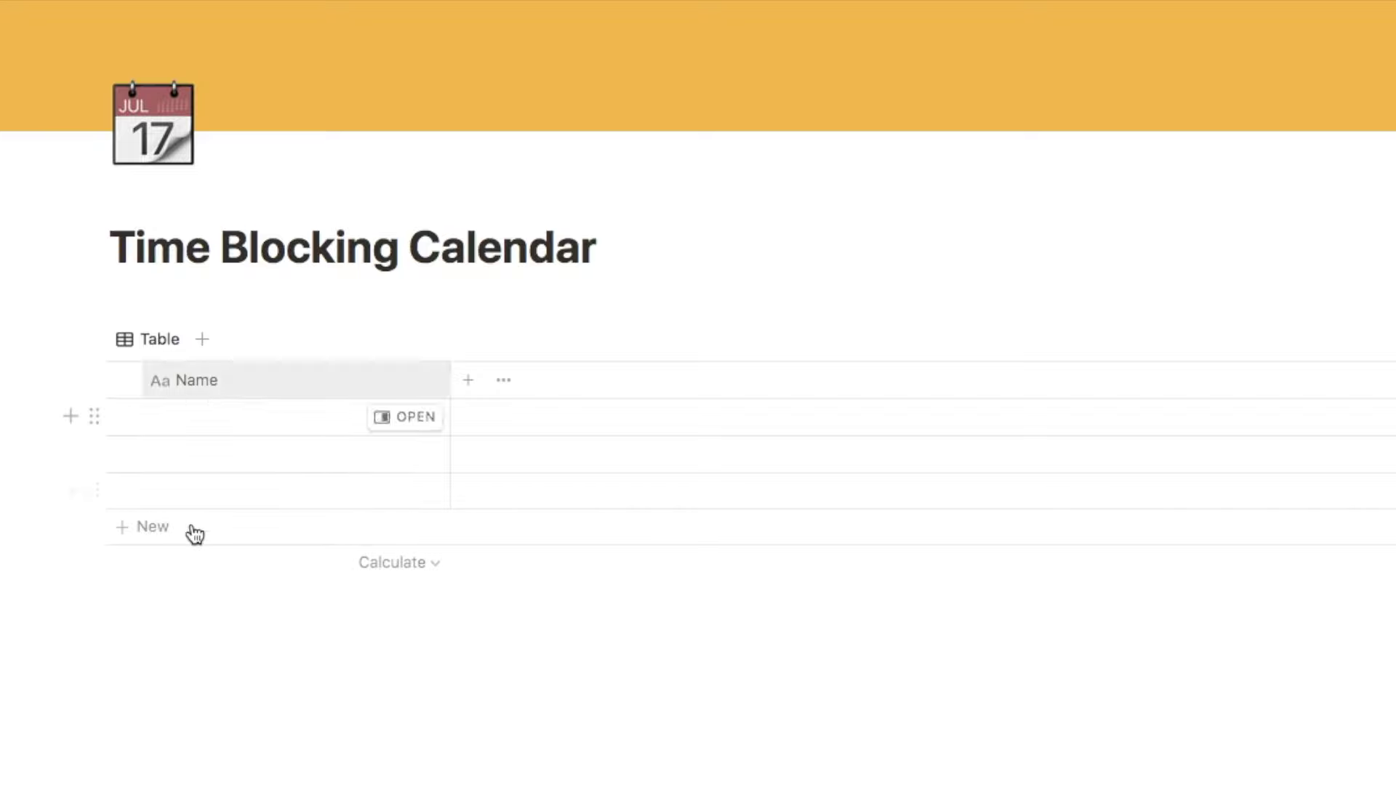
Rename the Name property as Time and give it a clock icon
left_click(191, 394)
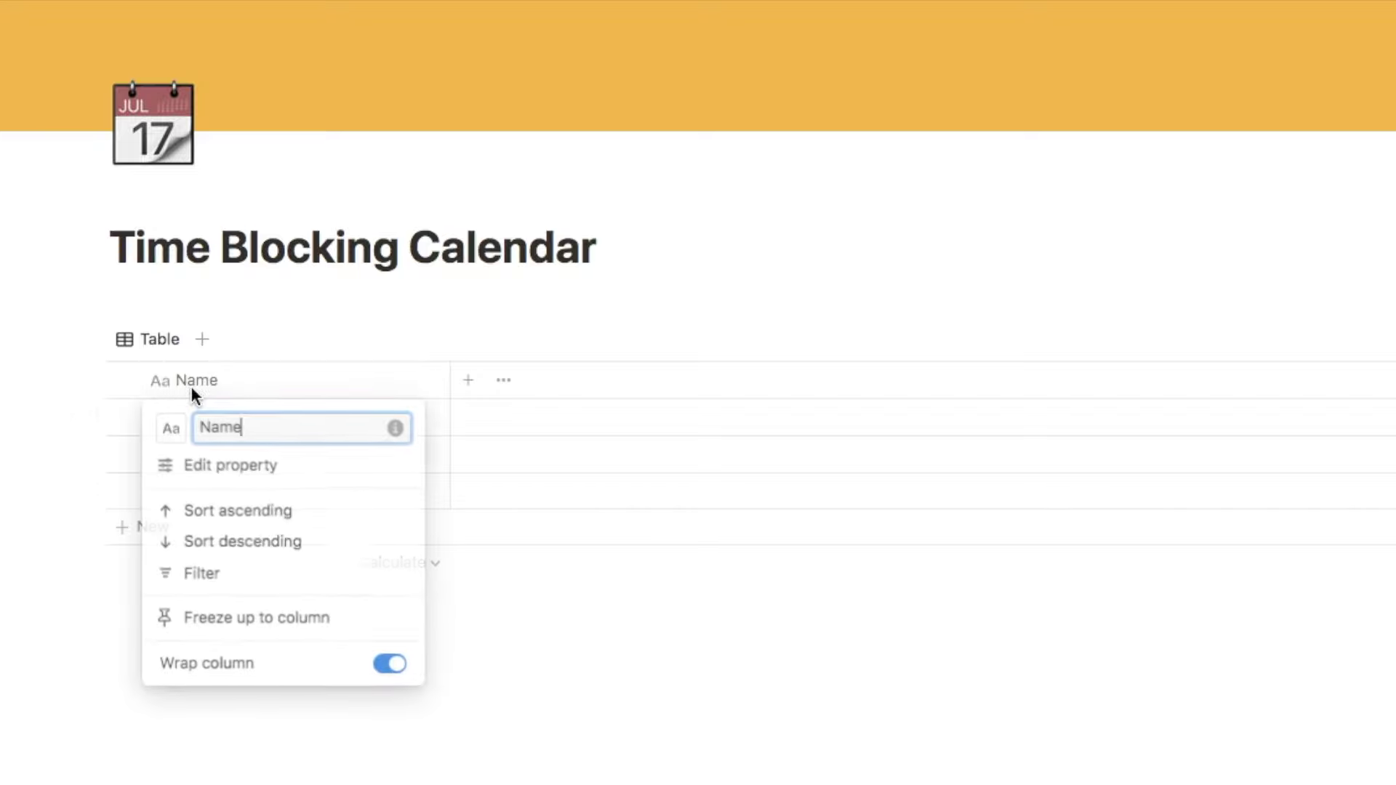
left_click_drag(245, 430, 198, 428)
type("Time")
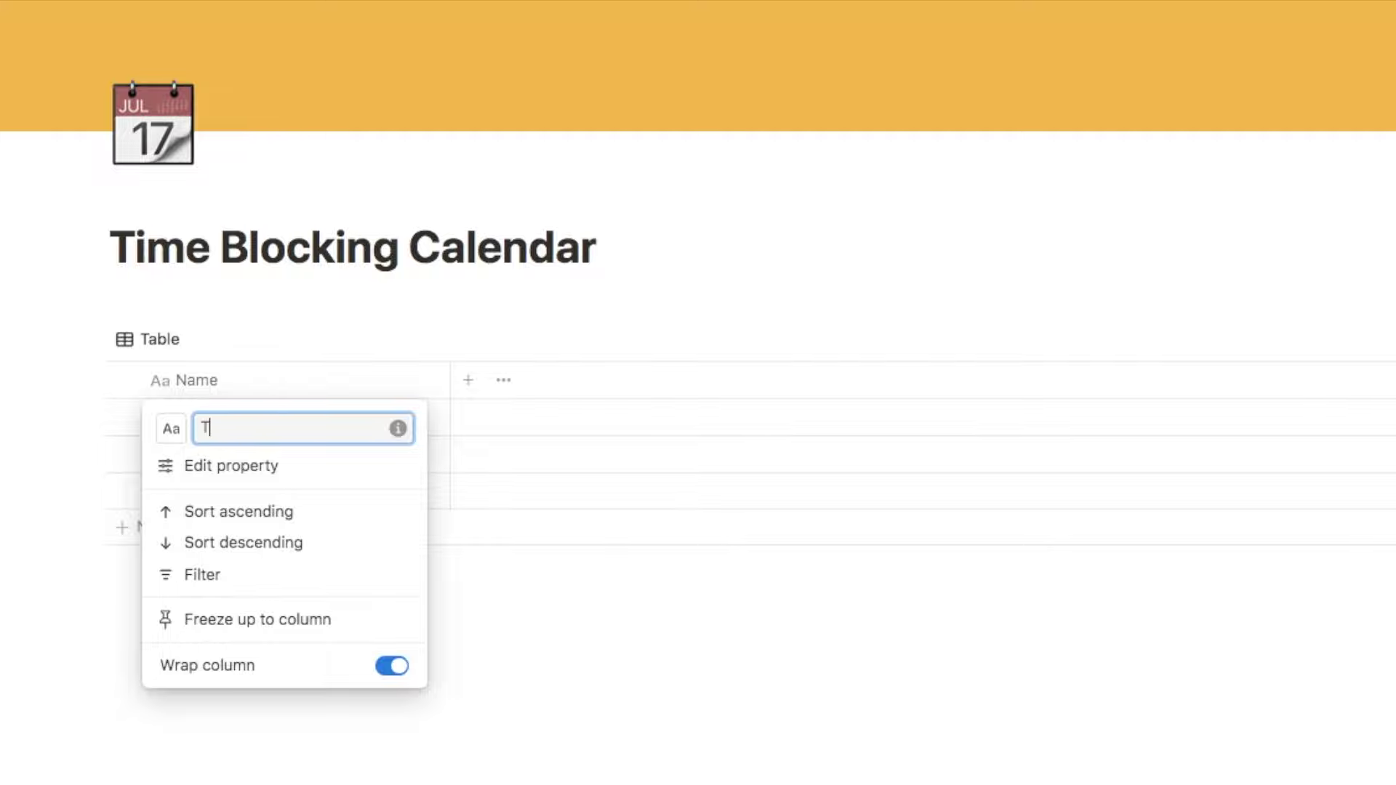
left_click(170, 427)
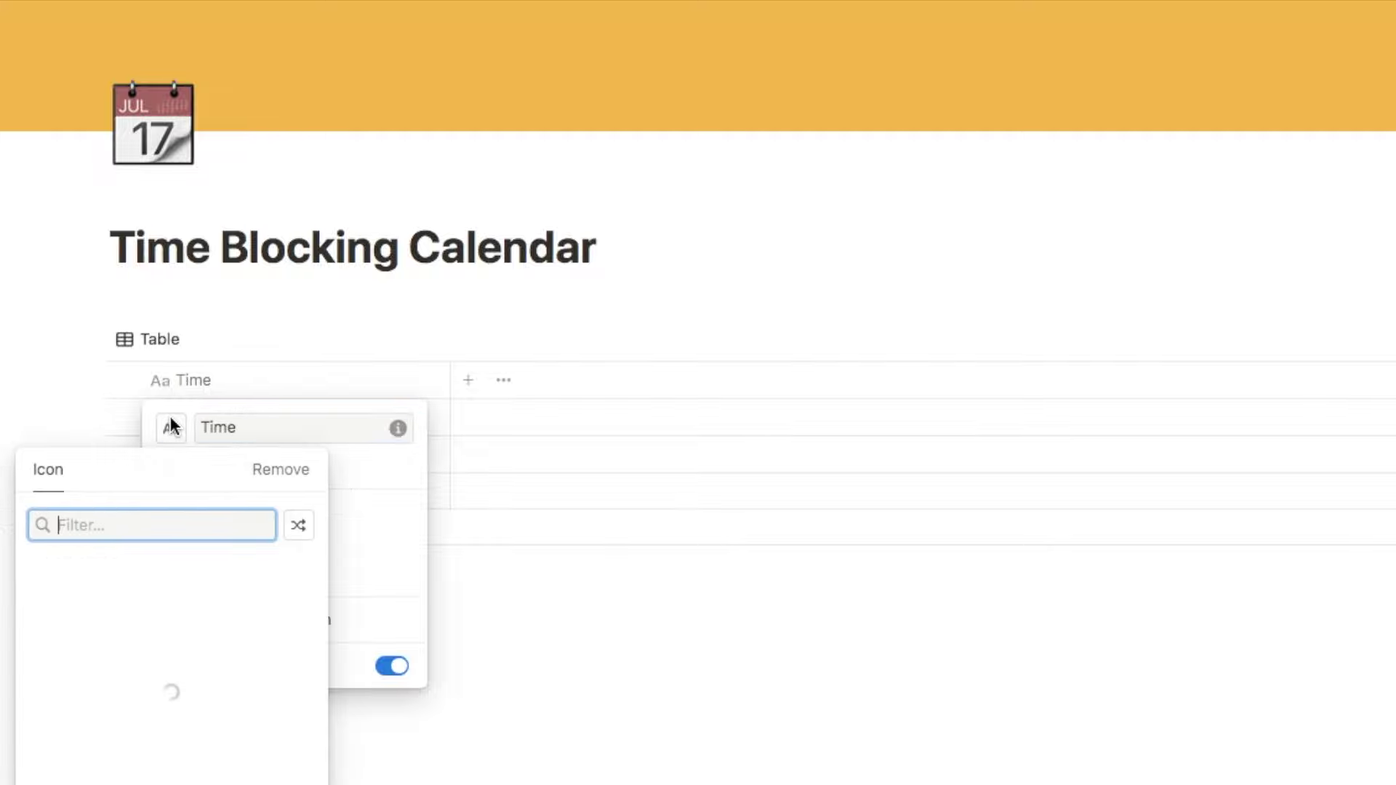
left_click(81, 608)
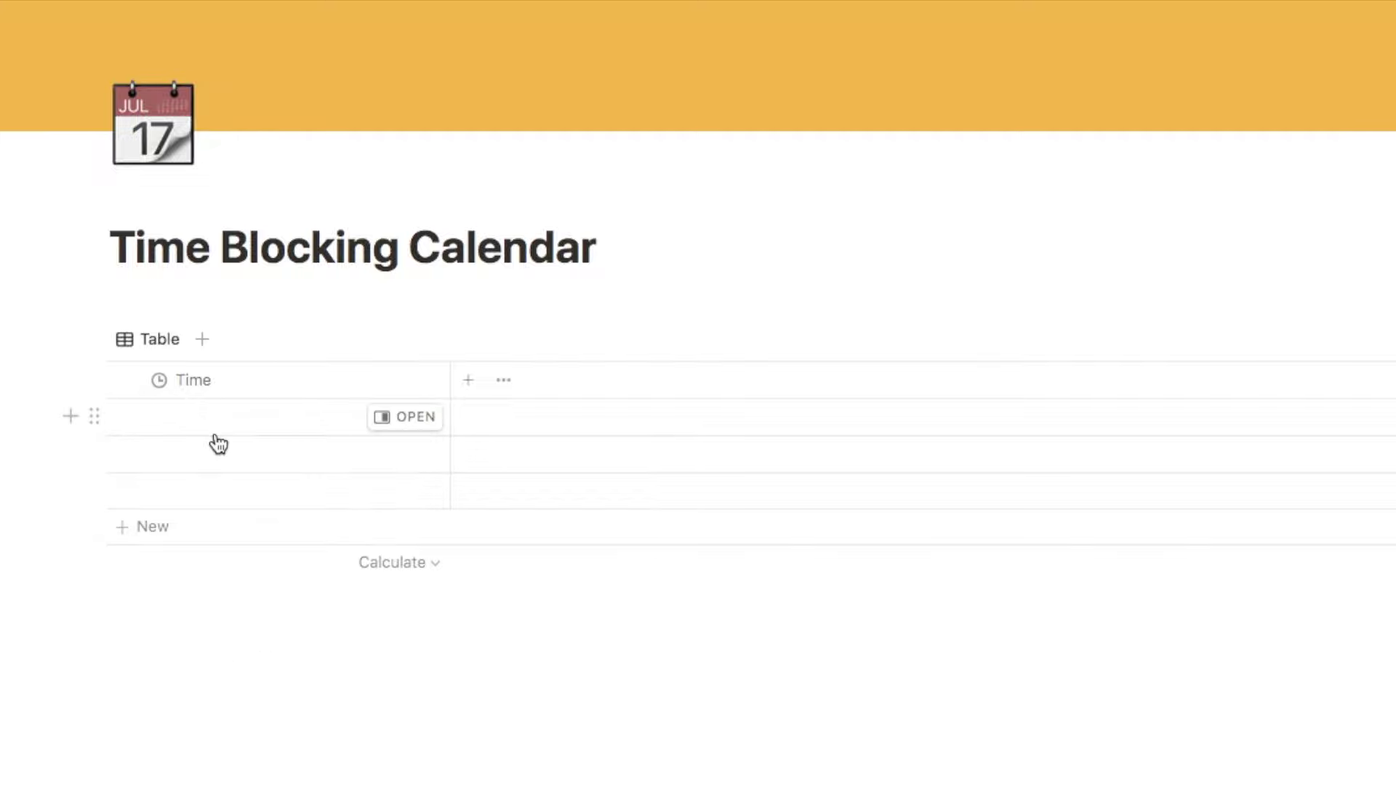
Enter 7AM, 8AM and 9AM in the first three rows of the Time column
left_click(185, 413)
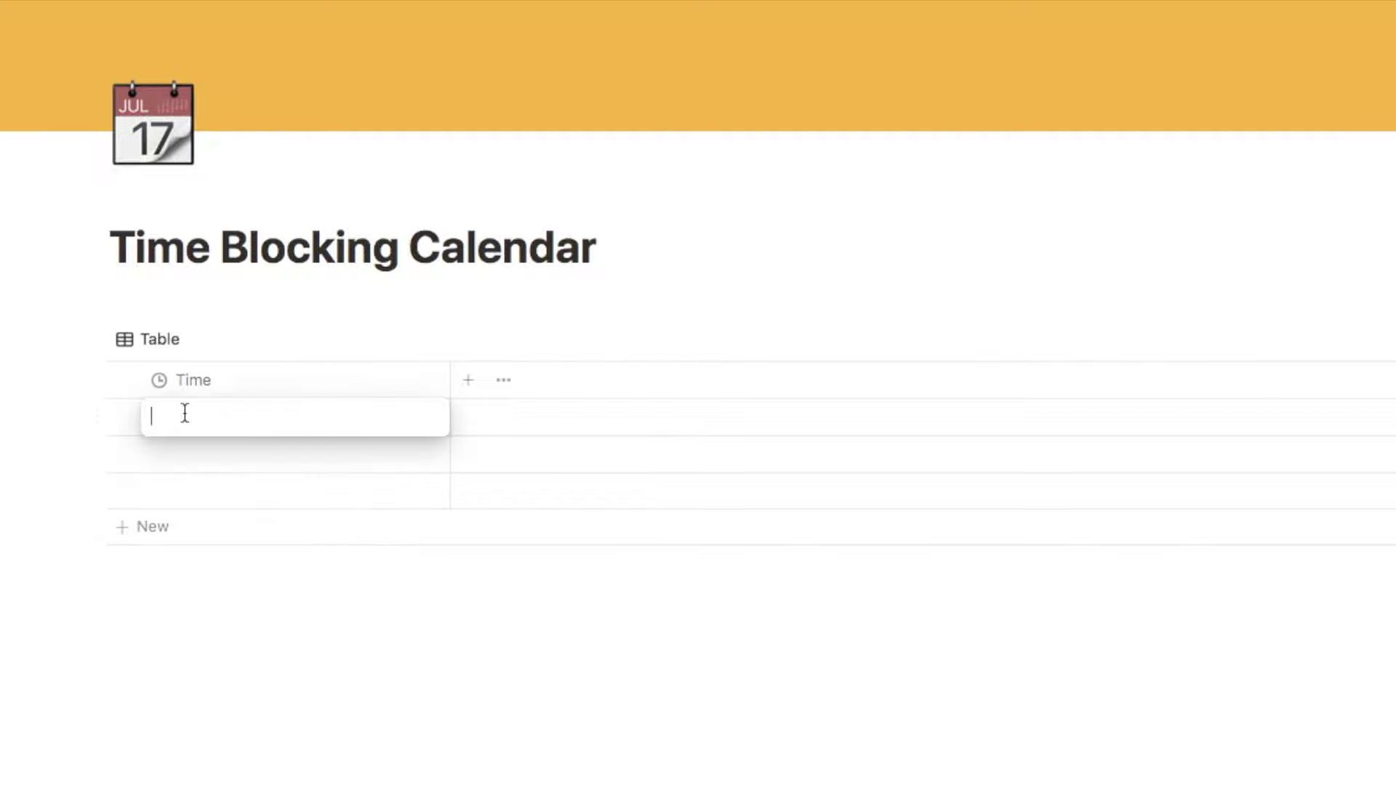
type("7AM")
key("Return")
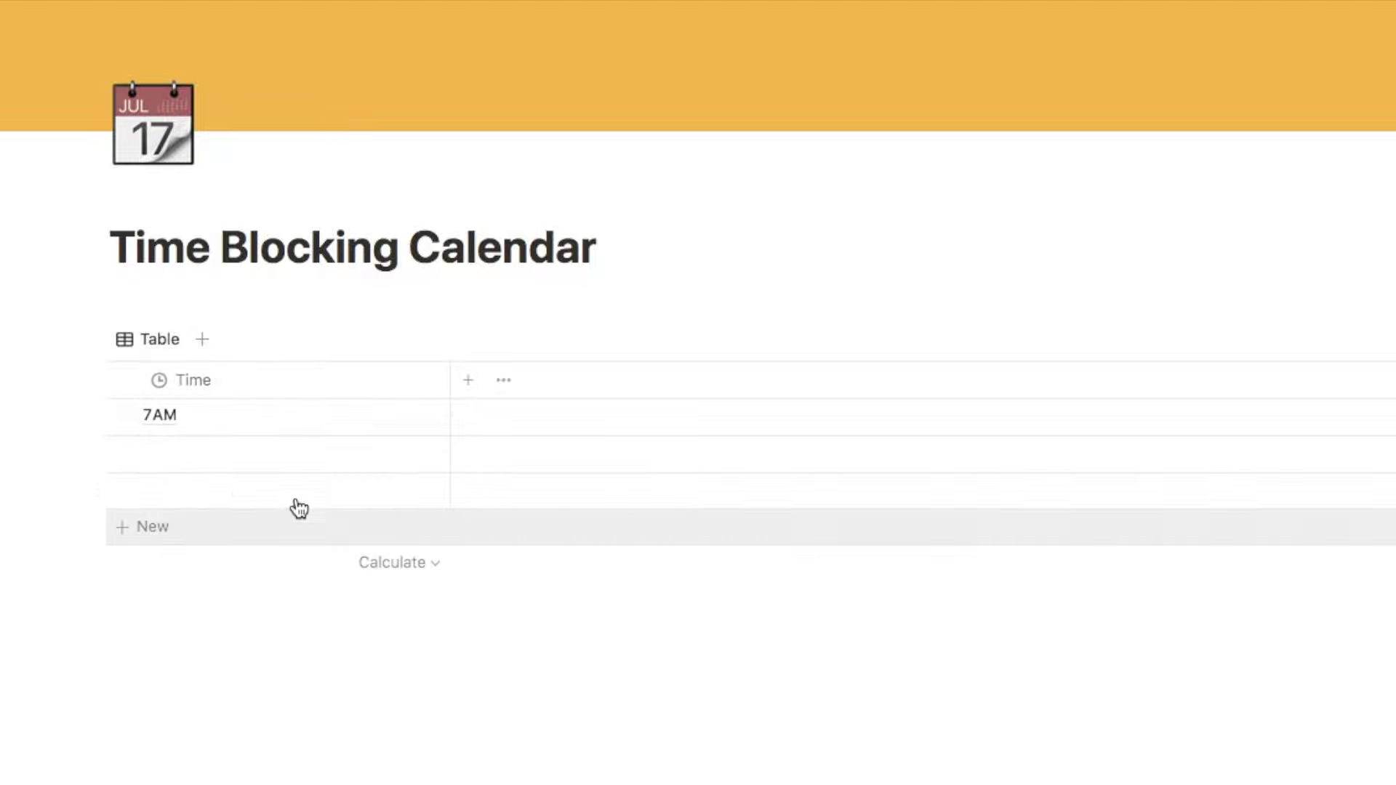
left_click(159, 466)
type("8AM")
key("Return")
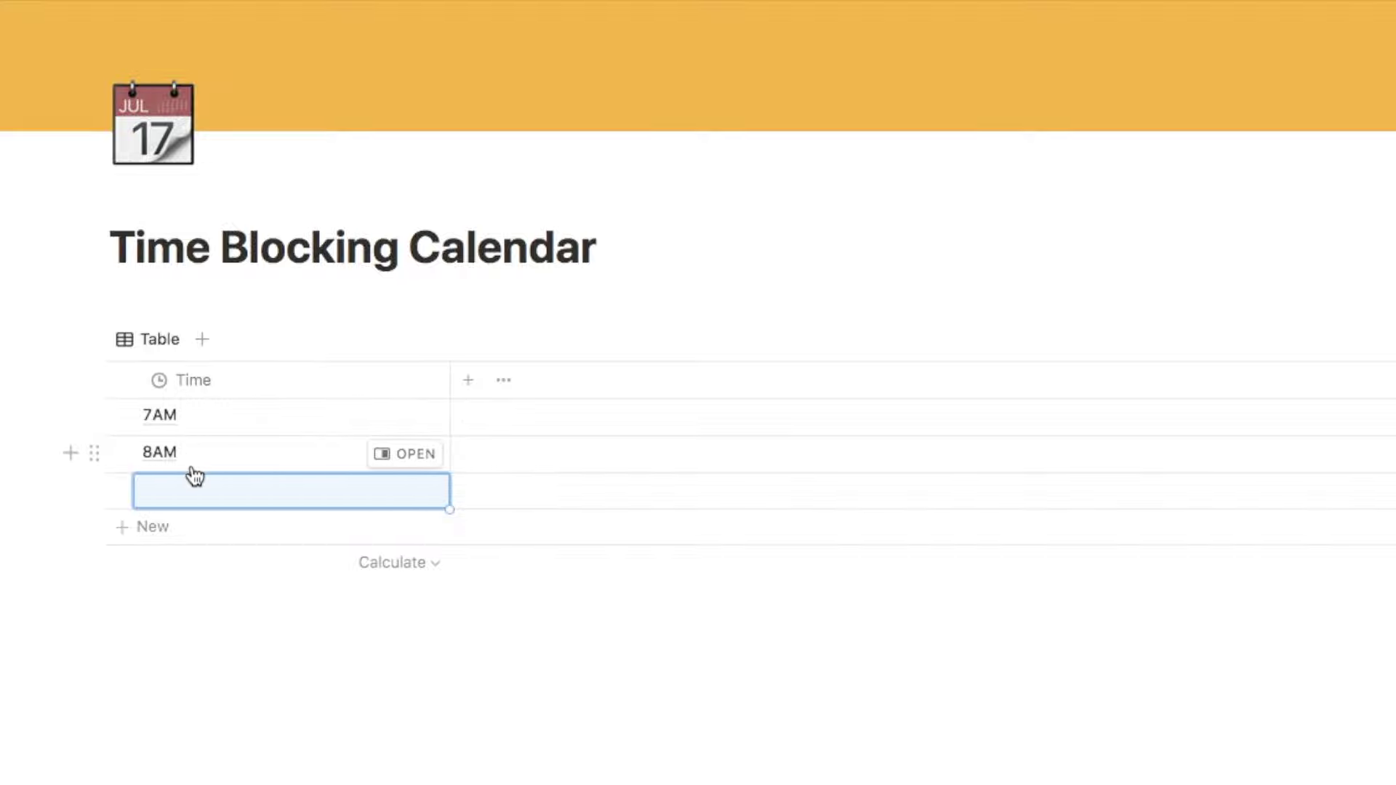
type("9")
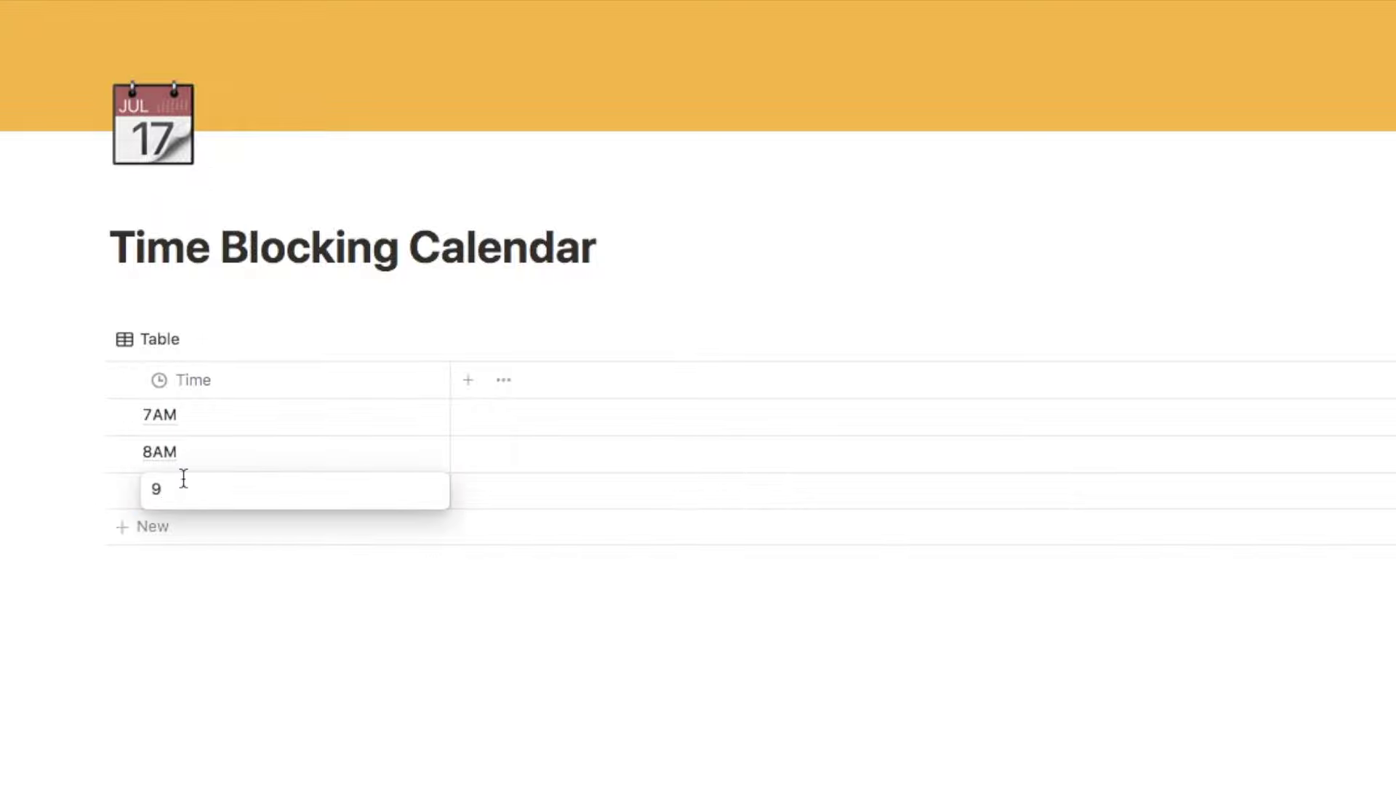
type("AM")
key("Return")
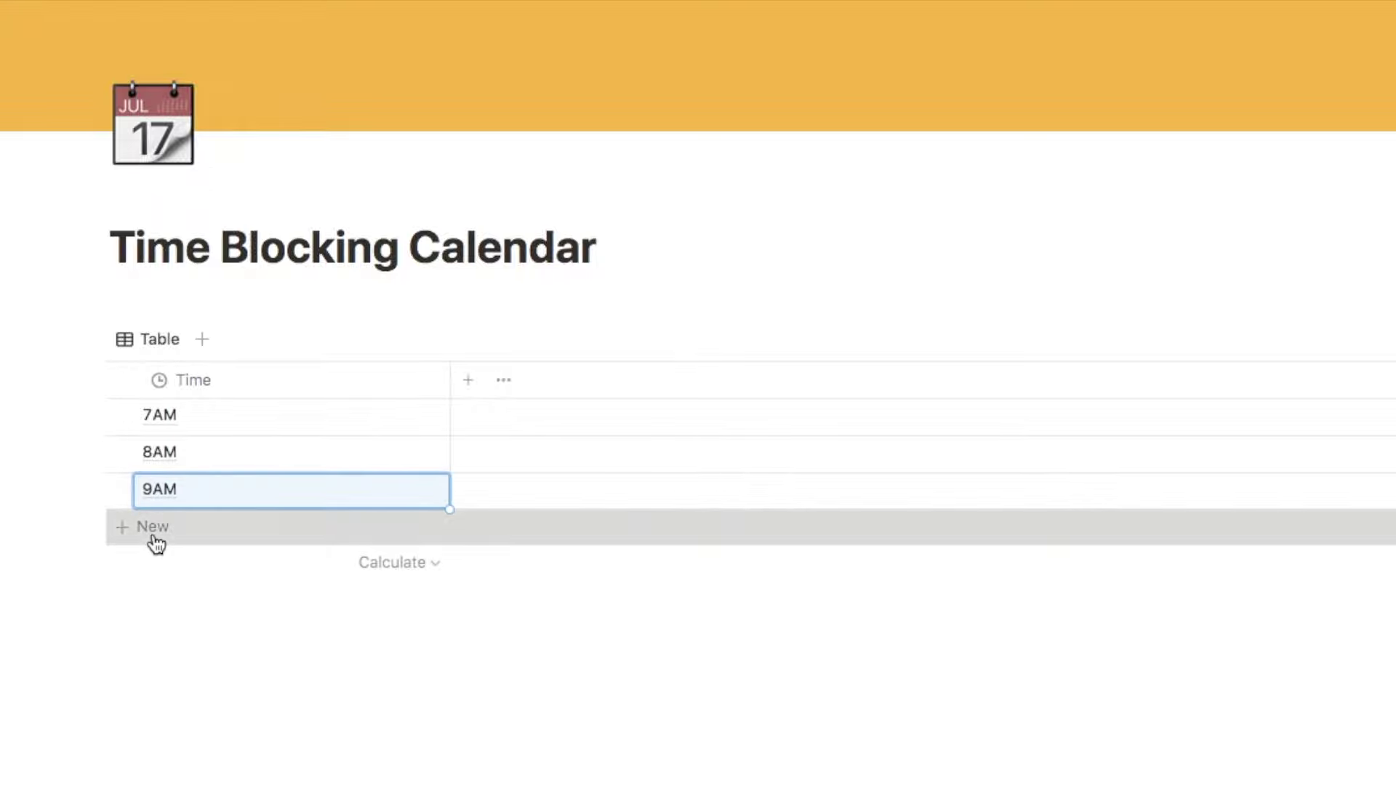
Add hourly rows from 10AM to 11PM below the 9AM row, and narrow the Time column to fit
left_click(150, 528)
type("11PM")
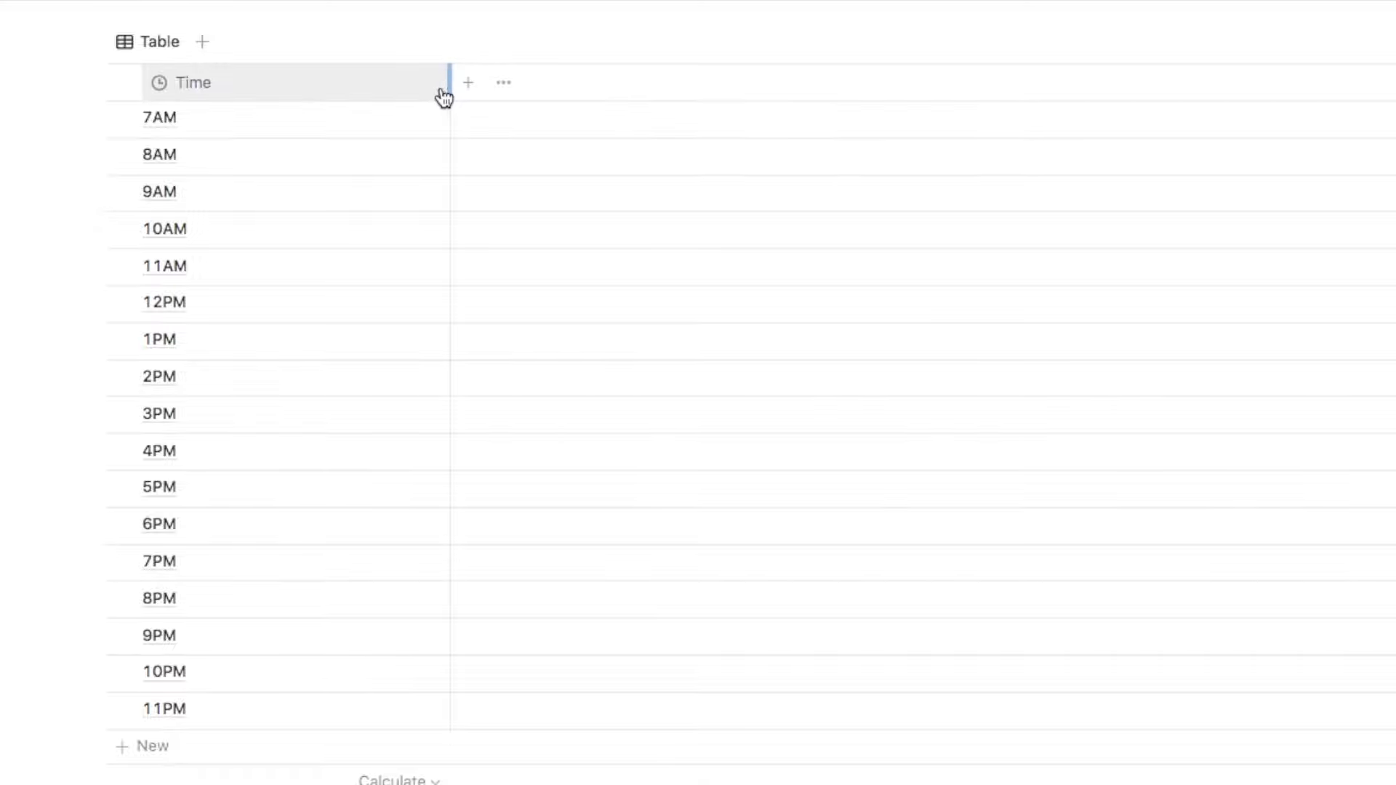
left_click_drag(448, 85, 235, 102)
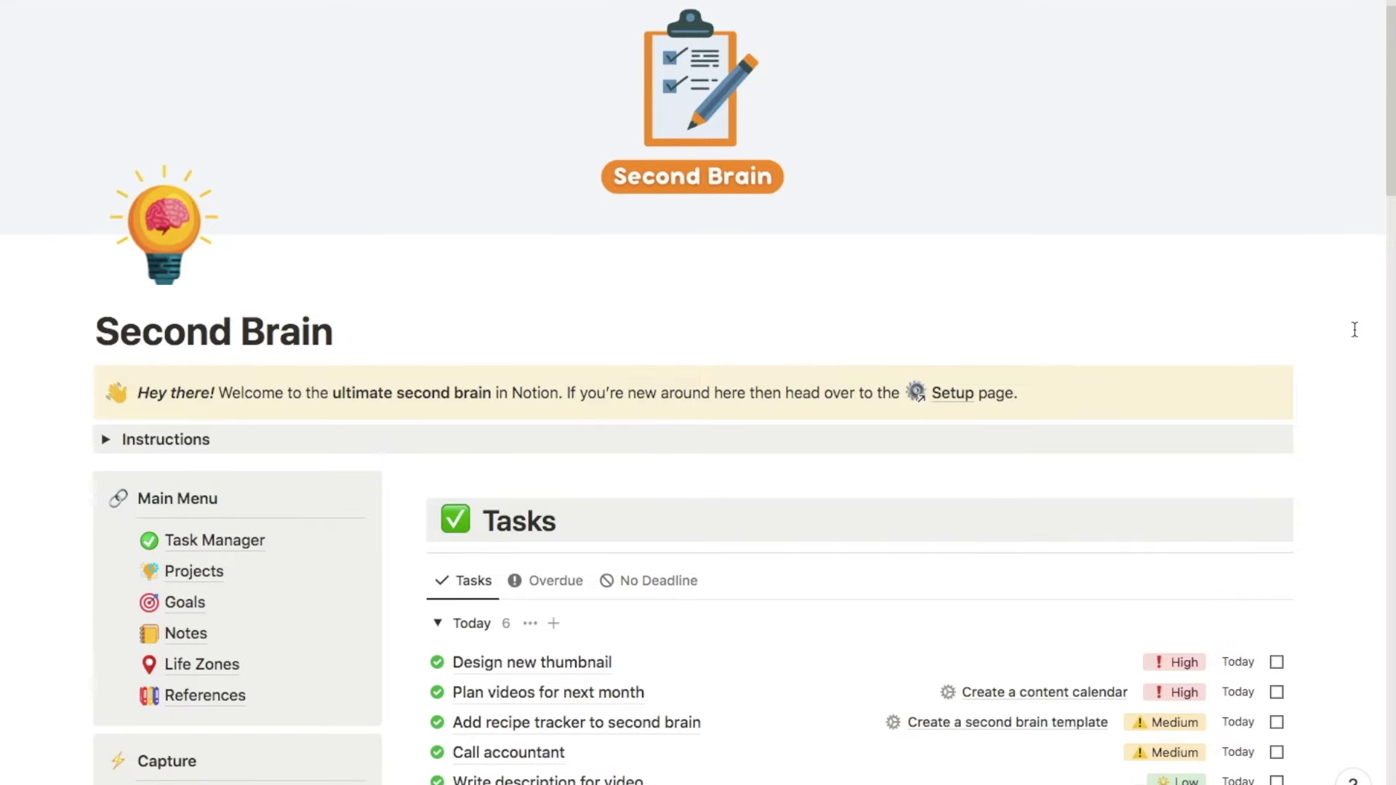
Look through the Second Brain template page, from its tasks and projects to its goals, life zones and references
scroll(1354, 330, "down", 3)
scroll(1355, 329, "down", 4)
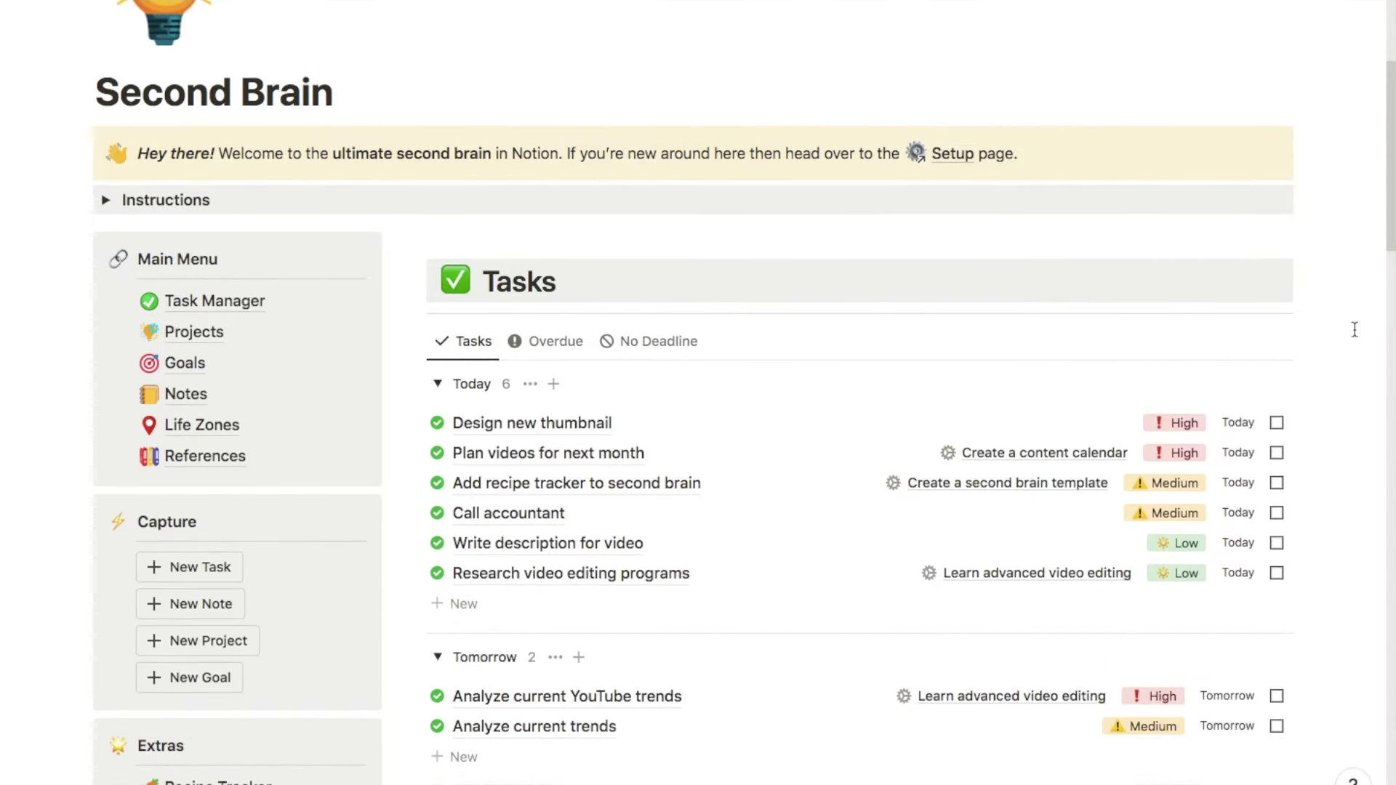
scroll(1354, 329, "down", 4)
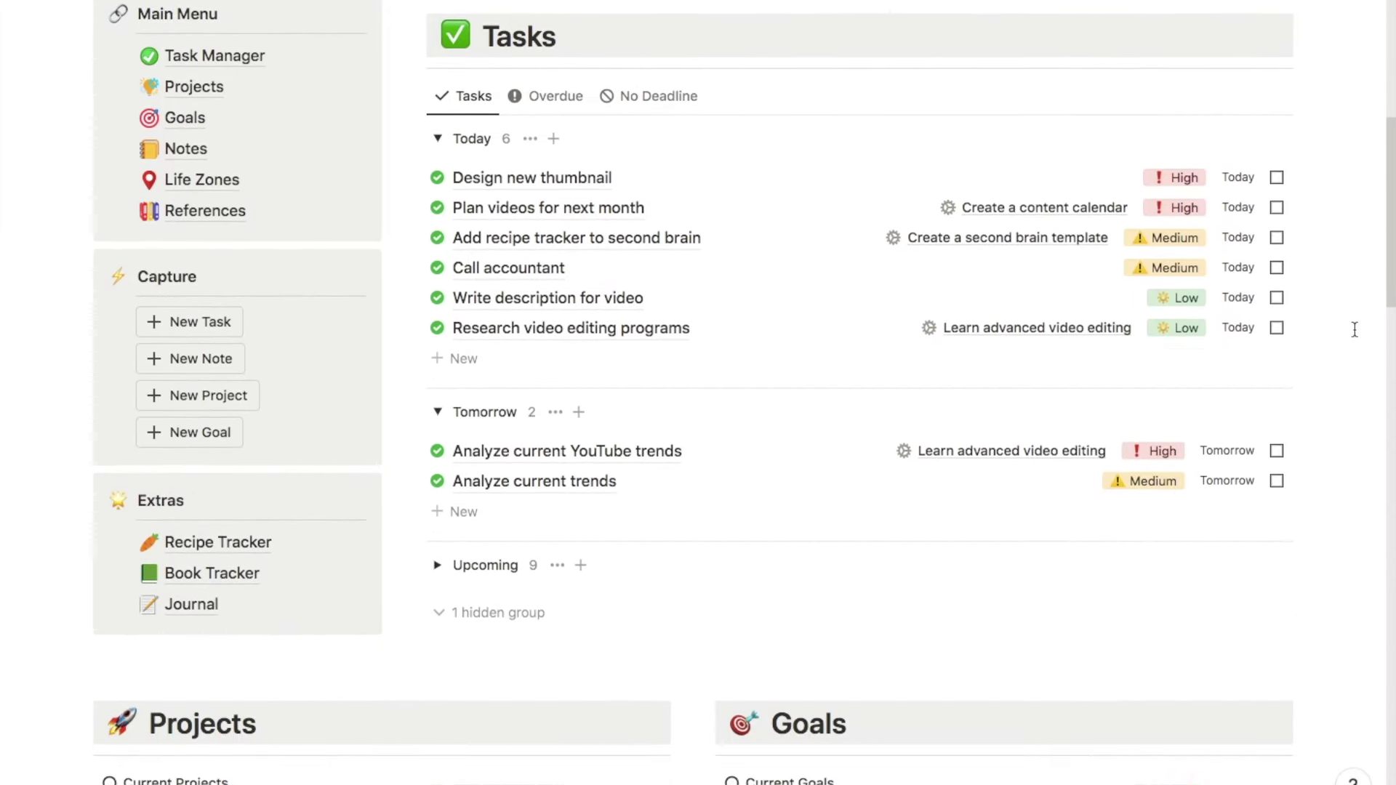
scroll(1355, 329, "down", 4)
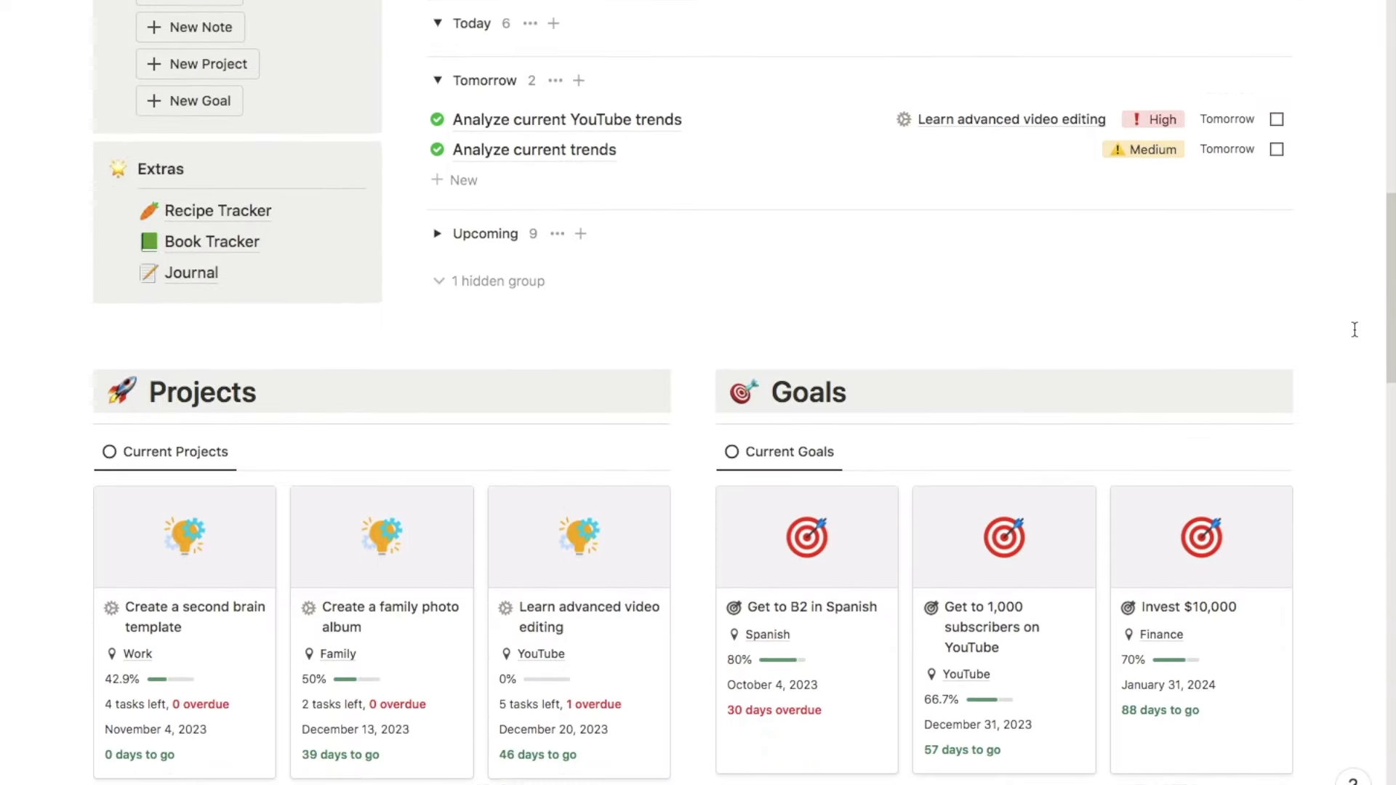
scroll(1355, 329, "down", 5)
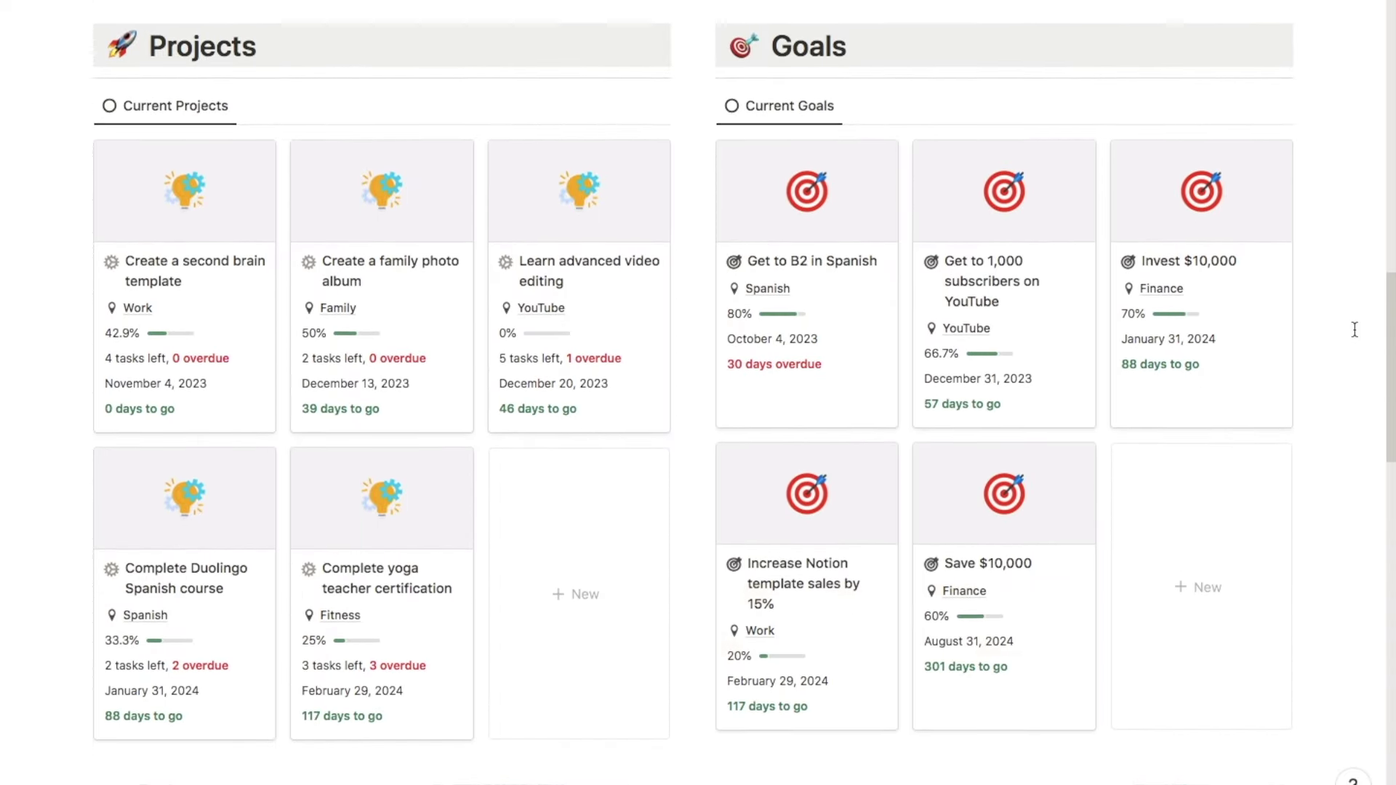
scroll(1355, 329, "down", 5)
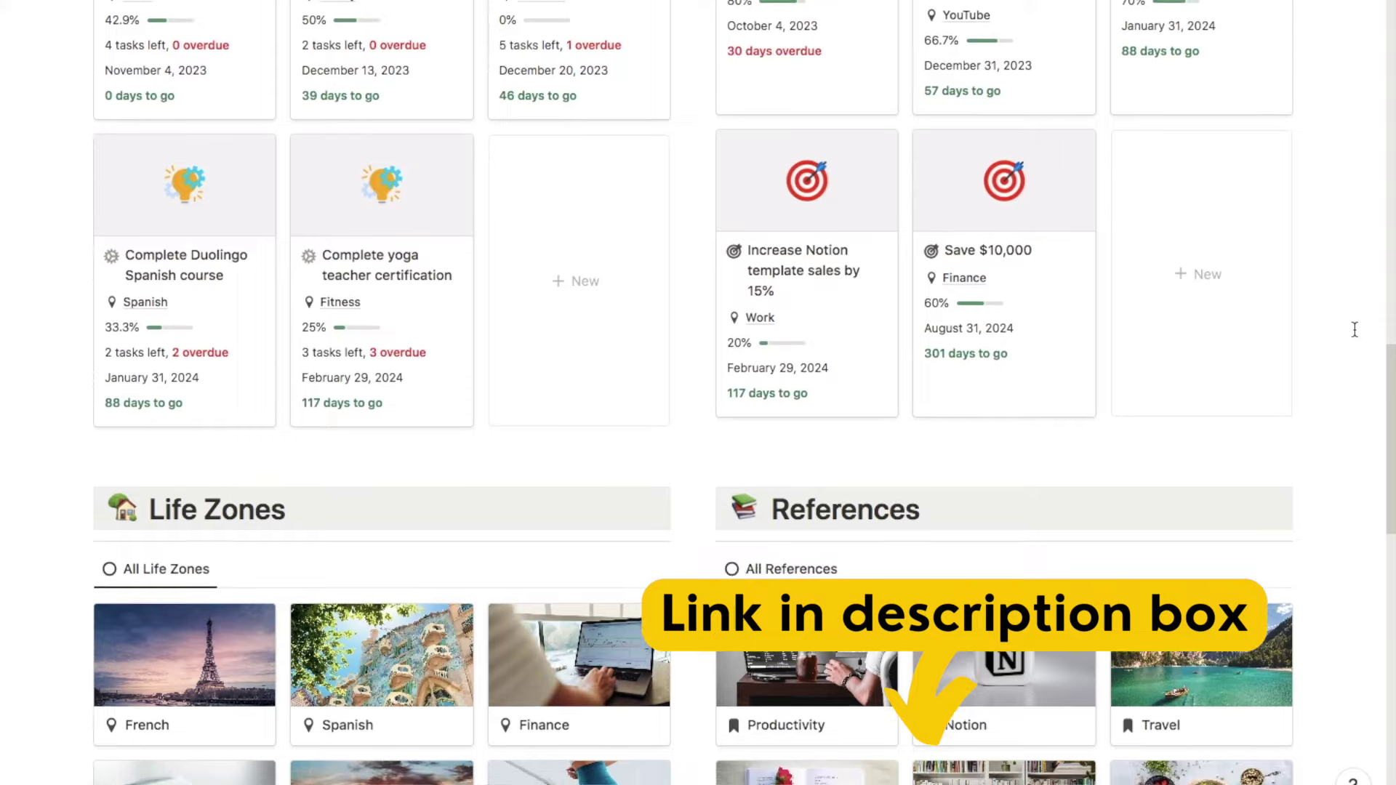
scroll(1355, 329, "down", 1)
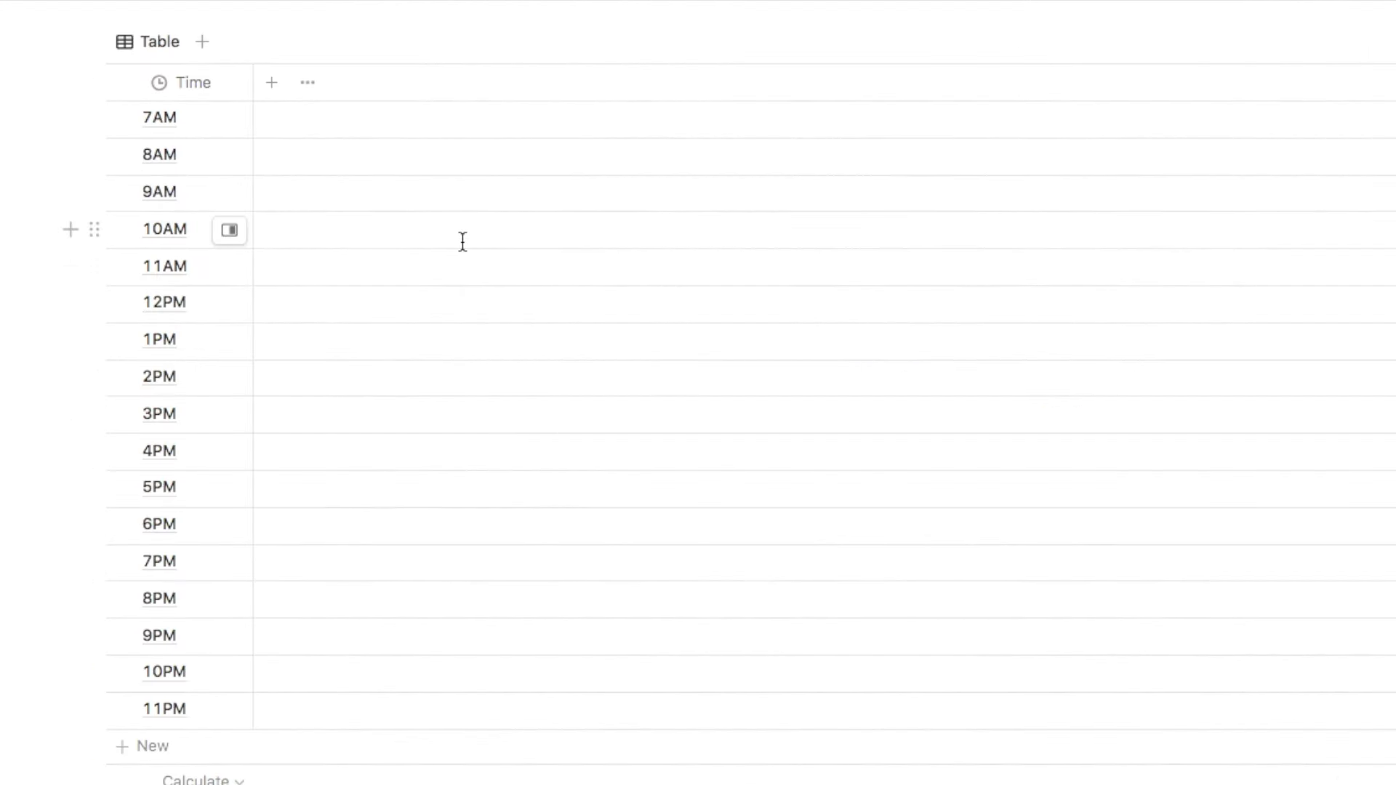
Add a Select property named Monday to the time blocking table
left_click(272, 82)
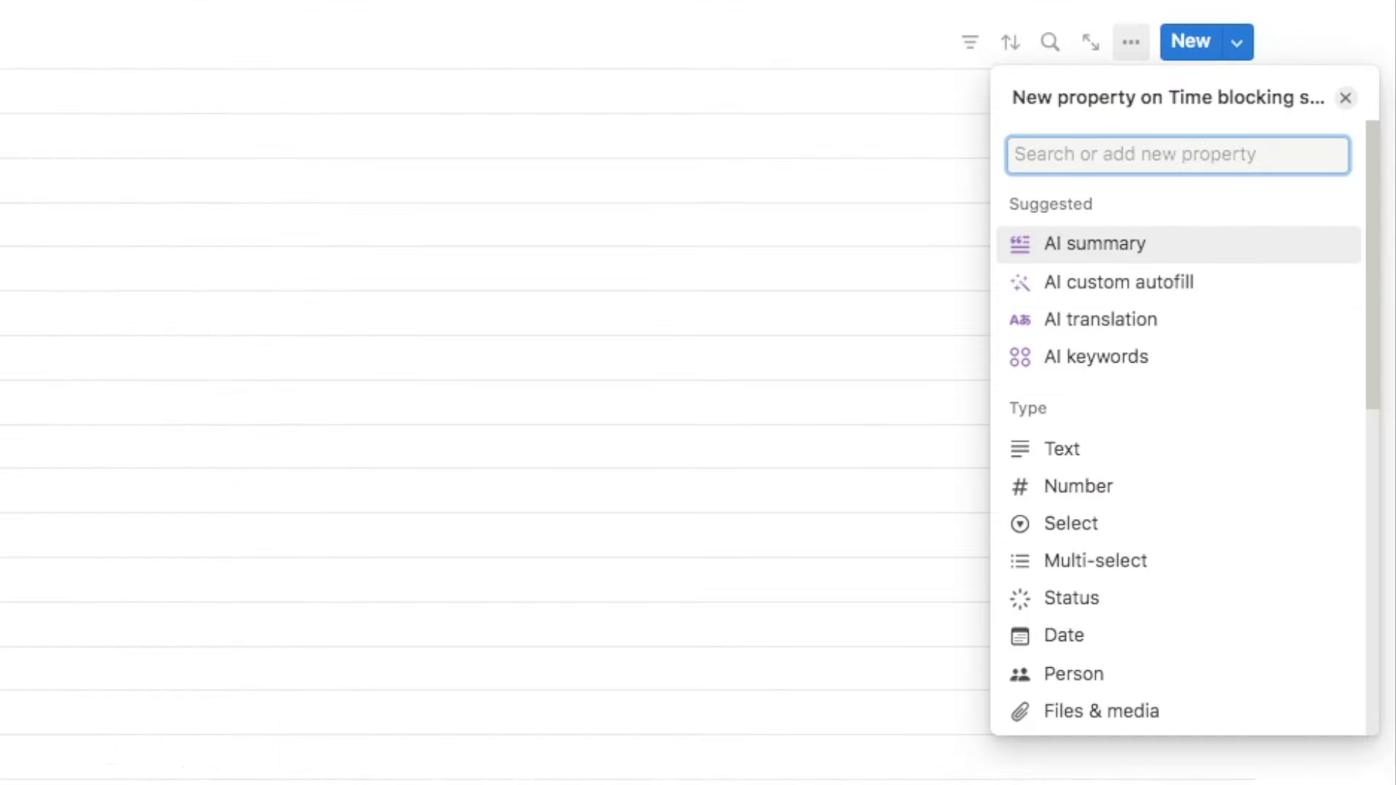
left_click(1088, 535)
key("BackSpace")
key("BackSpace")
type("Monday")
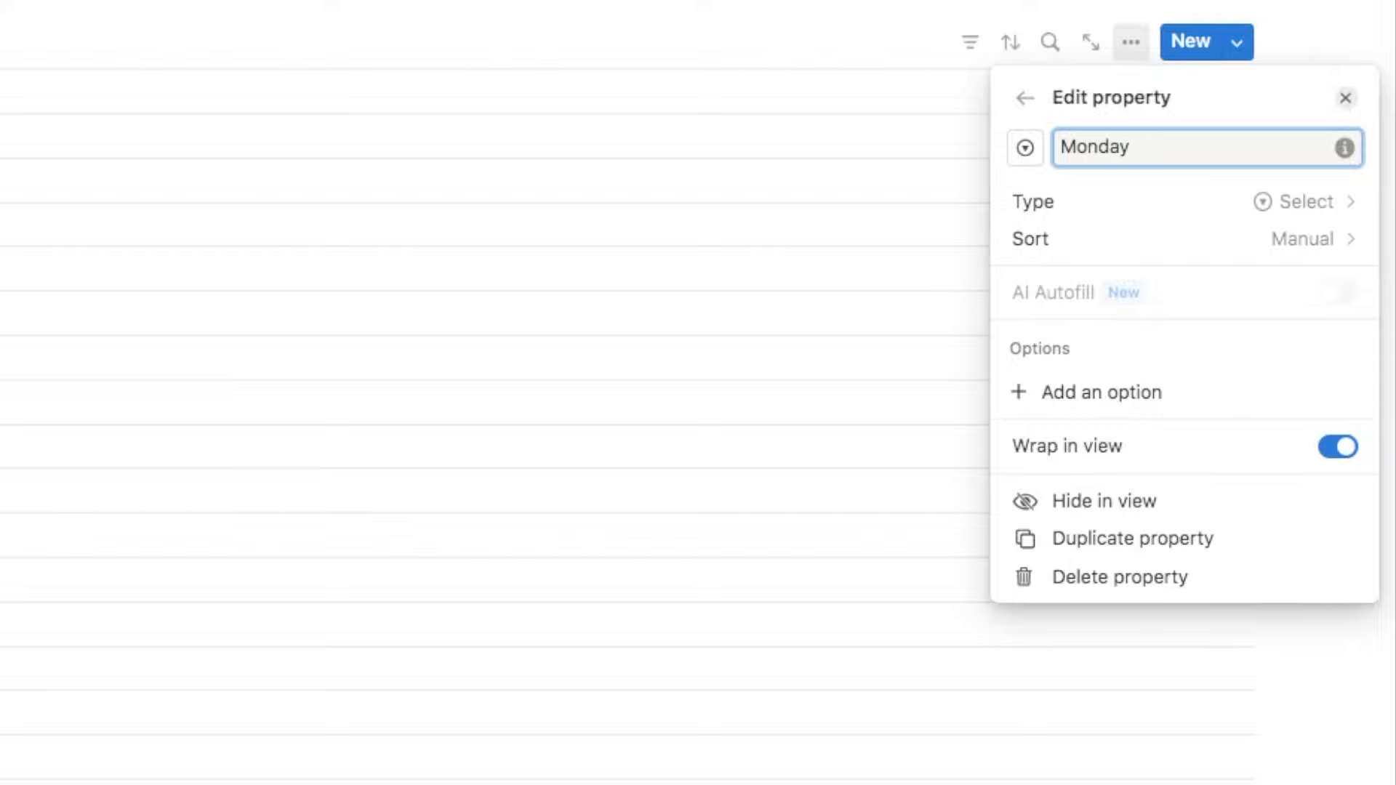
Add the options Breakfast, Lunch and Dinner to the Monday property
left_click(1102, 407)
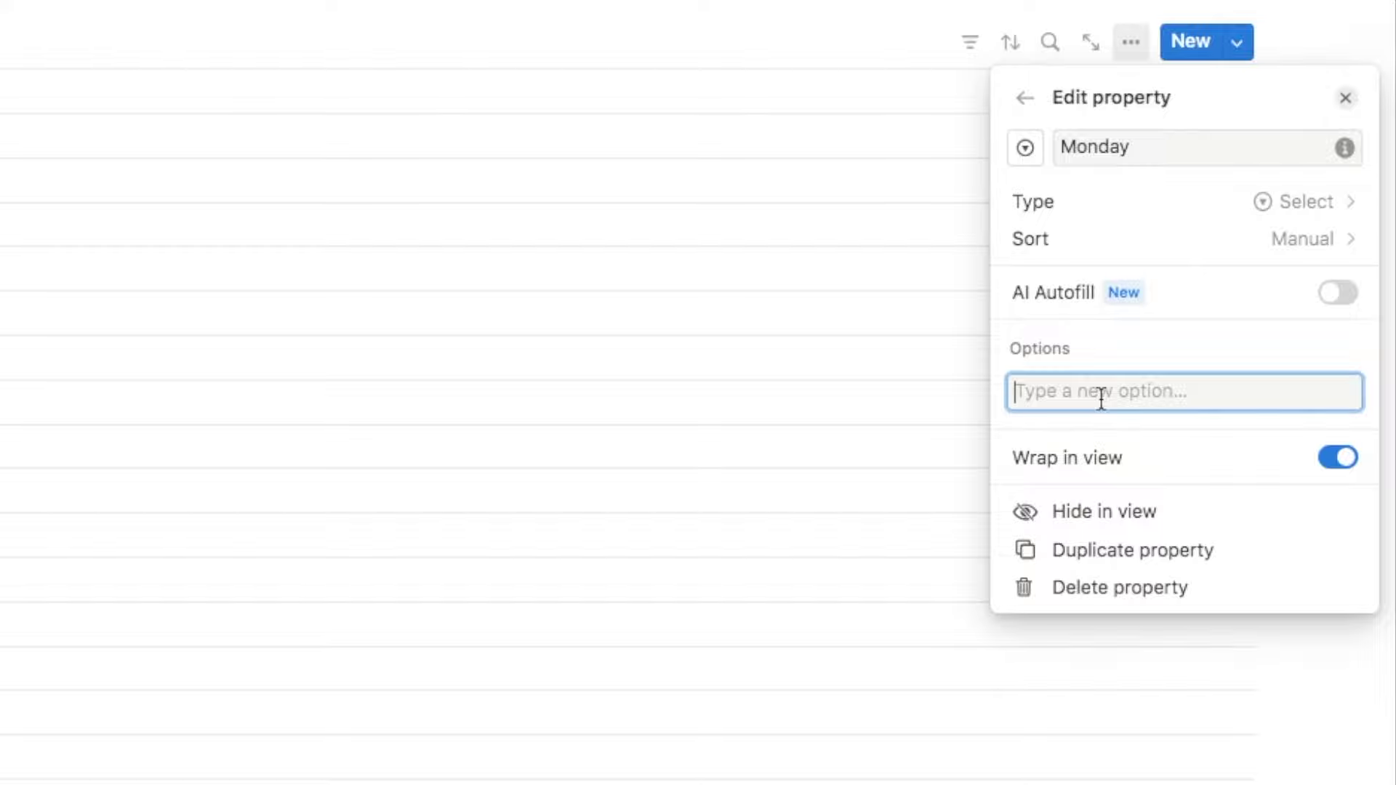
type("Breakfast")
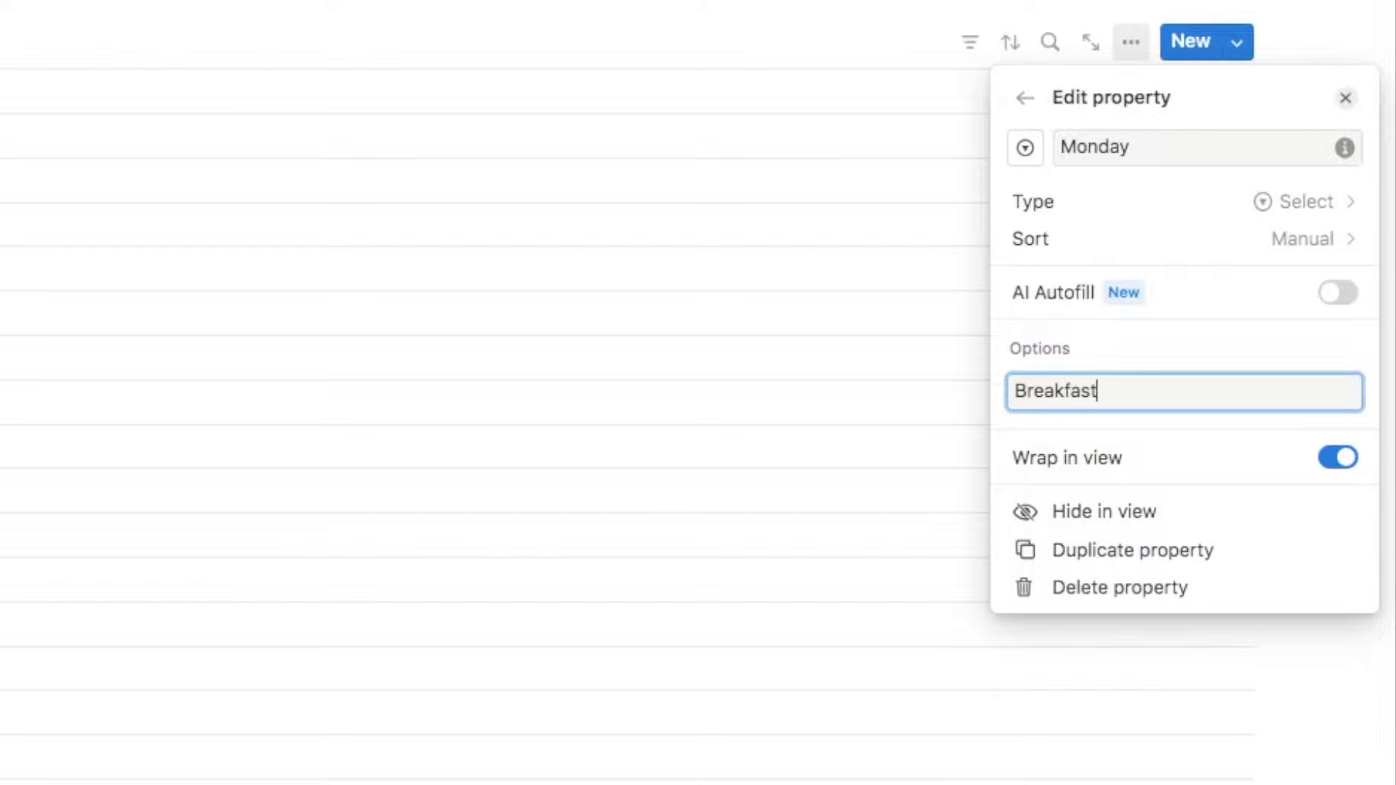
key("Return")
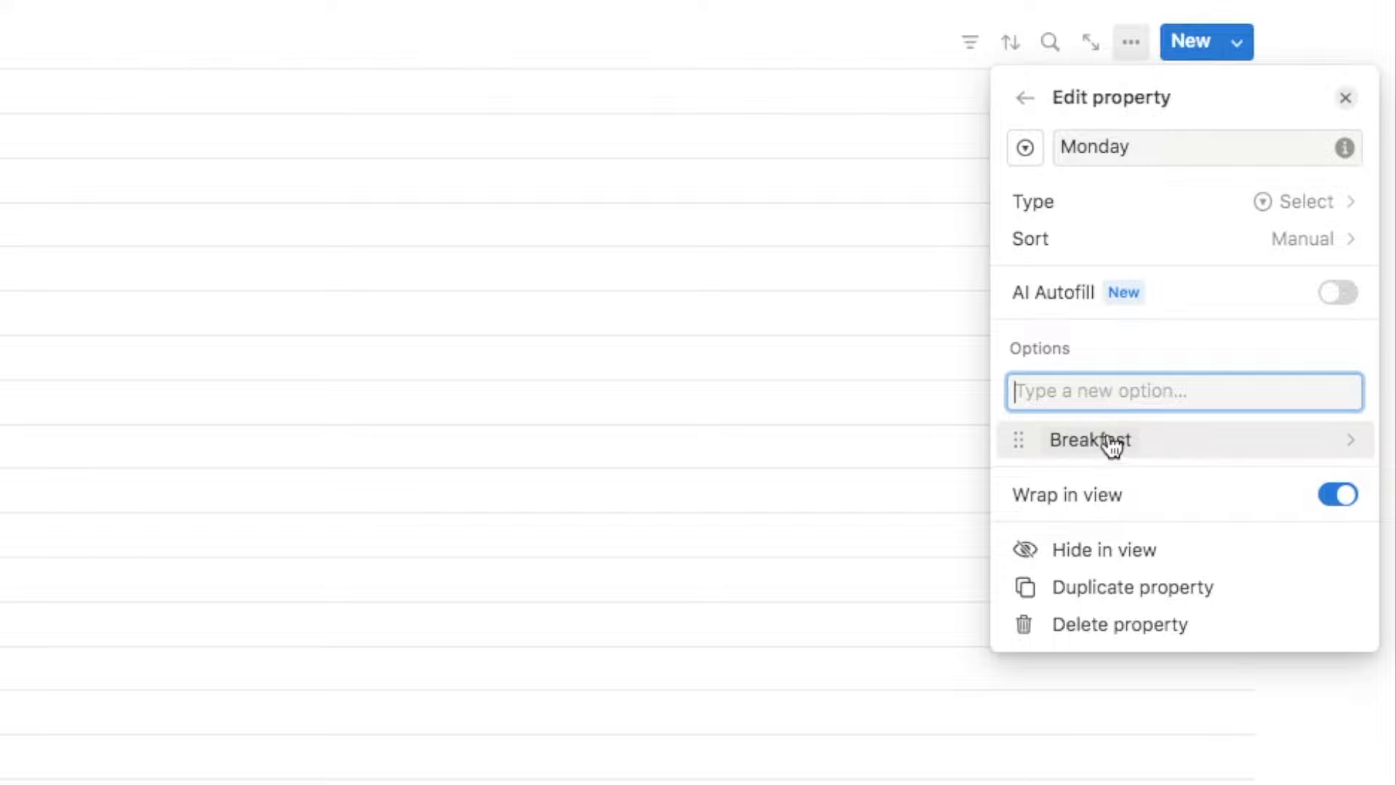
type("Lunch")
key("Return")
type("Dinner")
key("Return")
Add the options Client work, Emails and YouTube to the Monday property
type("C")
key("BackSpace")
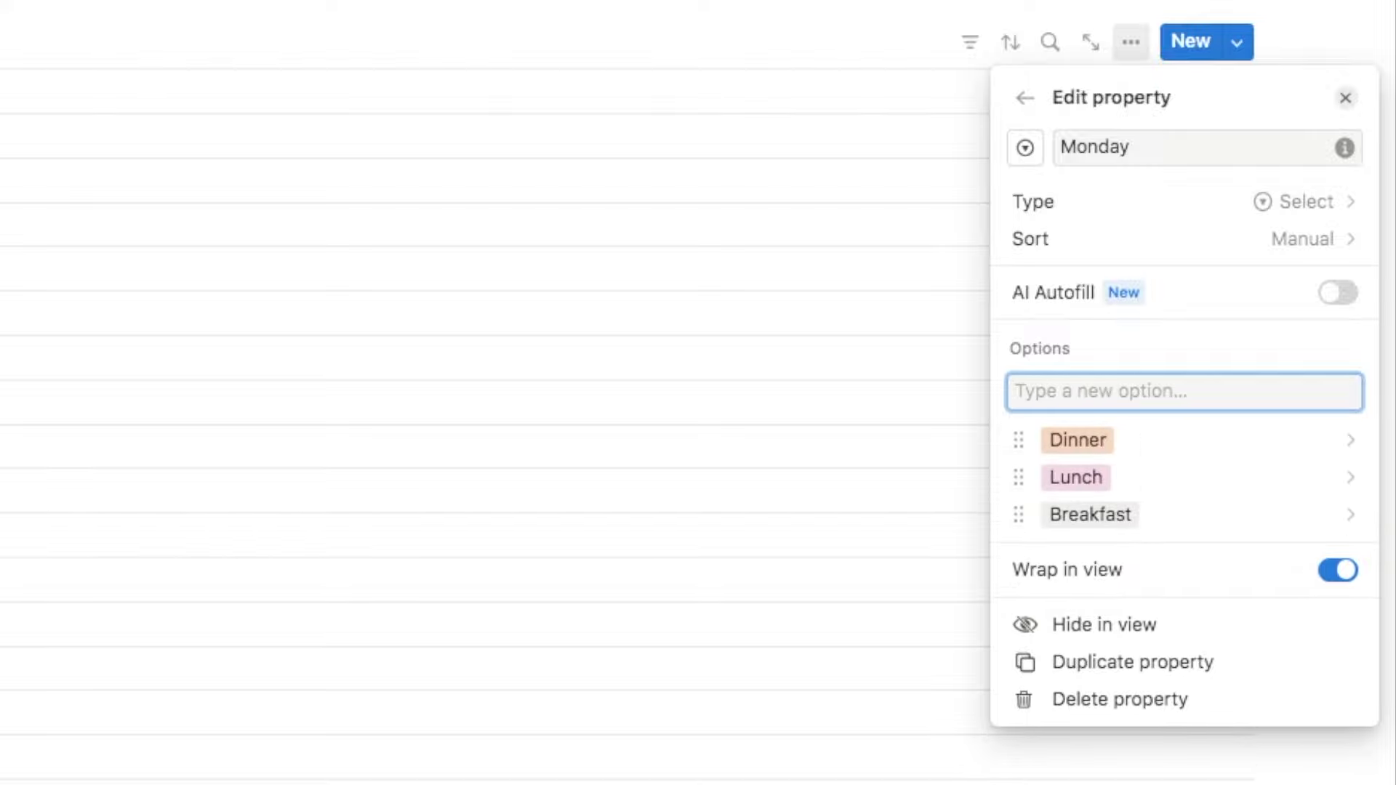
type("C")
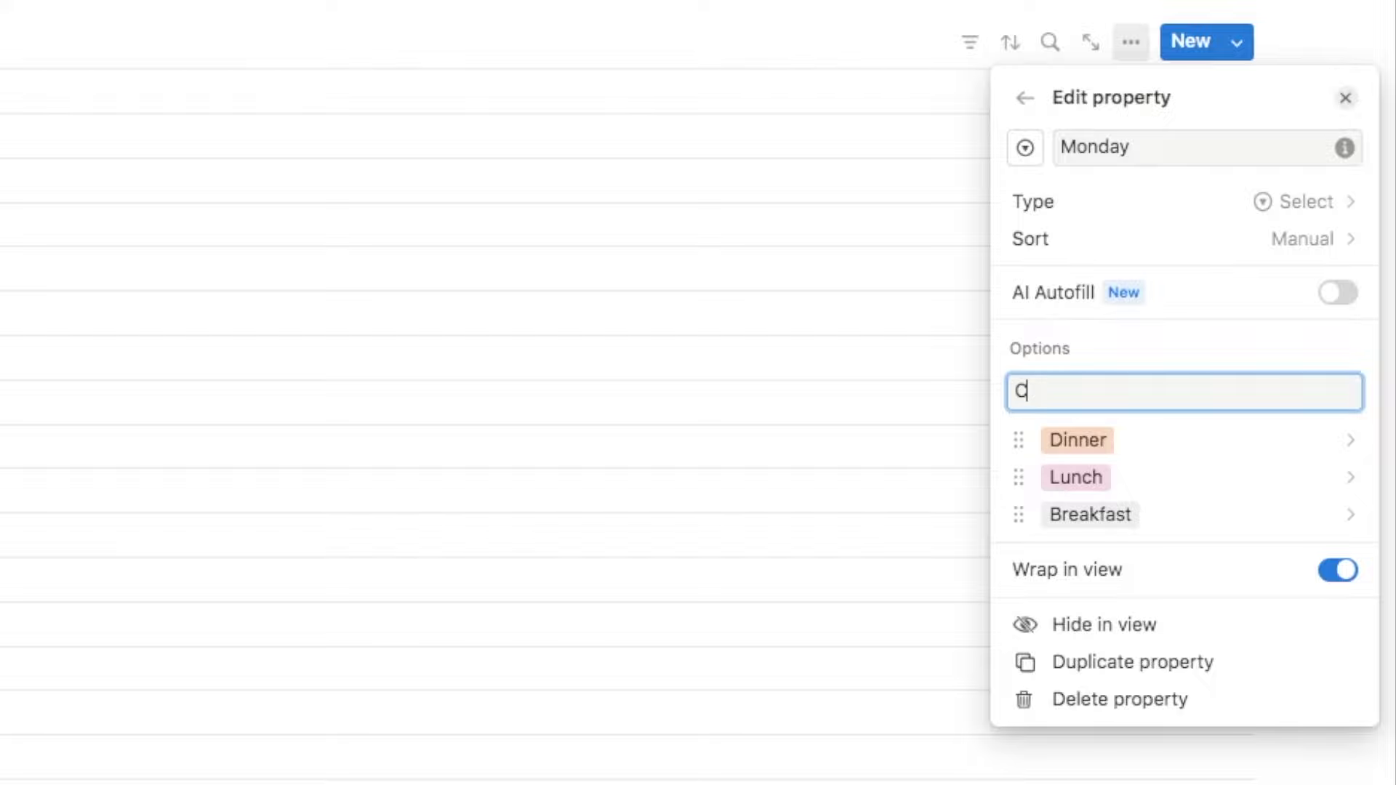
type("lient work")
key("Return")
type("Emails")
key("Return")
type("Yo")
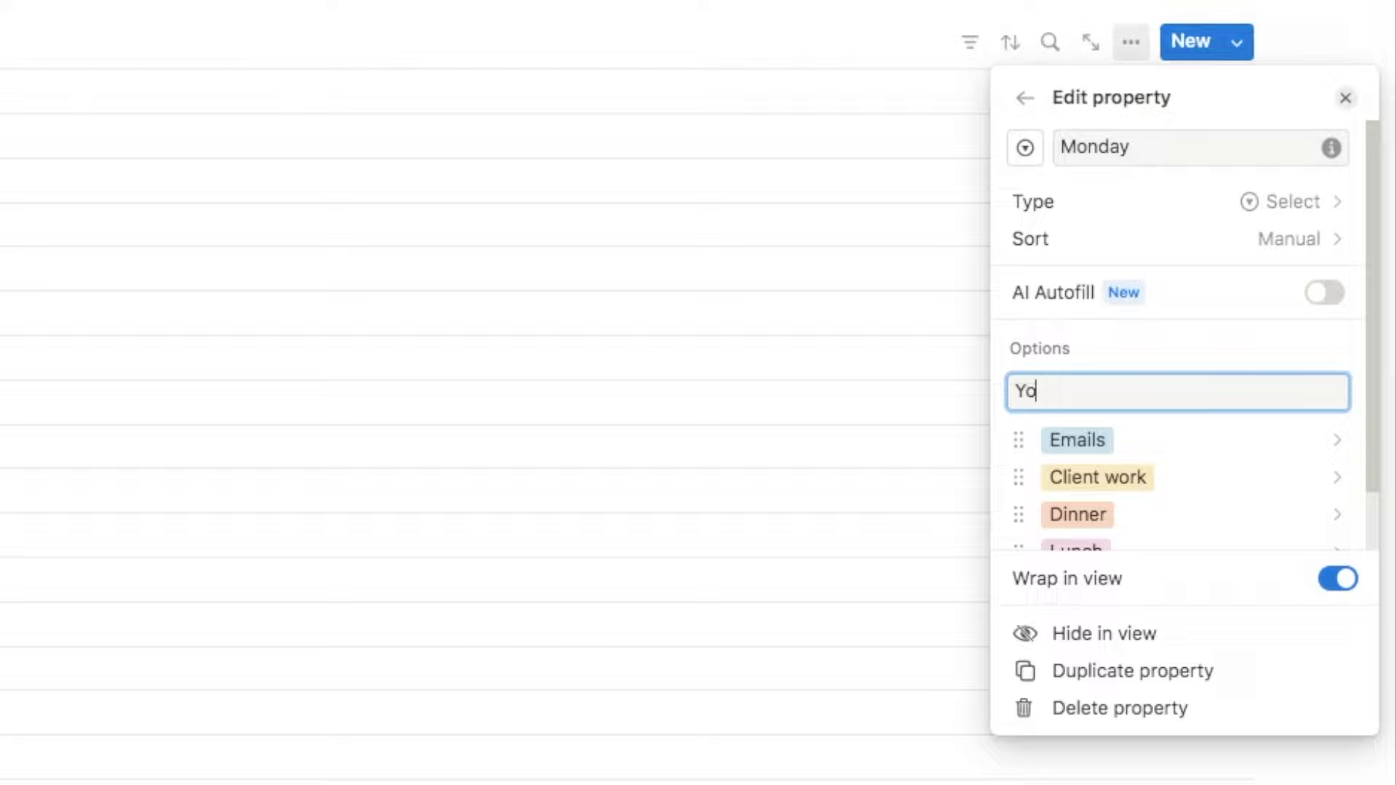
type("uTube")
key("Return")
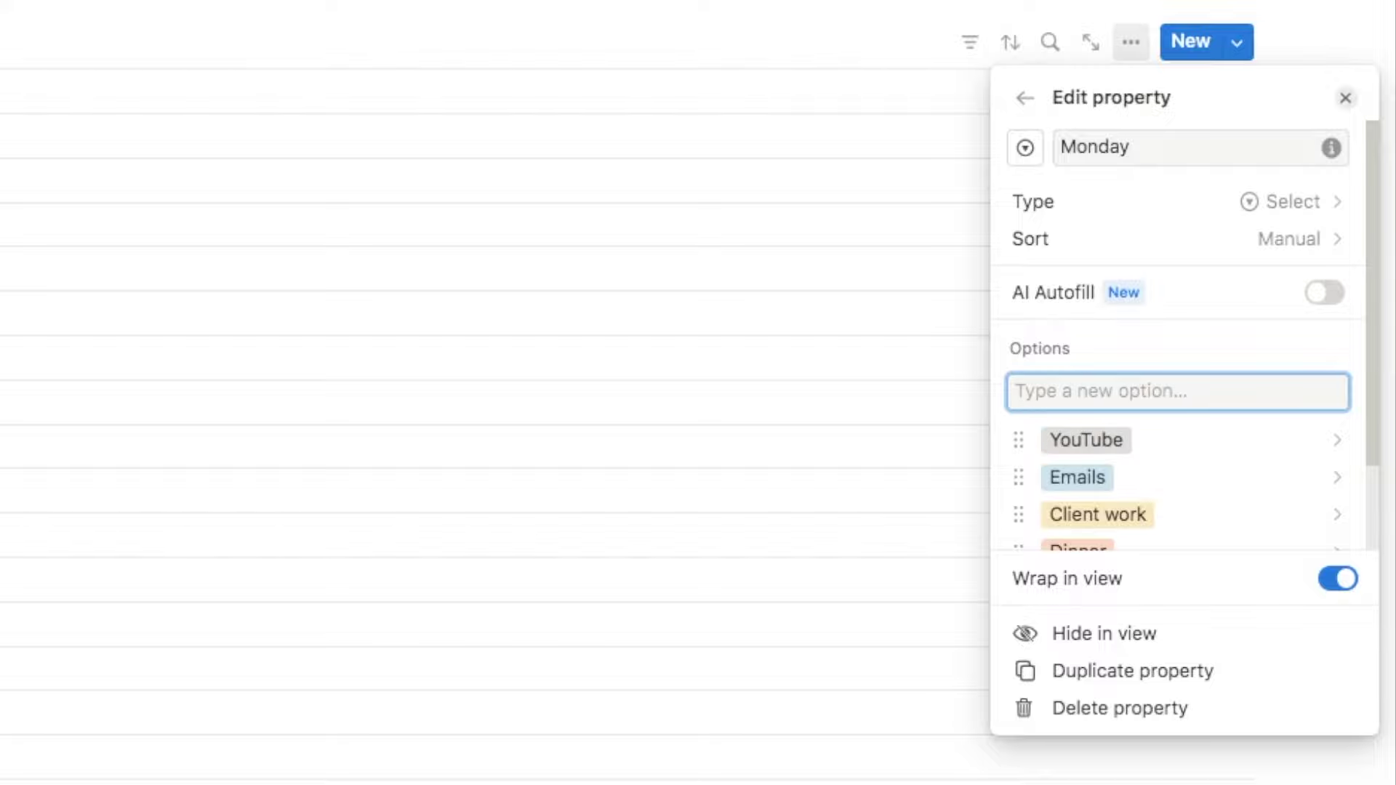
Add the options Yoga, Relax, Wake up and Sleep to the Monday property
type("Y")
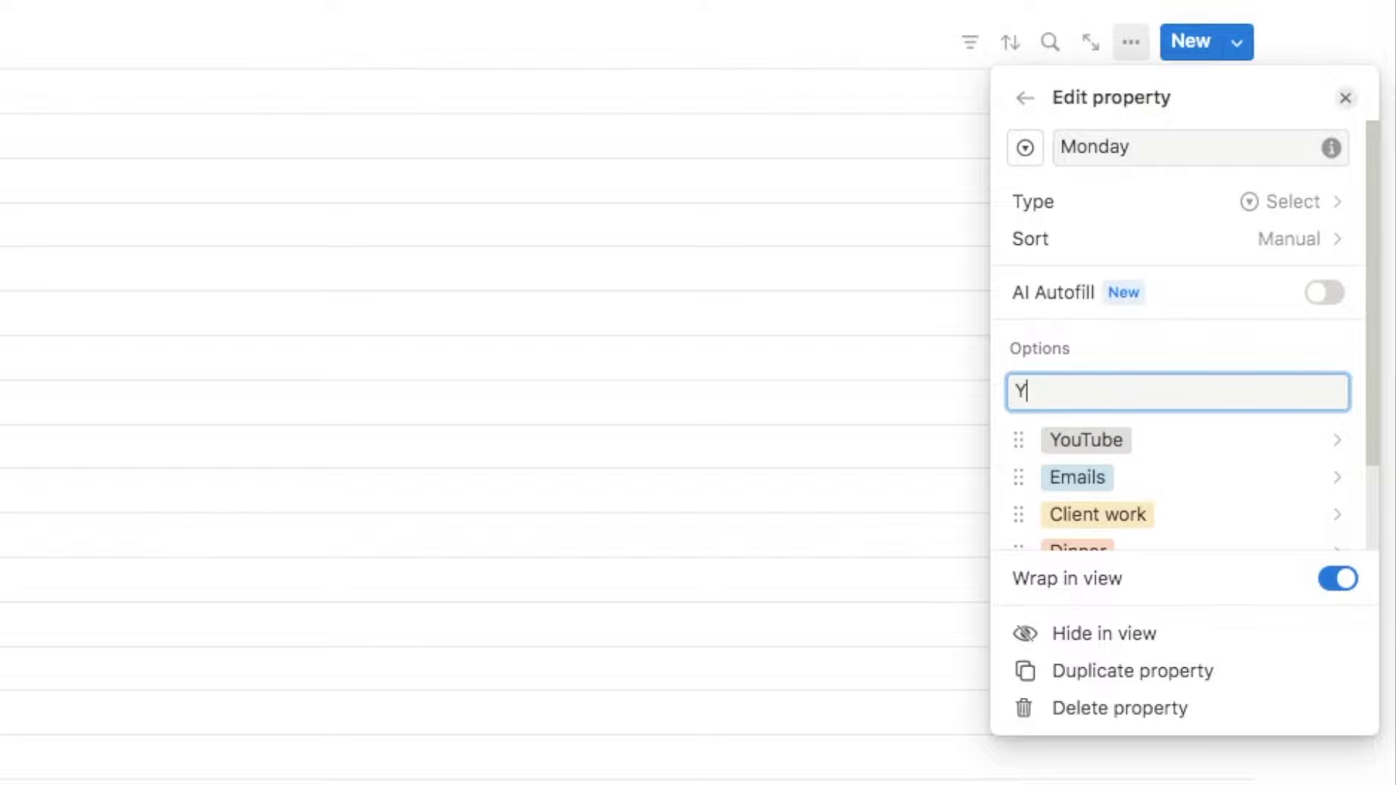
type("oga")
key("Return")
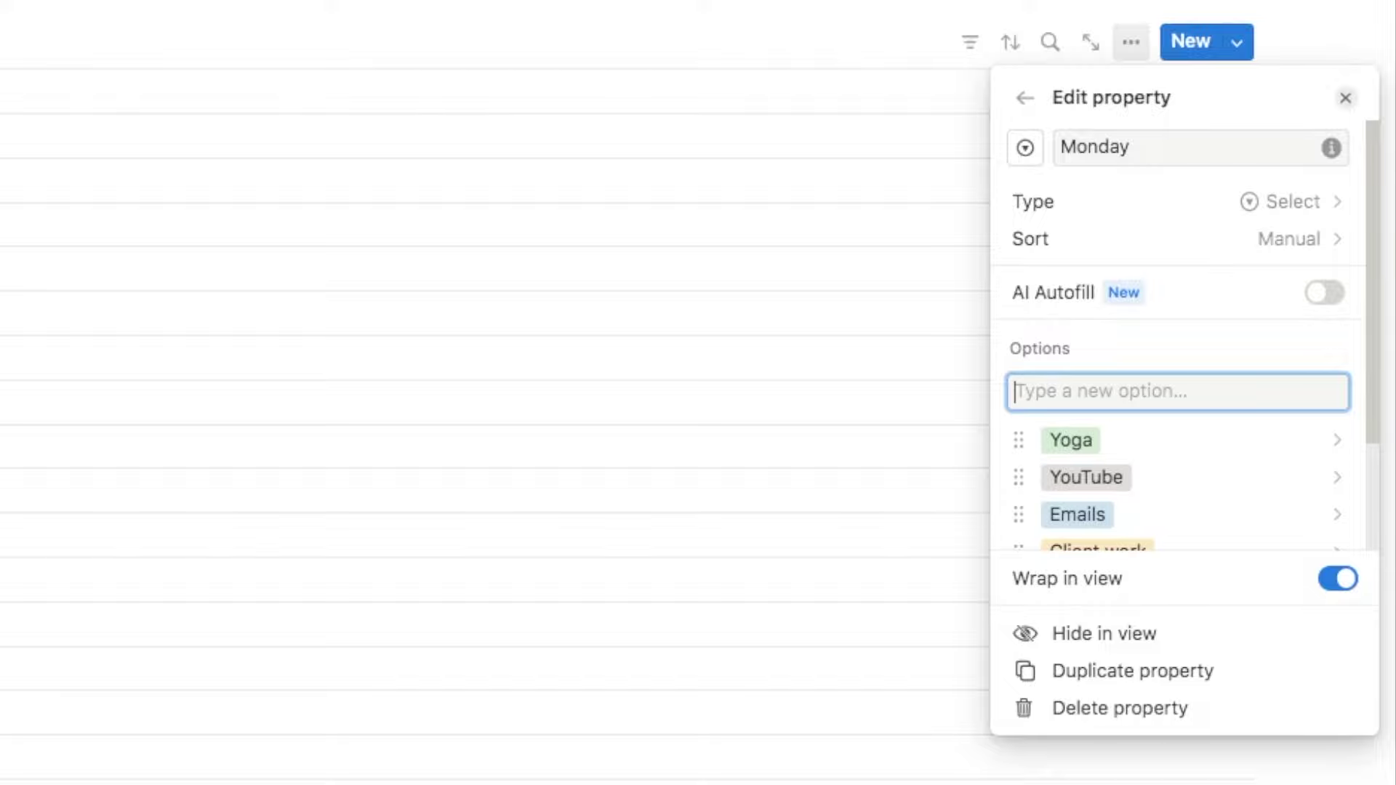
type("Re")
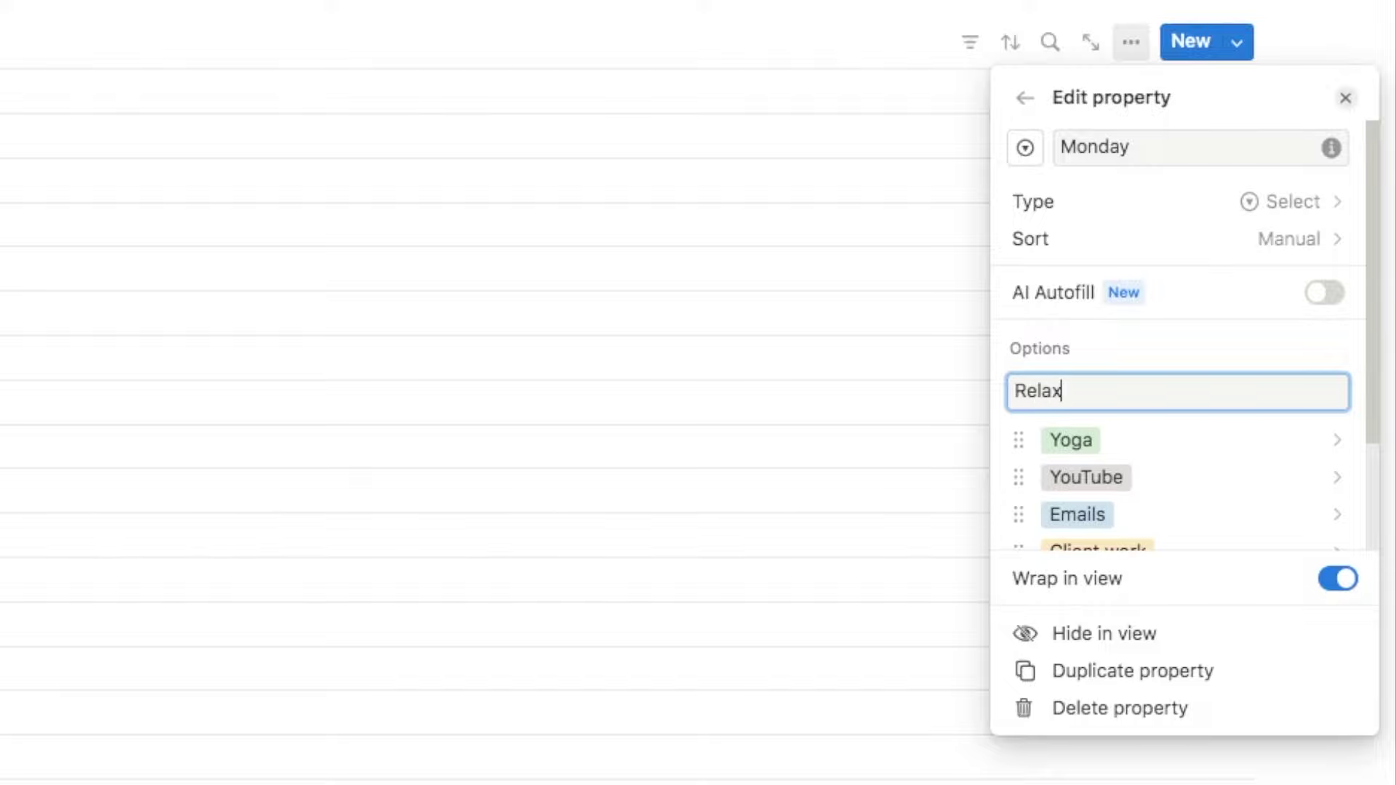
type("lax")
key("Return")
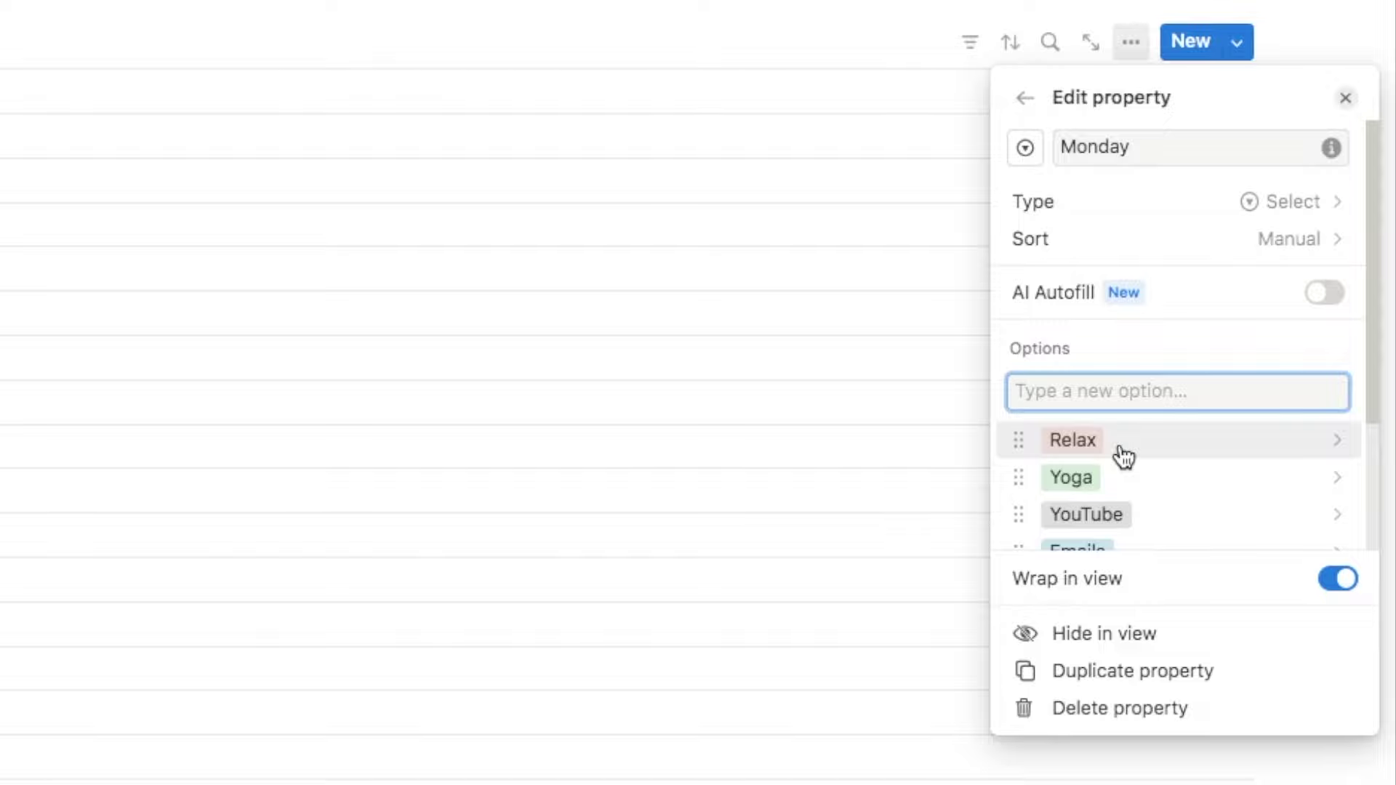
type("Wake up")
key("Return")
type("Sleep")
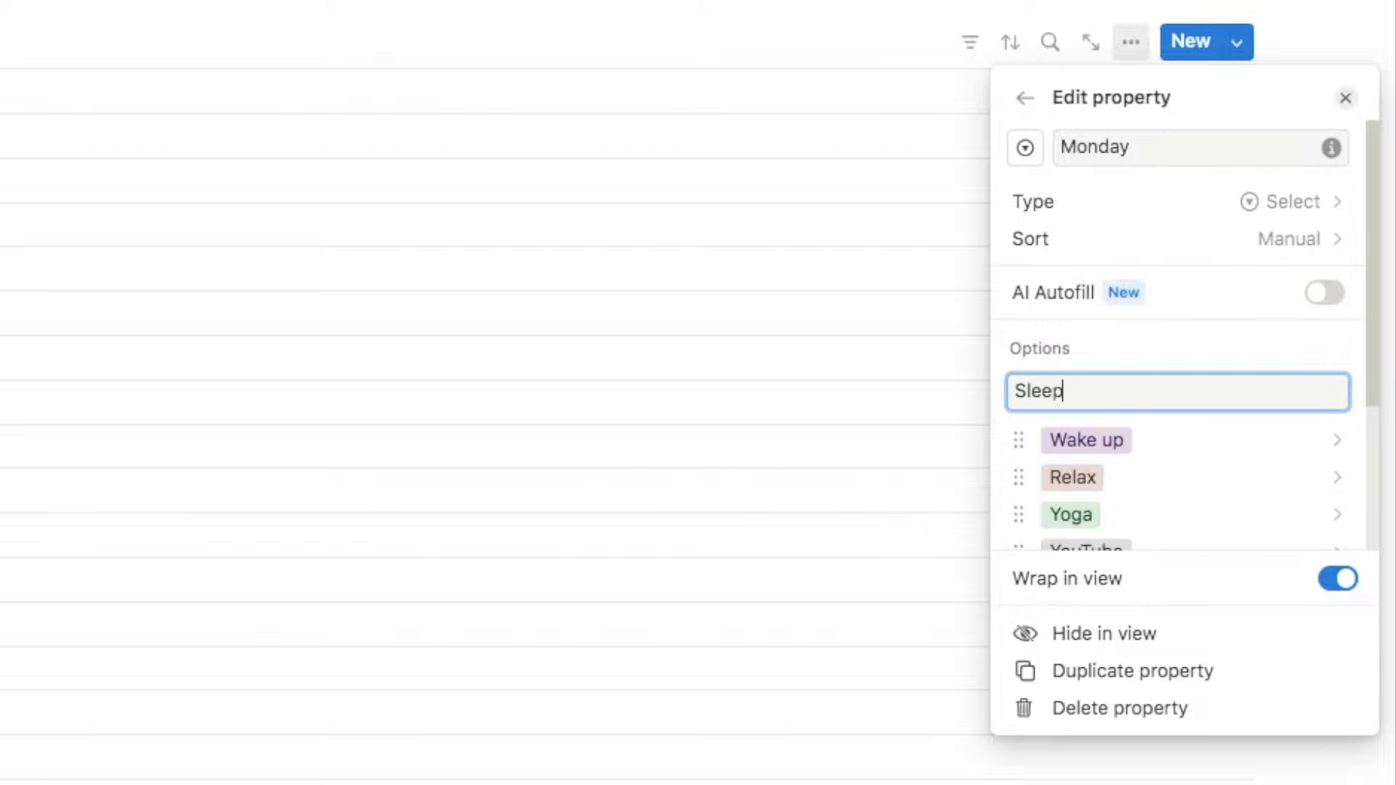
key("Return")
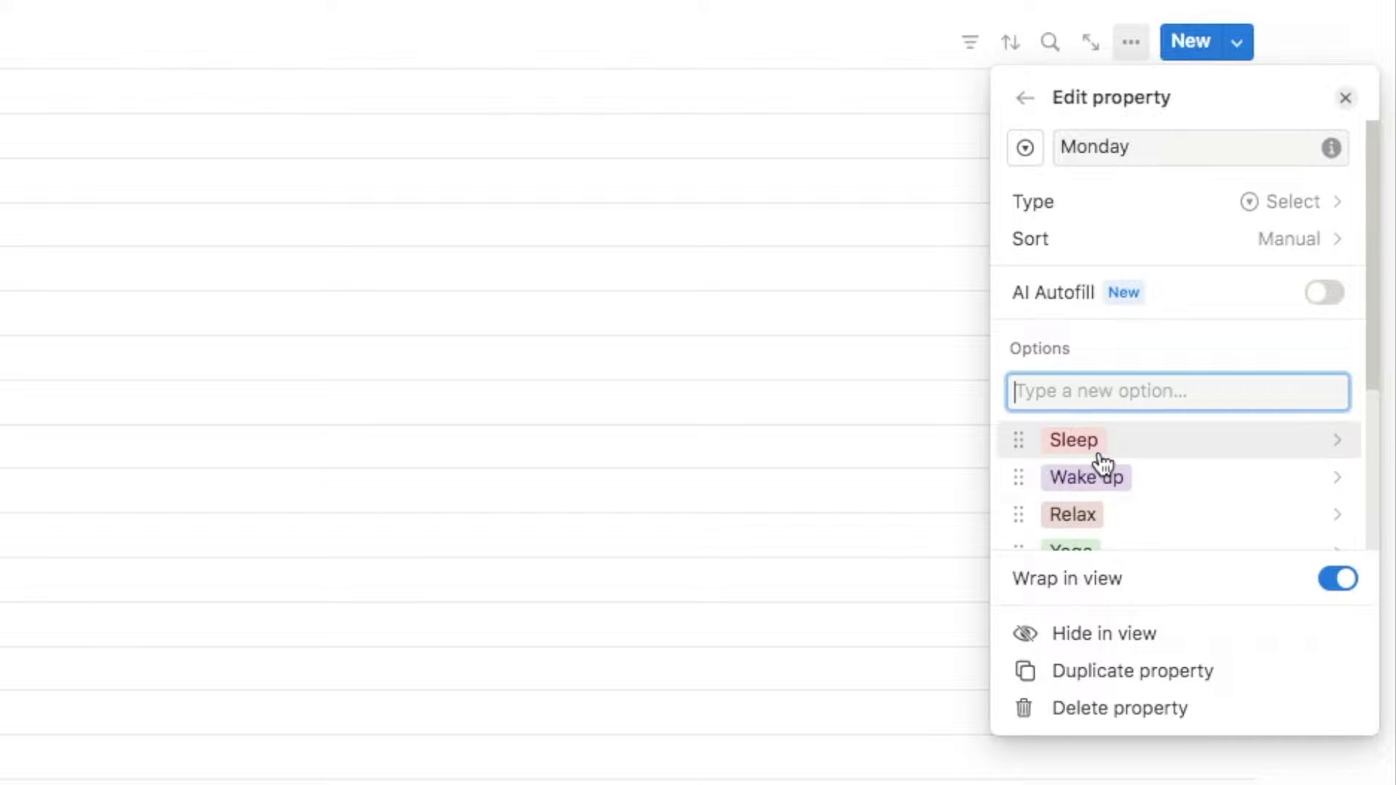
Recolor the Monday property's options by category, giving Breakfast and Dinner pink and Client work blue
scroll(1101, 469, "down", 5)
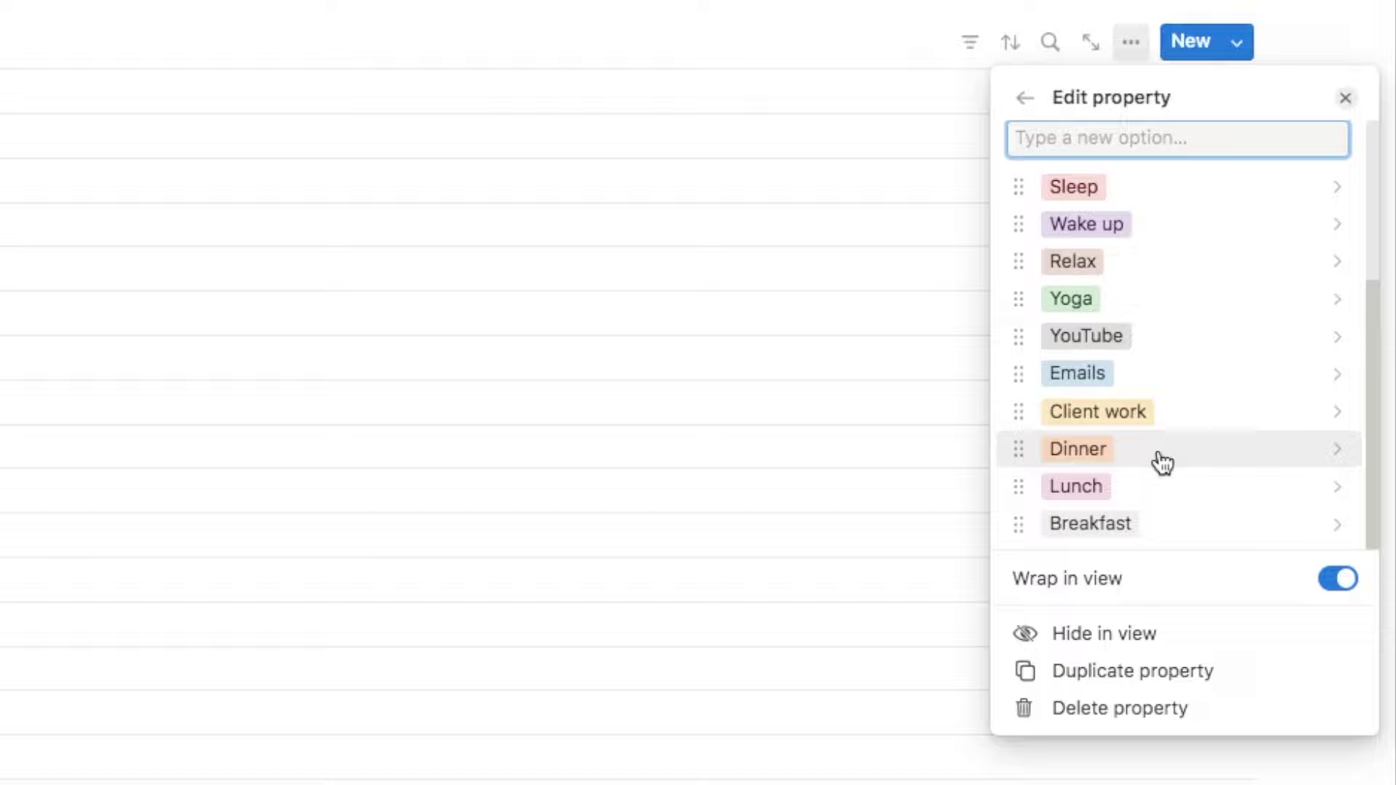
scroll(1162, 462, "up", 1)
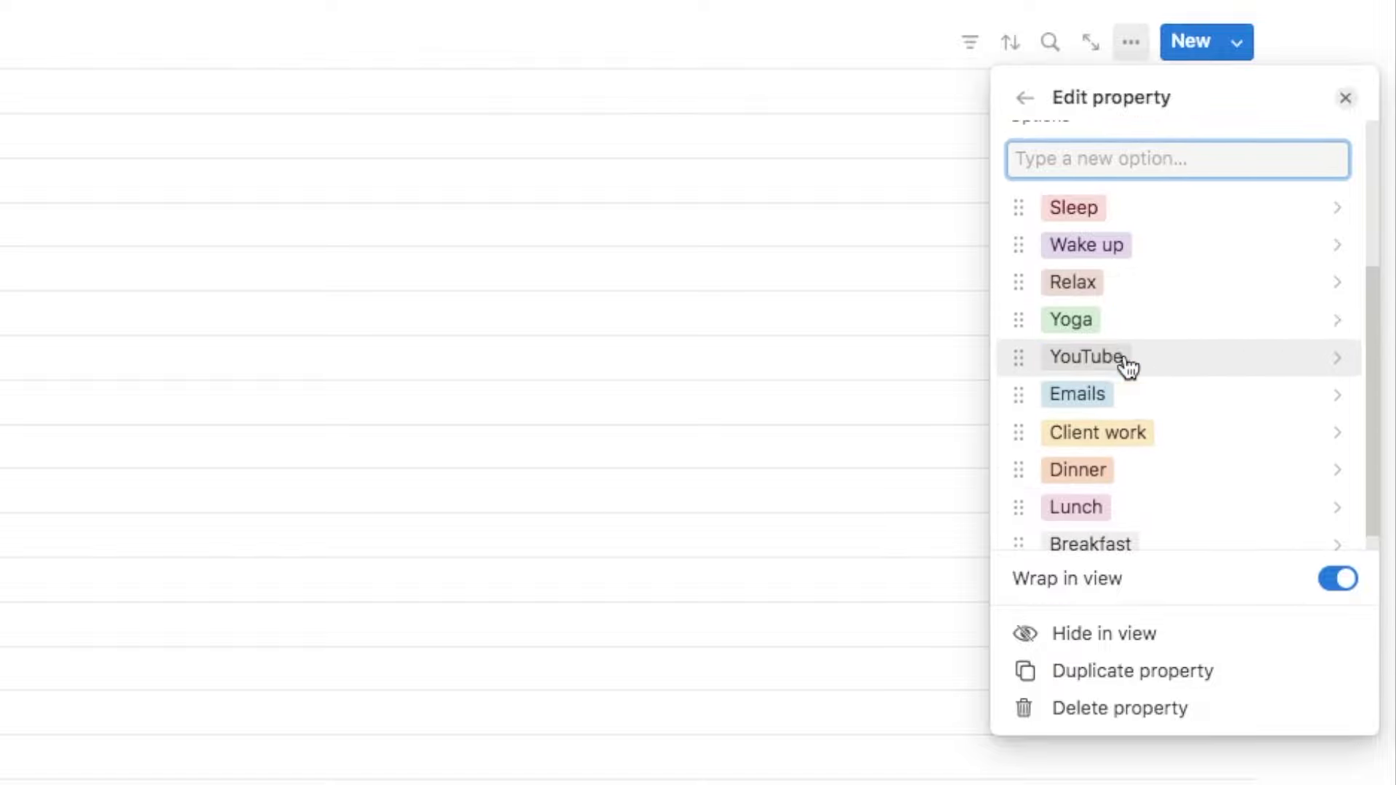
scroll(1116, 365, "down", 1)
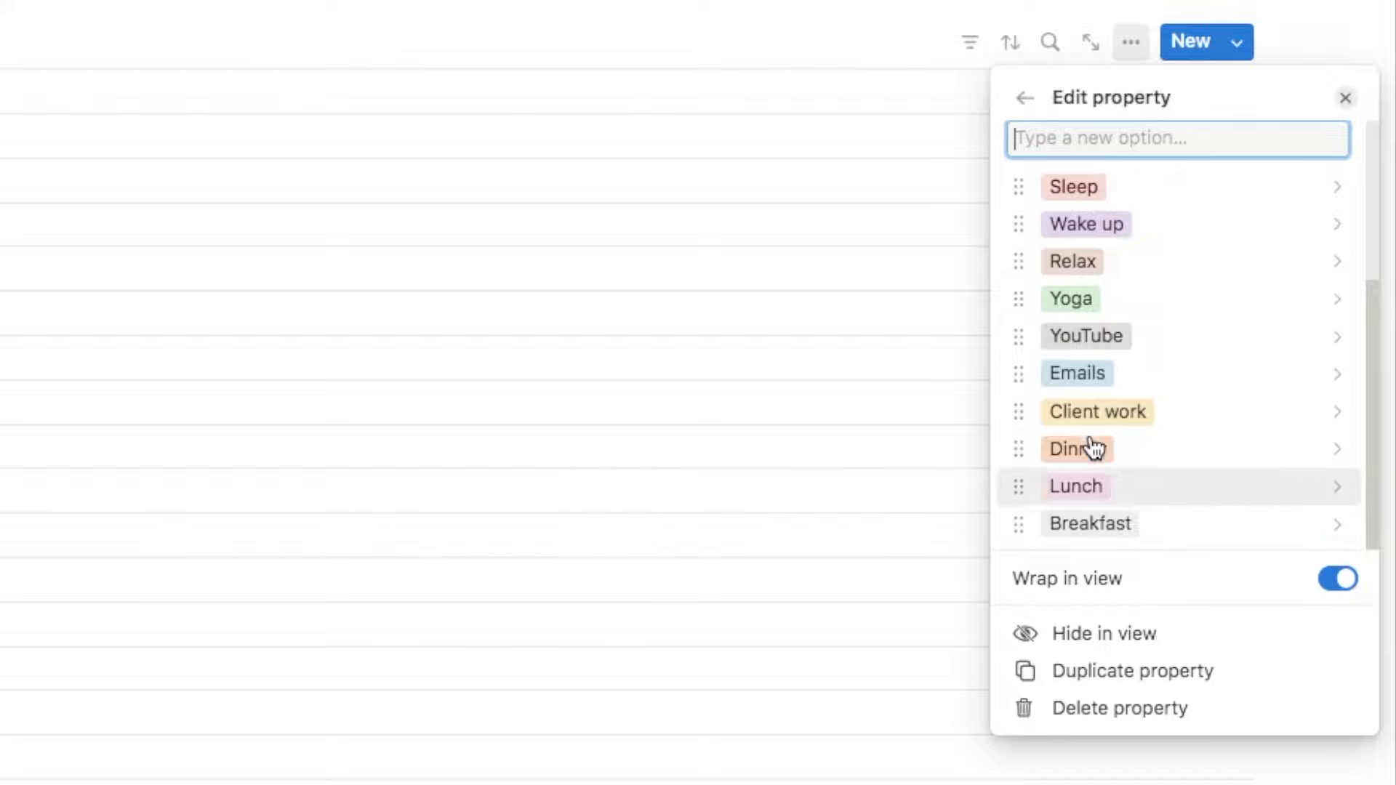
left_click(1093, 530)
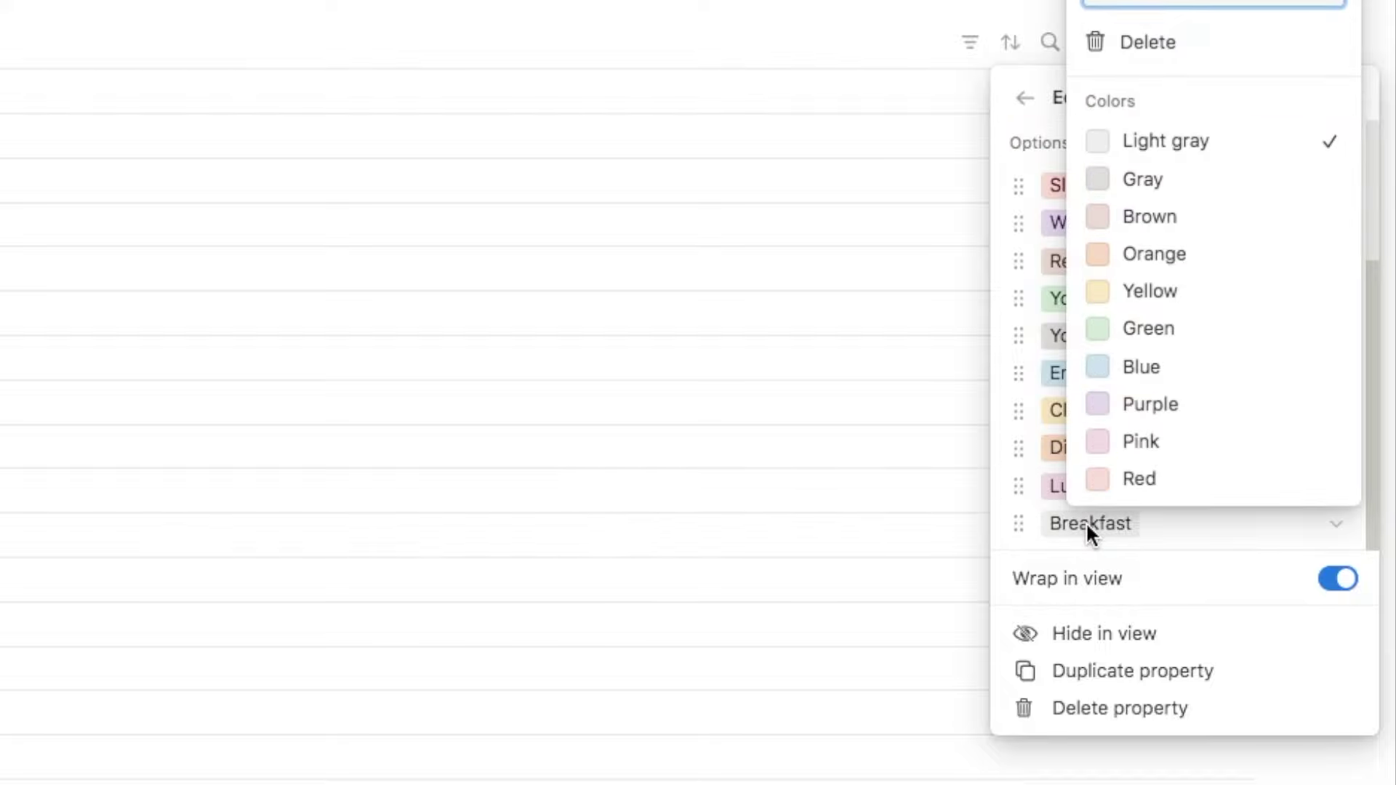
left_click(1112, 440)
left_click(1080, 449)
left_click(1132, 367)
left_click(1093, 420)
left_click(1093, 420)
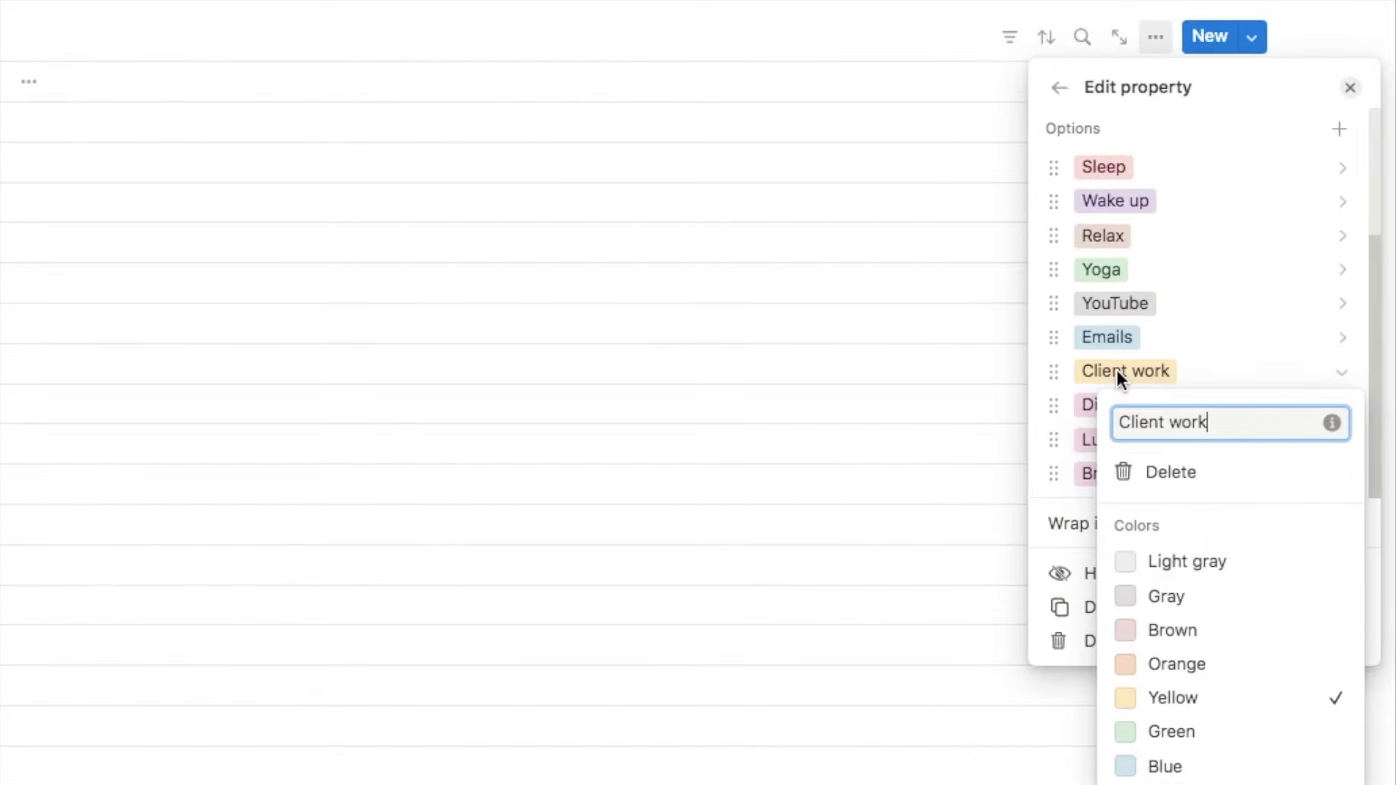
left_click(1167, 764)
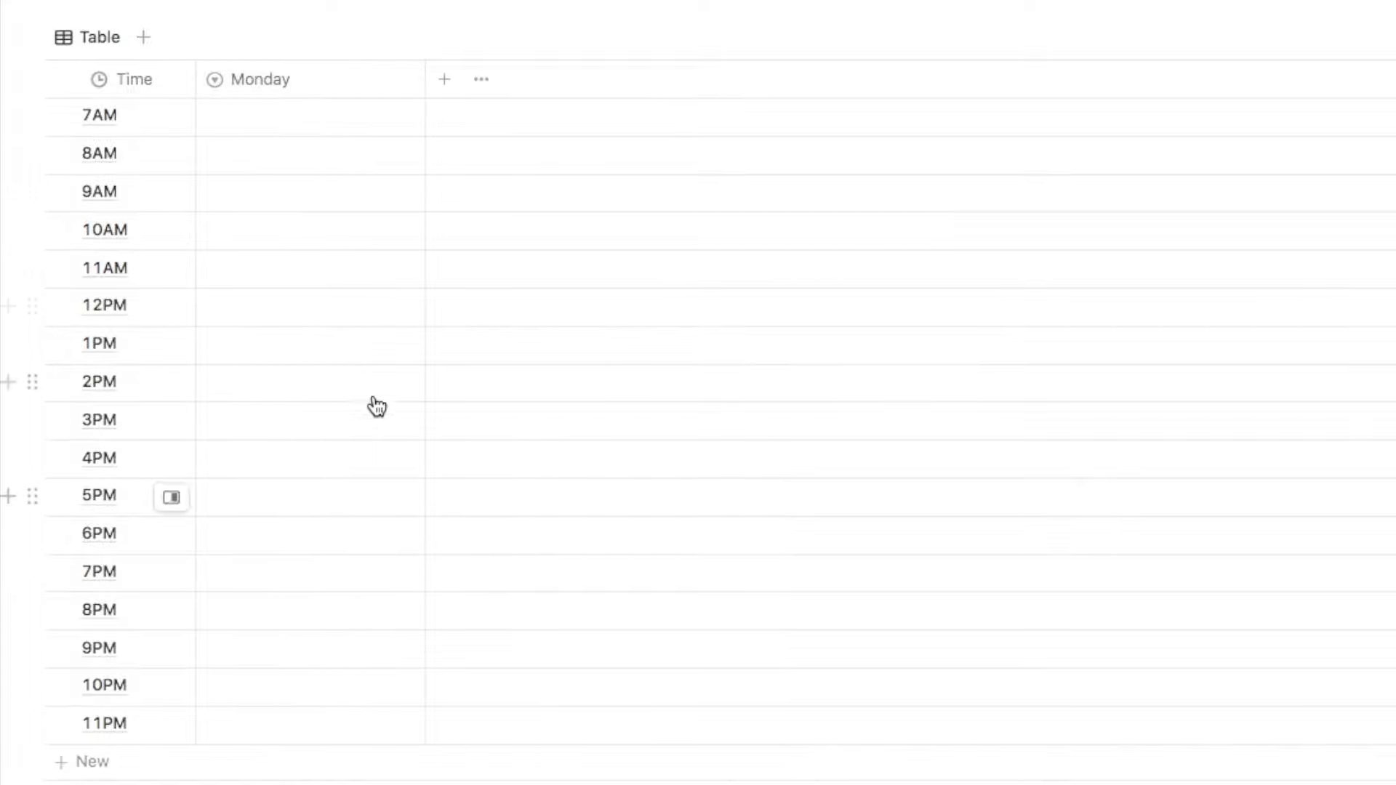
Duplicate the Monday property with its options and rename the copy Tuesday
left_click(308, 86)
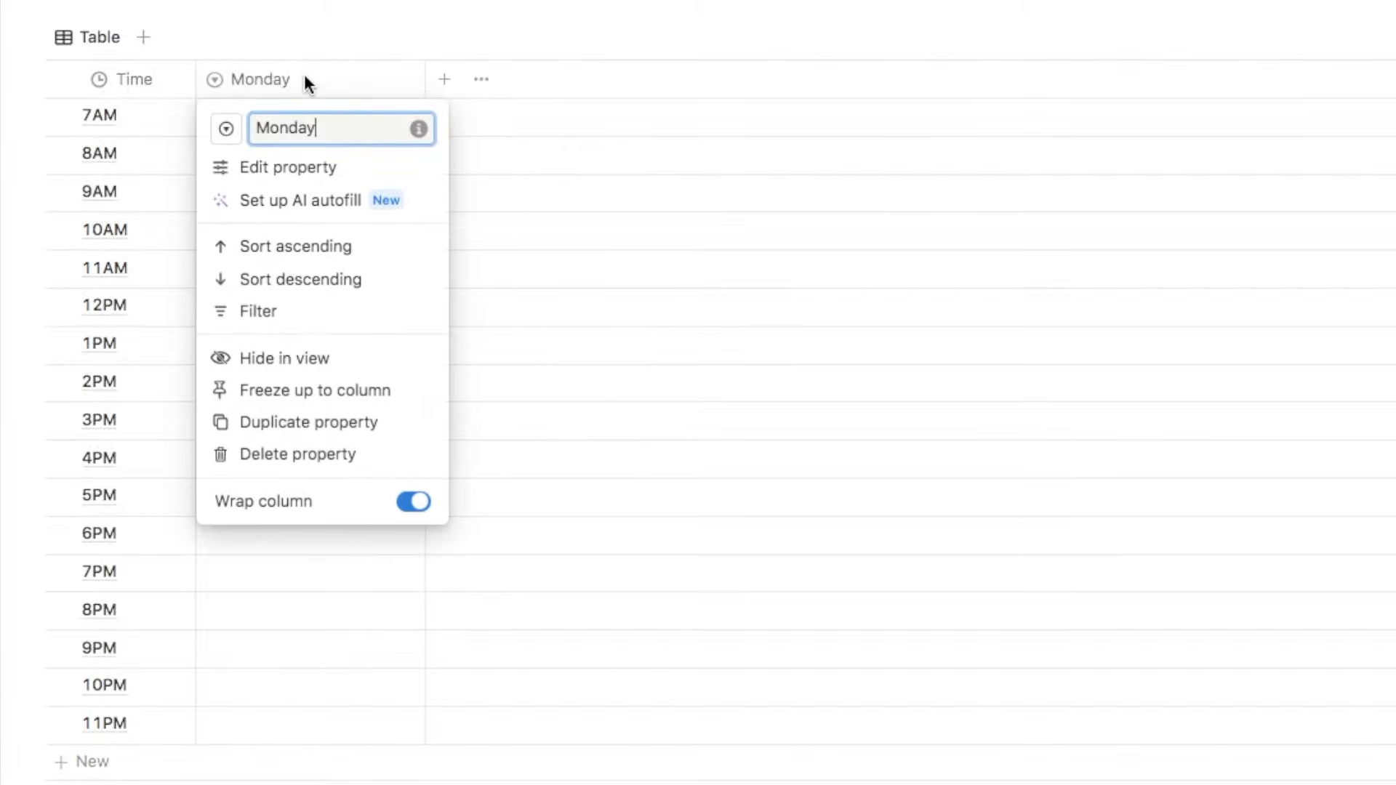
left_click(342, 433)
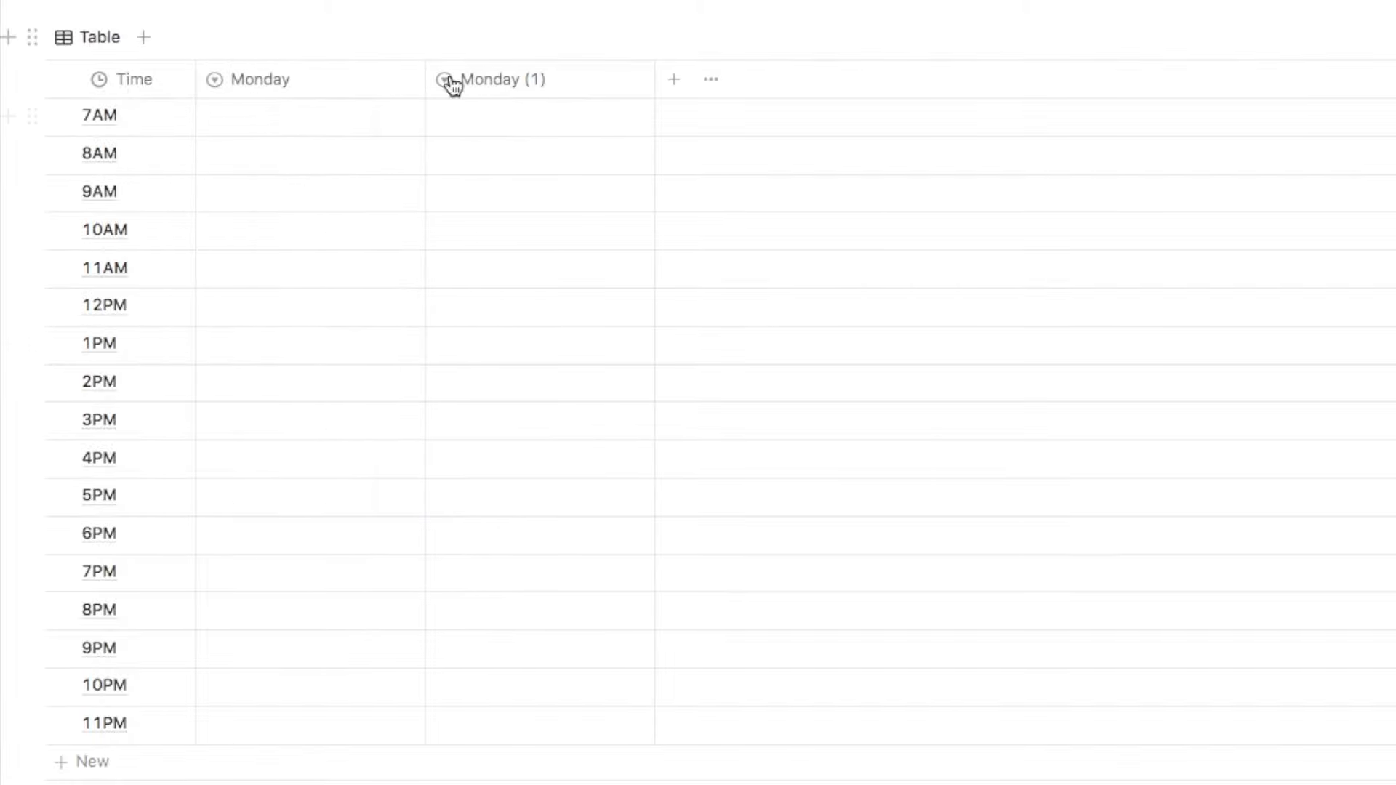
left_click(580, 84)
left_click_drag(579, 120, 521, 125)
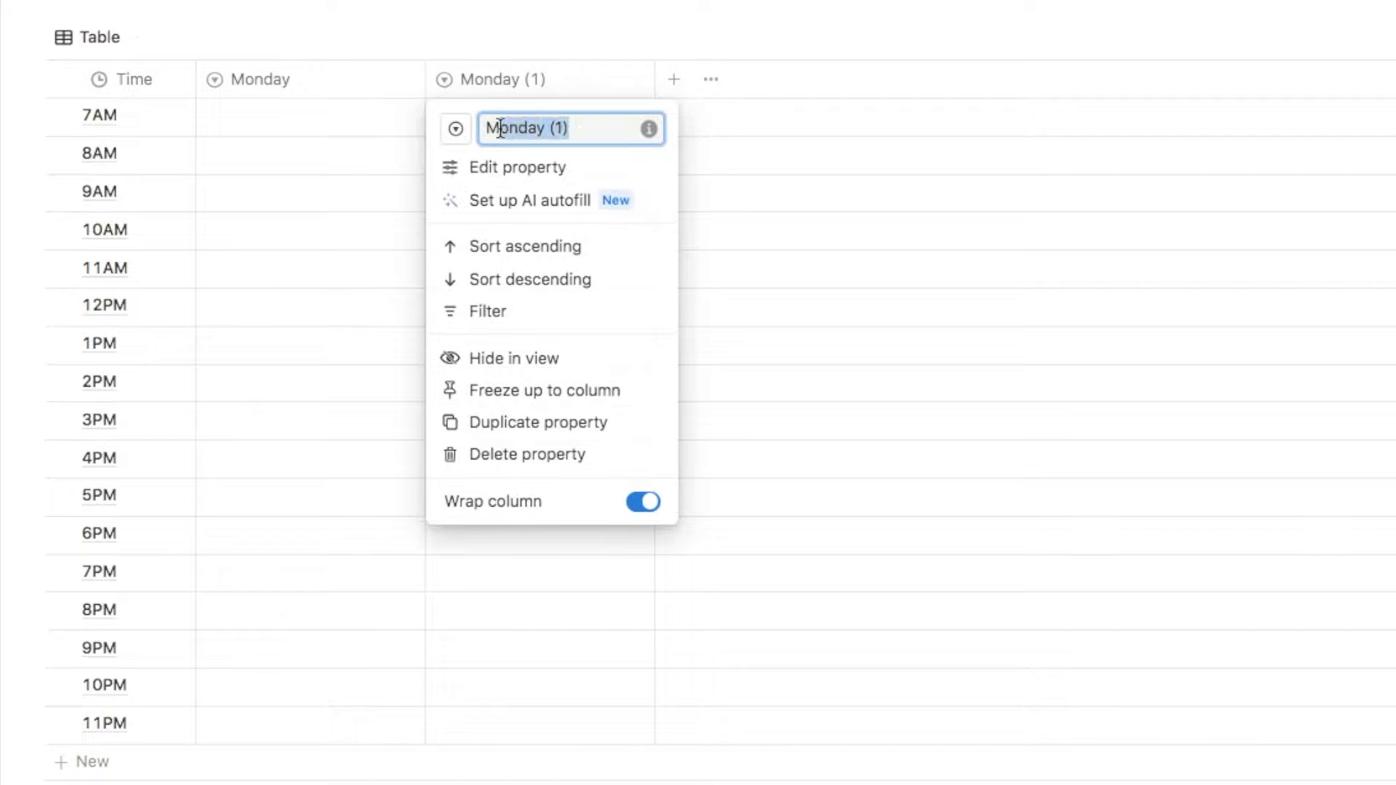
key("BackSpace")
type("Tuesda")
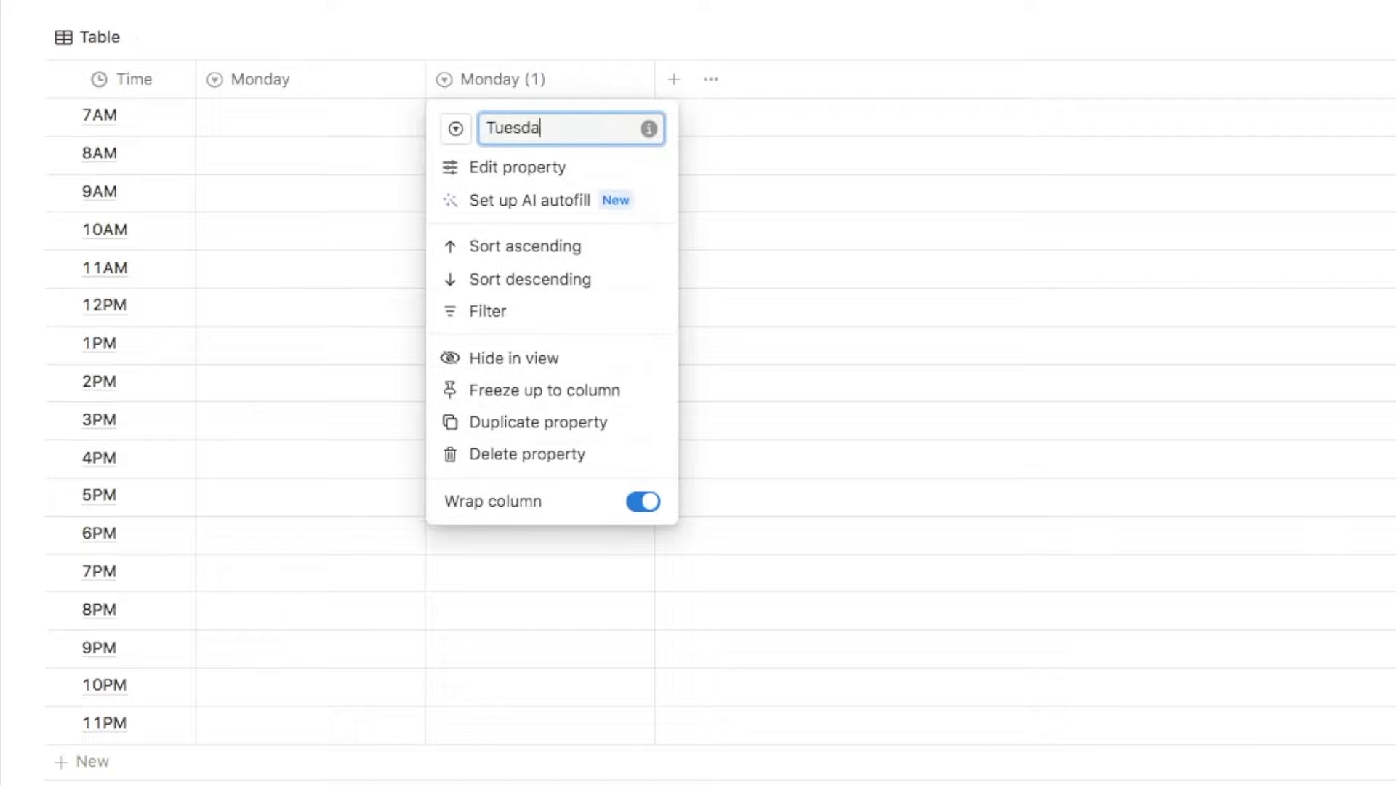
type("y")
key("Return")
Duplicate the Tuesday property, rename the copy Wednesday, and narrow the Monday and Tuesday columns
left_click(562, 79)
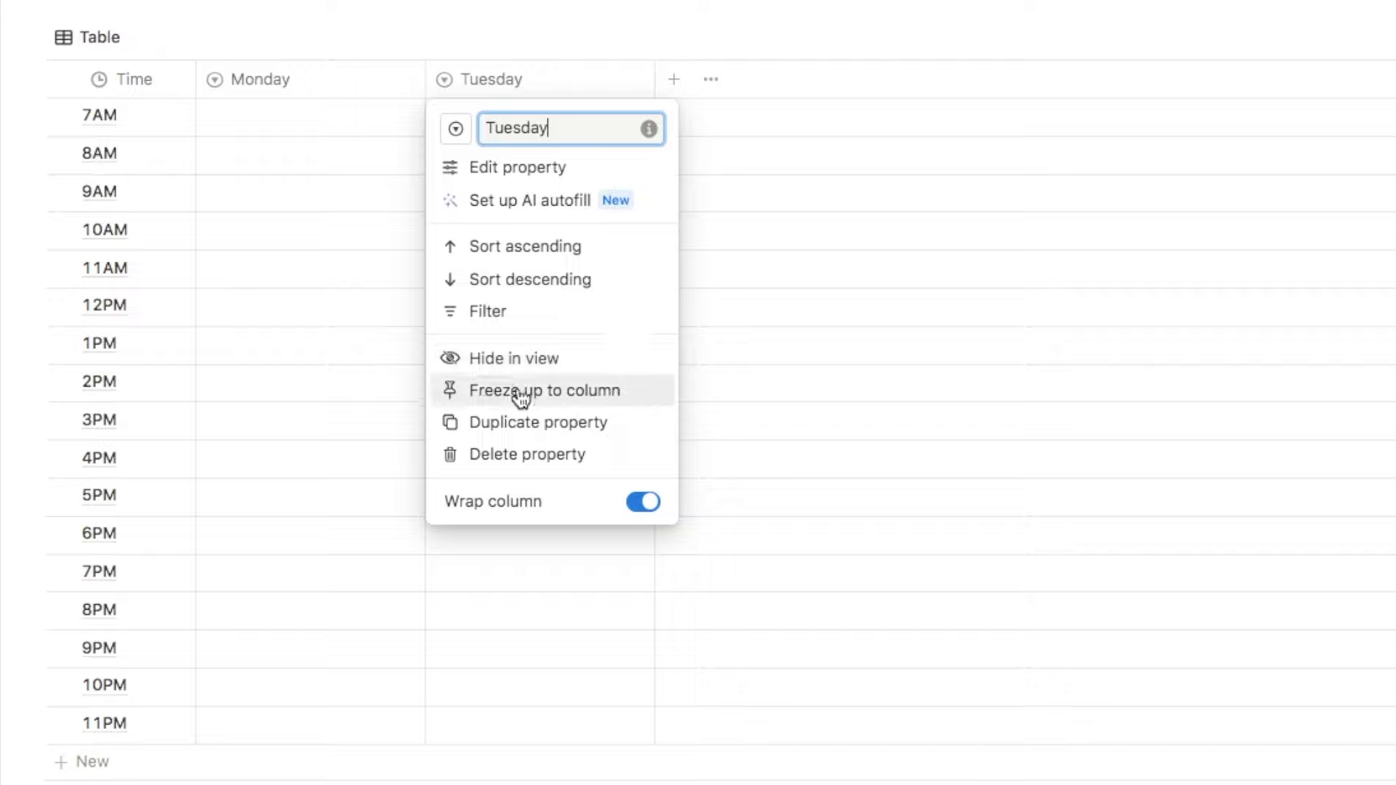
left_click(534, 421)
left_click(761, 80)
key("super+a")
type("W")
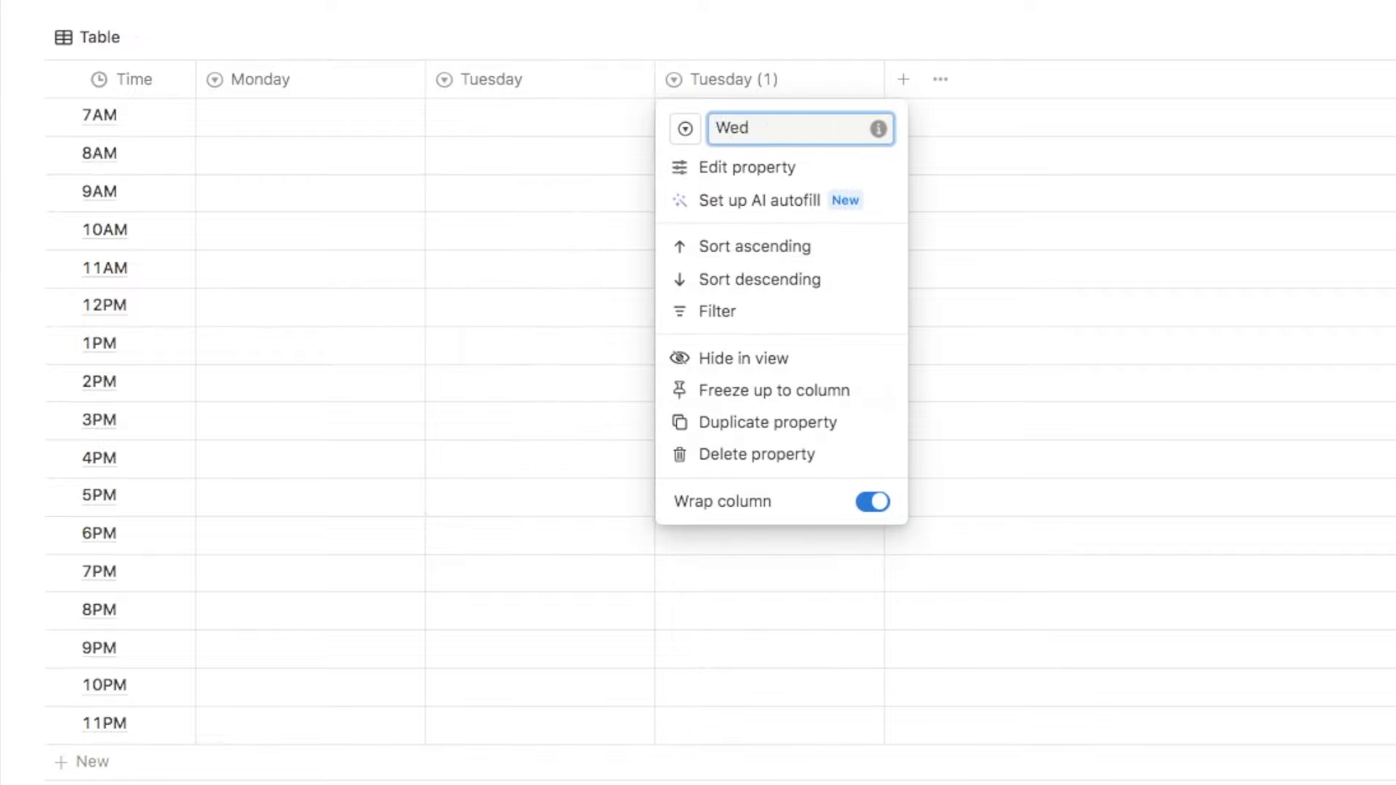
type("ed")
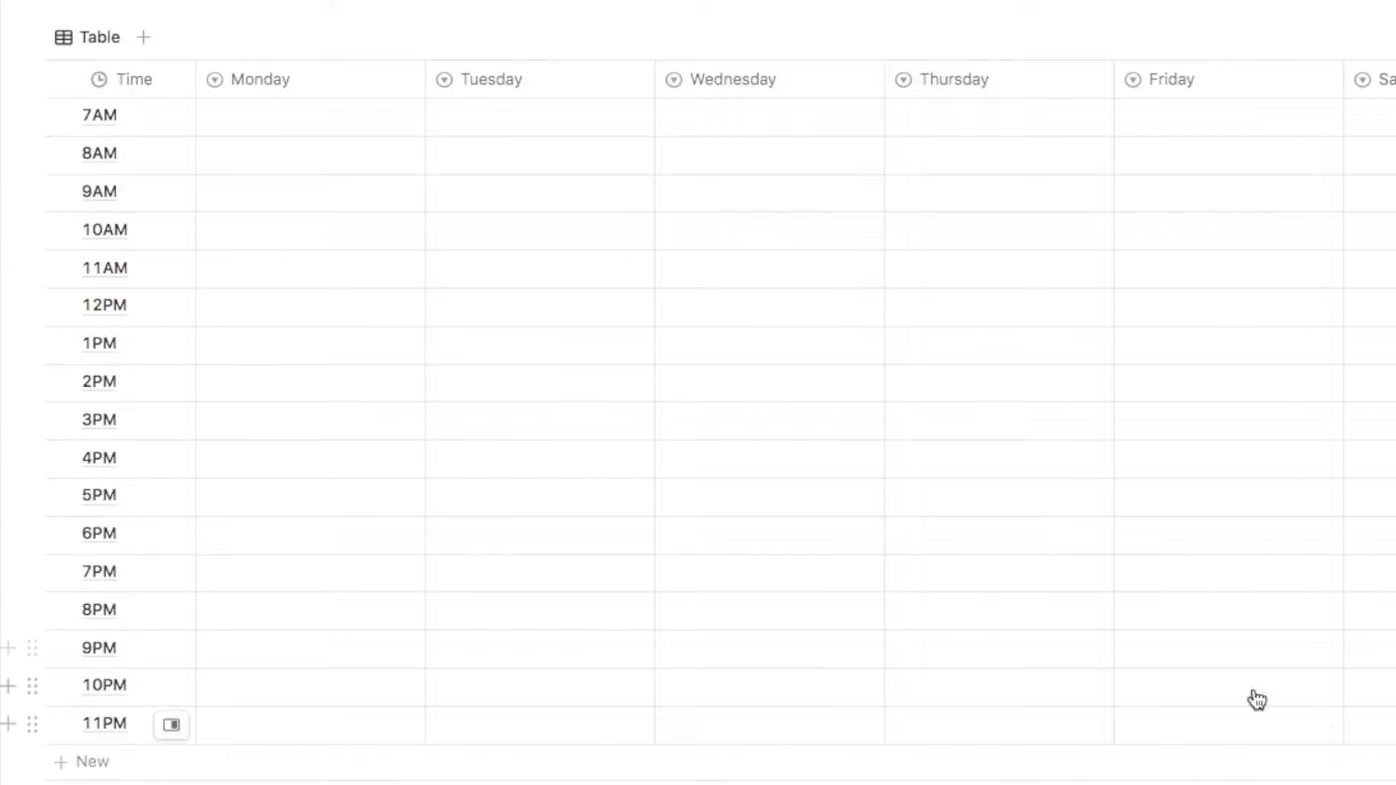
left_click_drag(426, 85, 386, 85)
left_click_drag(613, 80, 570, 82)
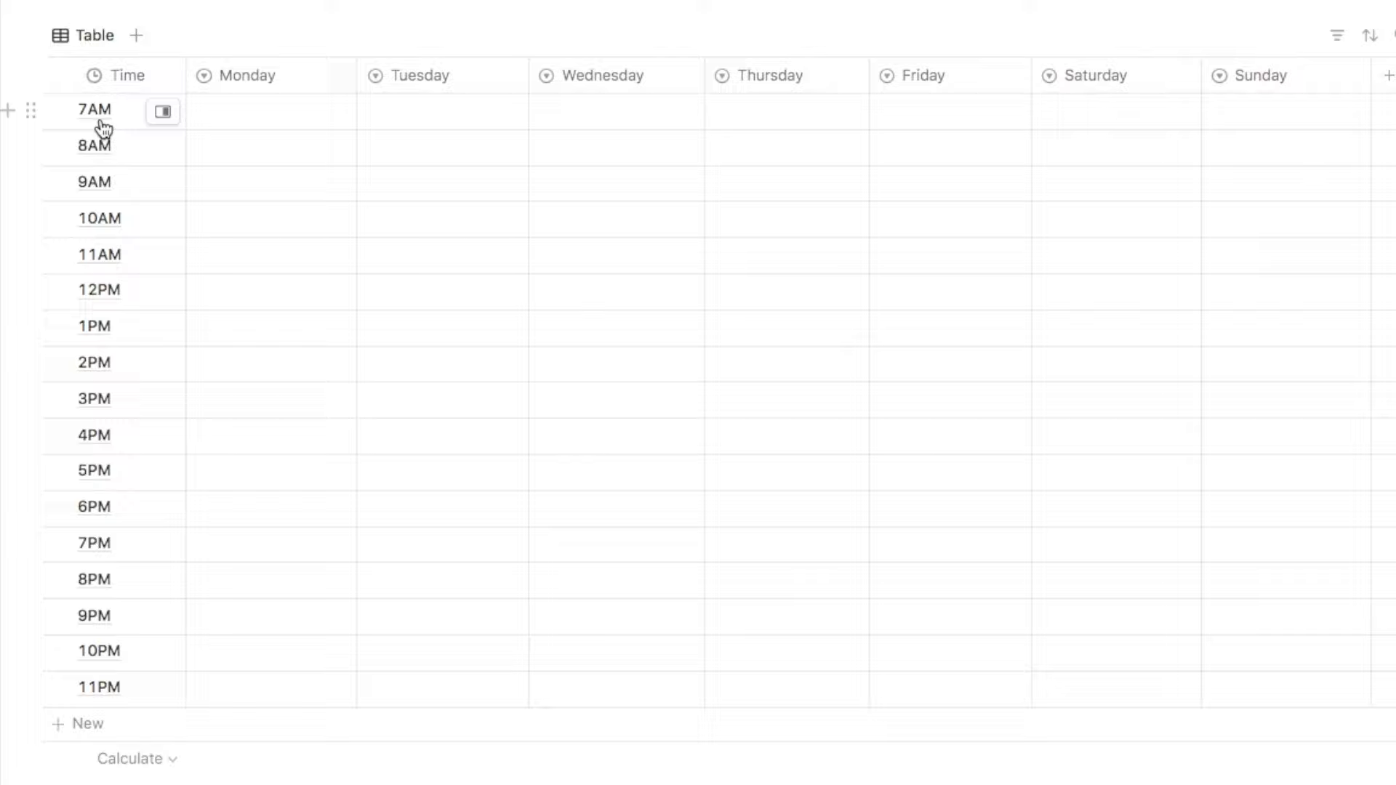
Assign Wake up to the 7AM slot from Monday to Friday and to the 8AM slot on Saturday and Sunday
left_click(271, 115)
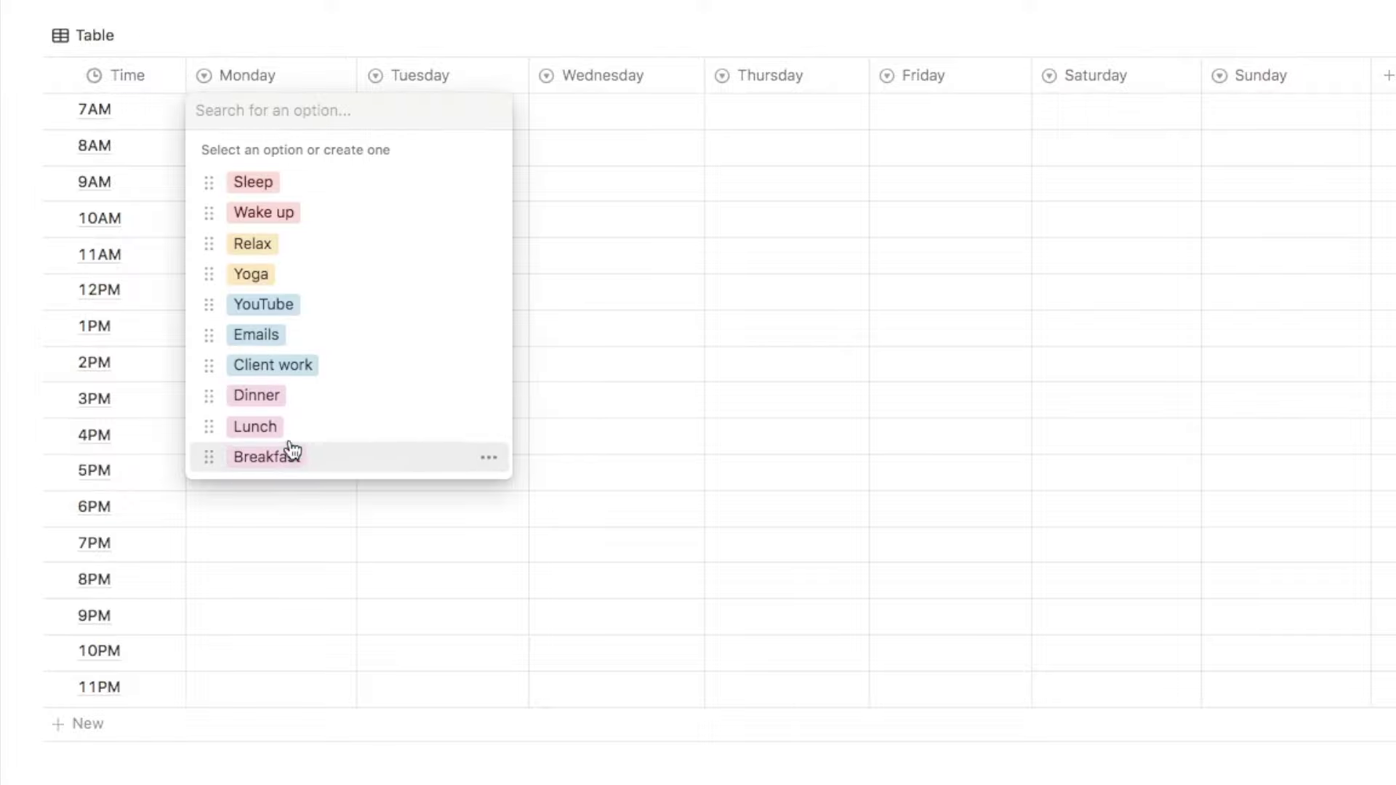
left_click(283, 212)
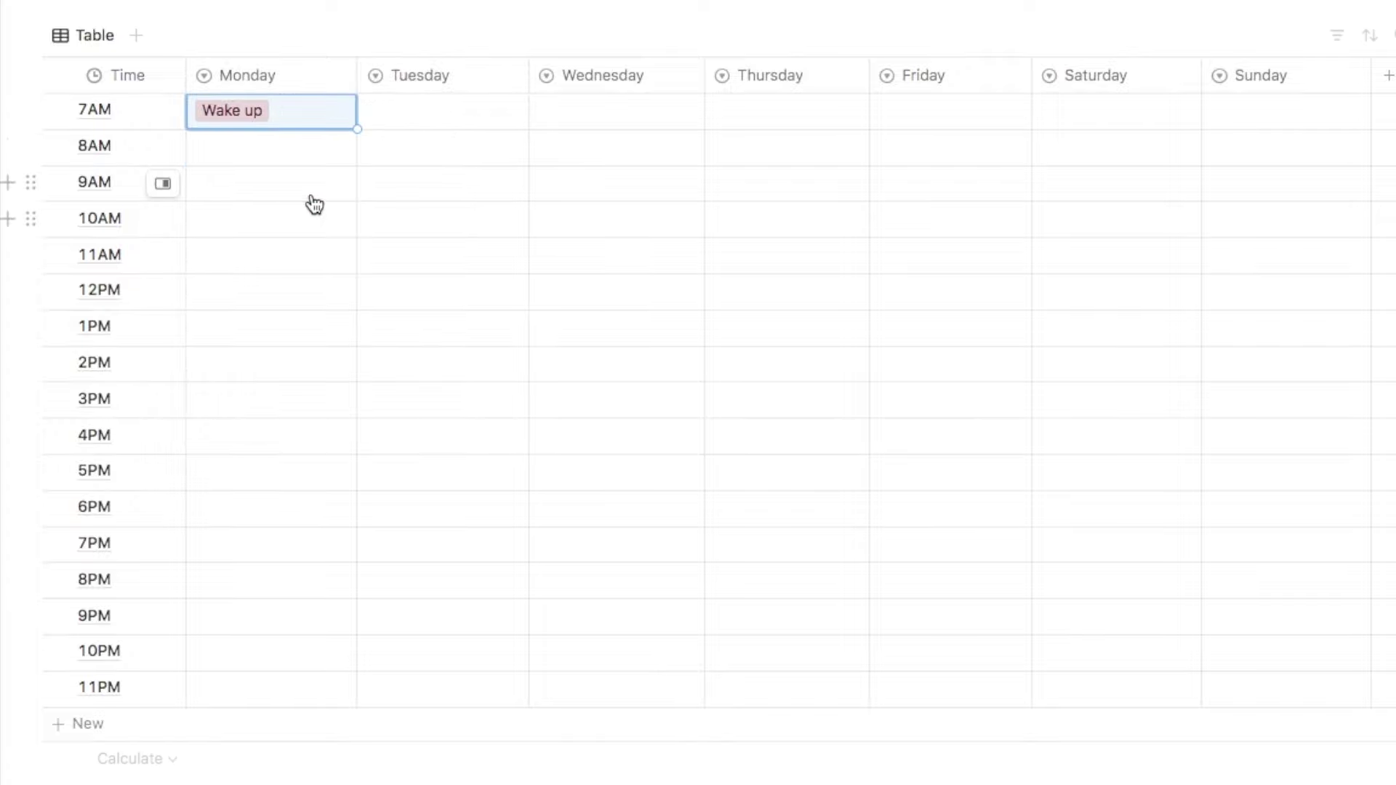
left_click(408, 116)
left_click(447, 214)
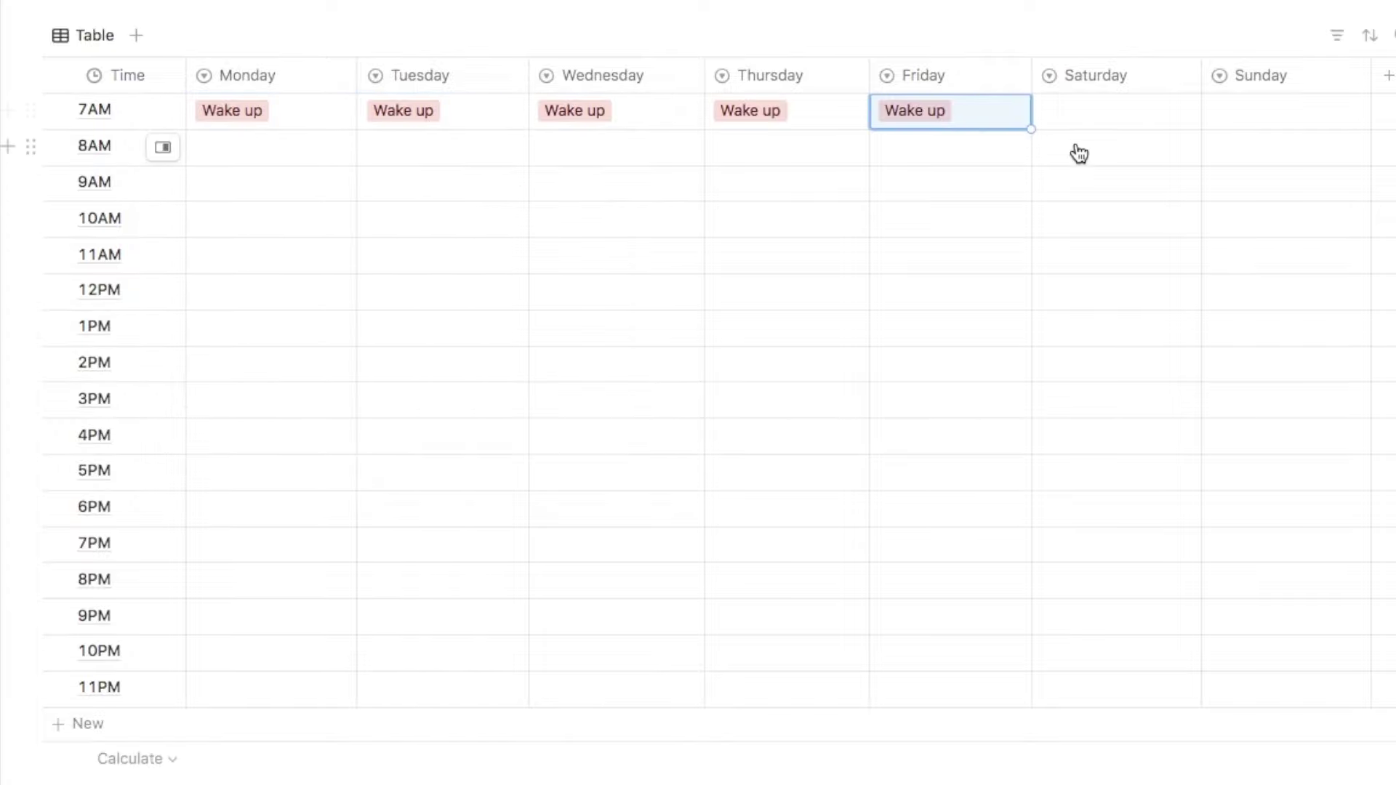
left_click(1076, 149)
left_click(1128, 250)
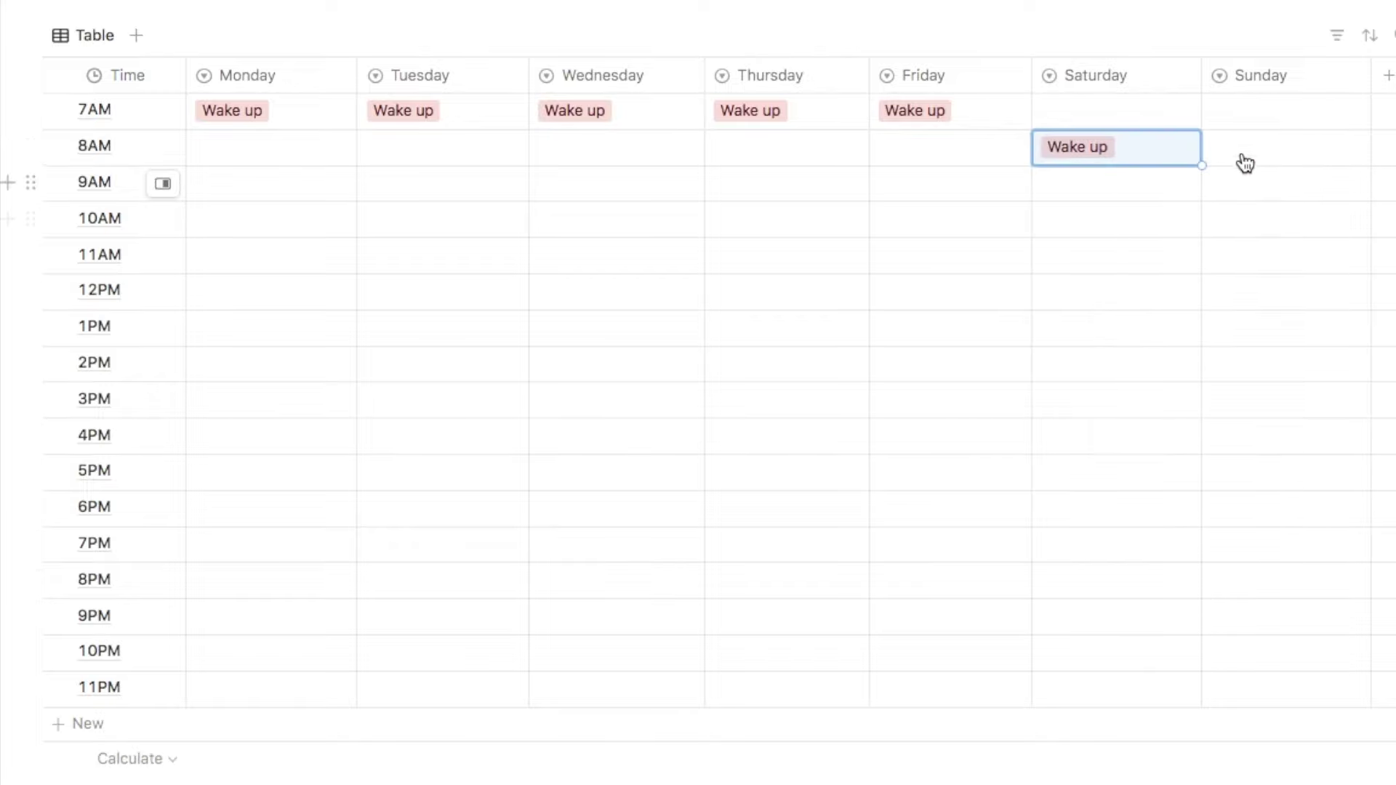
key("ctrl+c")
left_click(1236, 154)
key("ctrl+v")
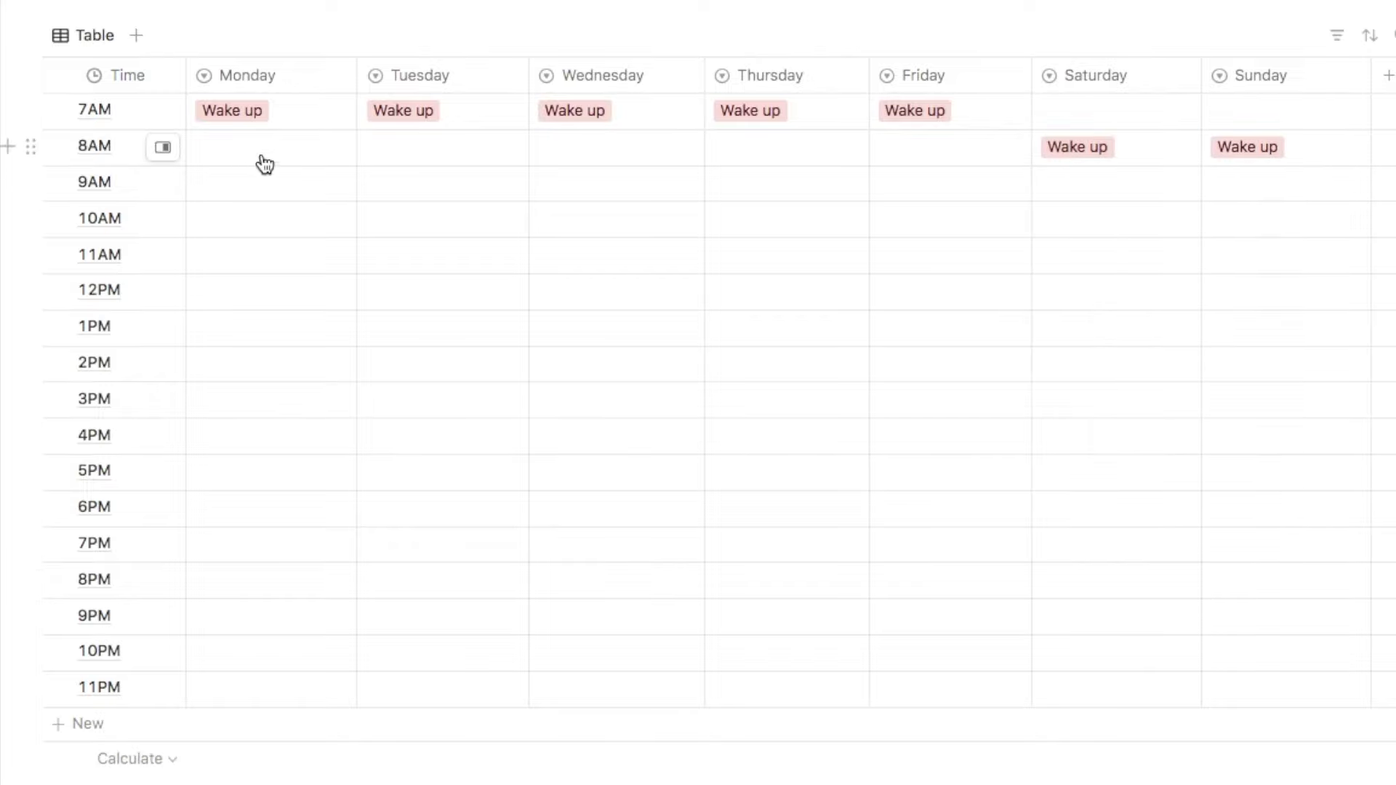
Set Monday's 8AM slot to Emails and fill that value down through the 11AM row
left_click(264, 162)
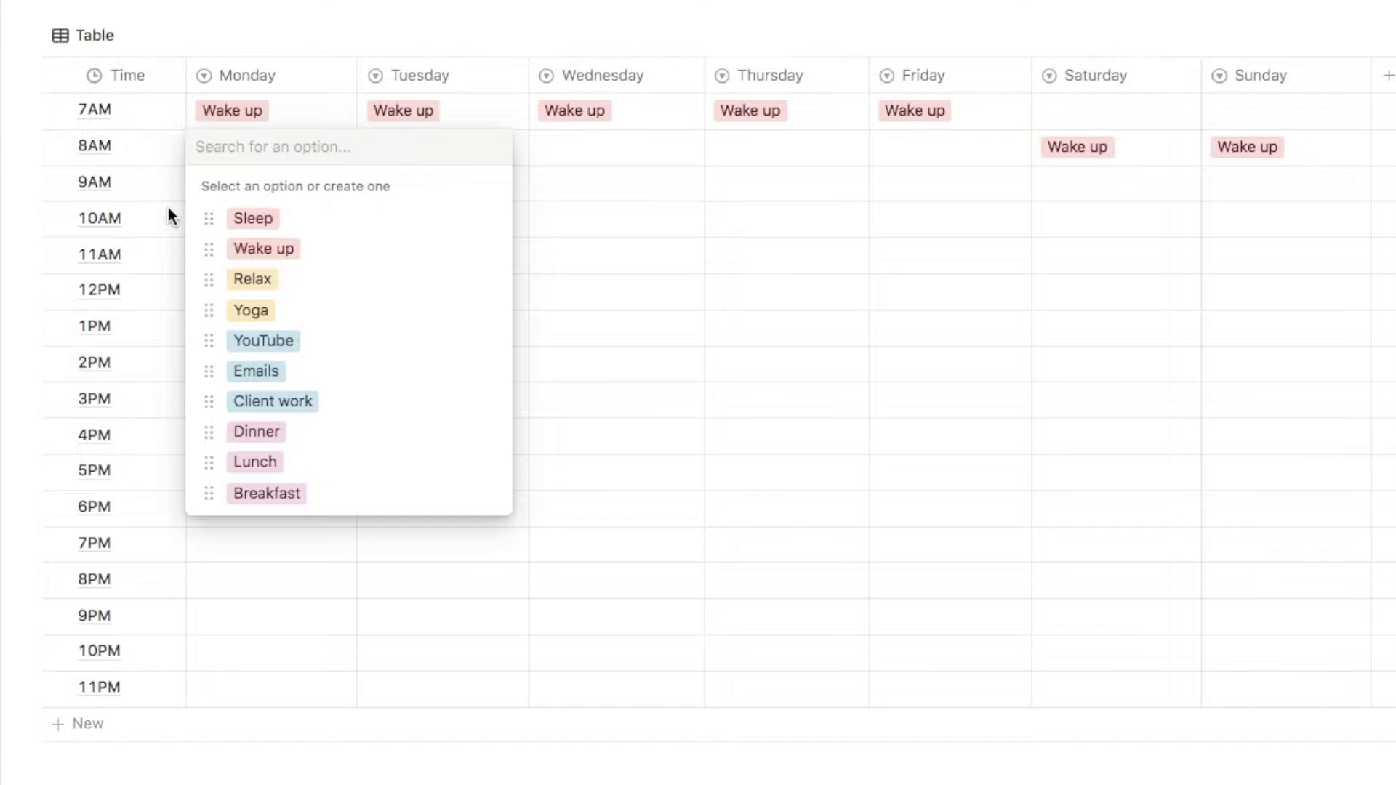
left_click(256, 371)
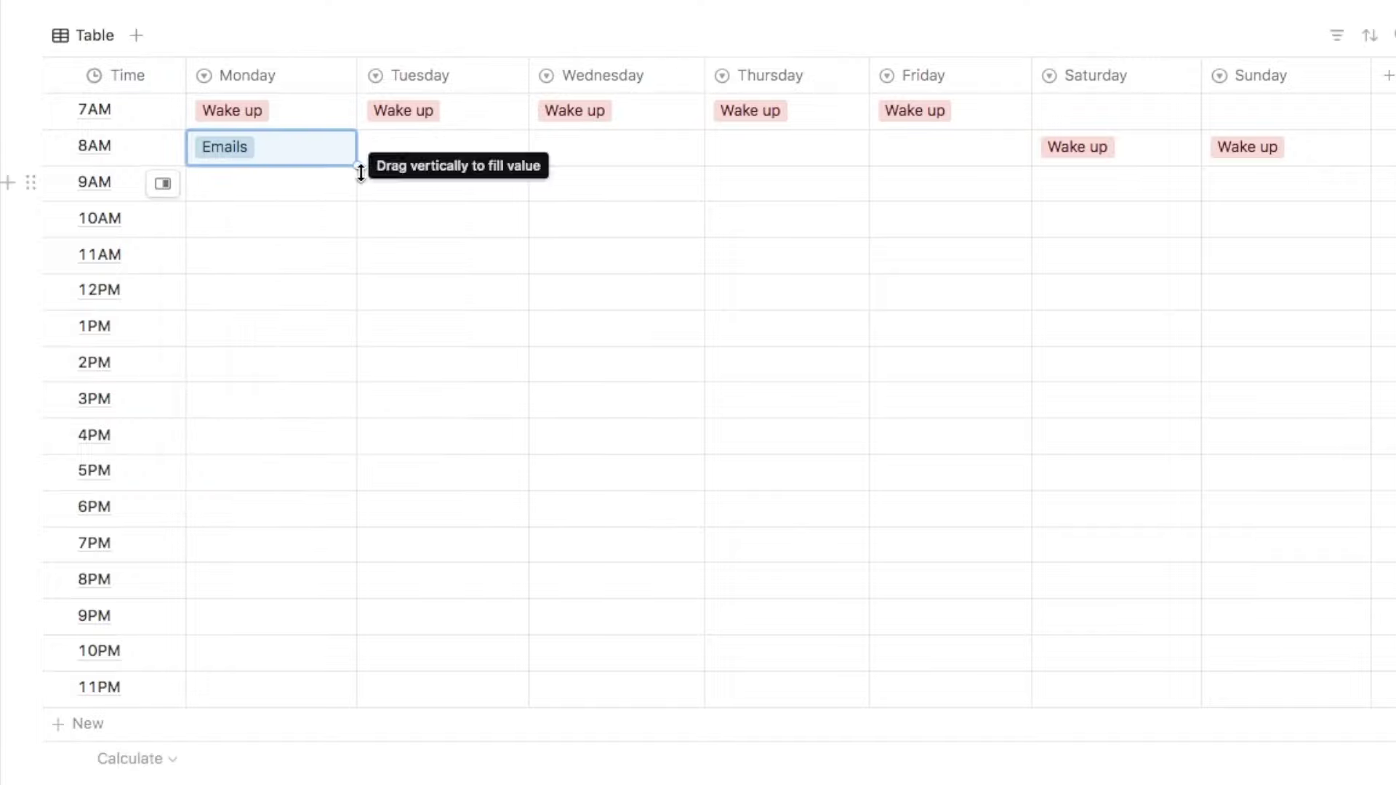
left_click_drag(360, 168, 353, 257)
key("Escape")
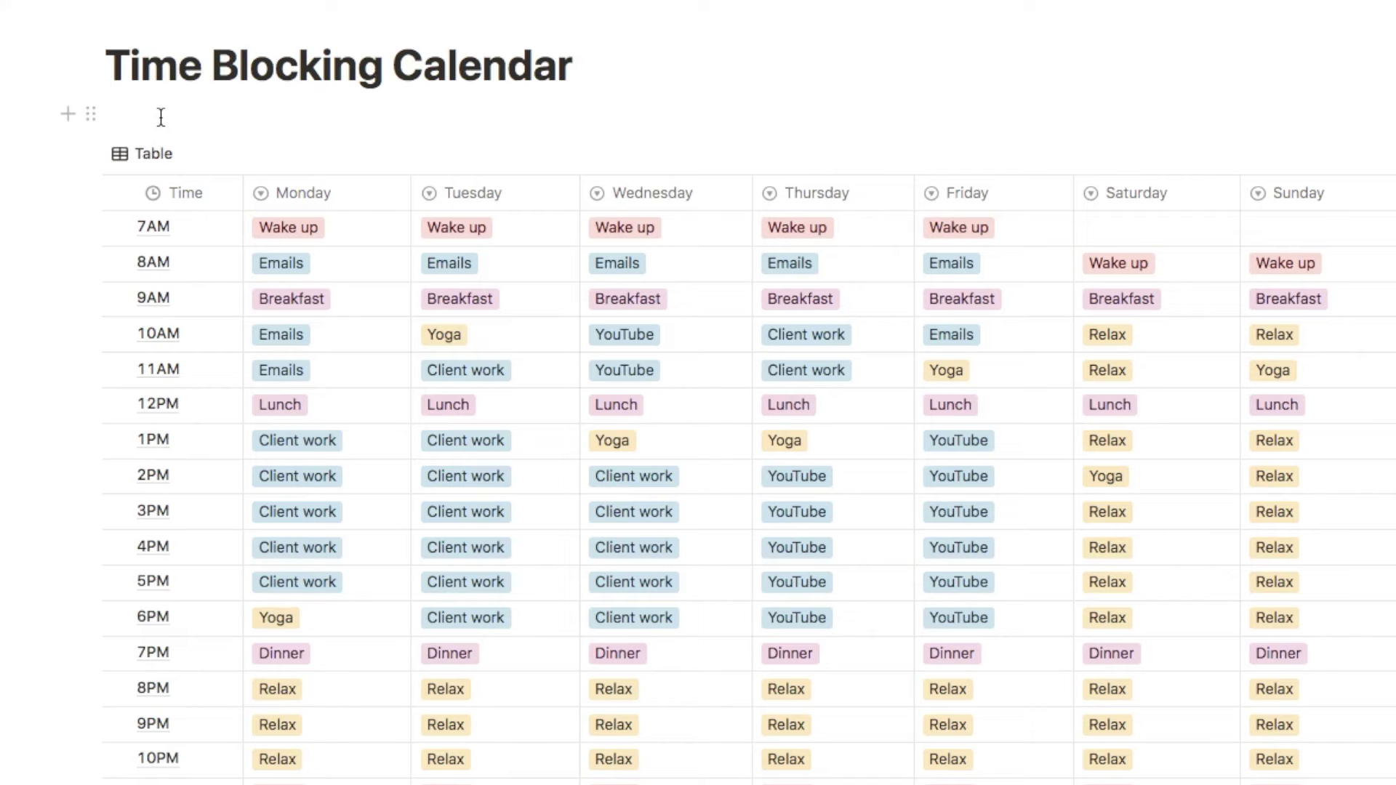
Insert a button block on a new line between the page title and the table
left_click(161, 115)
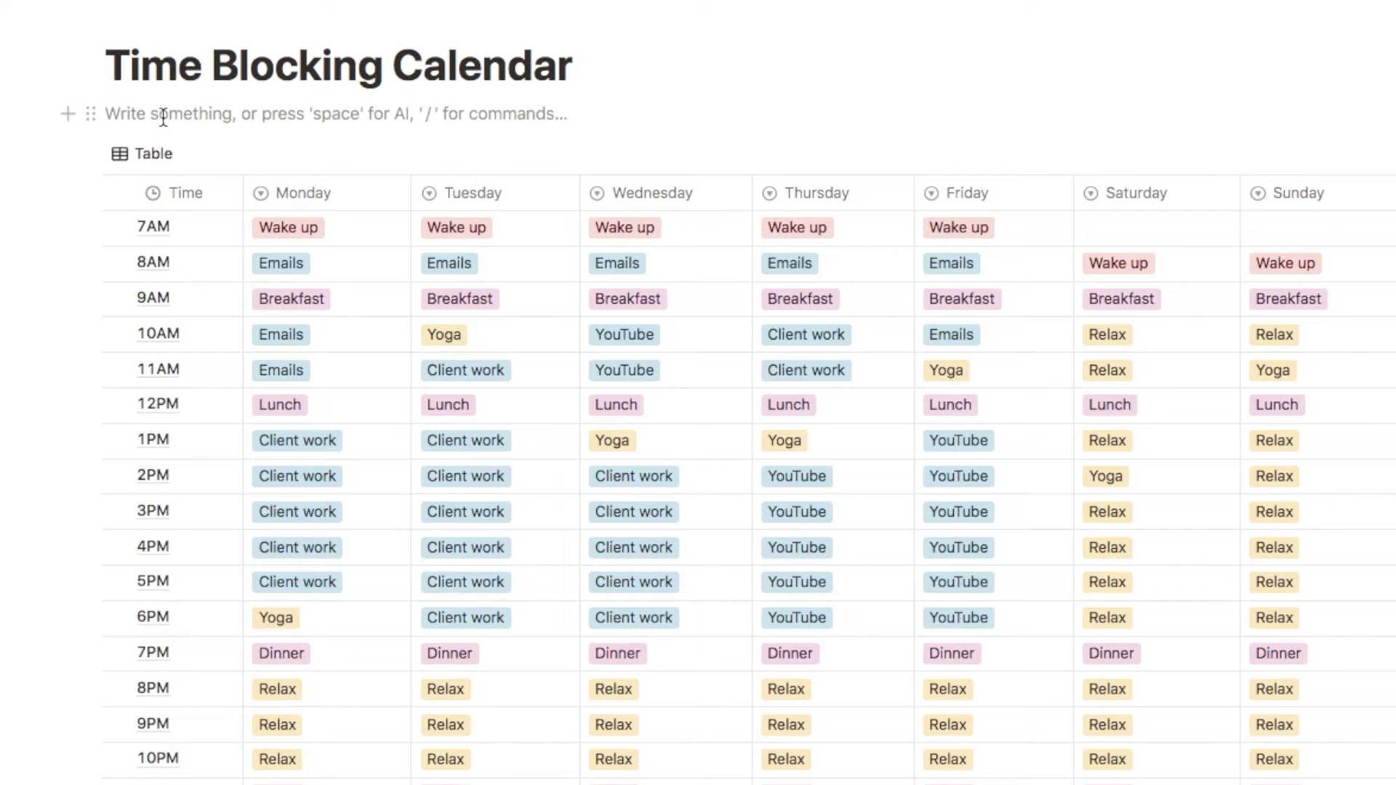
key("Return")
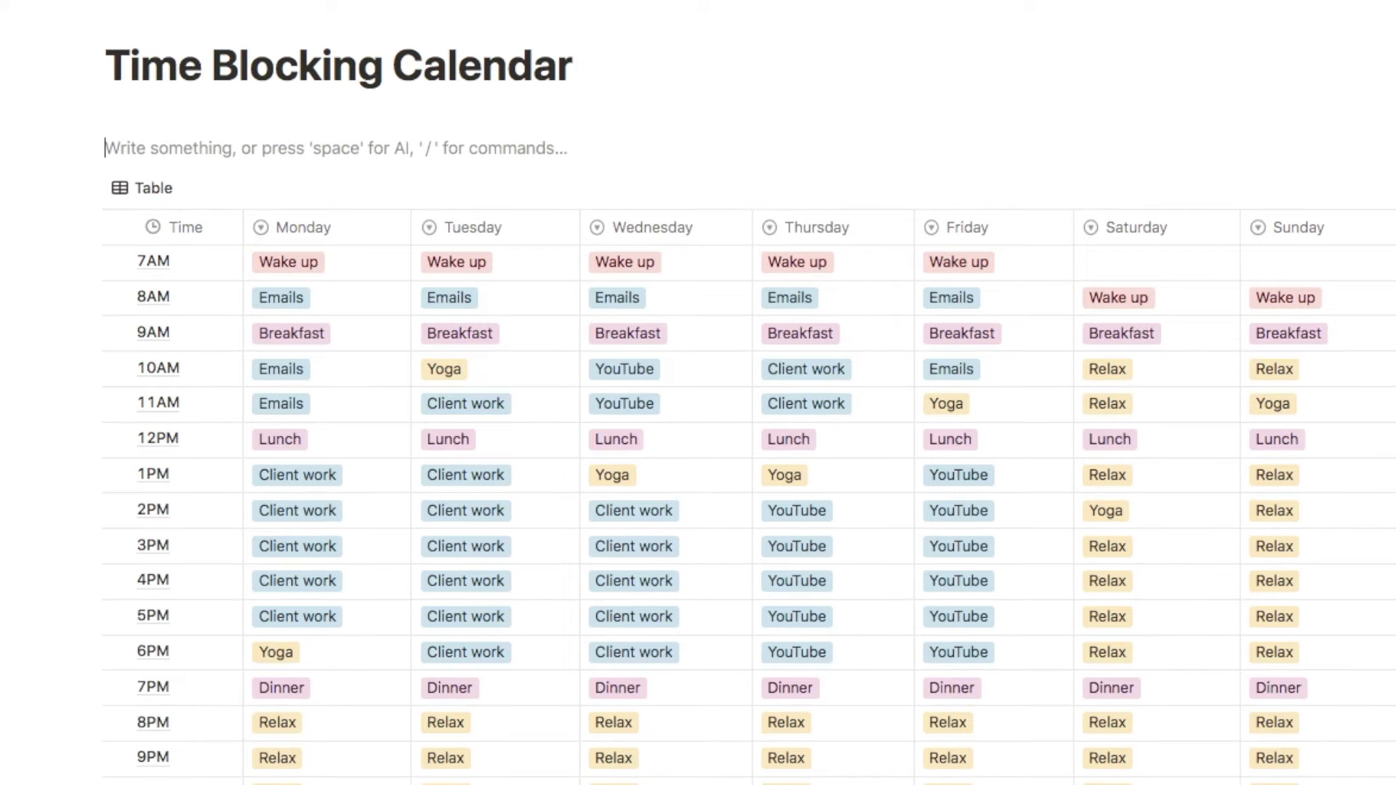
type("/butt")
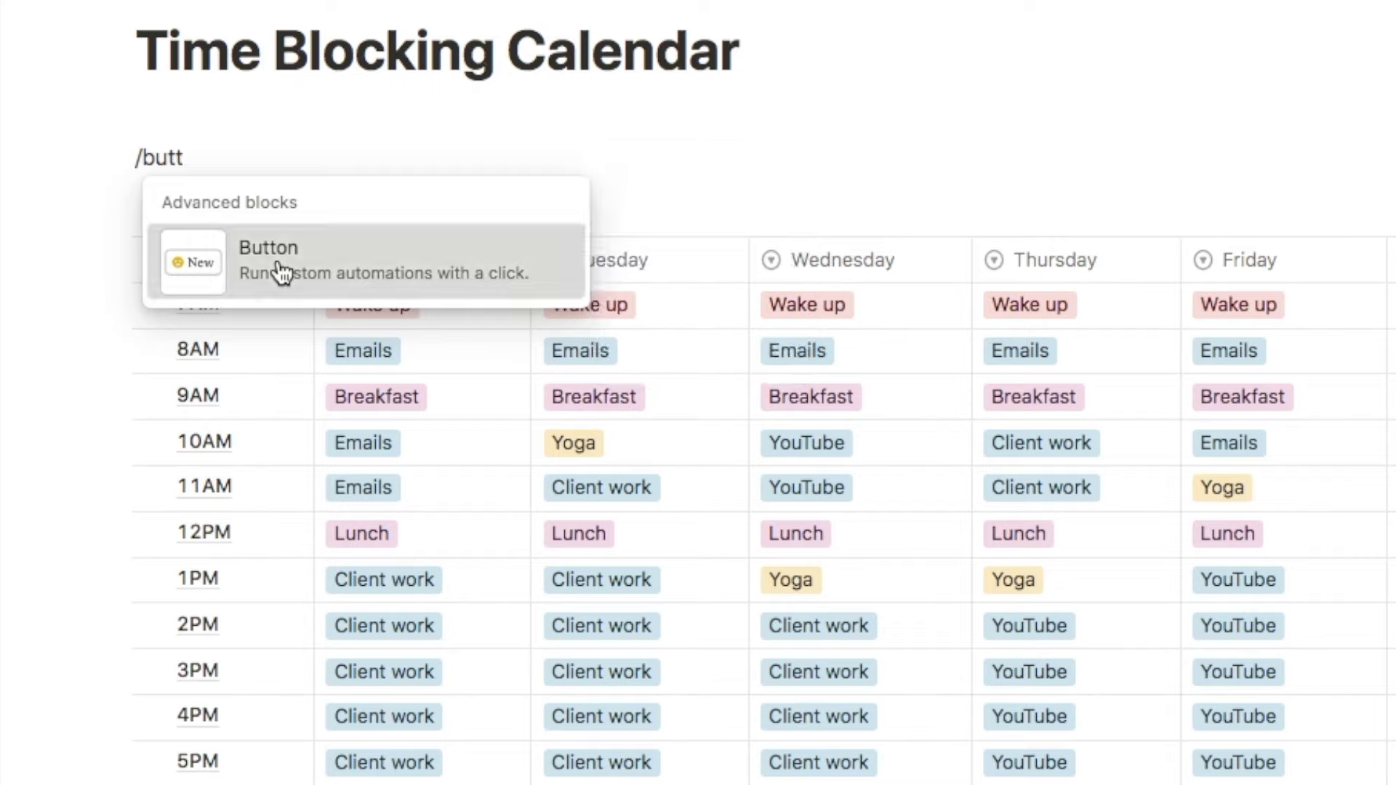
left_click(283, 273)
Name the new button Clear Schedule and give it the circled X icon
left_click(211, 231)
type("Clear Schedule")
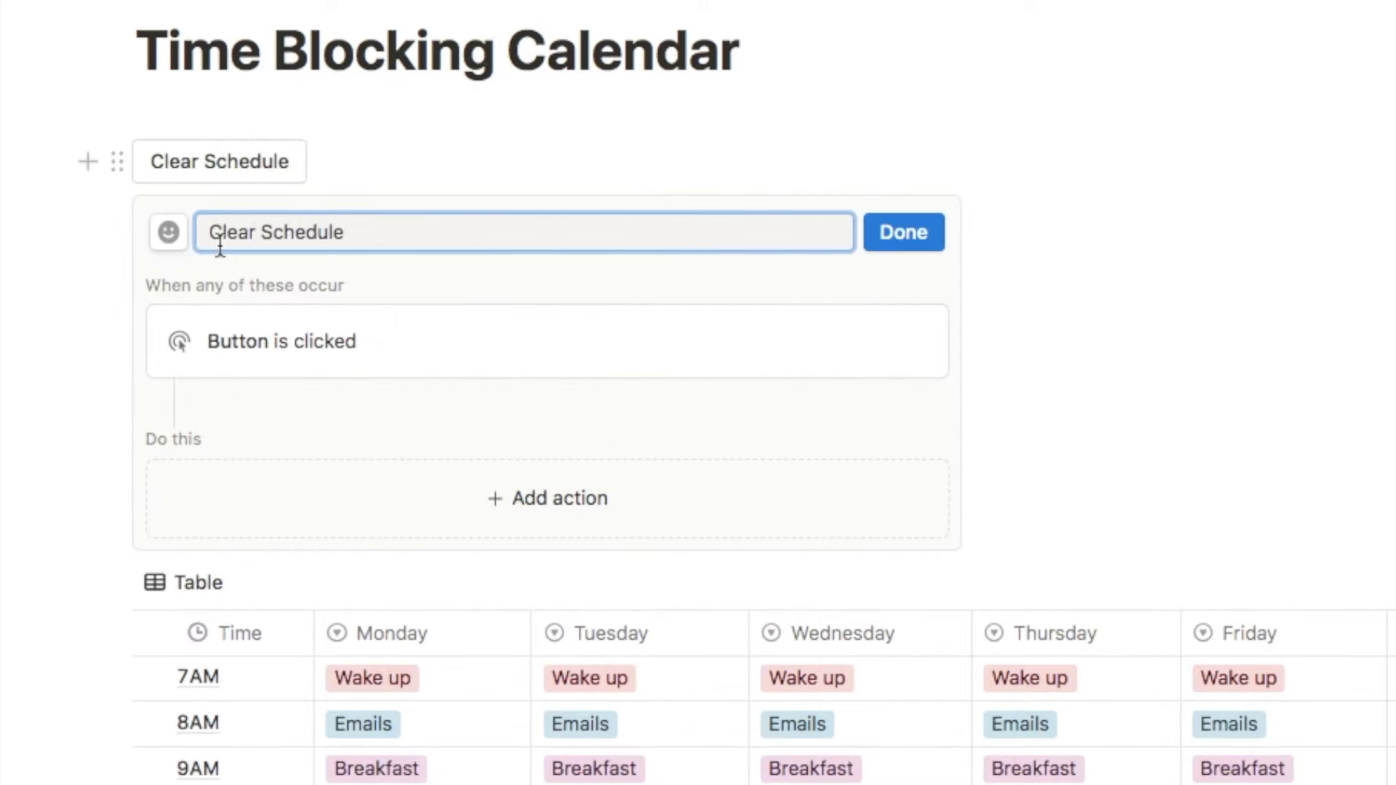
left_click(170, 231)
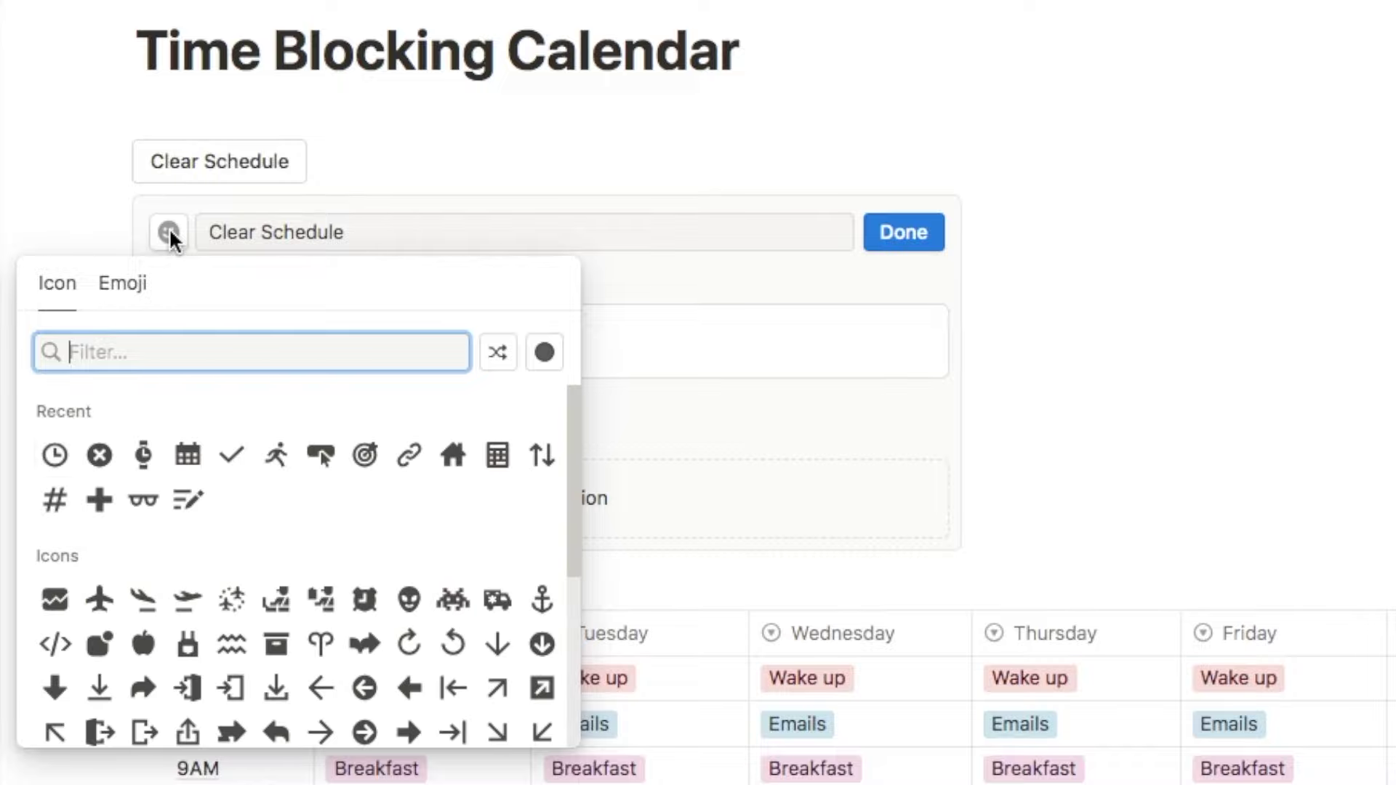
left_click(94, 465)
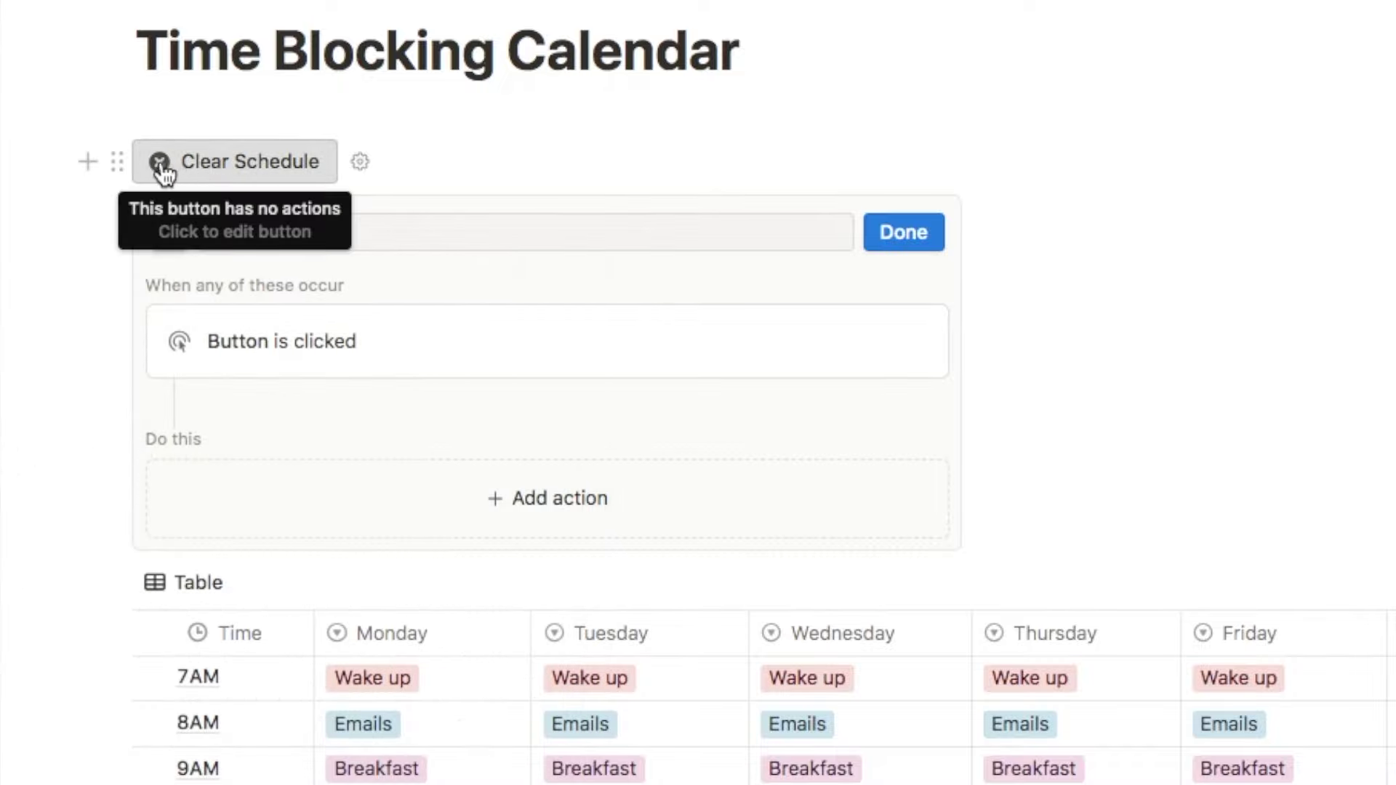
Give the button an action that edits all pages in the Time blocking schedule database
left_click(521, 509)
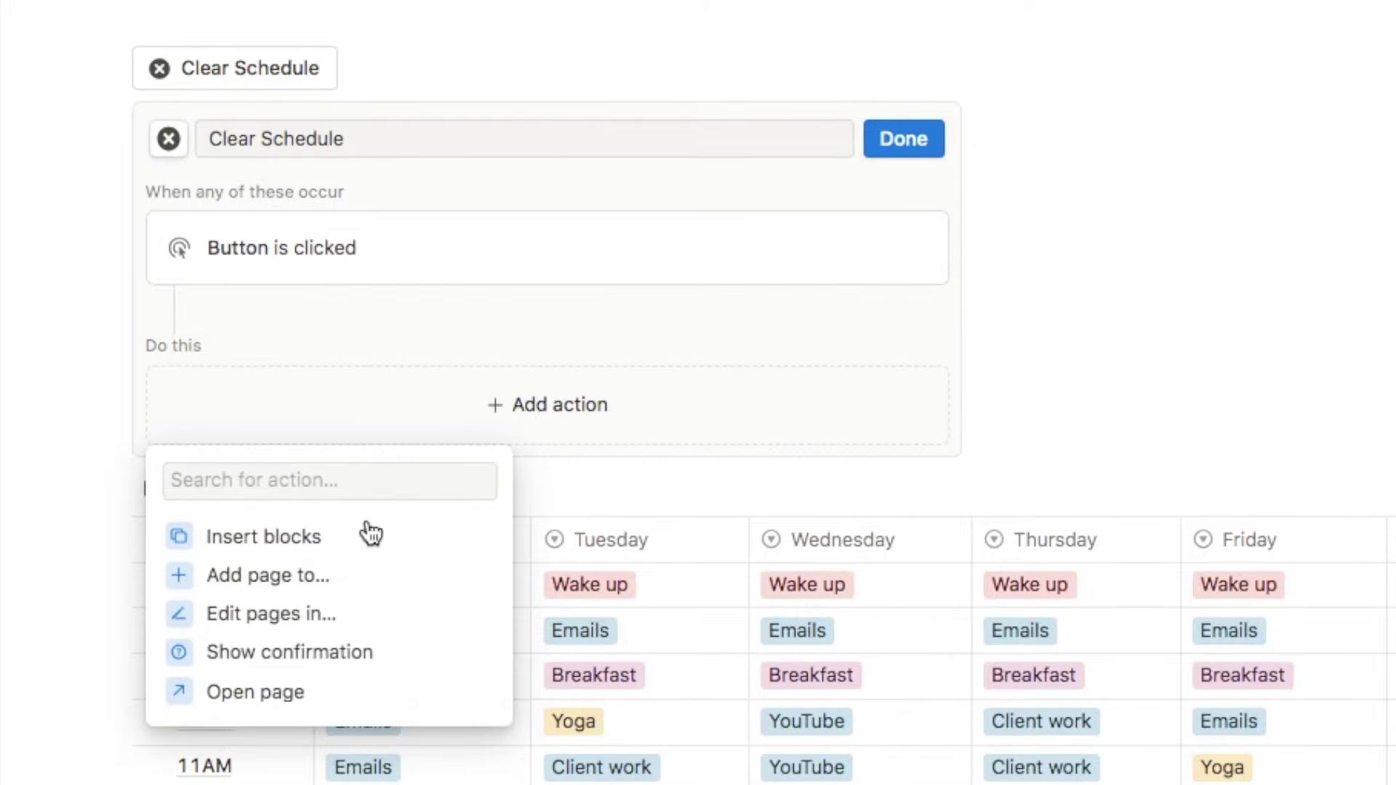
left_click(283, 618)
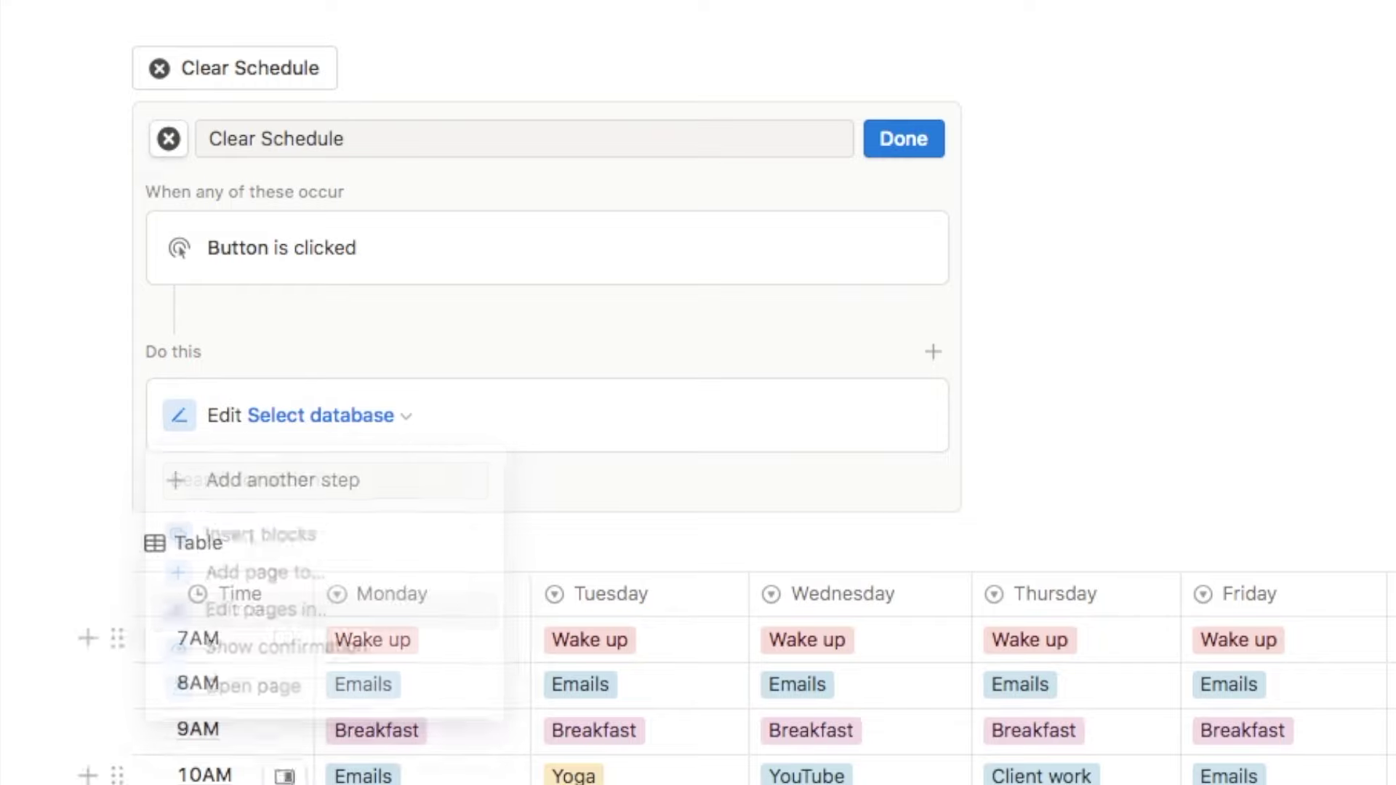
left_click(334, 429)
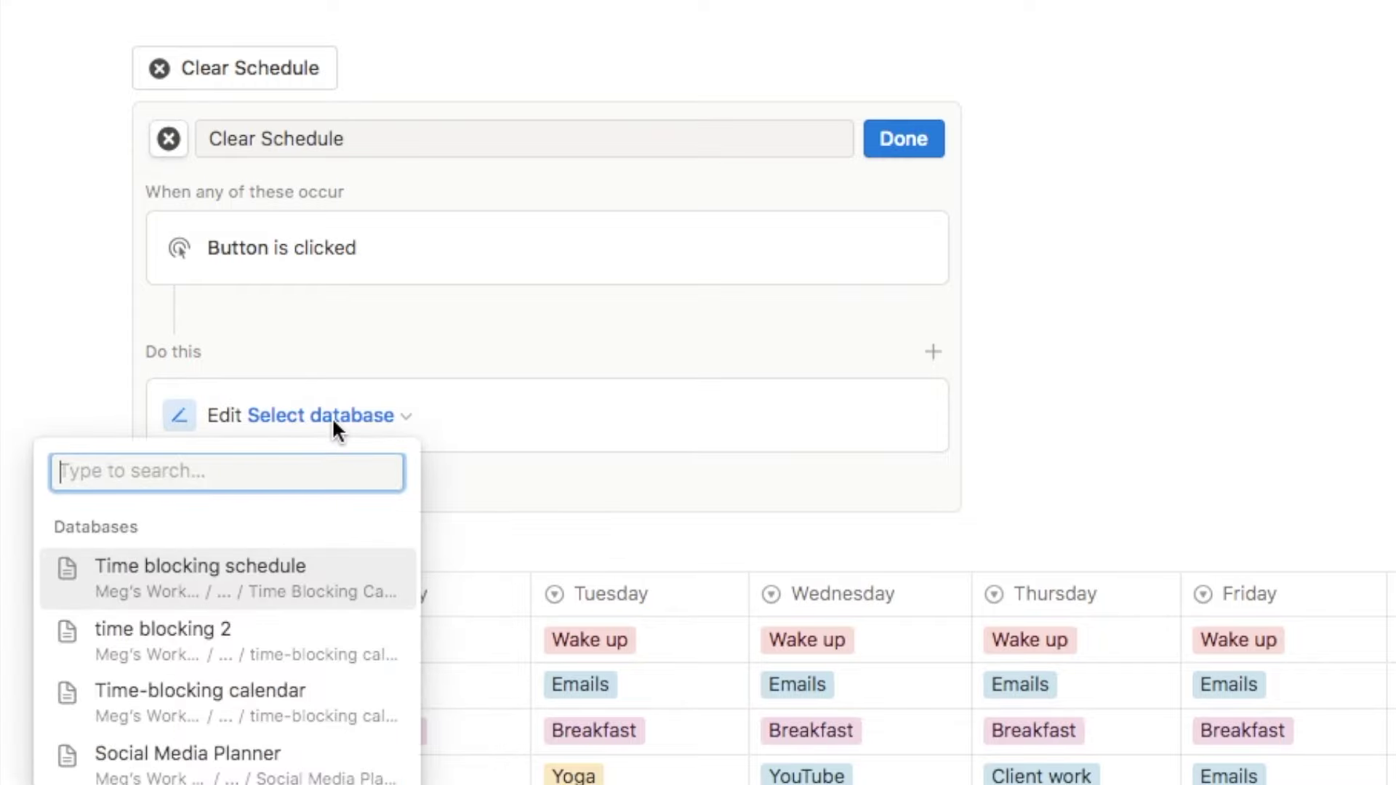
left_click(206, 582)
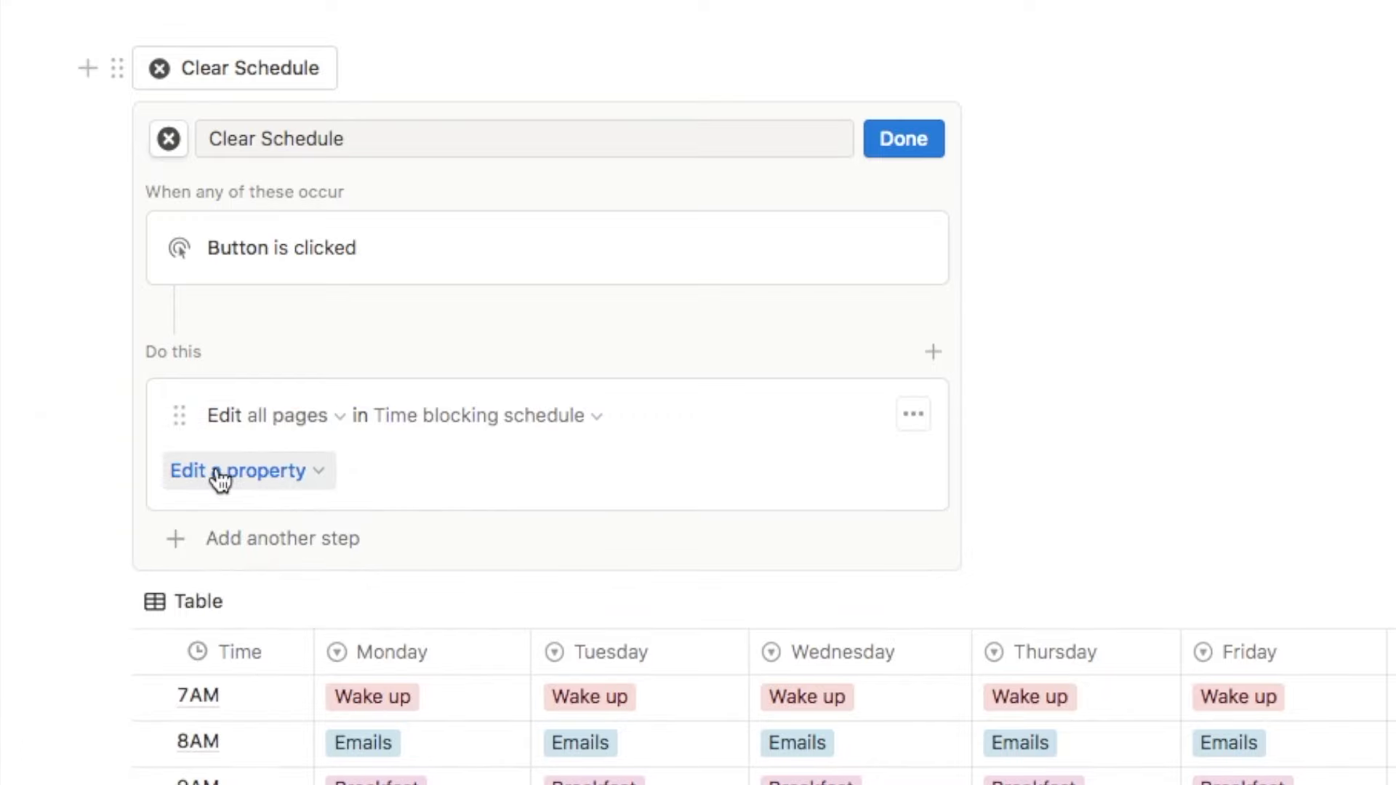
Have the button's action edit the Monday through Sunday properties, leaving the value of each one empty
left_click(258, 474)
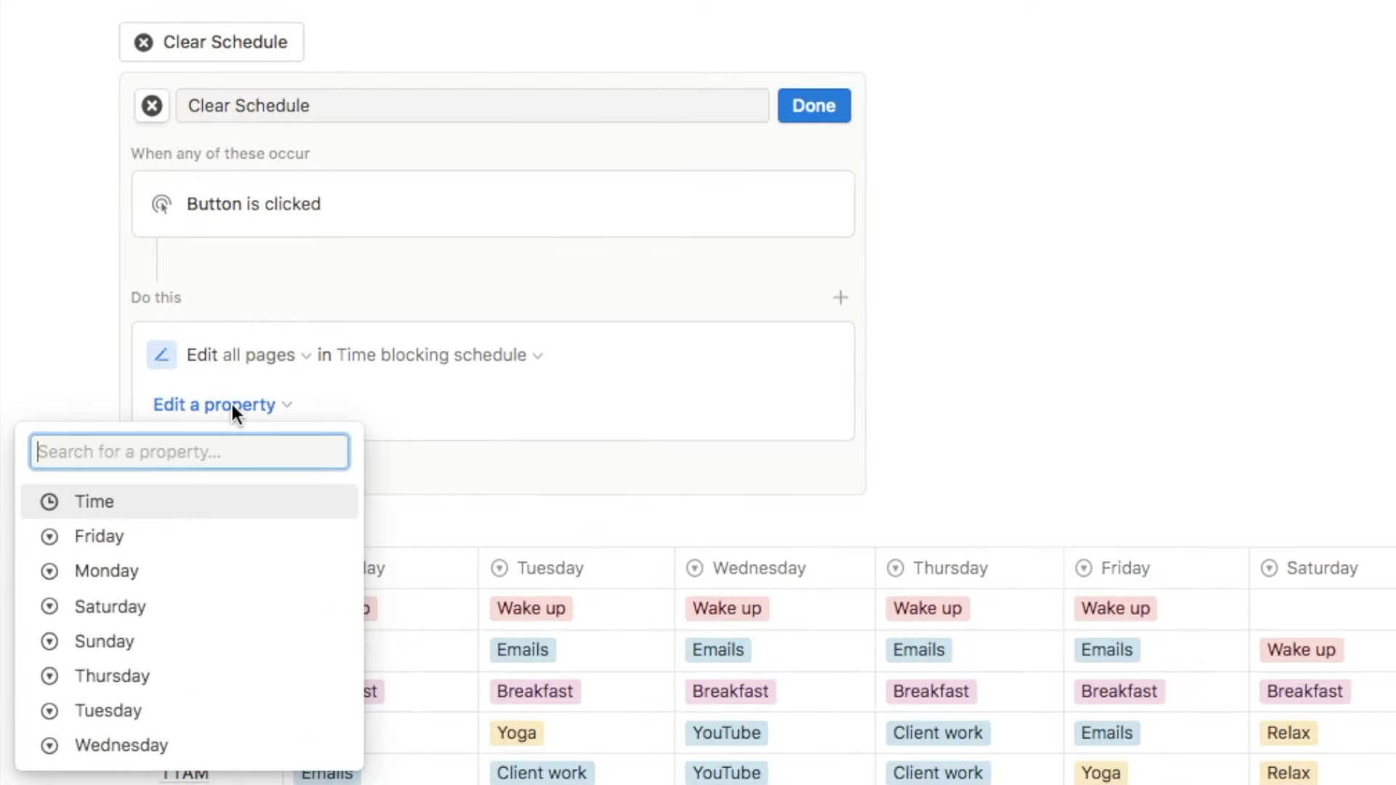
left_click(110, 575)
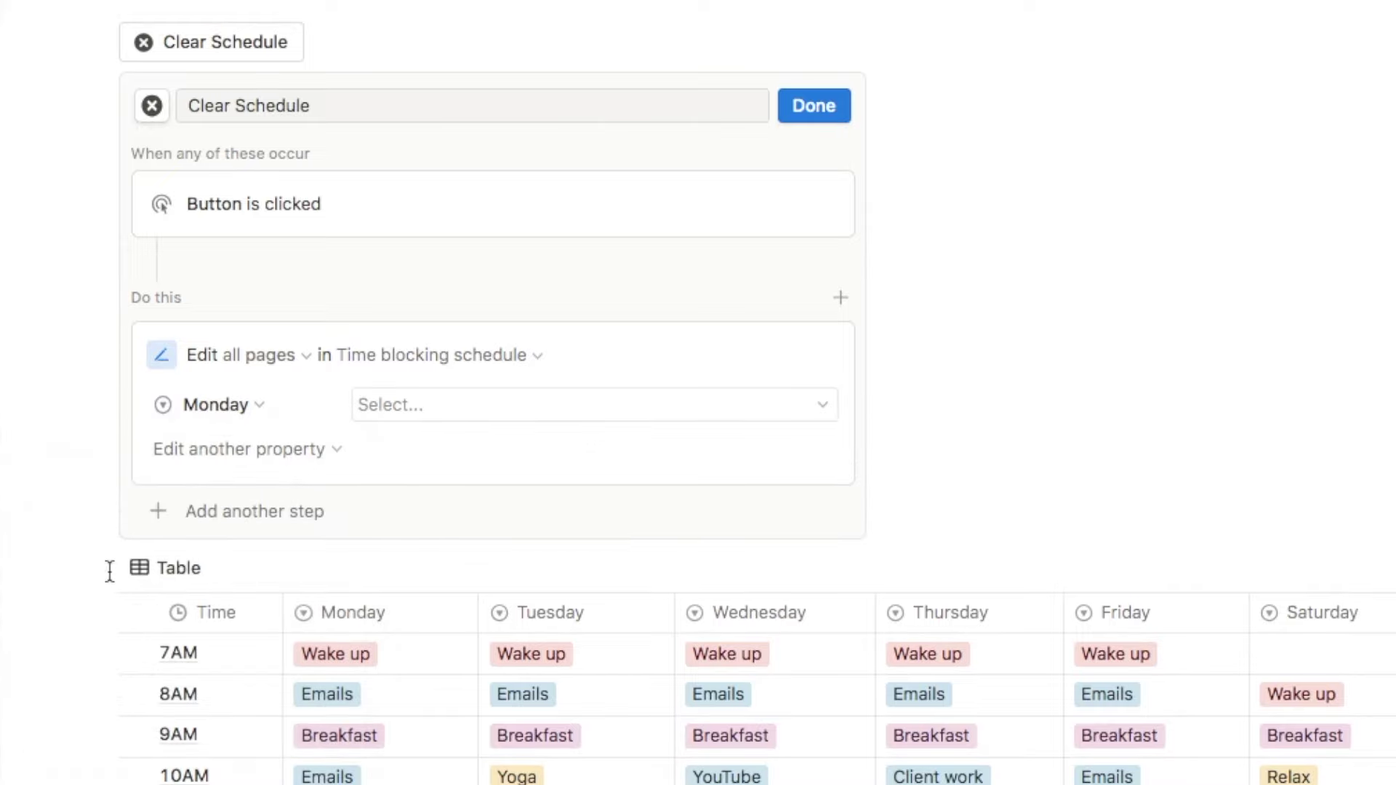
left_click(401, 405)
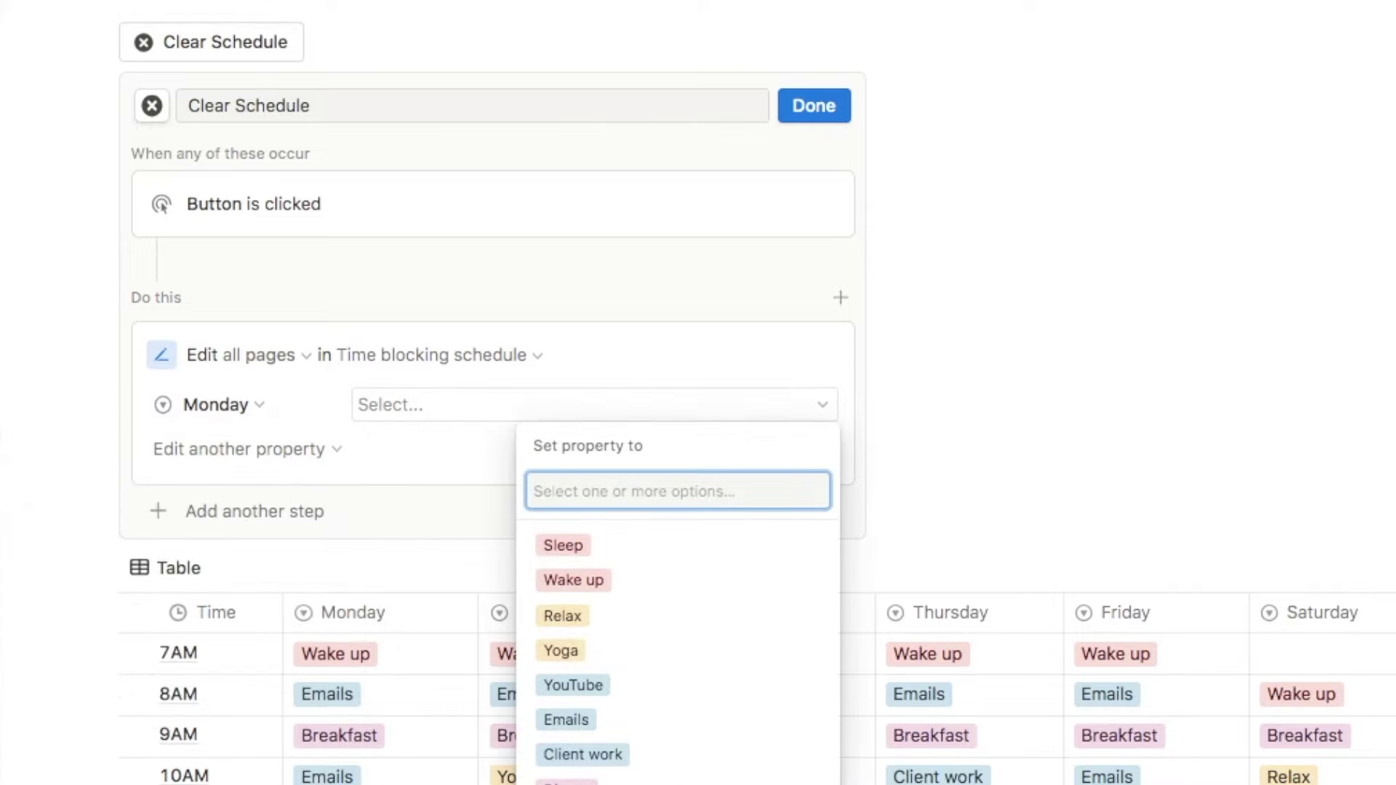
left_click(374, 446)
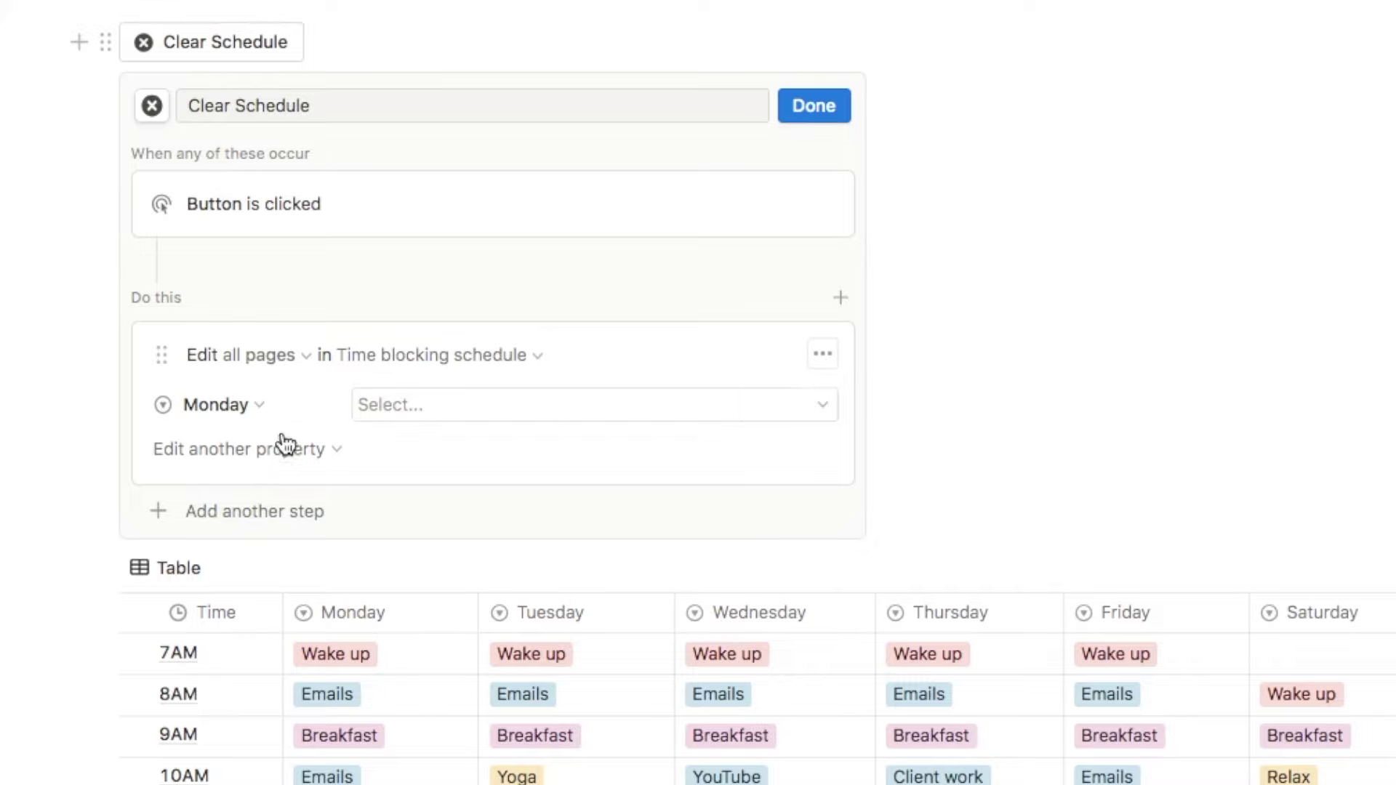
left_click(231, 447)
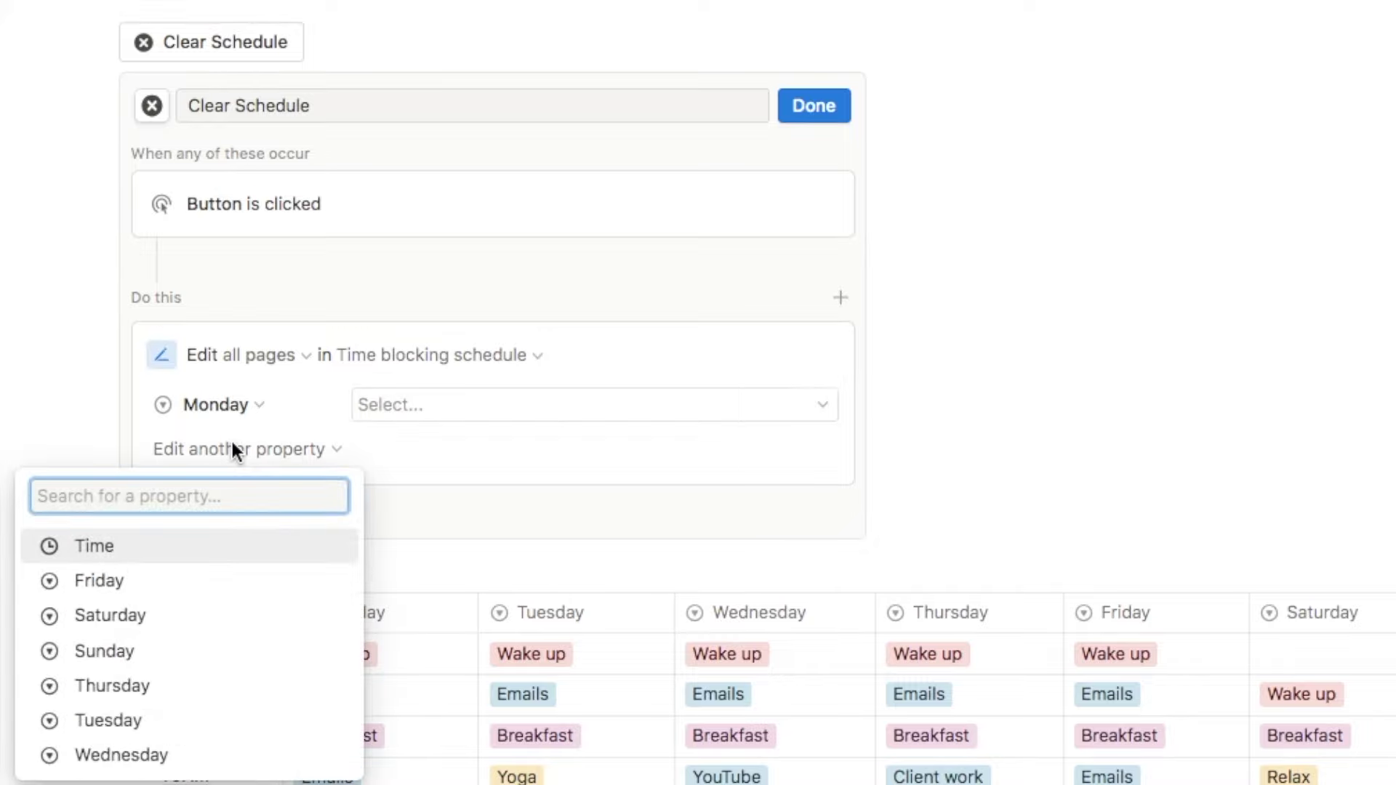
left_click(137, 722)
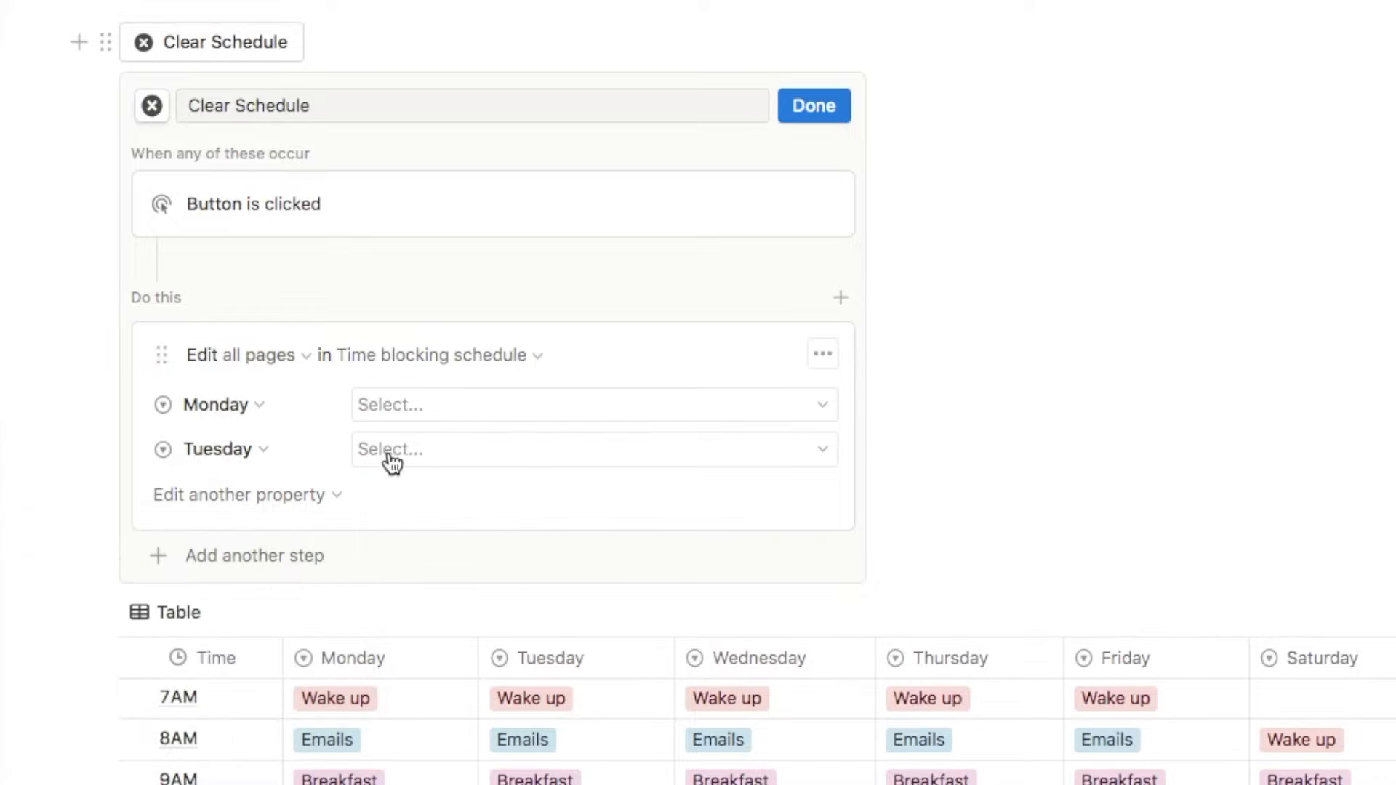
left_click(224, 497)
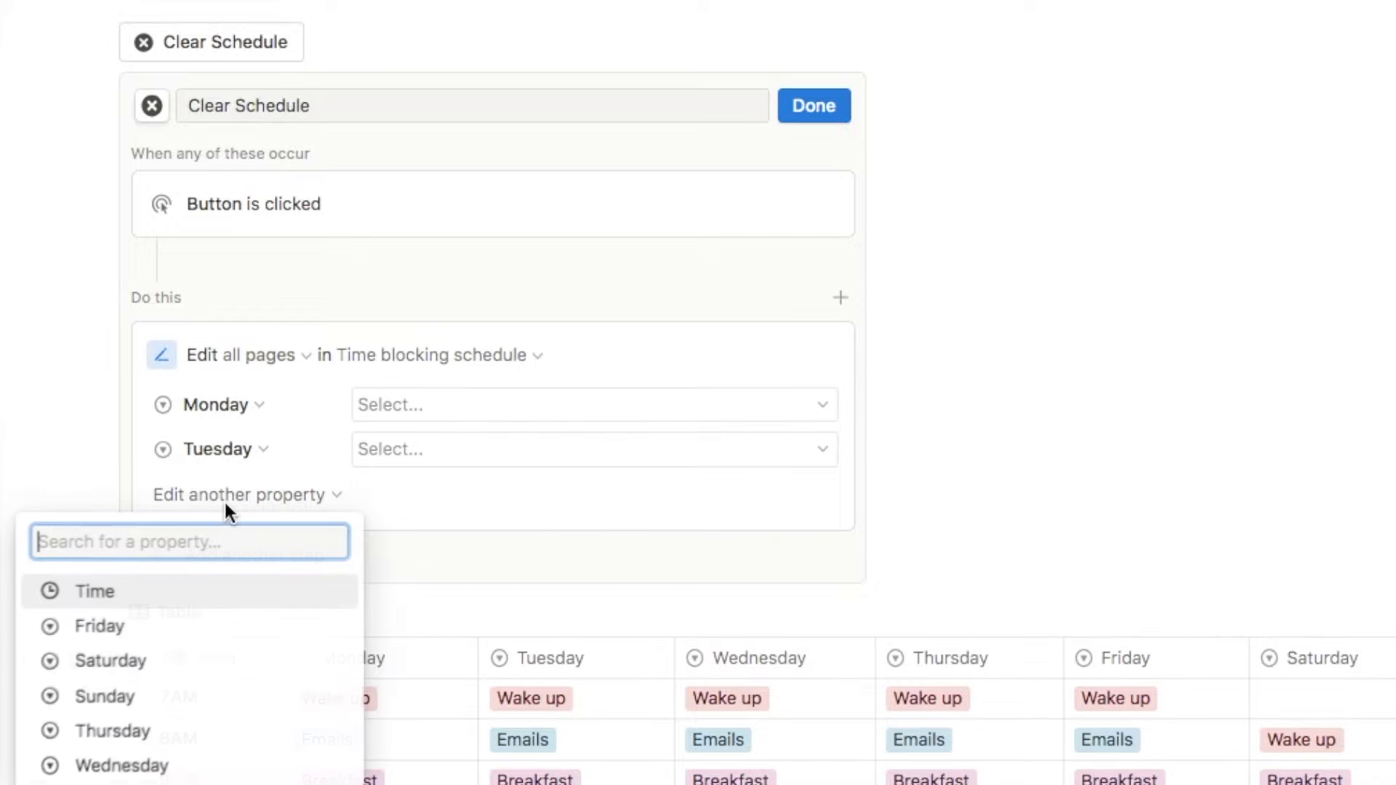
left_click(132, 771)
left_click(218, 539)
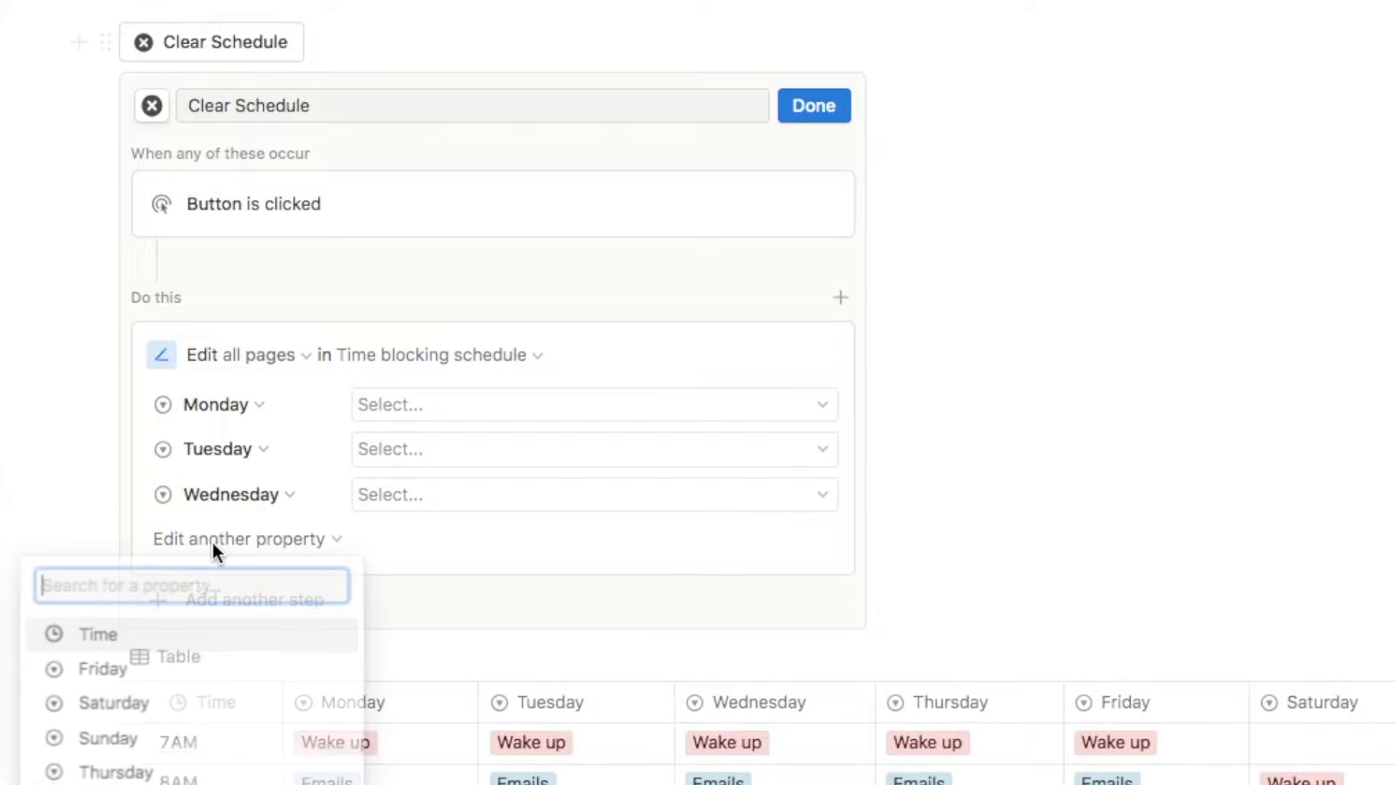
left_click(138, 777)
left_click(192, 582)
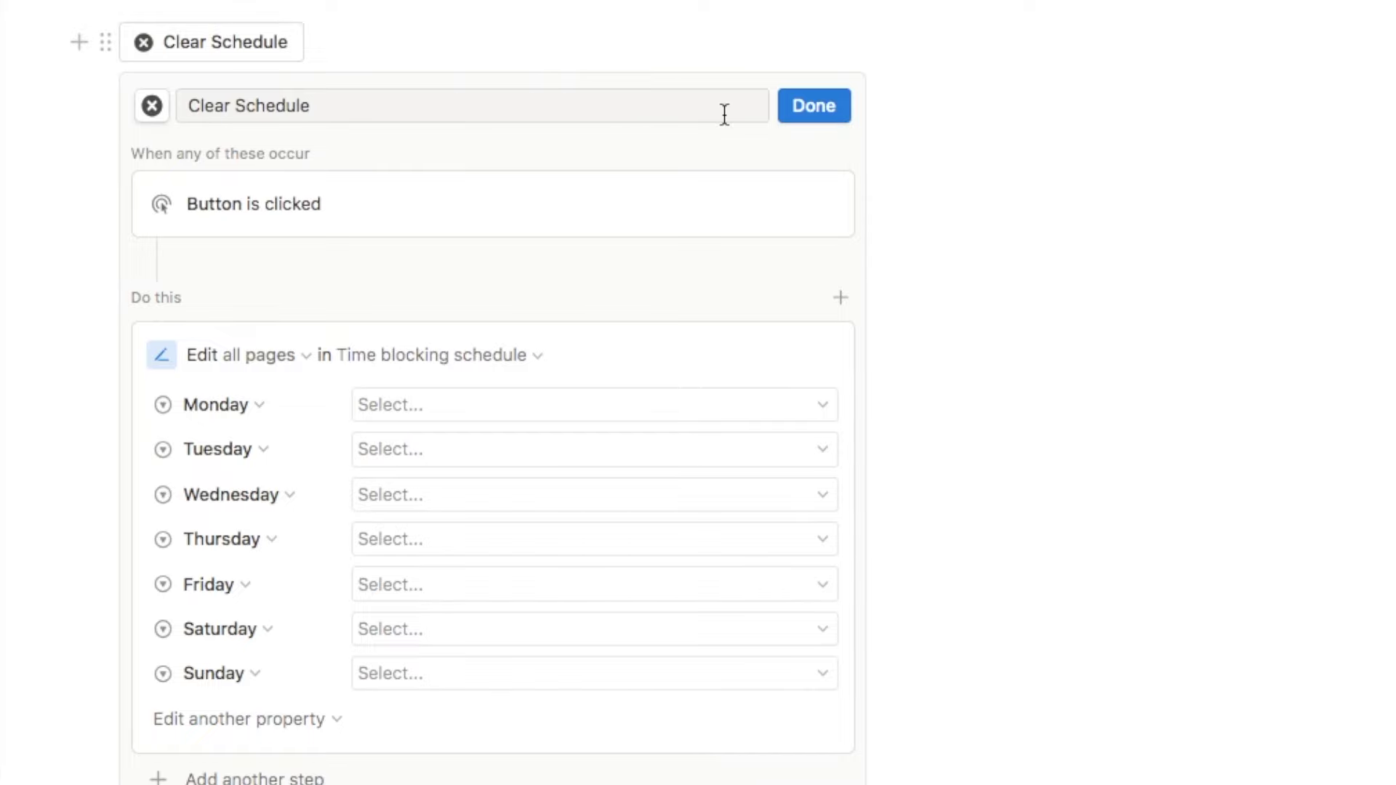
Finish editing the Clear Schedule button and run it once on the table
left_click(815, 113)
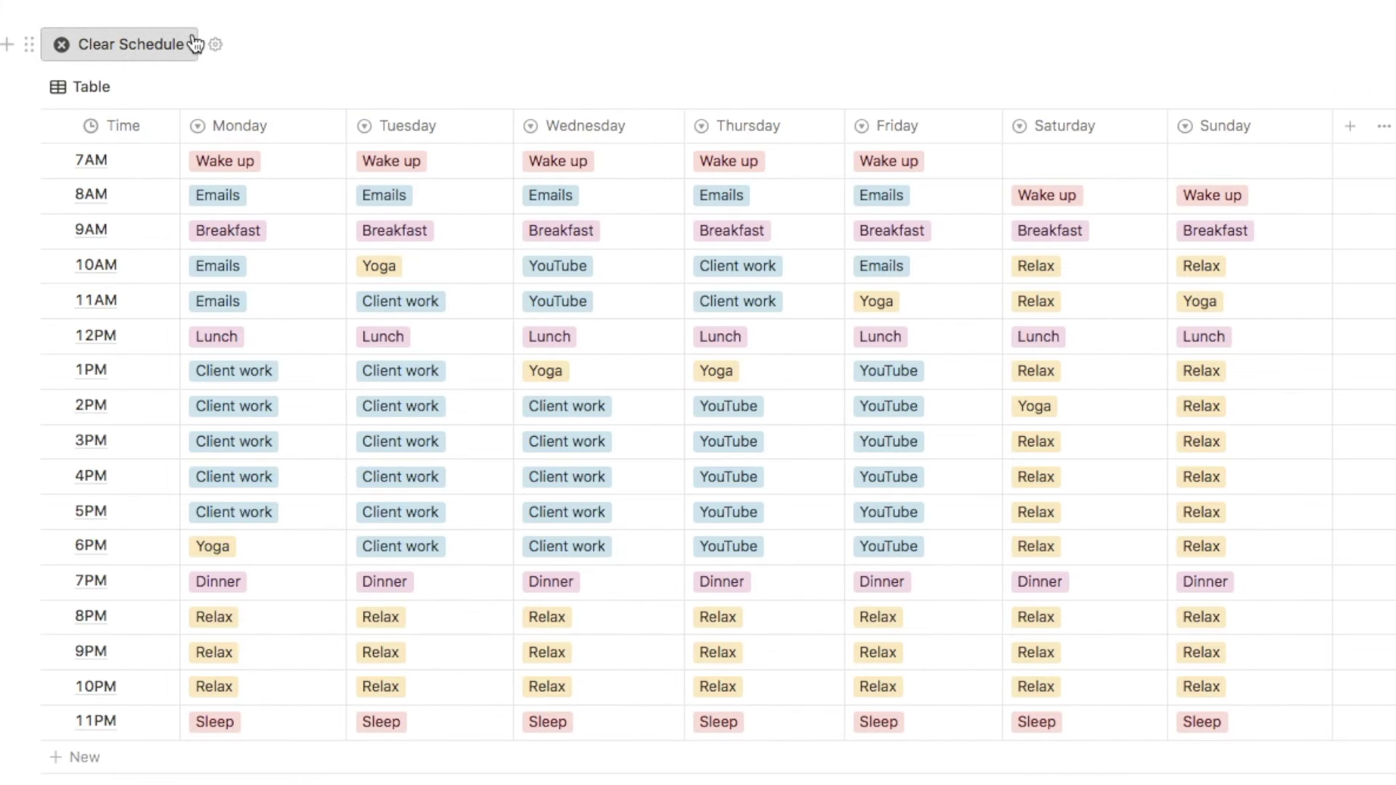
left_click(109, 51)
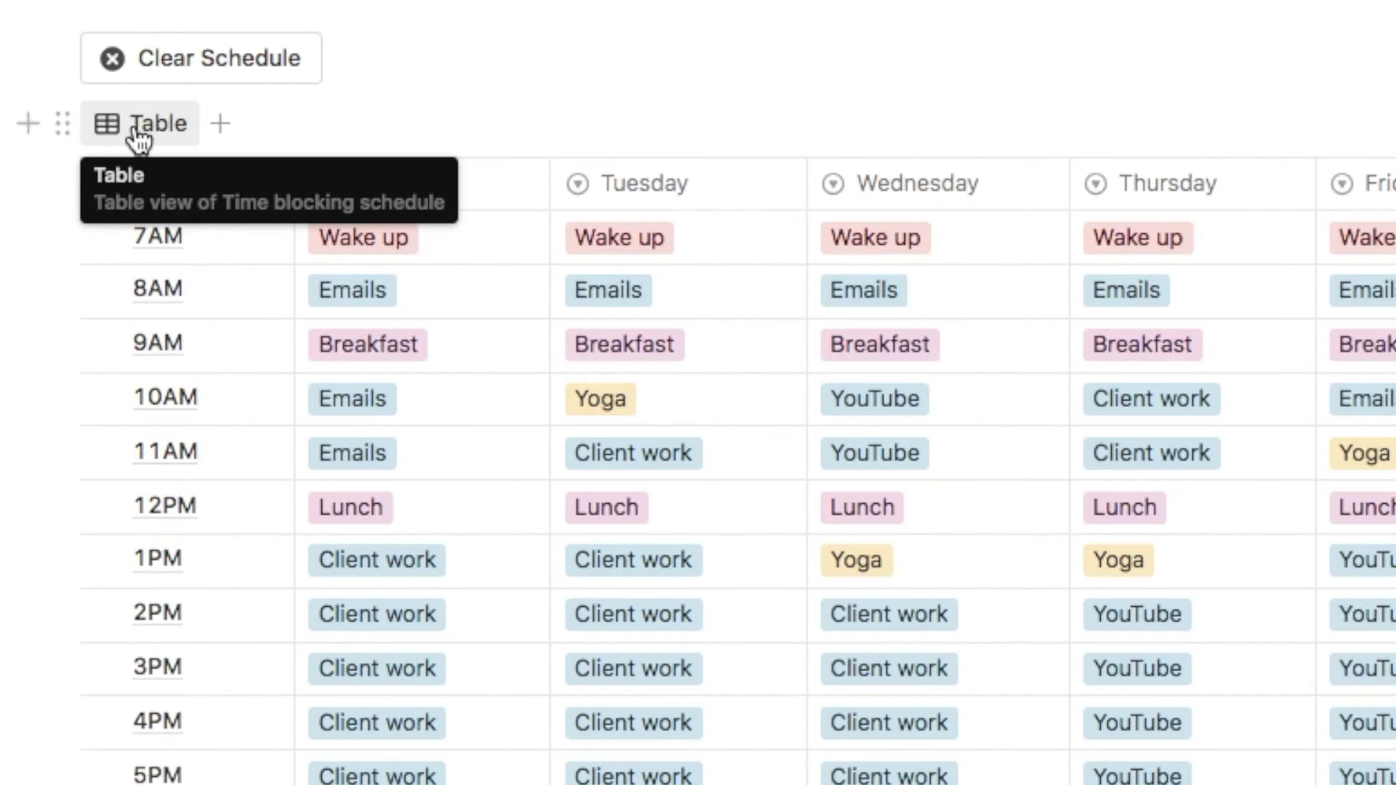
Rename the table view Weekly Schedule and choose a different icon for it
left_click(123, 131)
left_click(189, 200)
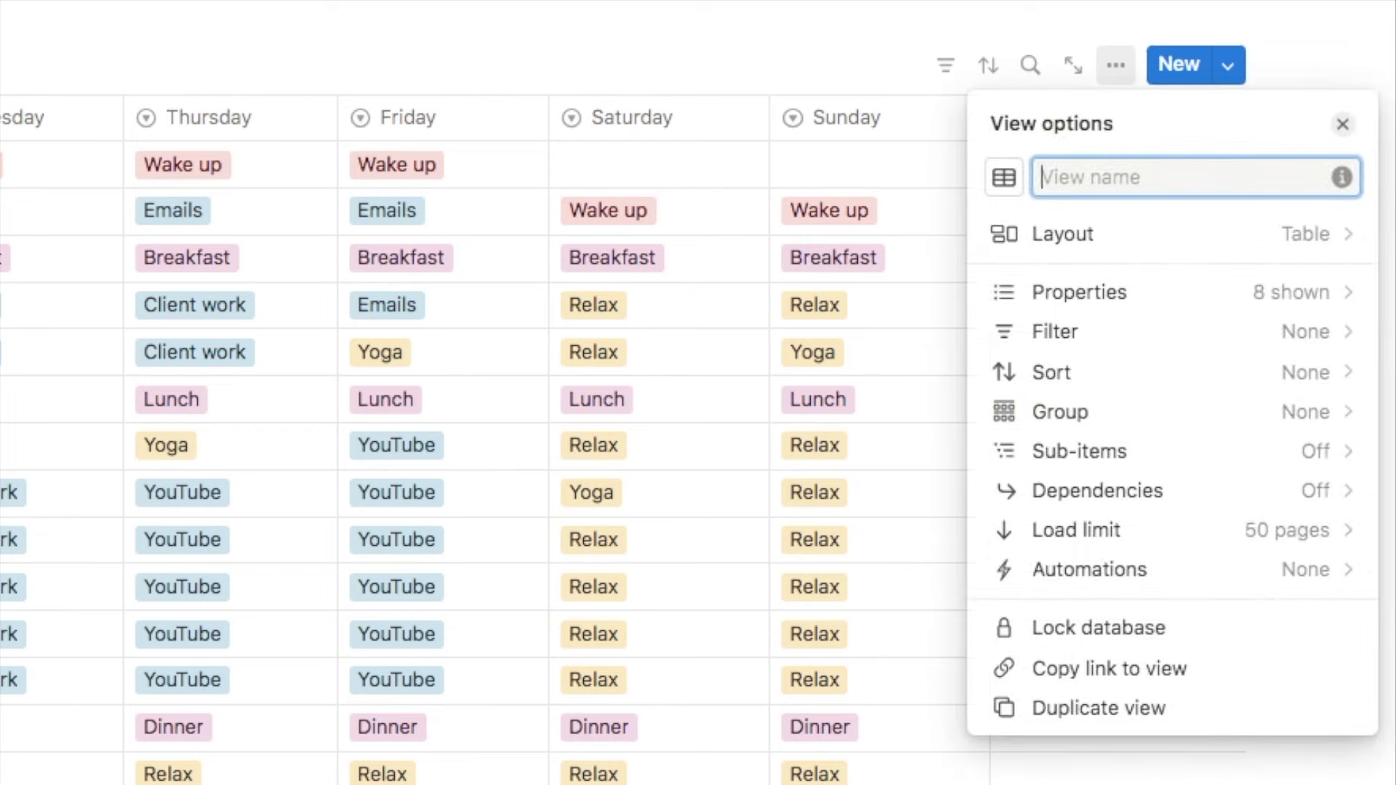
type("Weekly S")
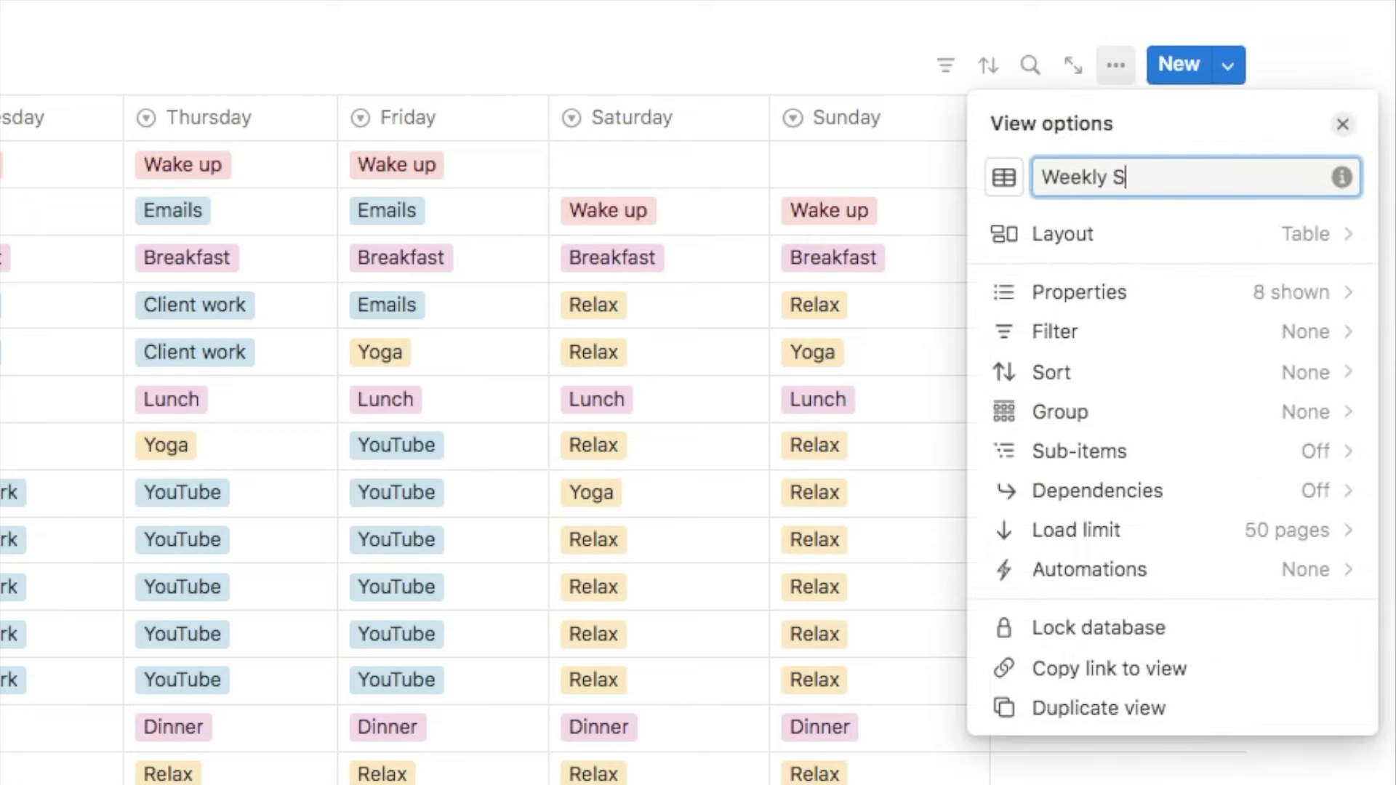
type("chedyle")
key("BackSpace")
key("BackSpace")
key("BackSpace")
type("ule")
left_click(1002, 177)
left_click(982, 397)
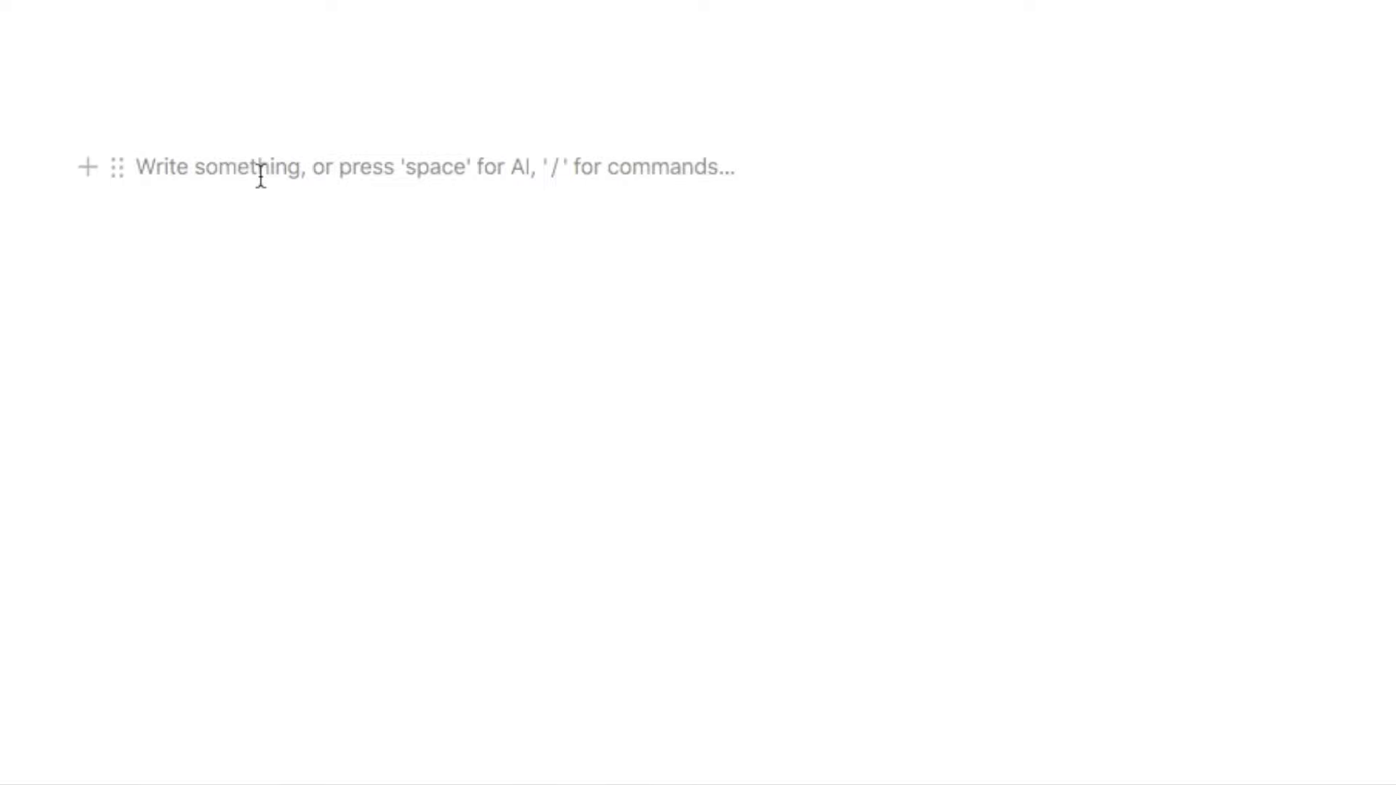
Insert a calendar view on the empty line, backed by a new blank database
type("/calen")
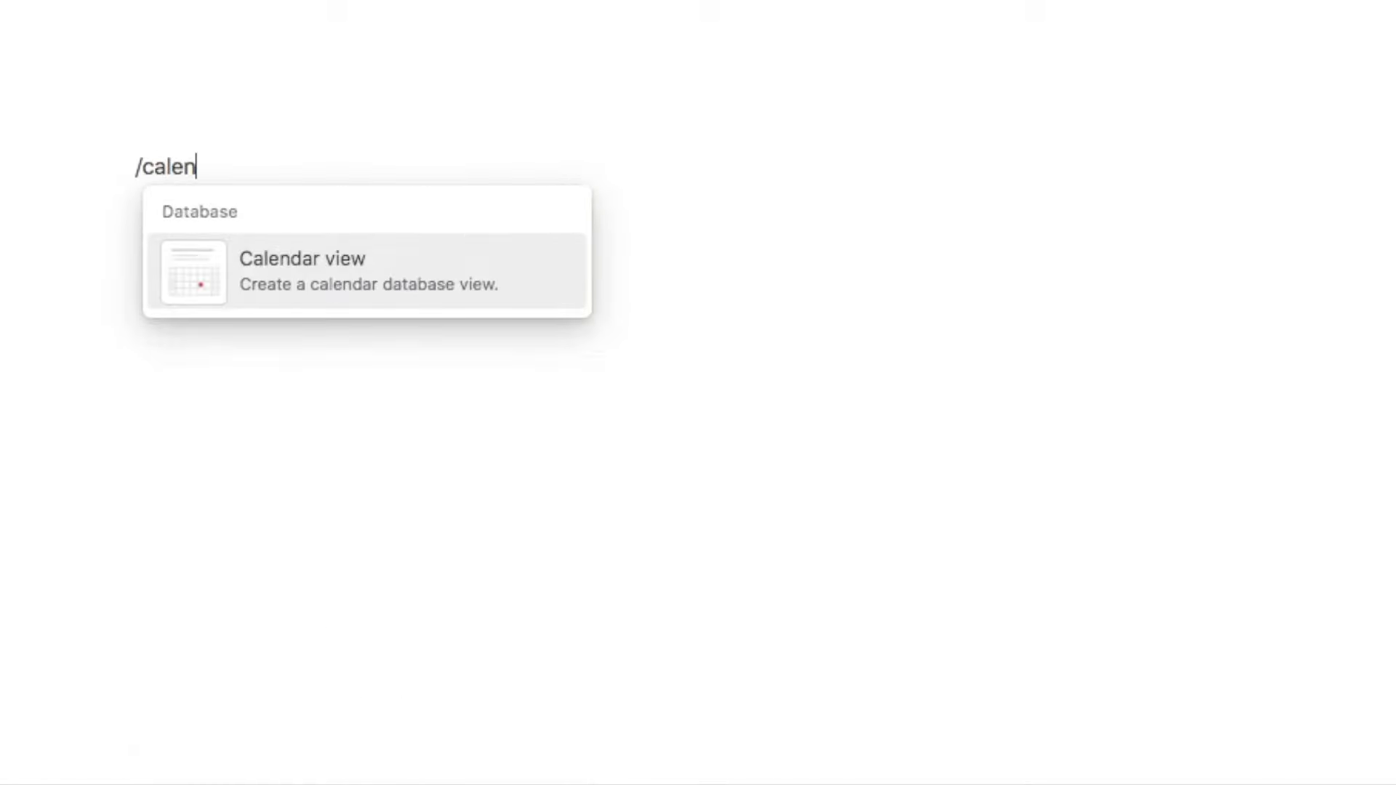
left_click(345, 286)
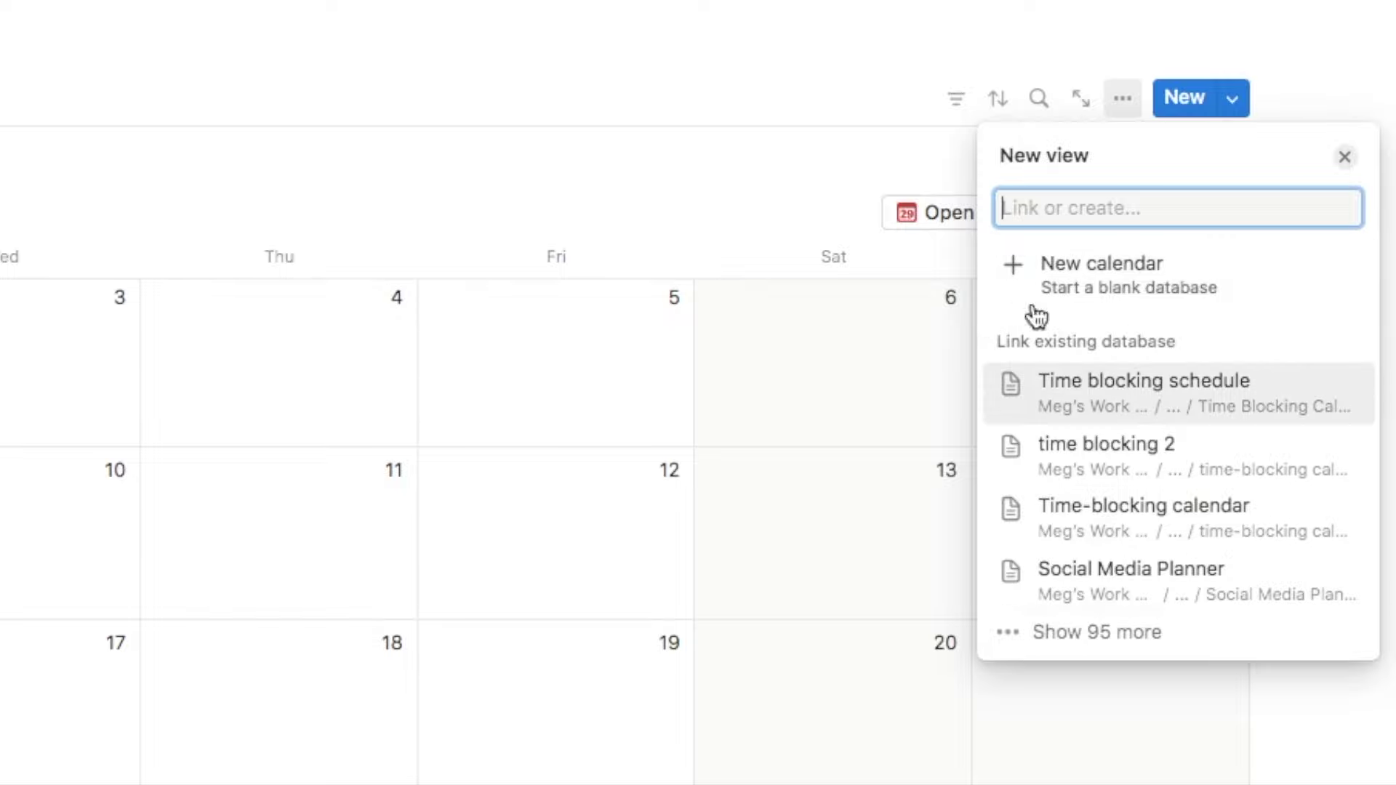
left_click(1084, 281)
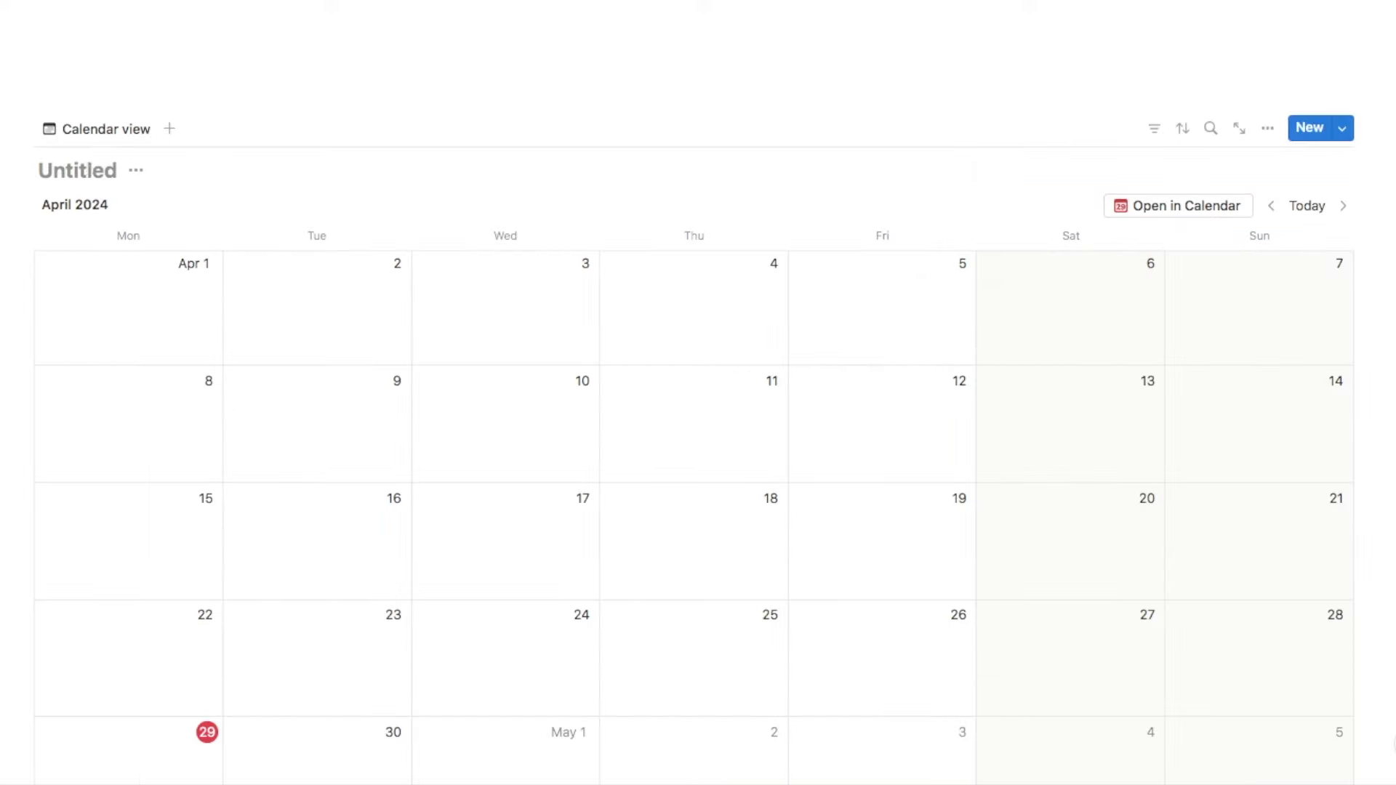
Title the new database Time blocking calendar and hide its title
type("Time blocking calendar")
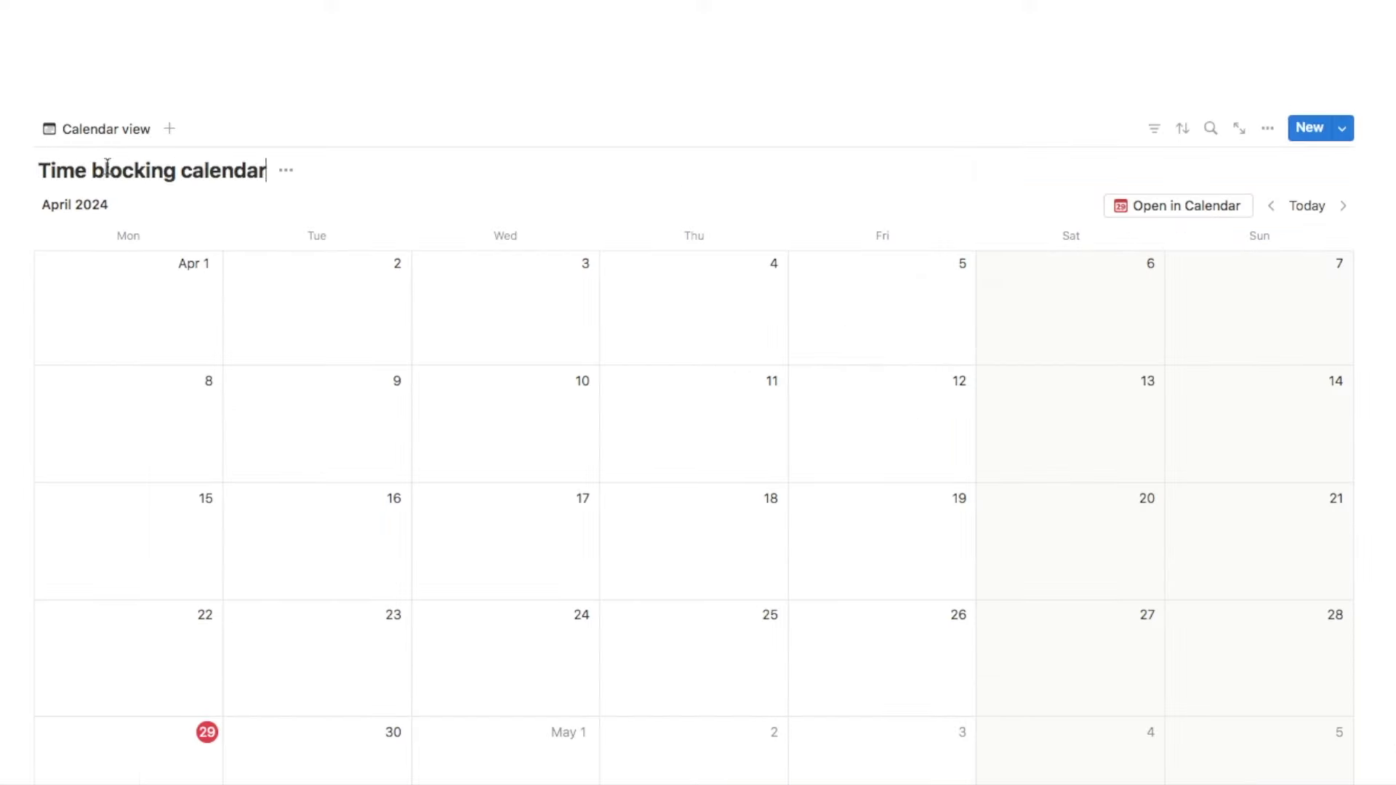
left_click(291, 173)
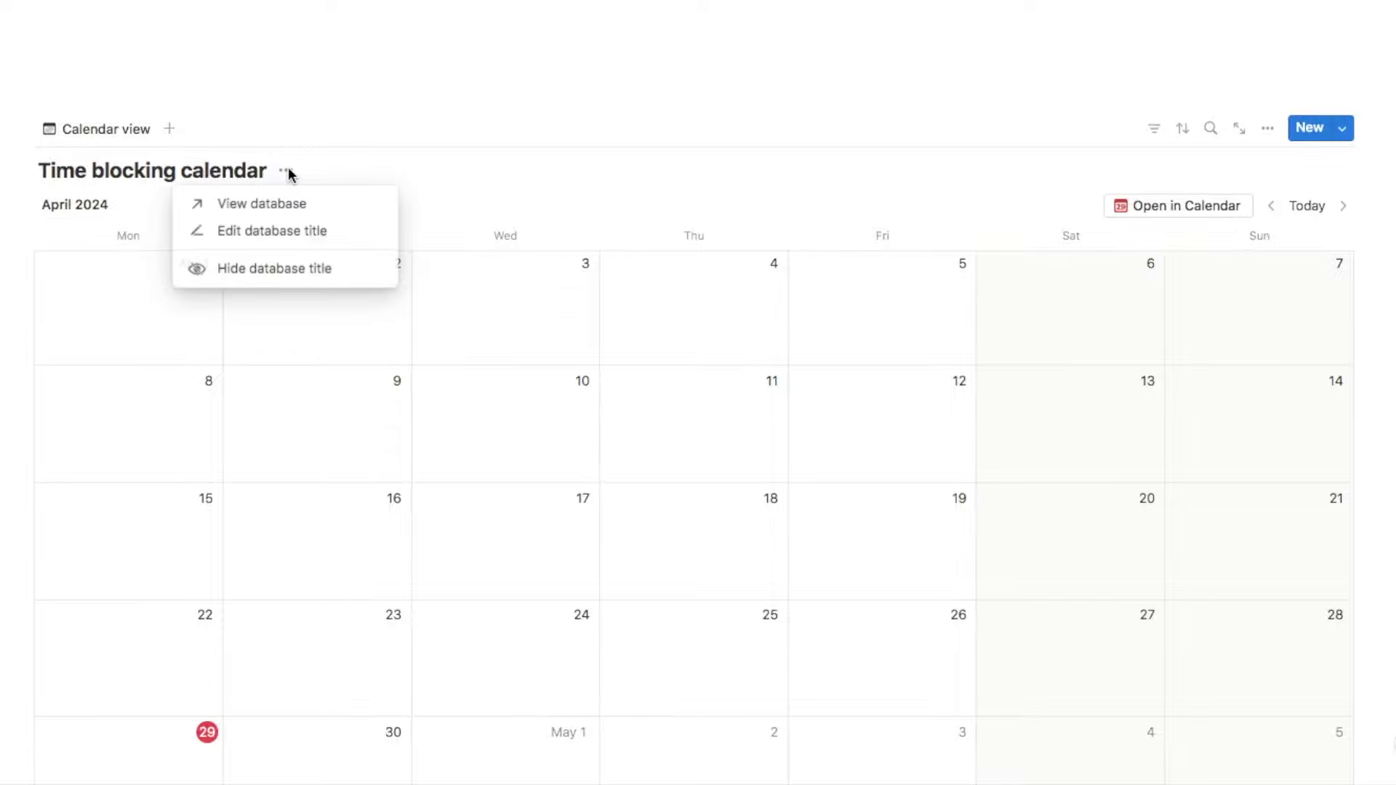
left_click(265, 269)
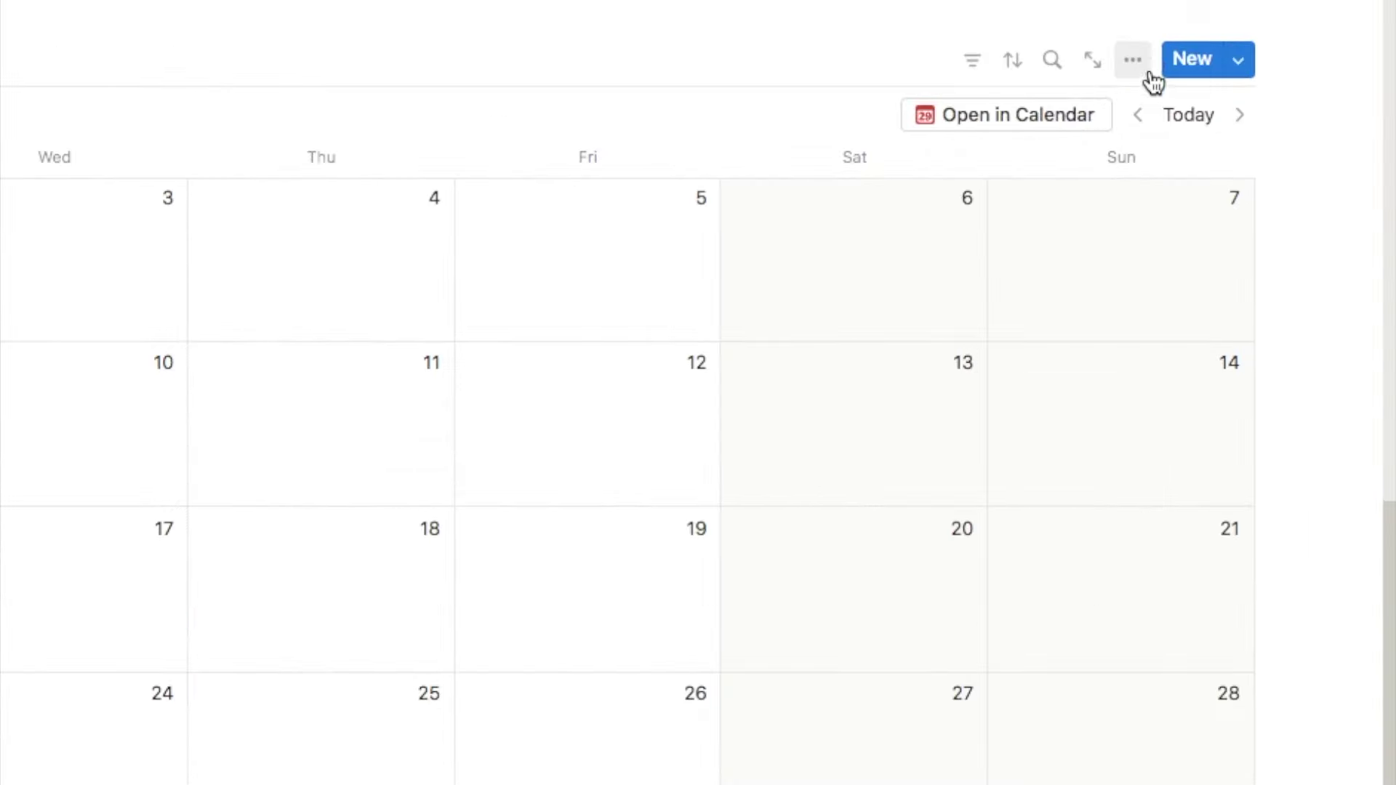
Change the calendar view's layout to show the calendar by week
left_click(1134, 67)
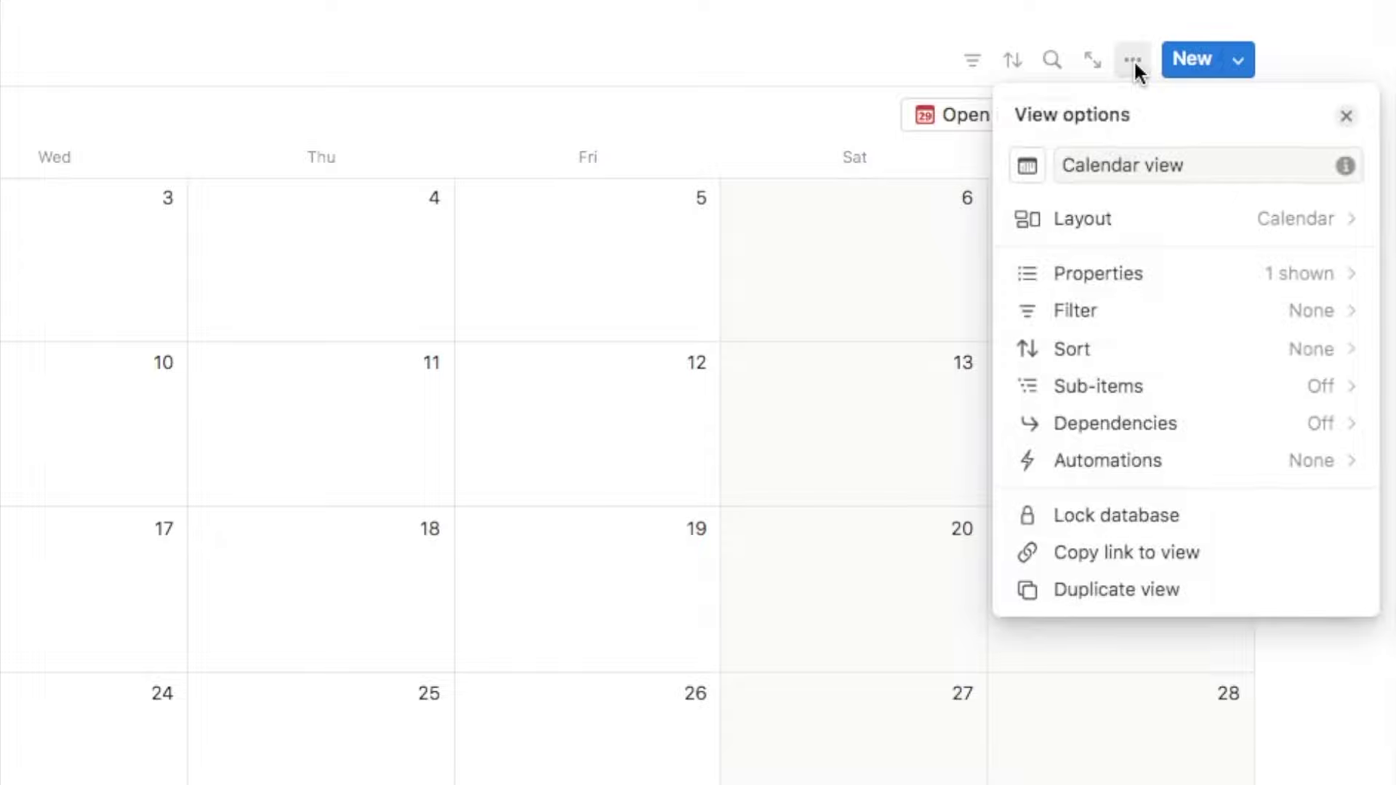
left_click(1091, 218)
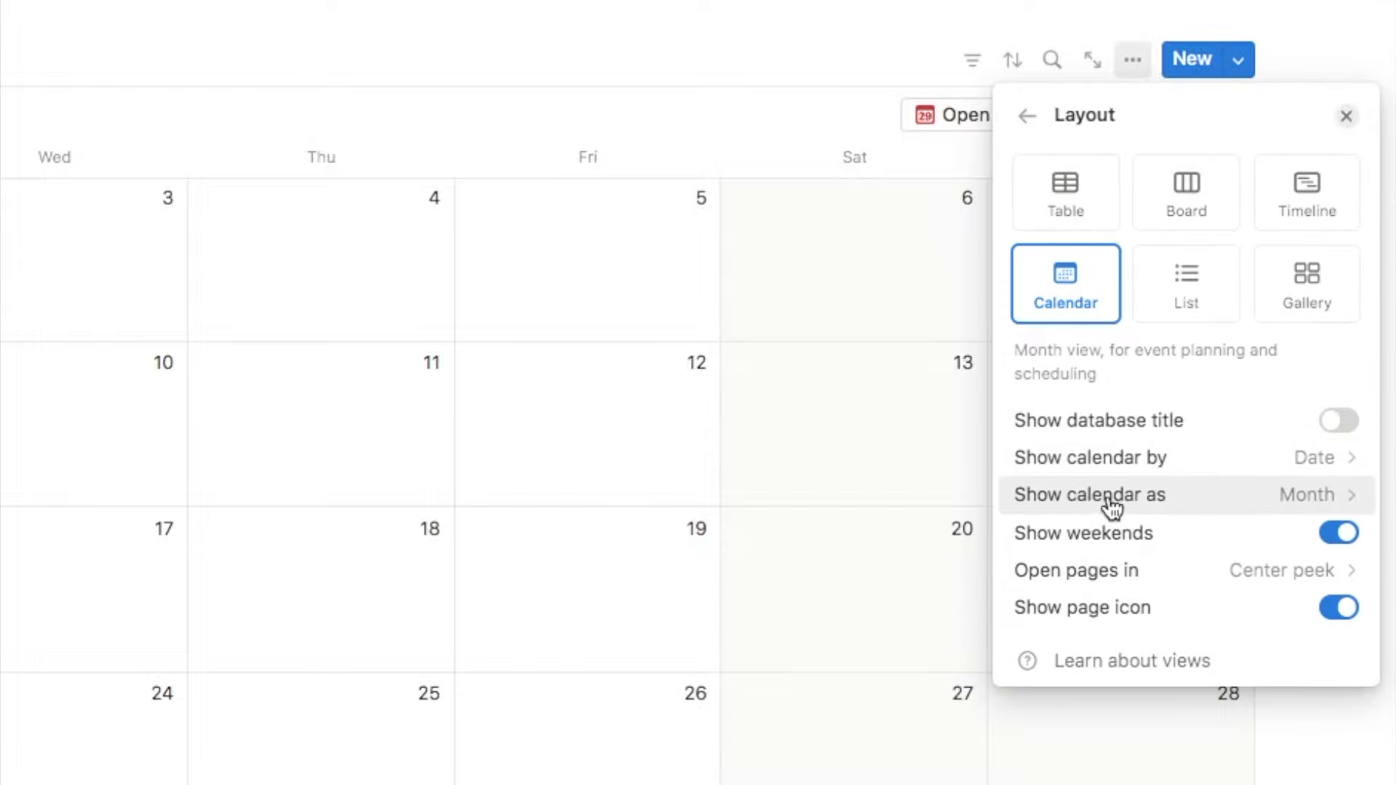
left_click(1083, 499)
left_click(1085, 580)
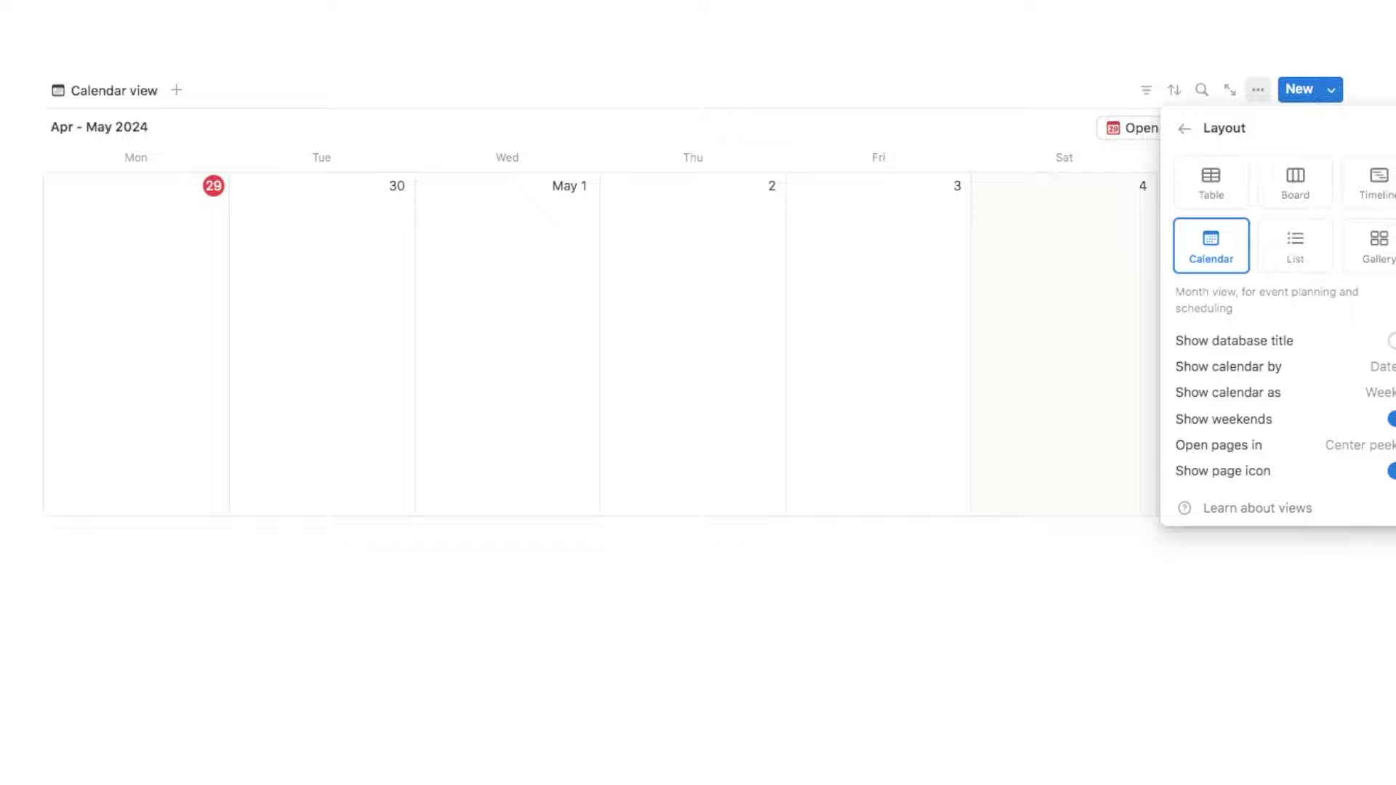
key("Escape")
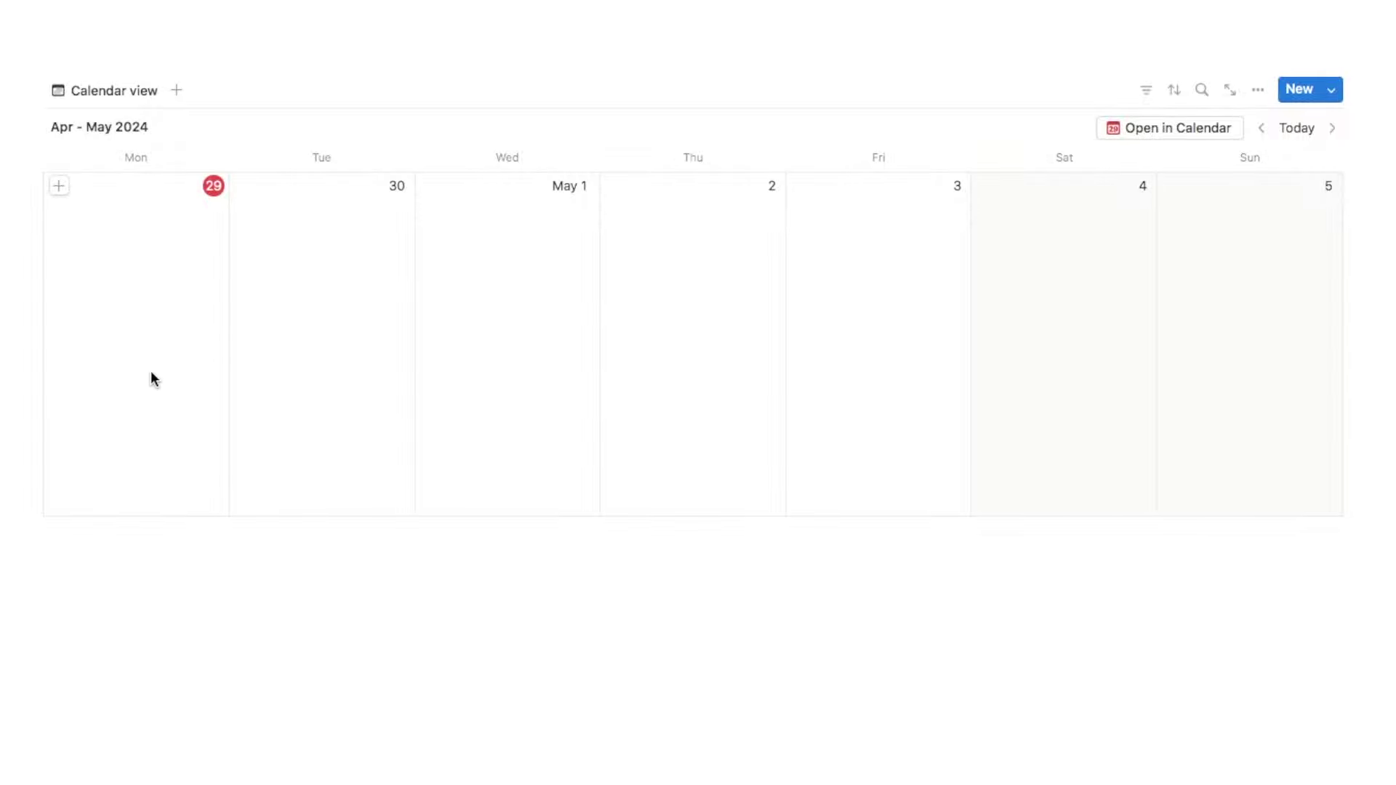
Check the option for starting the week on Monday in the Language & region settings
mouse_move(2, 393)
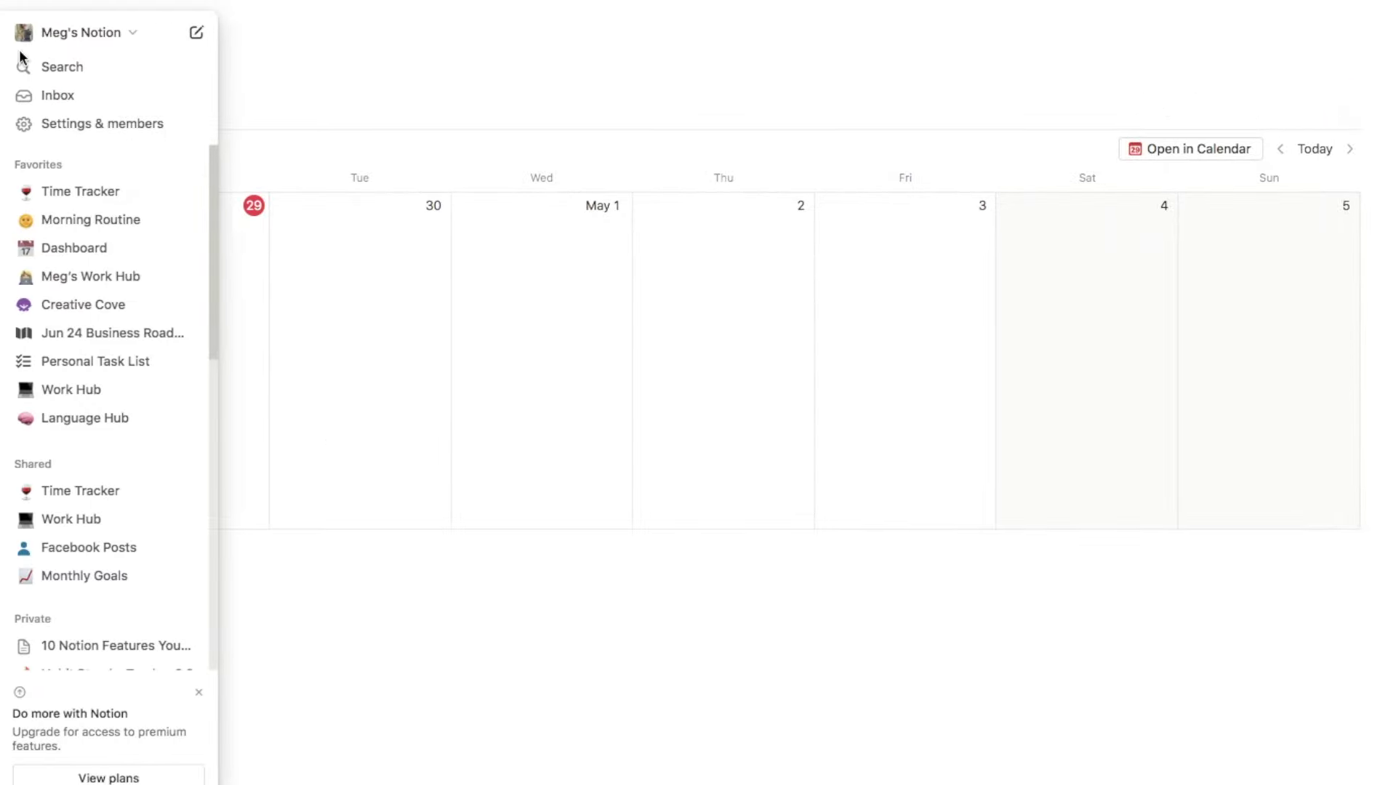
left_click(100, 125)
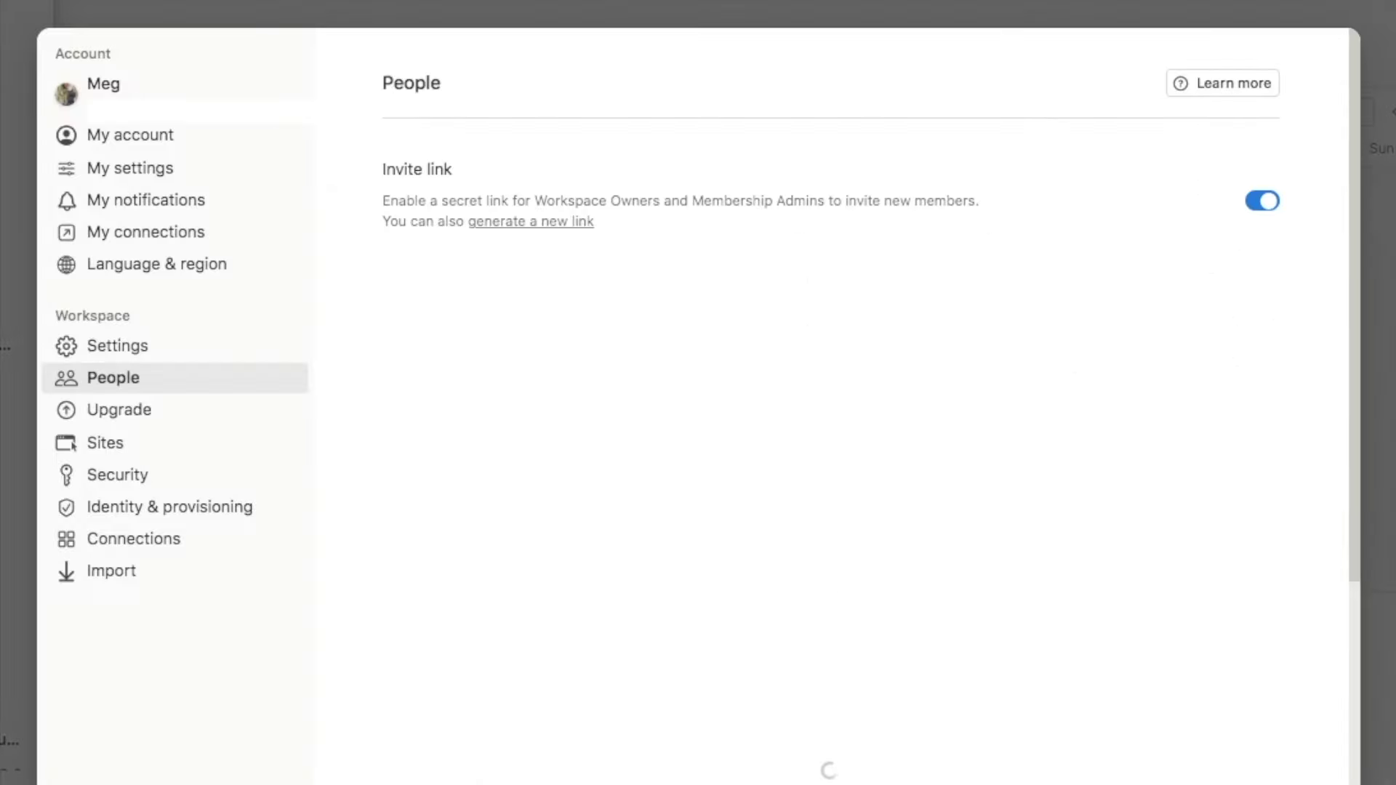
left_click(141, 272)
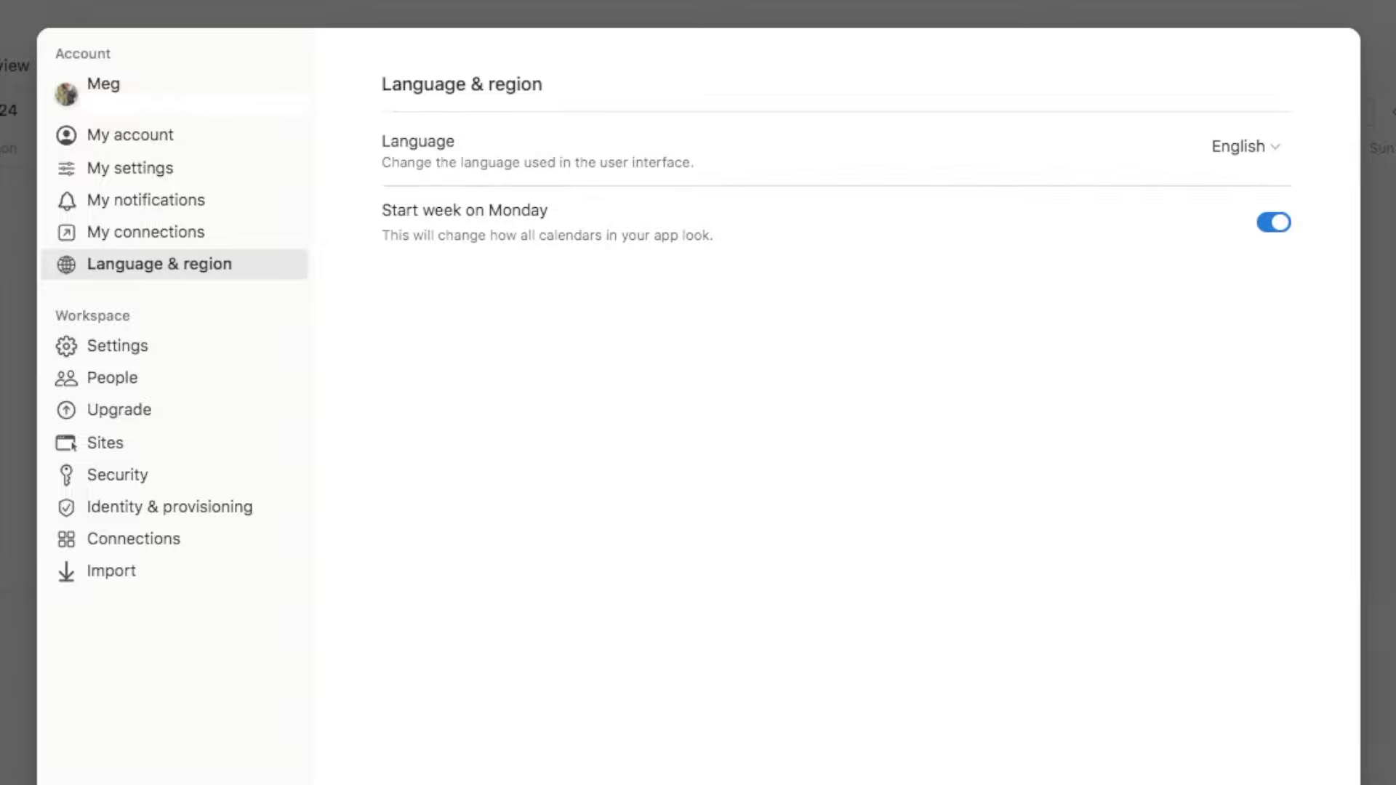
left_click(1371, 411)
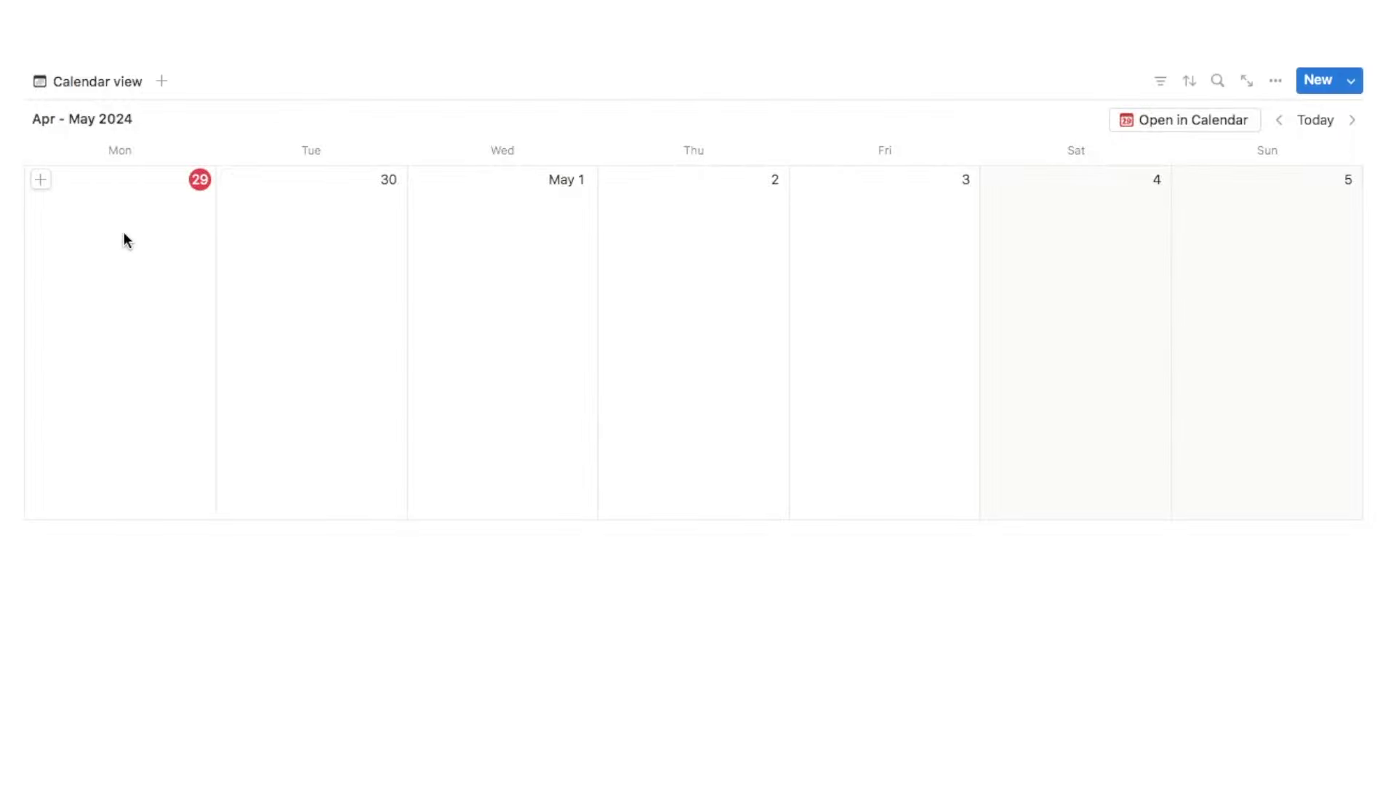
Add a page titled Breakfast to Monday, April 29 in the calendar
left_click(41, 180)
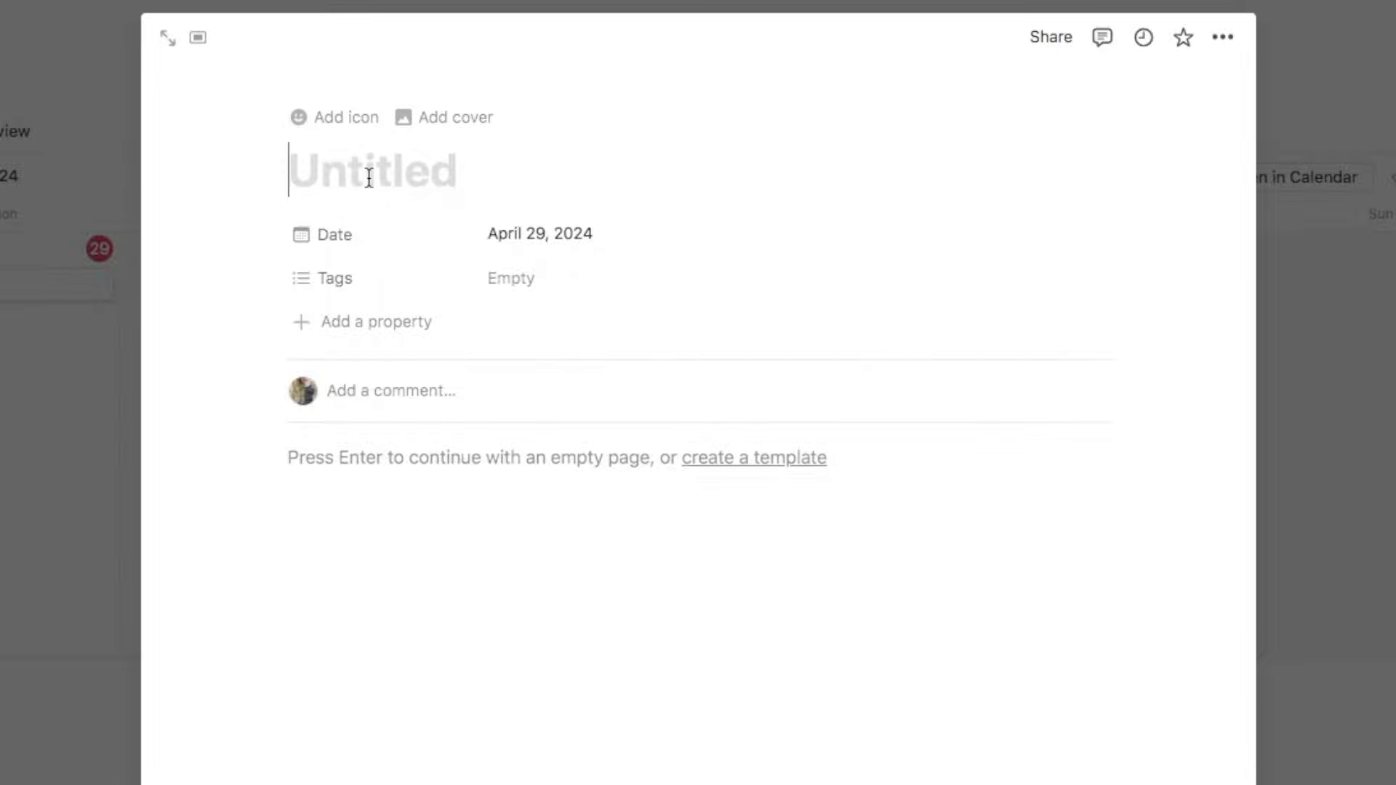
type("Breakfasr")
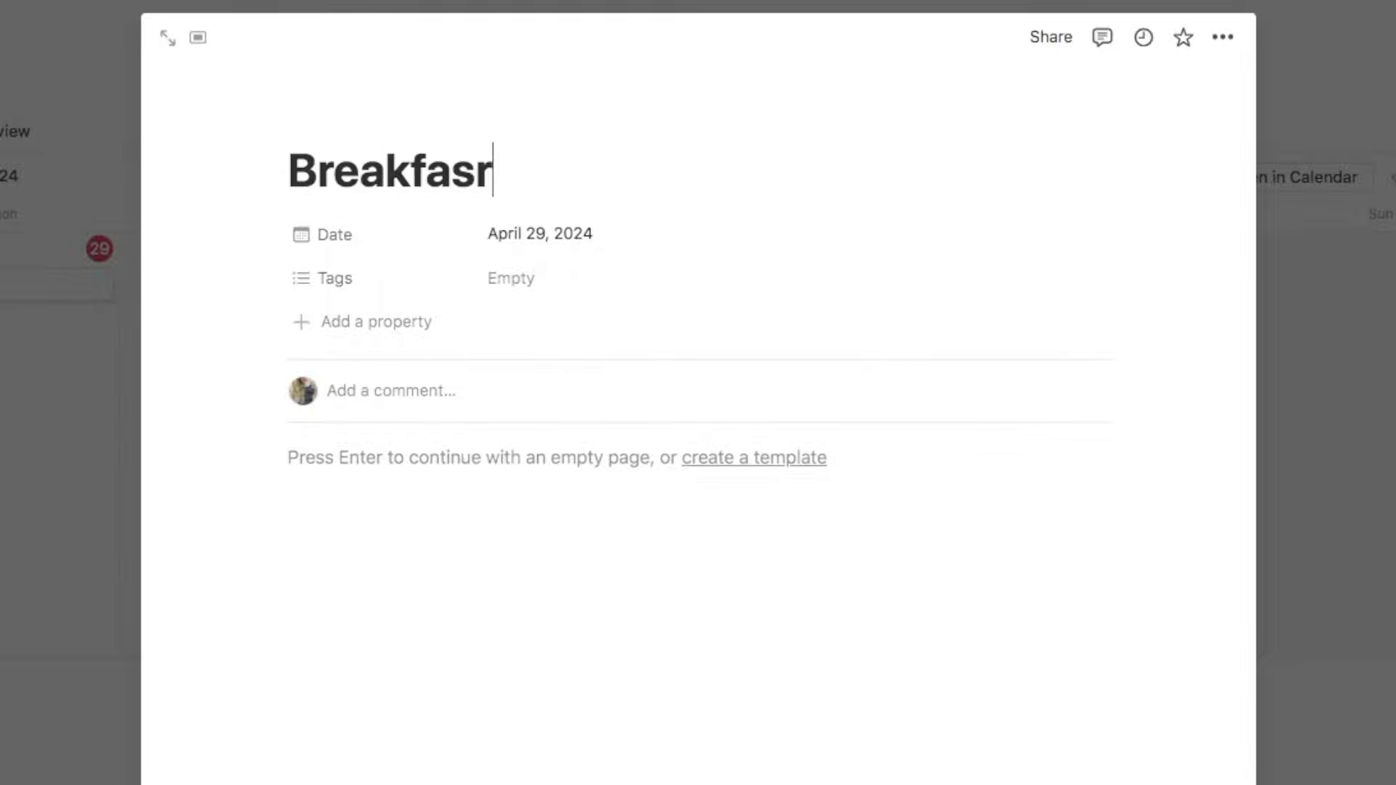
key("BackSpace")
type("t")
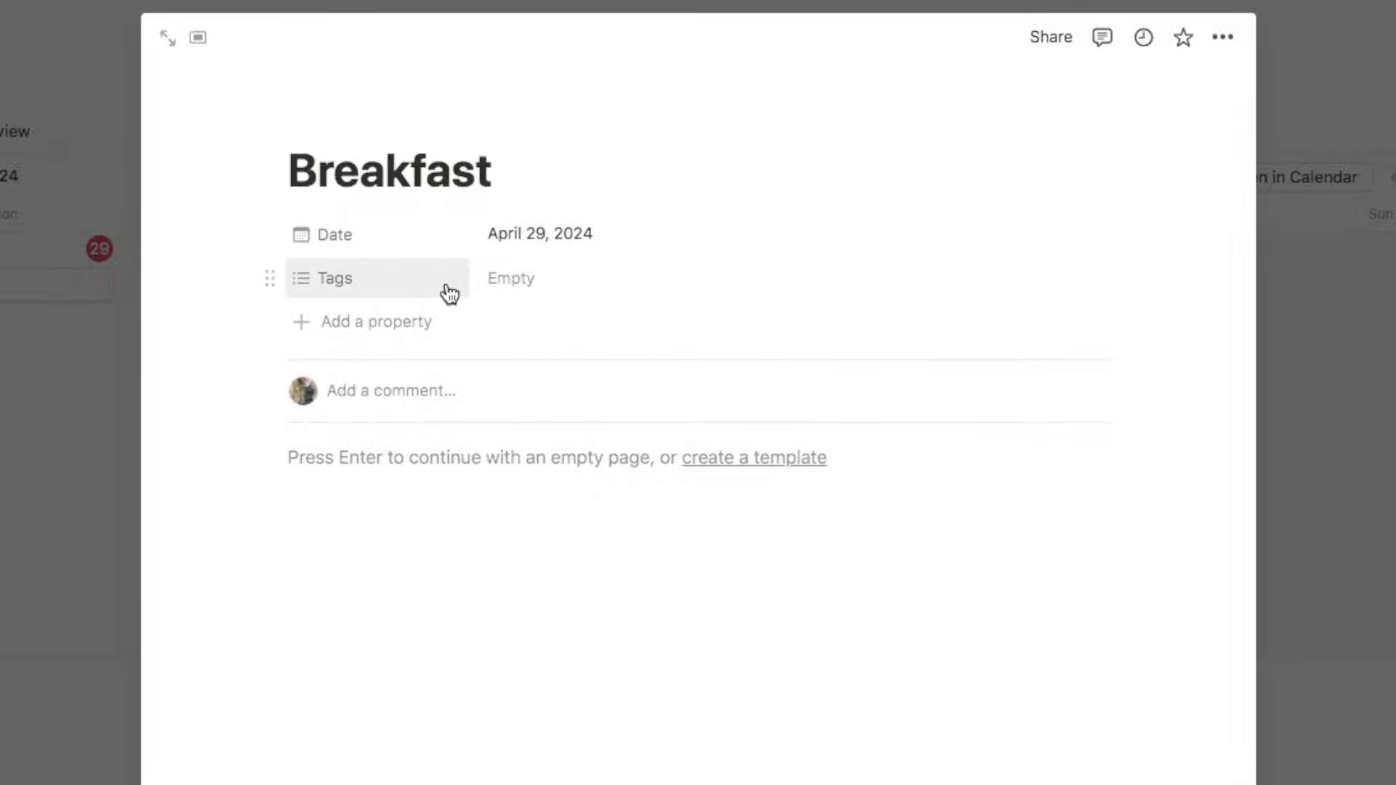
Delete the Tags property from the Breakfast page and give the page a checkmark icon
left_click(269, 281)
left_click(368, 465)
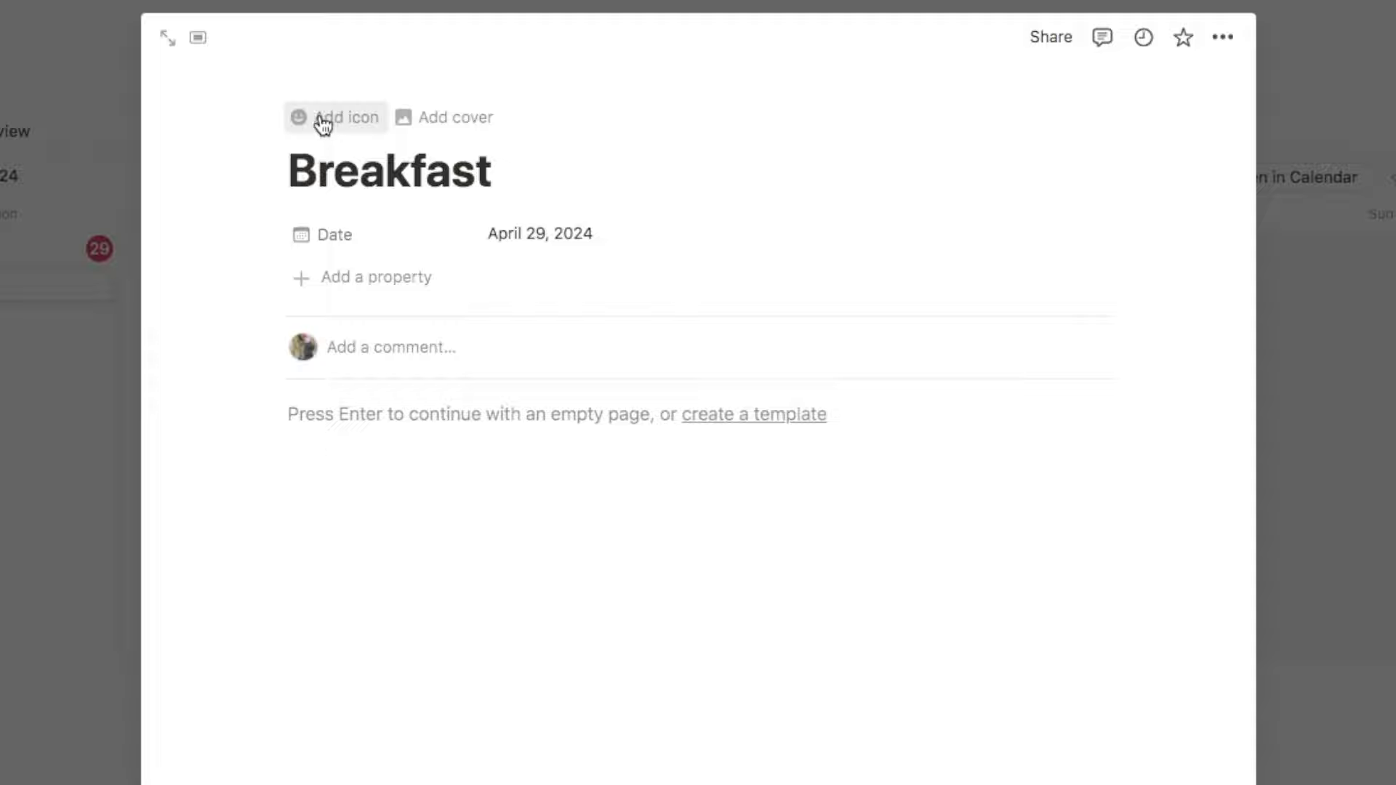
left_click(323, 128)
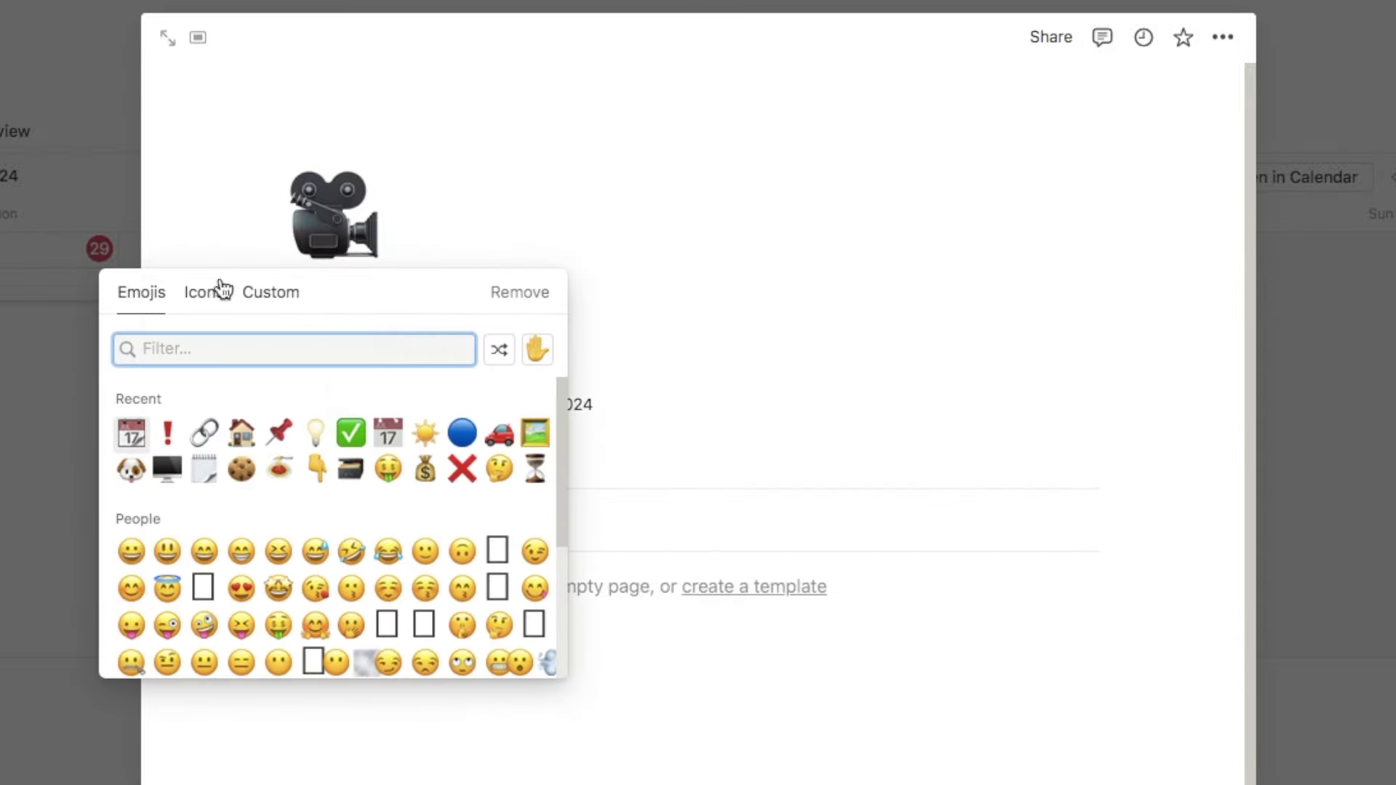
left_click(211, 300)
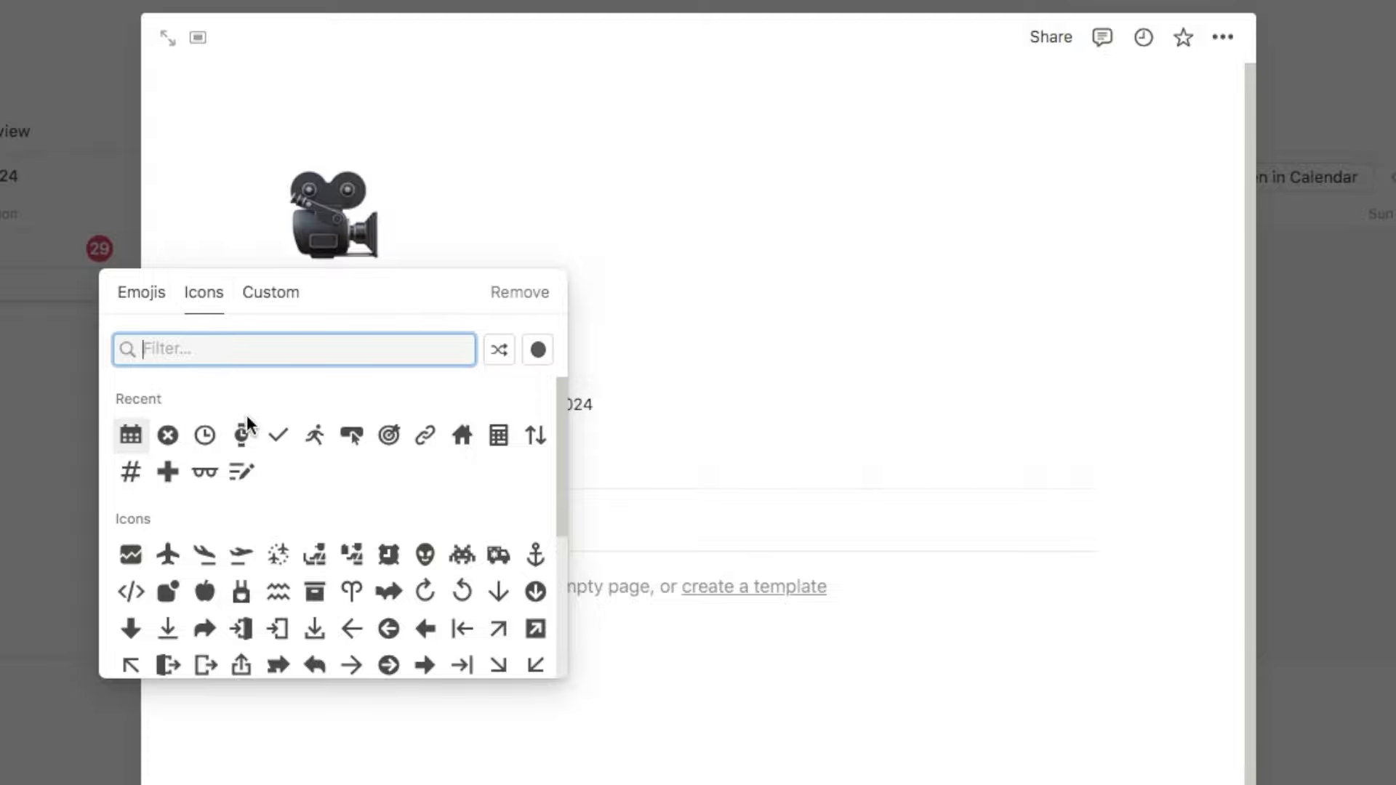
left_click(278, 436)
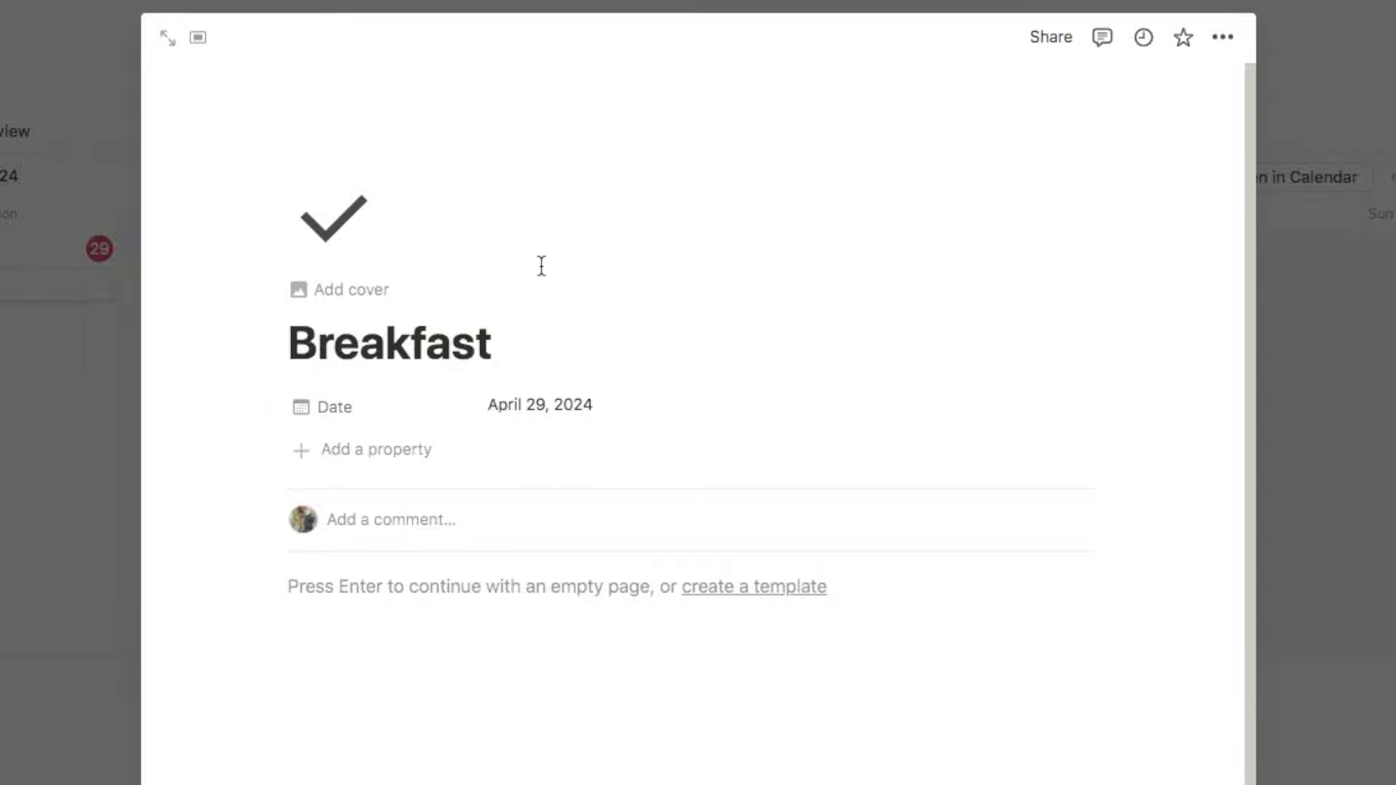
Add a Select property named Time with hourly options from 7AM - 8AM through 10PM - 11PM
left_click(361, 449)
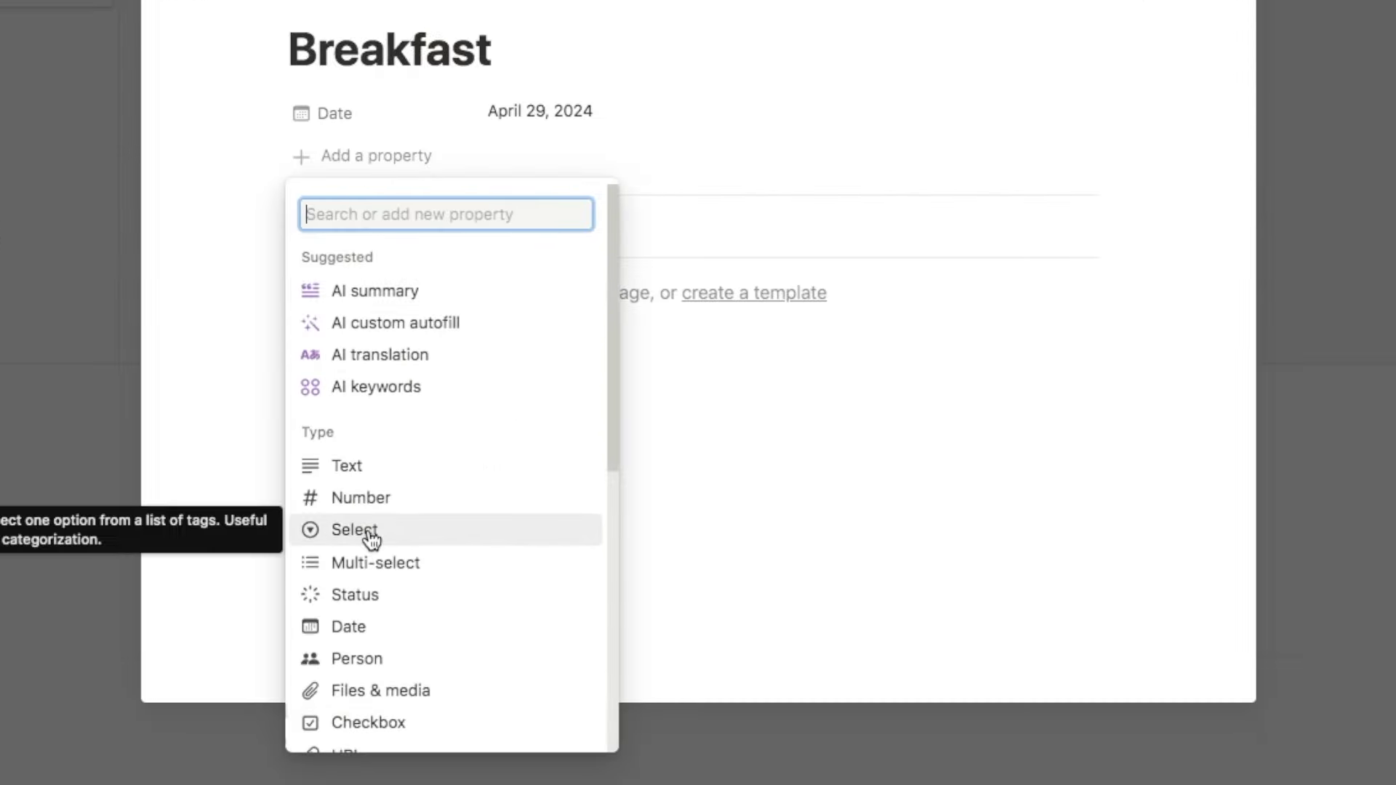
left_click(368, 536)
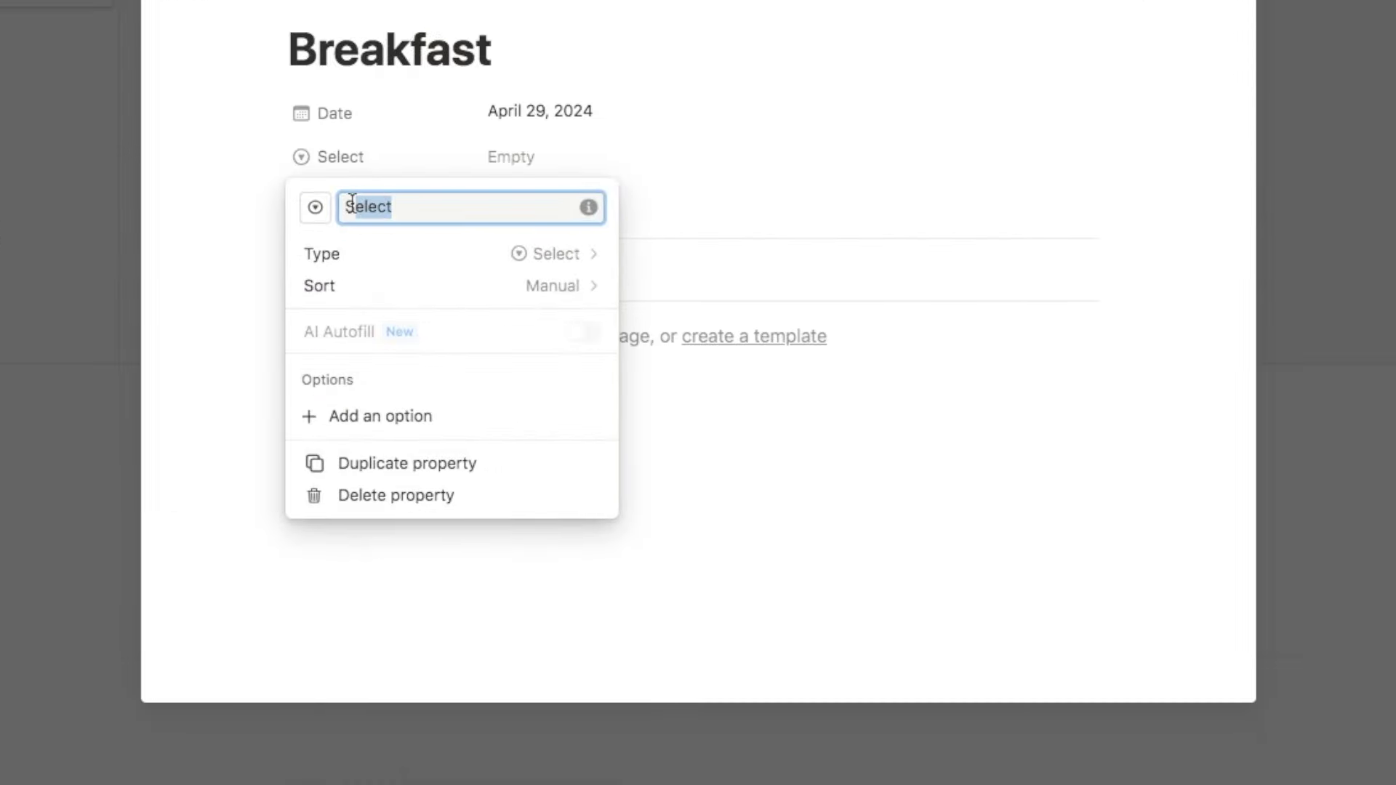
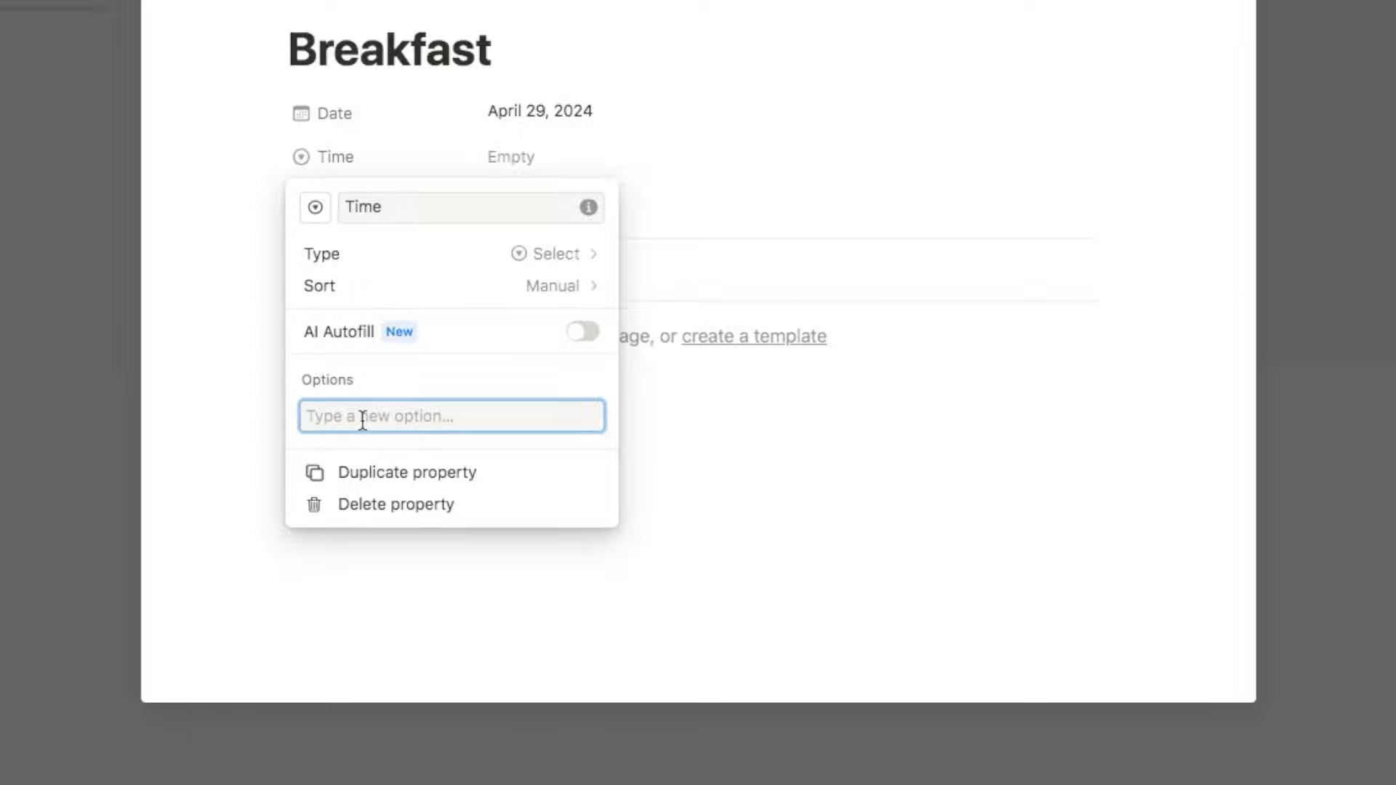
type("7AM - 8AM")
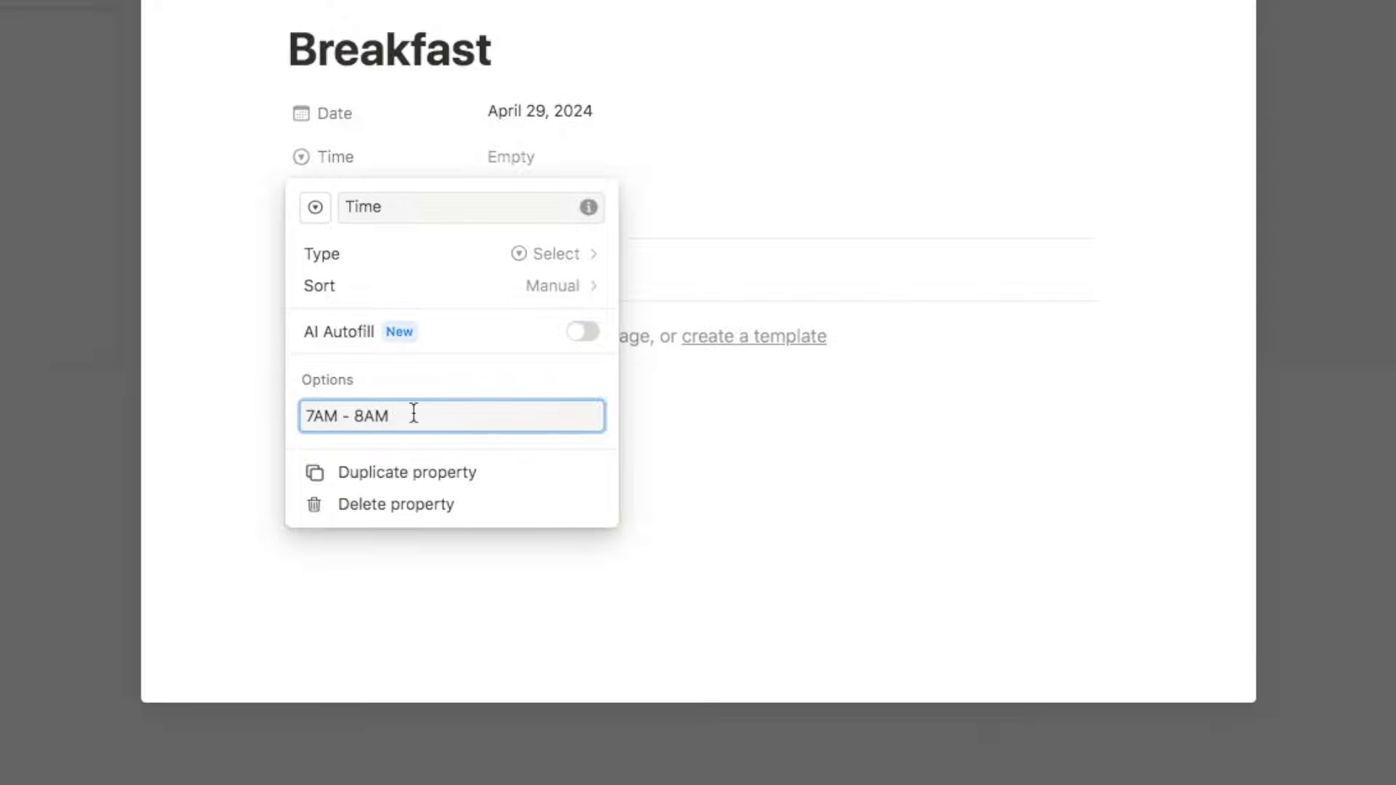
key("Return")
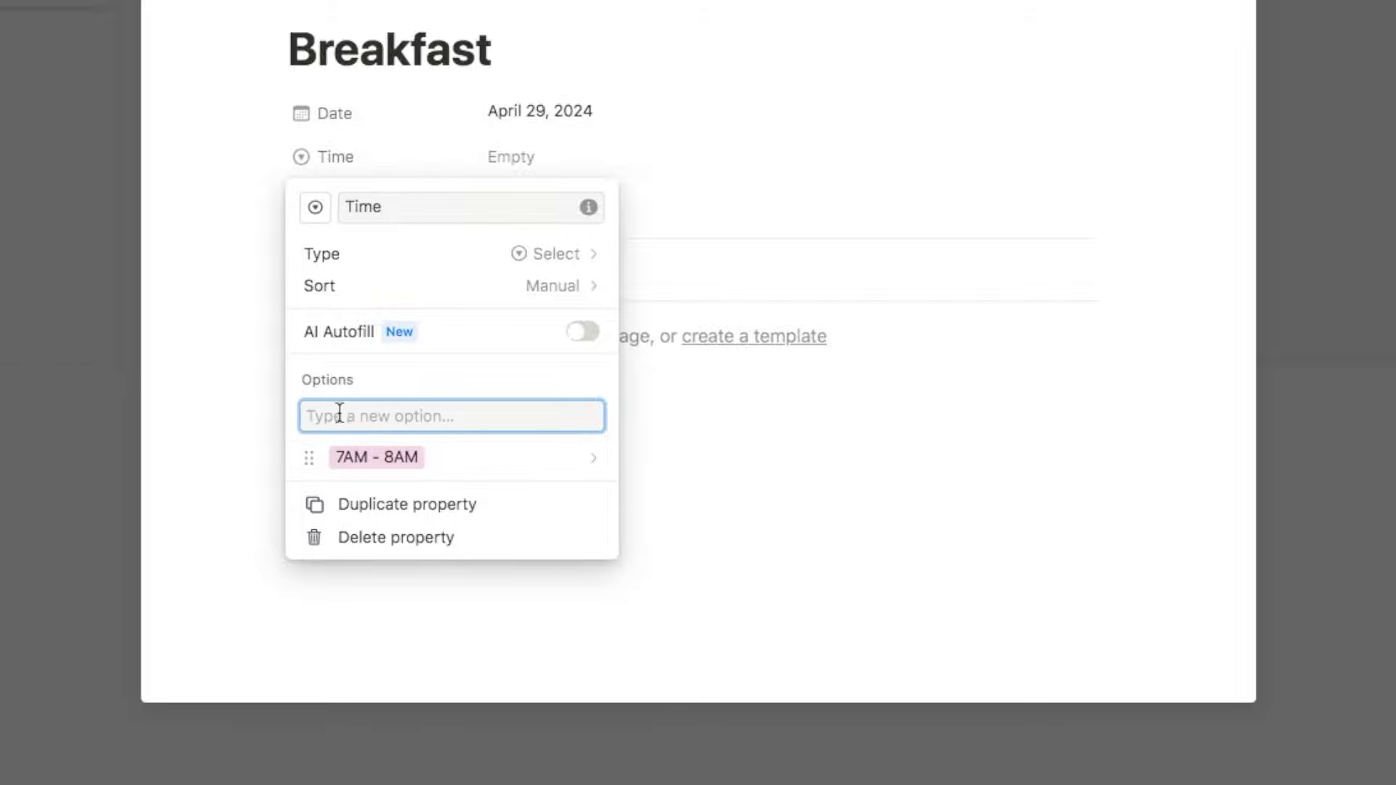
type("8AM - 9AM")
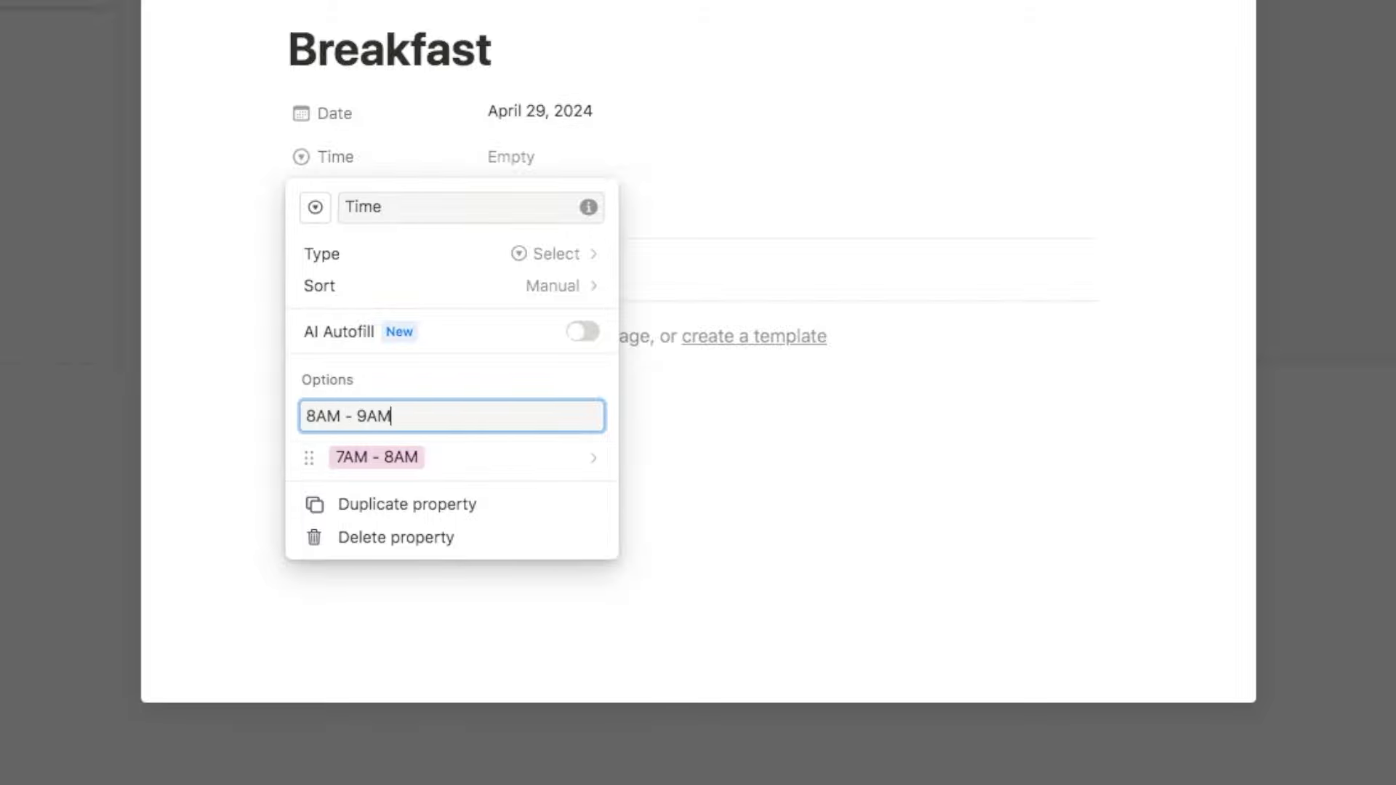
key("Return")
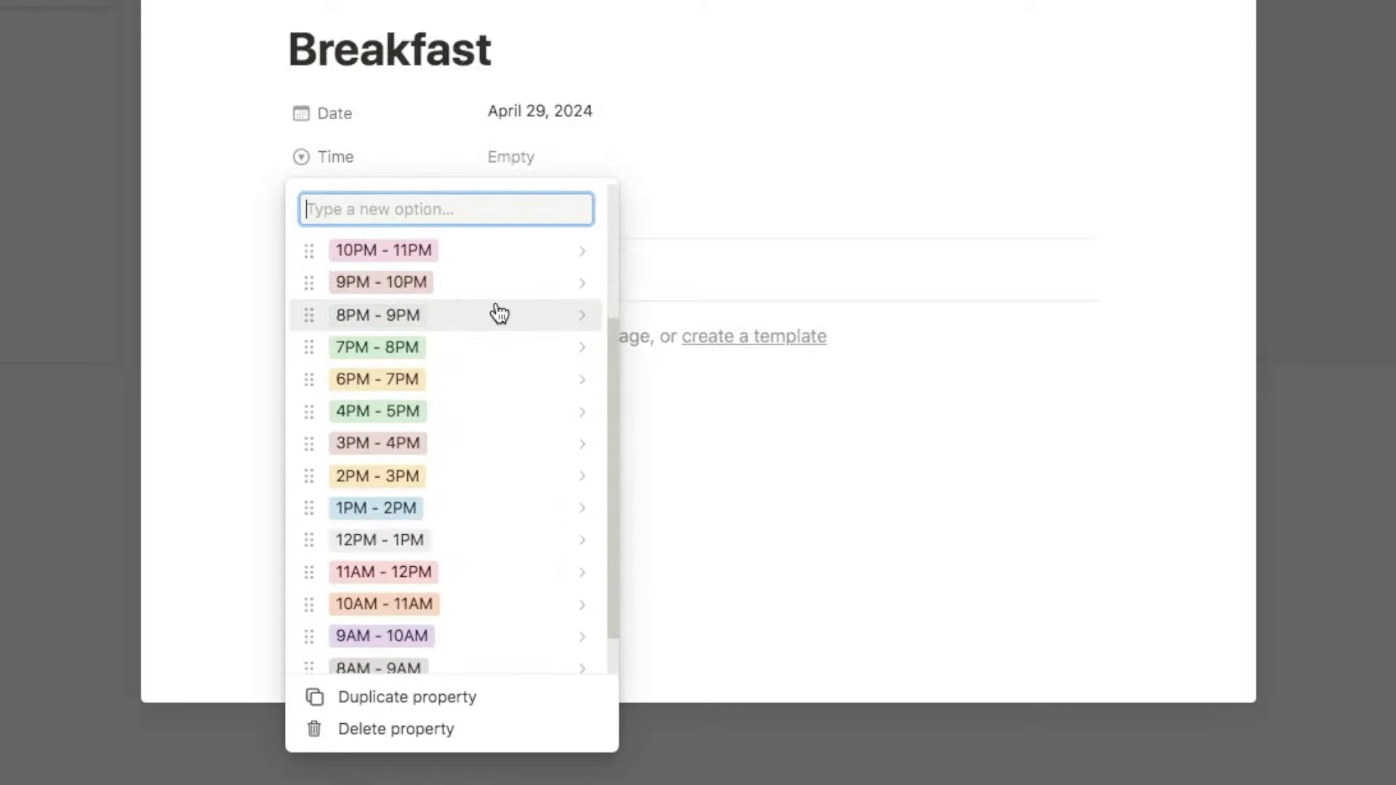
scroll(493, 312, "down", 2)
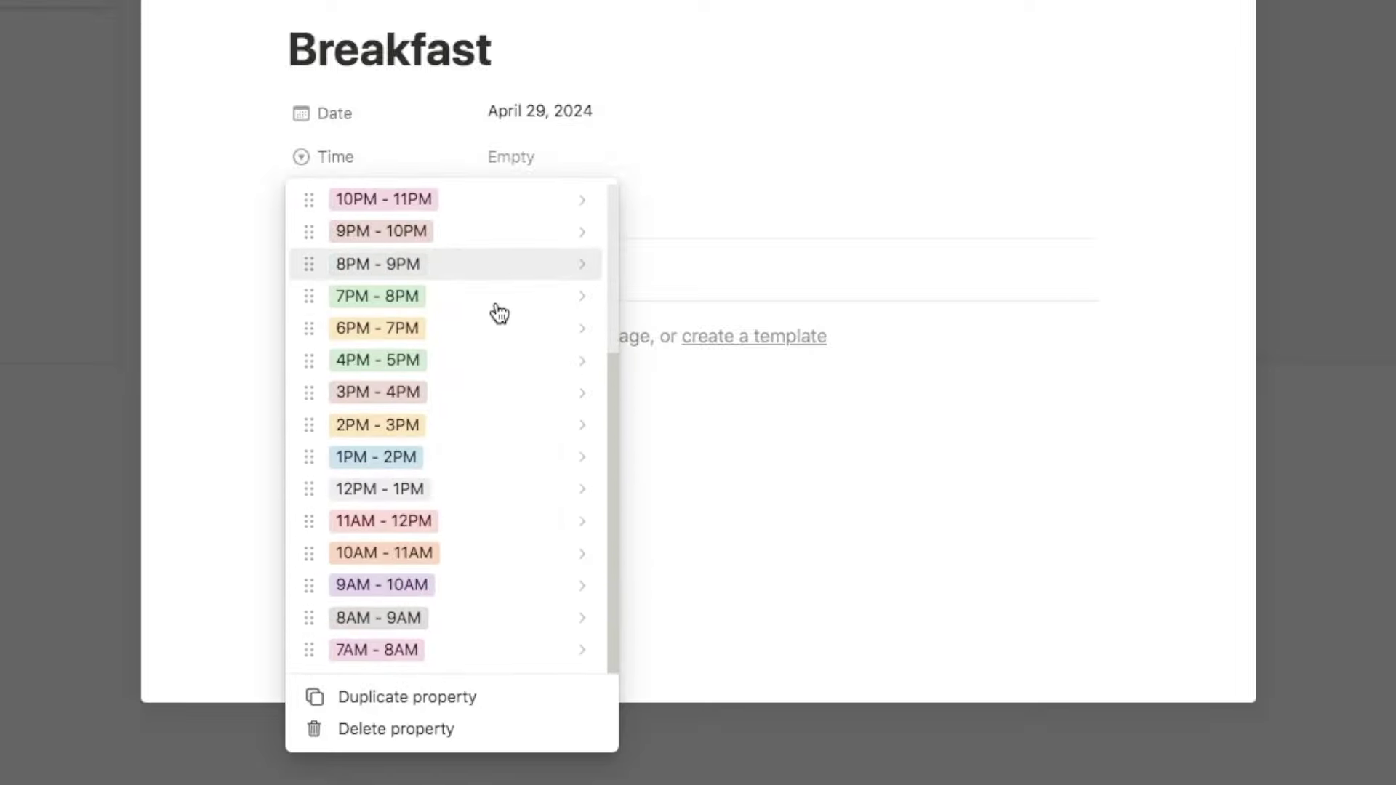
scroll(482, 530, "up", 3)
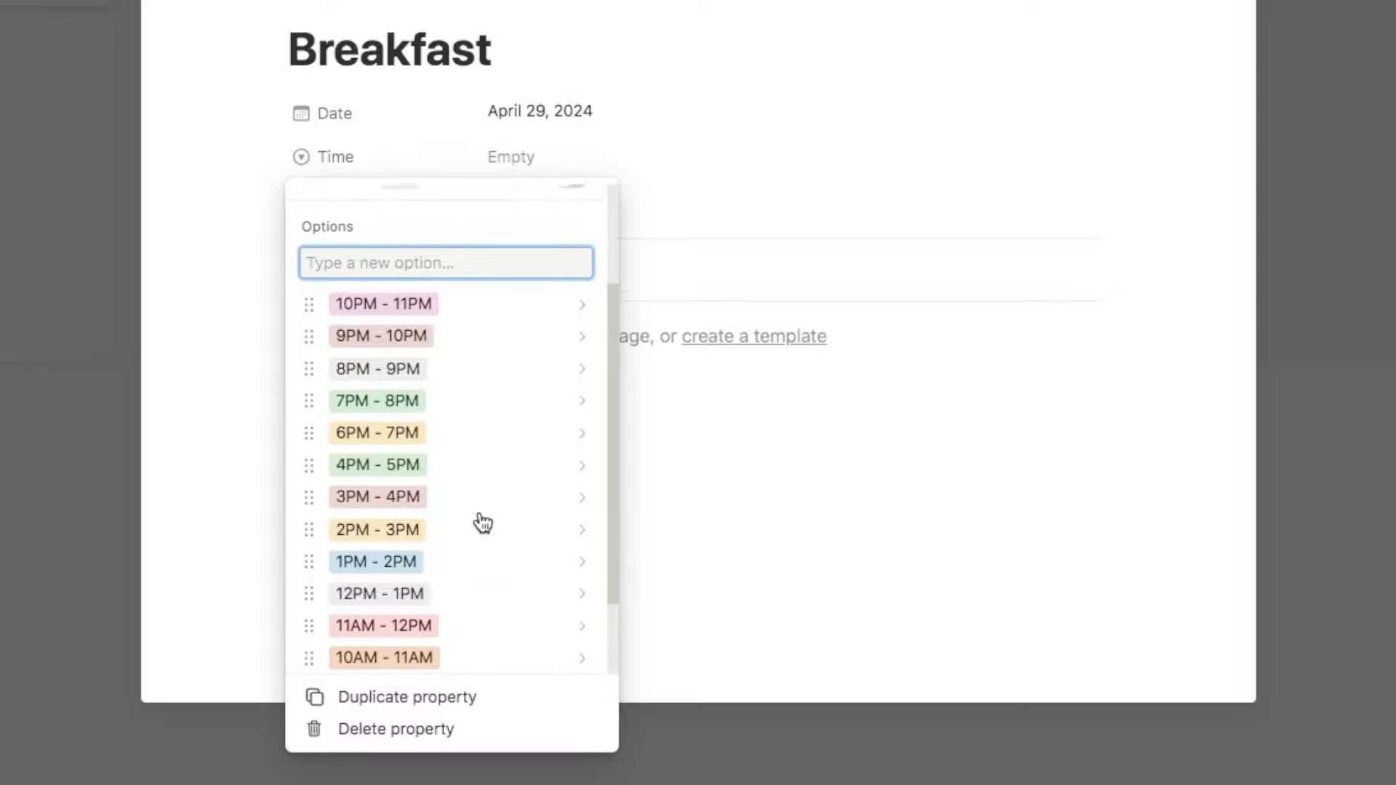
scroll(446, 530, "down", 3)
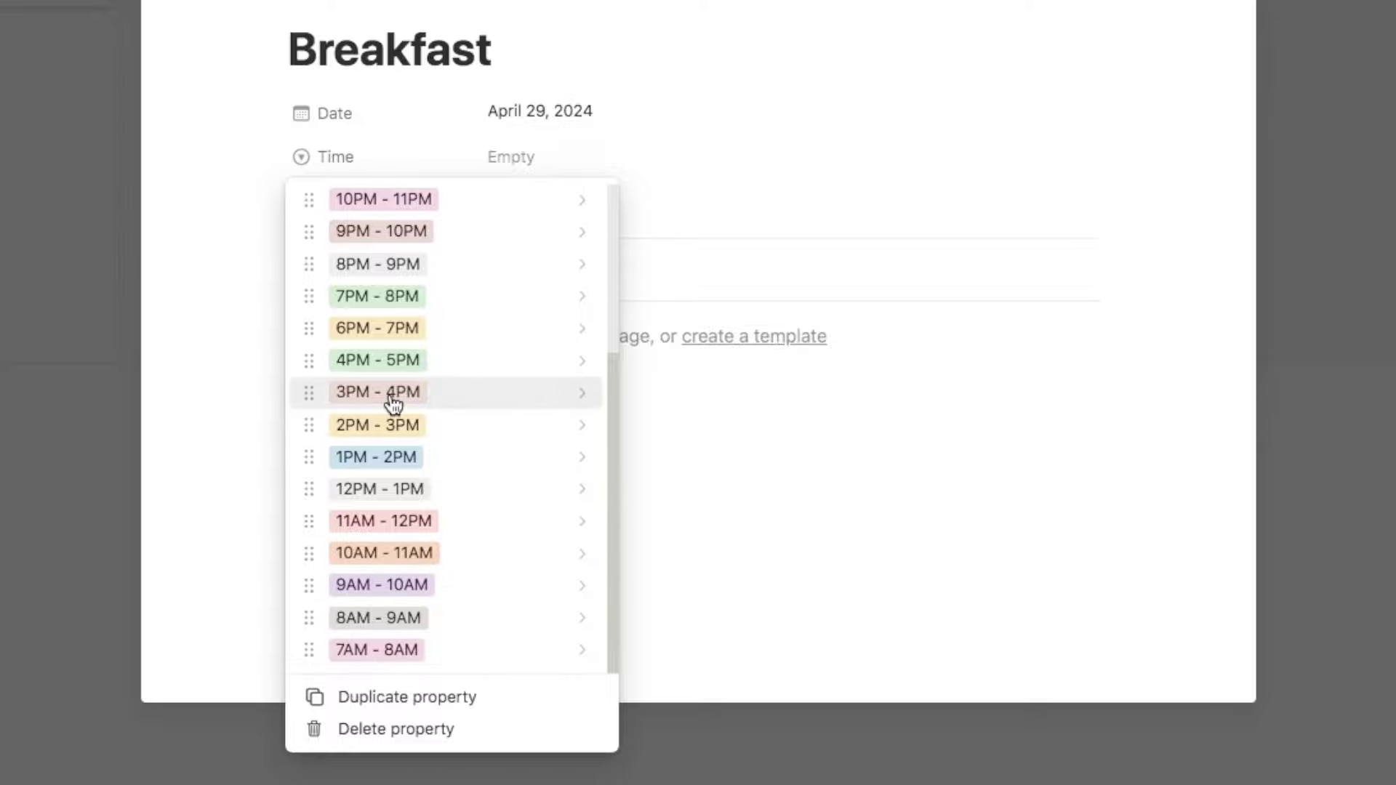
scroll(394, 407, "up", 2)
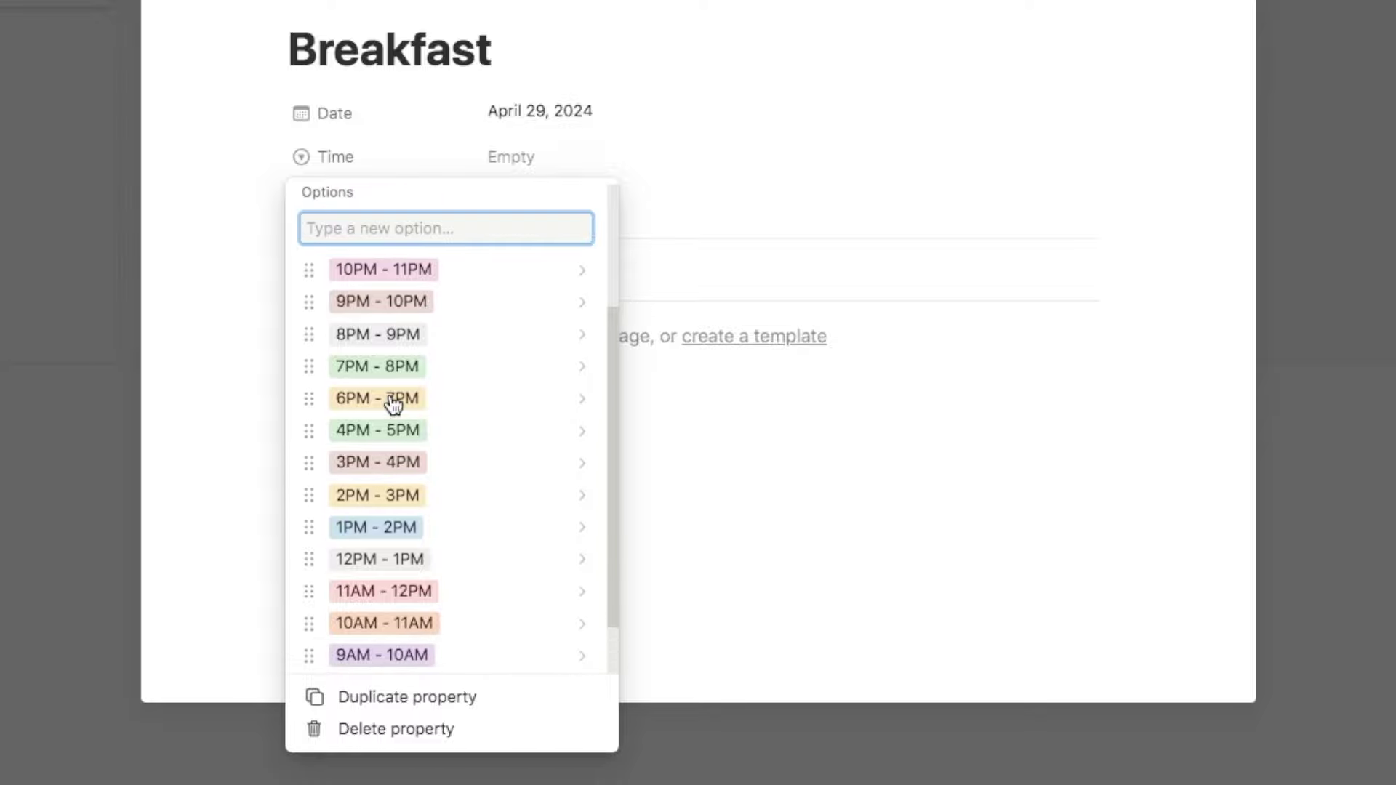
mouse_move(312, 270)
left_mouse_down()
mouse_move(311, 376)
mouse_move(307, 273)
left_mouse_up()
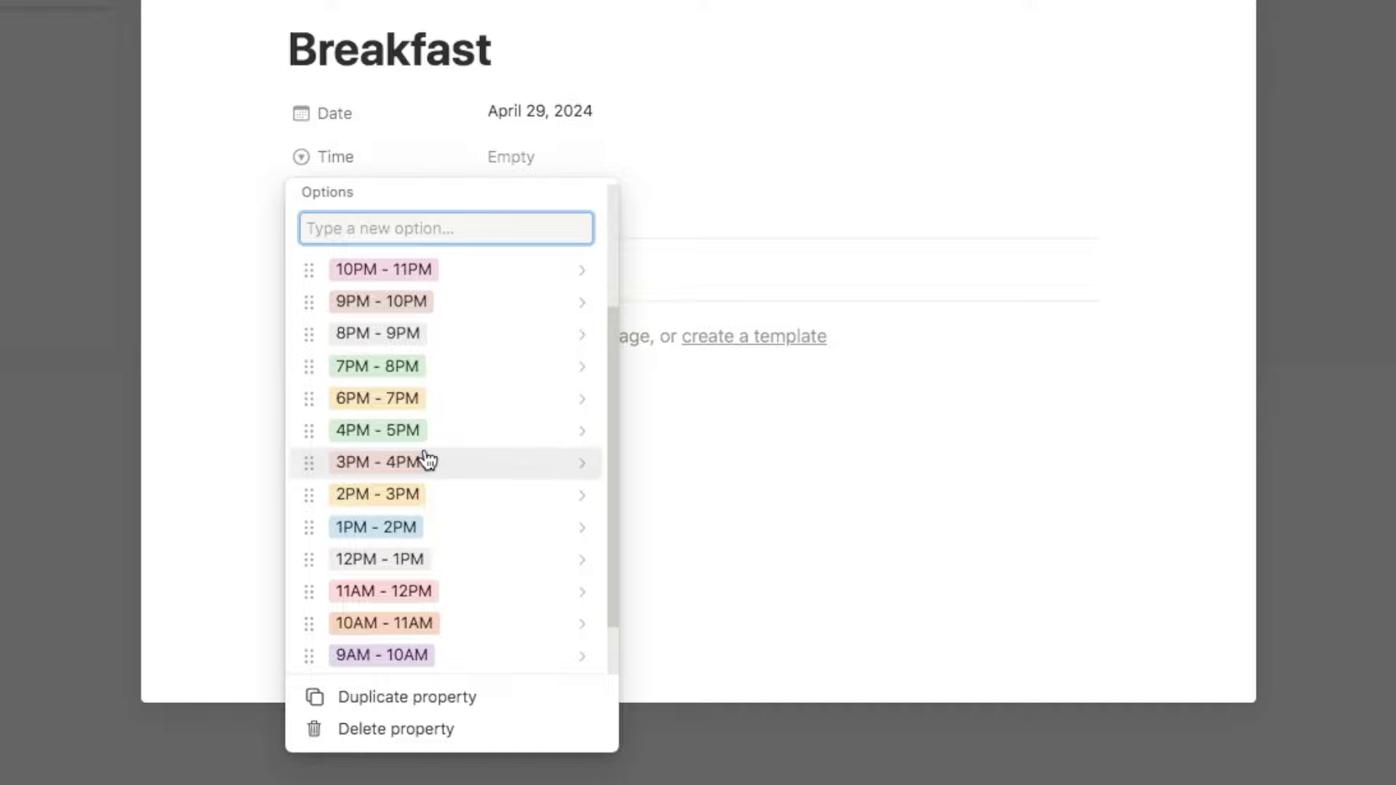
Color the Time options from 7AM to 9AM red and those from 9AM to 12PM yellow
scroll(429, 459, "down", 2)
left_click(364, 649)
left_click(426, 612)
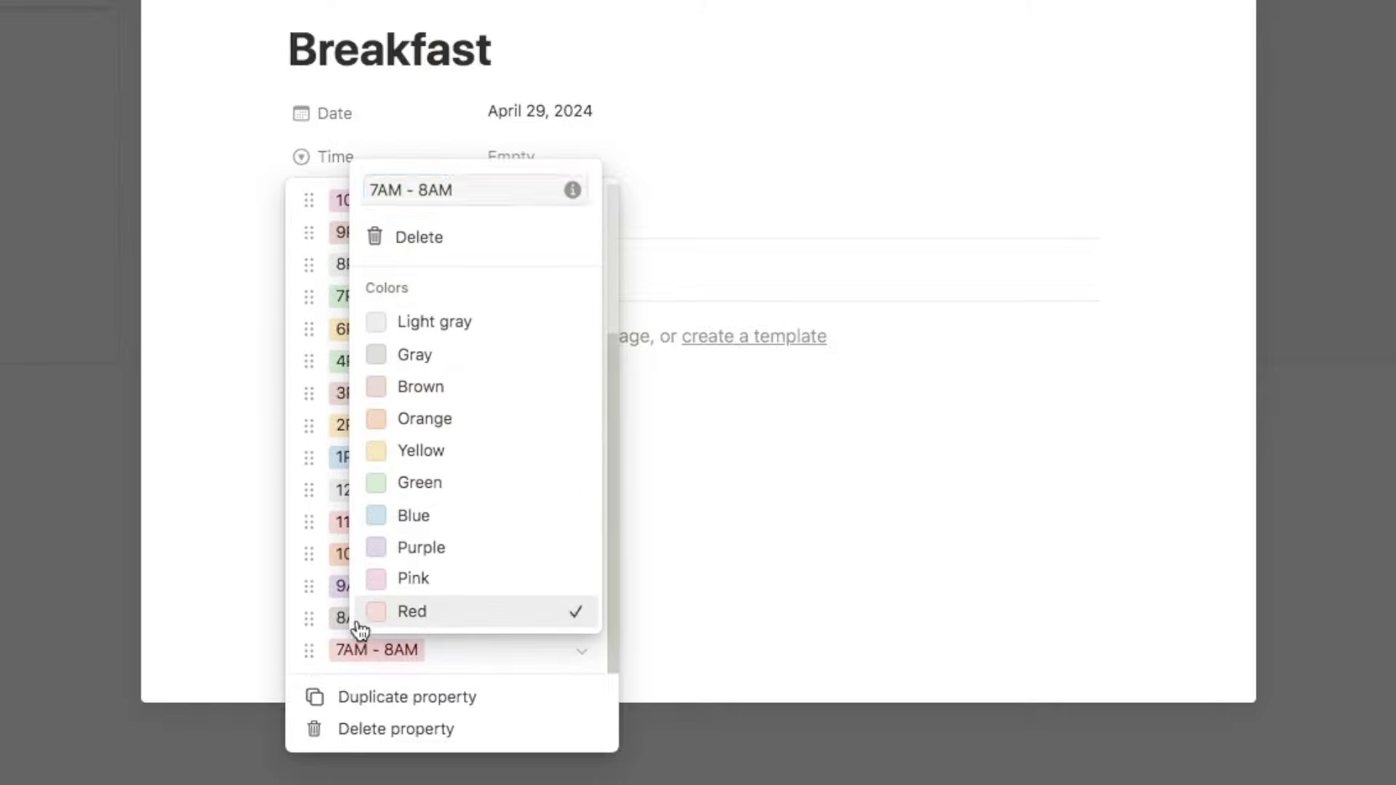
left_click(342, 625)
left_click(361, 583)
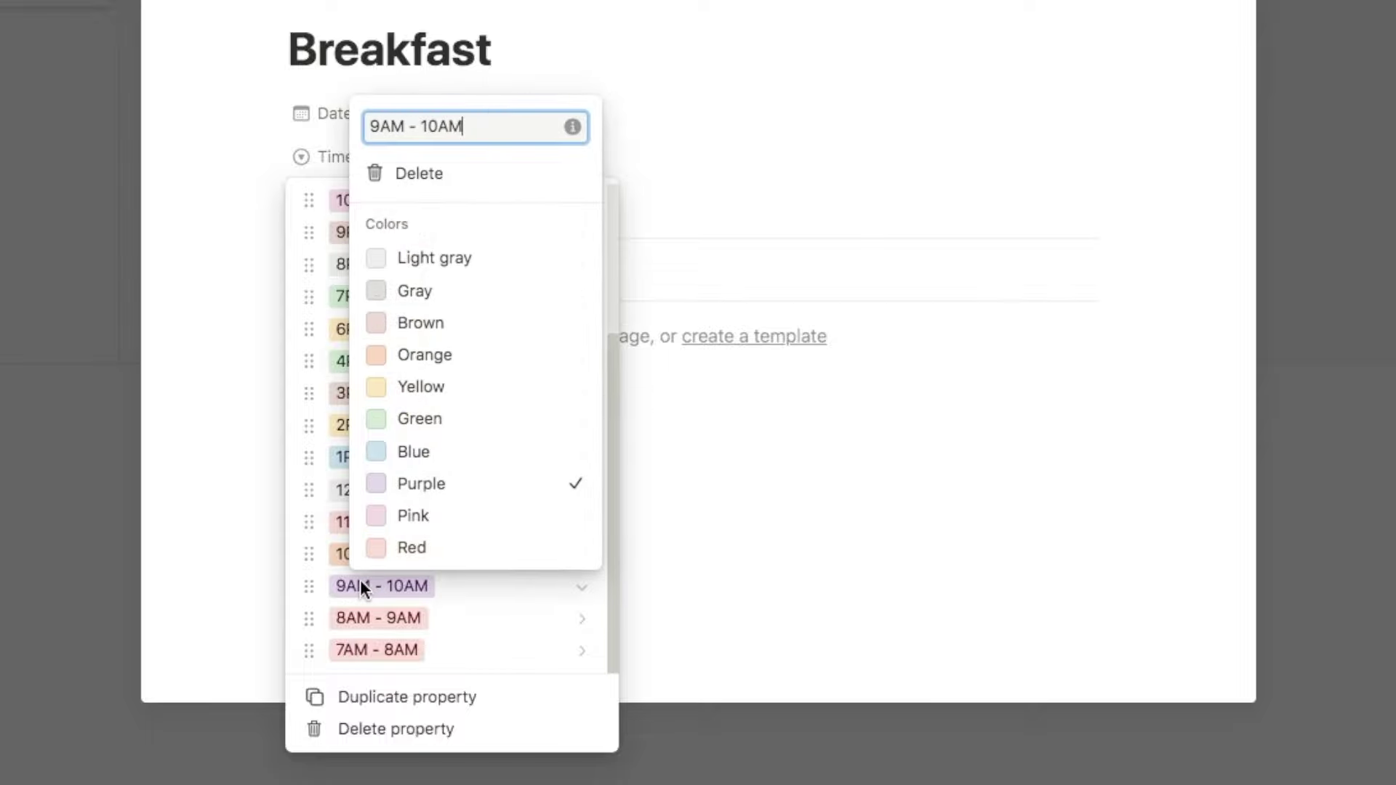
left_click(418, 393)
left_click(332, 555)
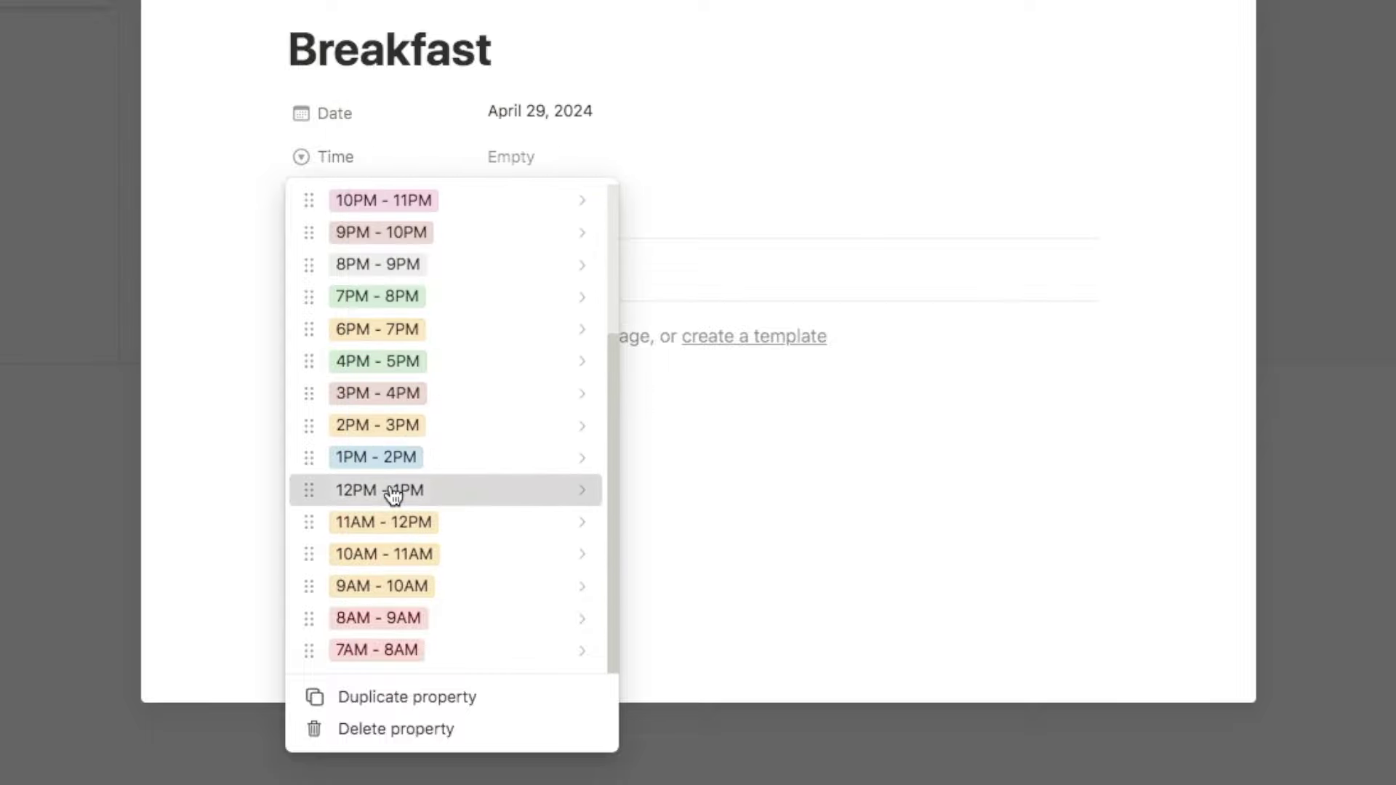
Color the Time options from 12PM to 4PM green and those from 4PM to 7PM blue, adding the missing 5PM - 6PM option
left_click(389, 489)
left_click(432, 322)
left_click(339, 439)
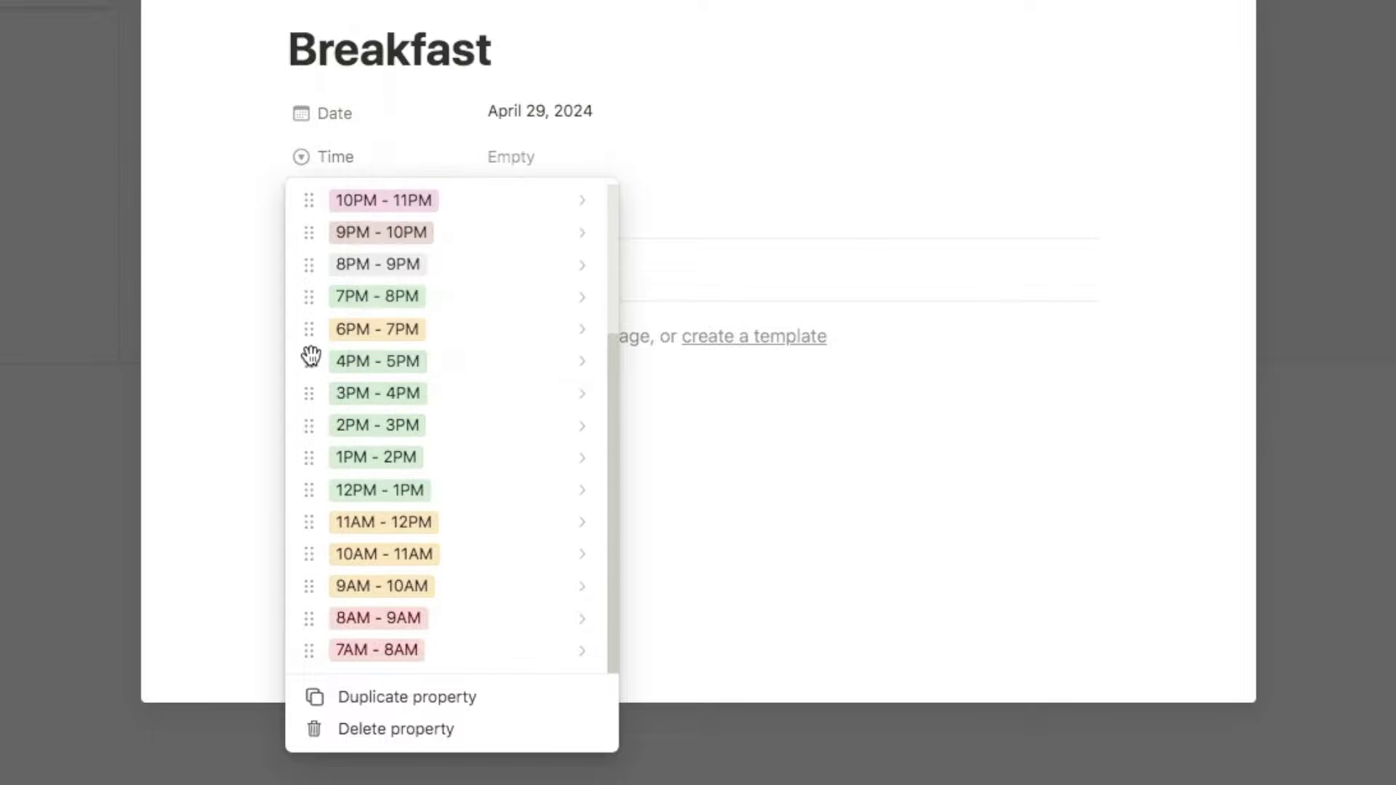
left_click(352, 373)
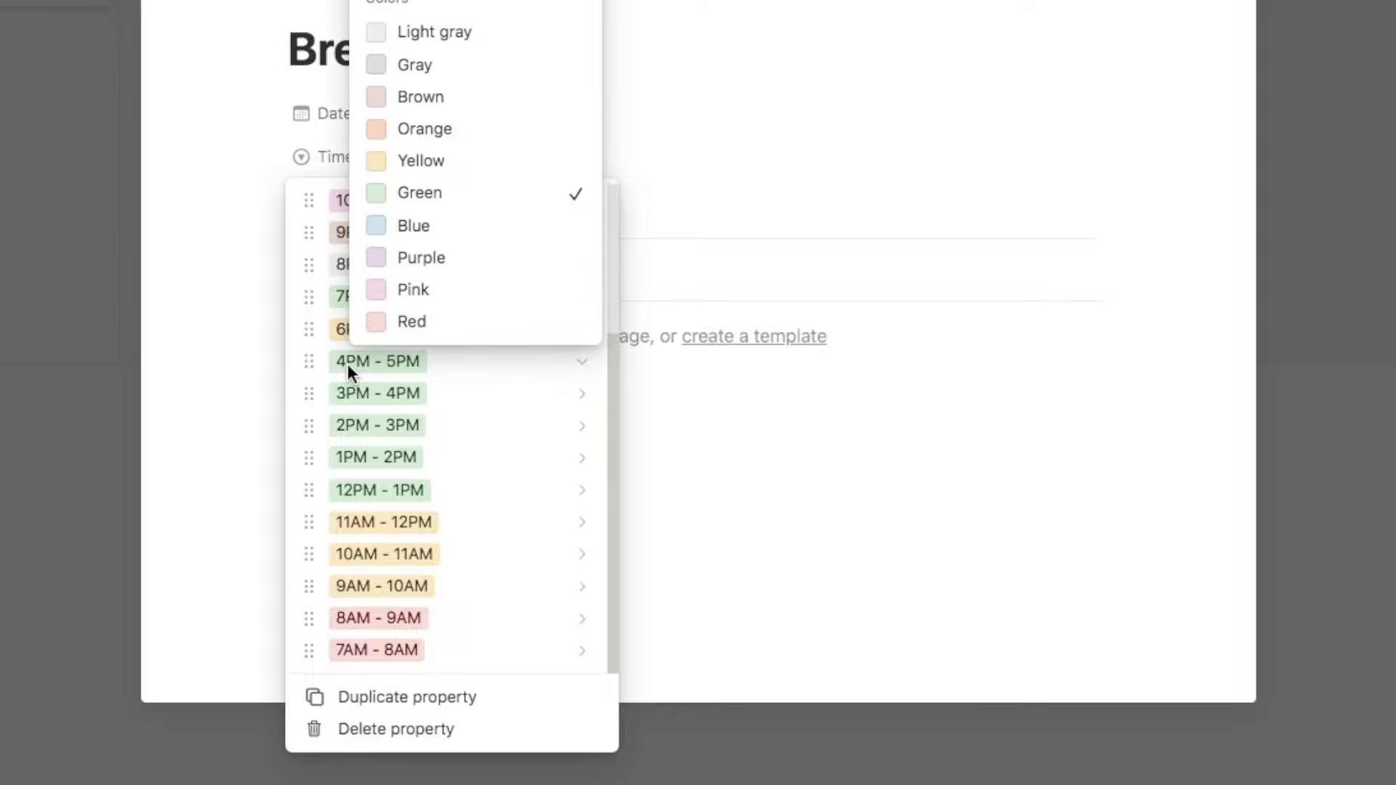
left_click(427, 234)
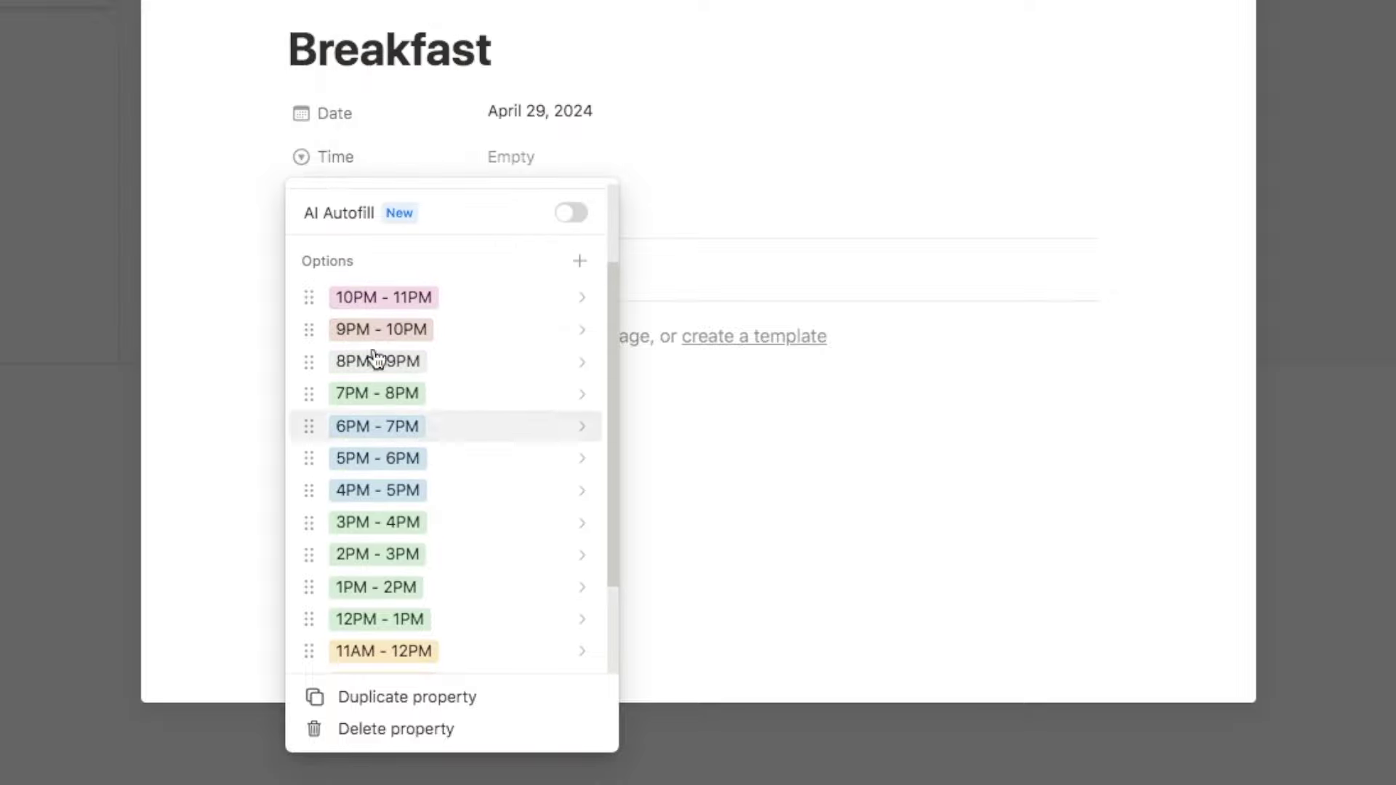
Color the Time options from 7PM to 11PM purple and close the property settings
left_click(314, 393)
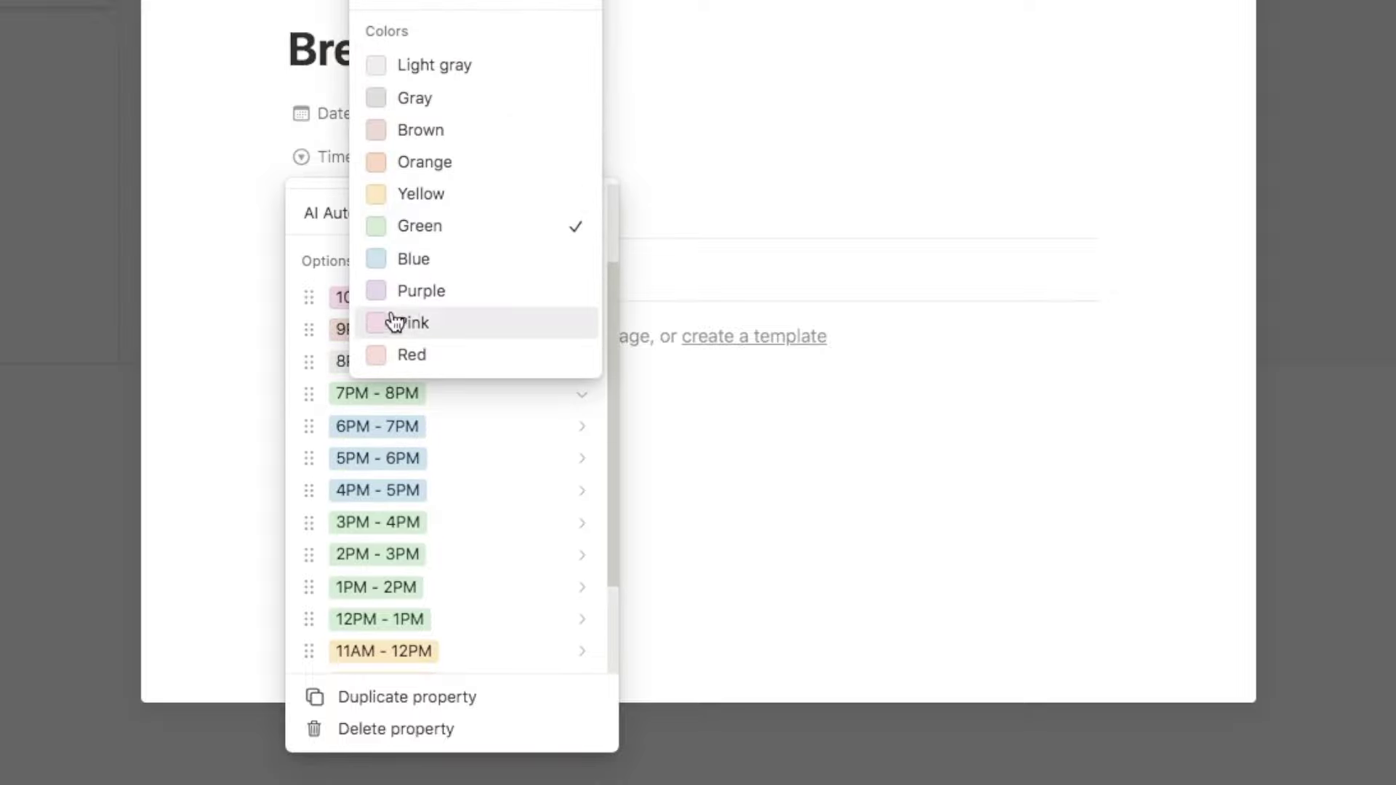
left_click(421, 291)
scroll(468, 417, "down", 4)
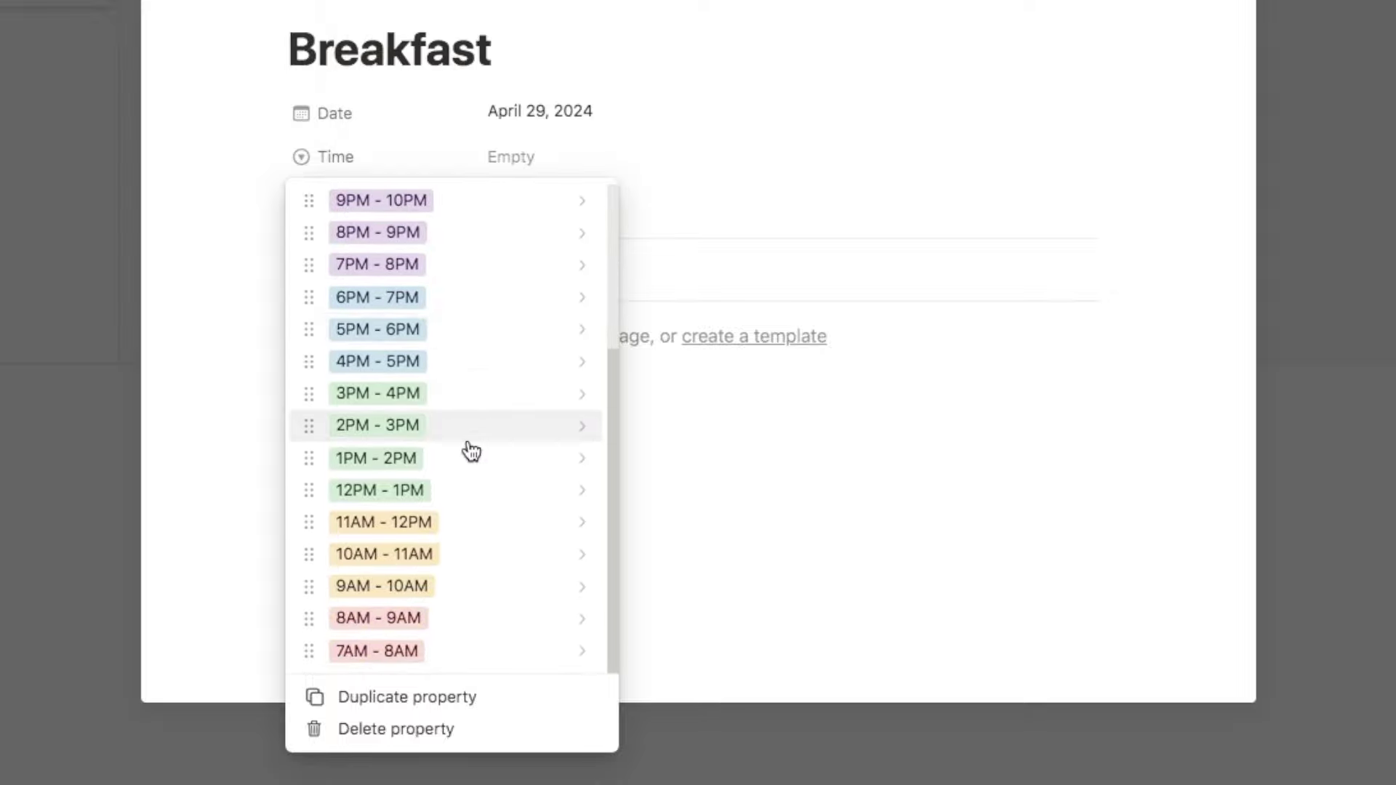
scroll(471, 452, "up", 1)
scroll(469, 476, "up", 1)
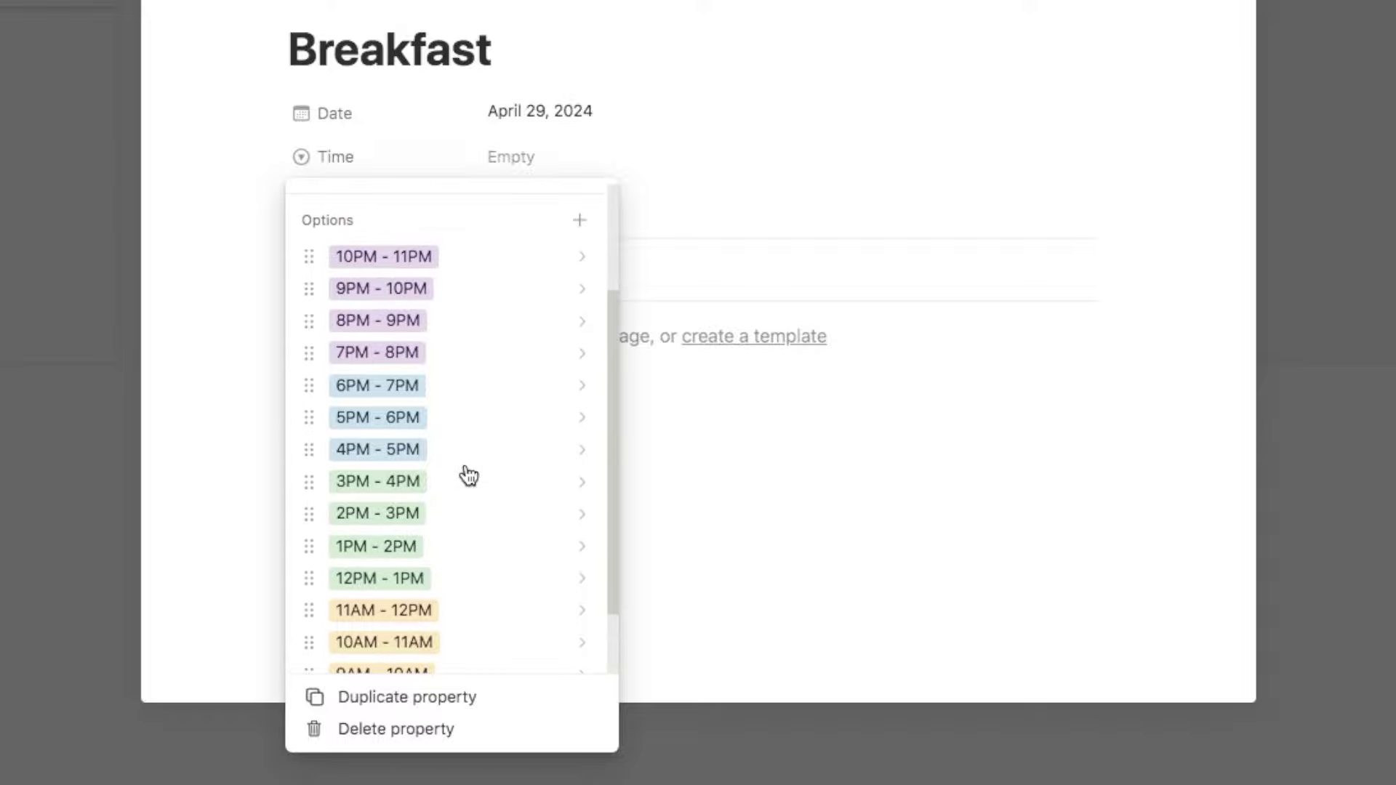
key("Escape")
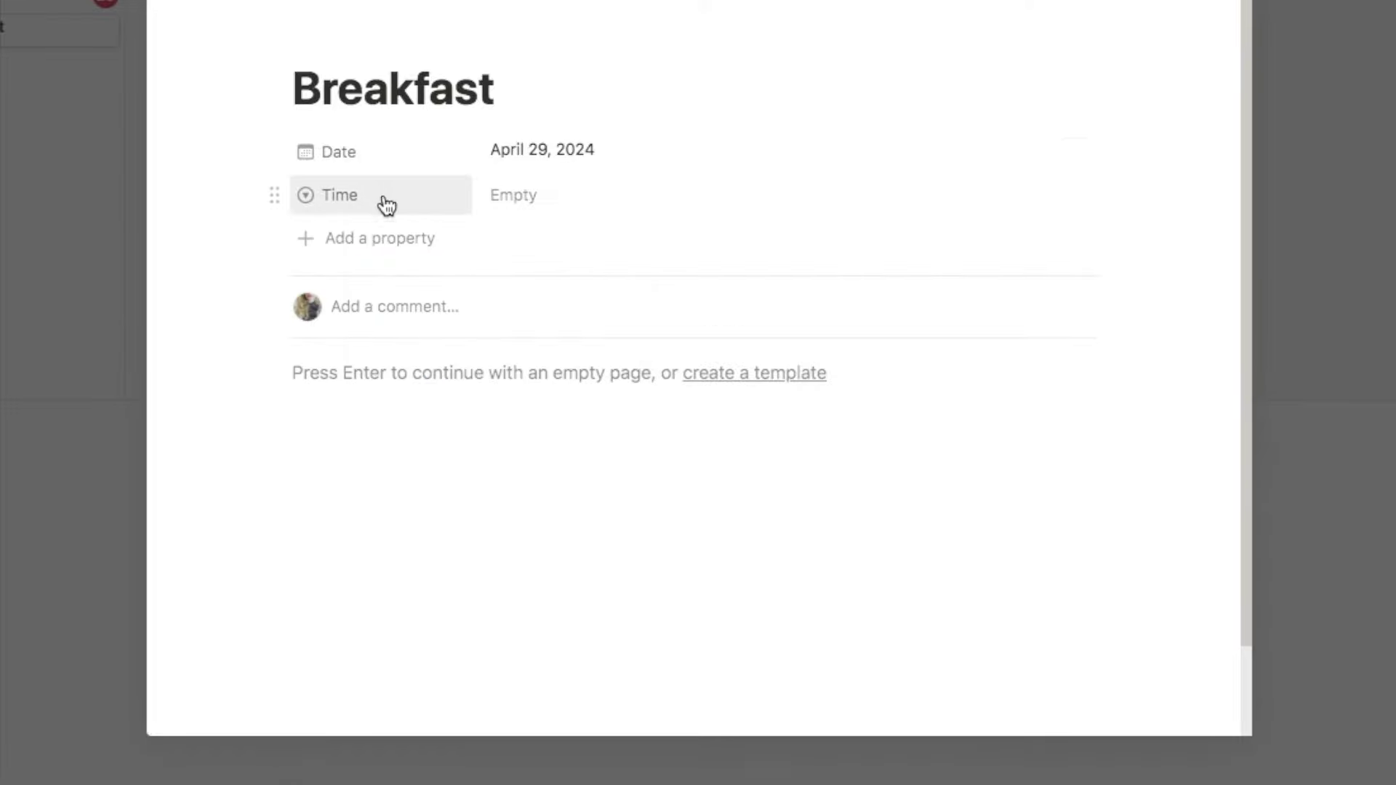
Set the Breakfast page's Time to 9AM - 10AM
left_click(512, 197)
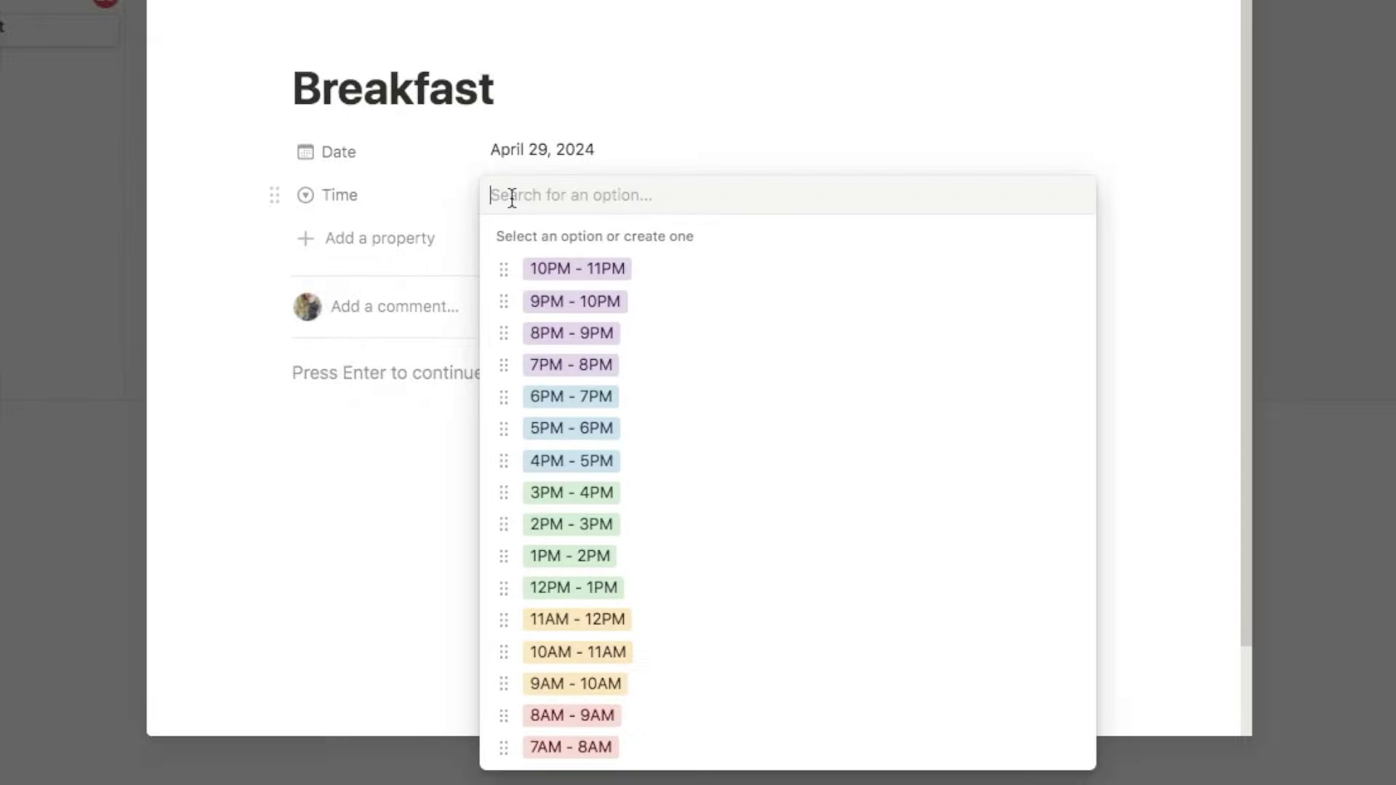
left_click(566, 685)
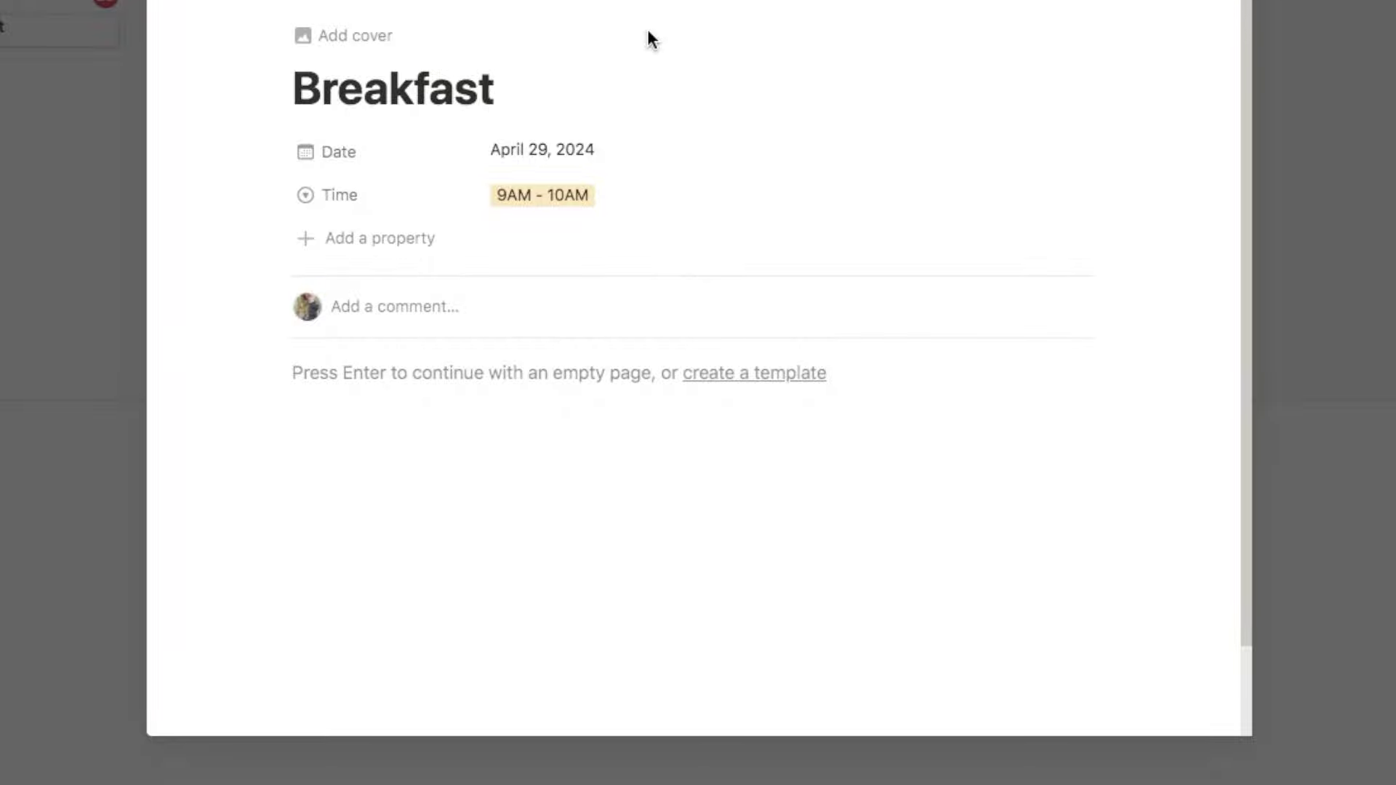
Add a checkbox property named Mark as complete to the Breakfast page and place it below Time
left_click(340, 236)
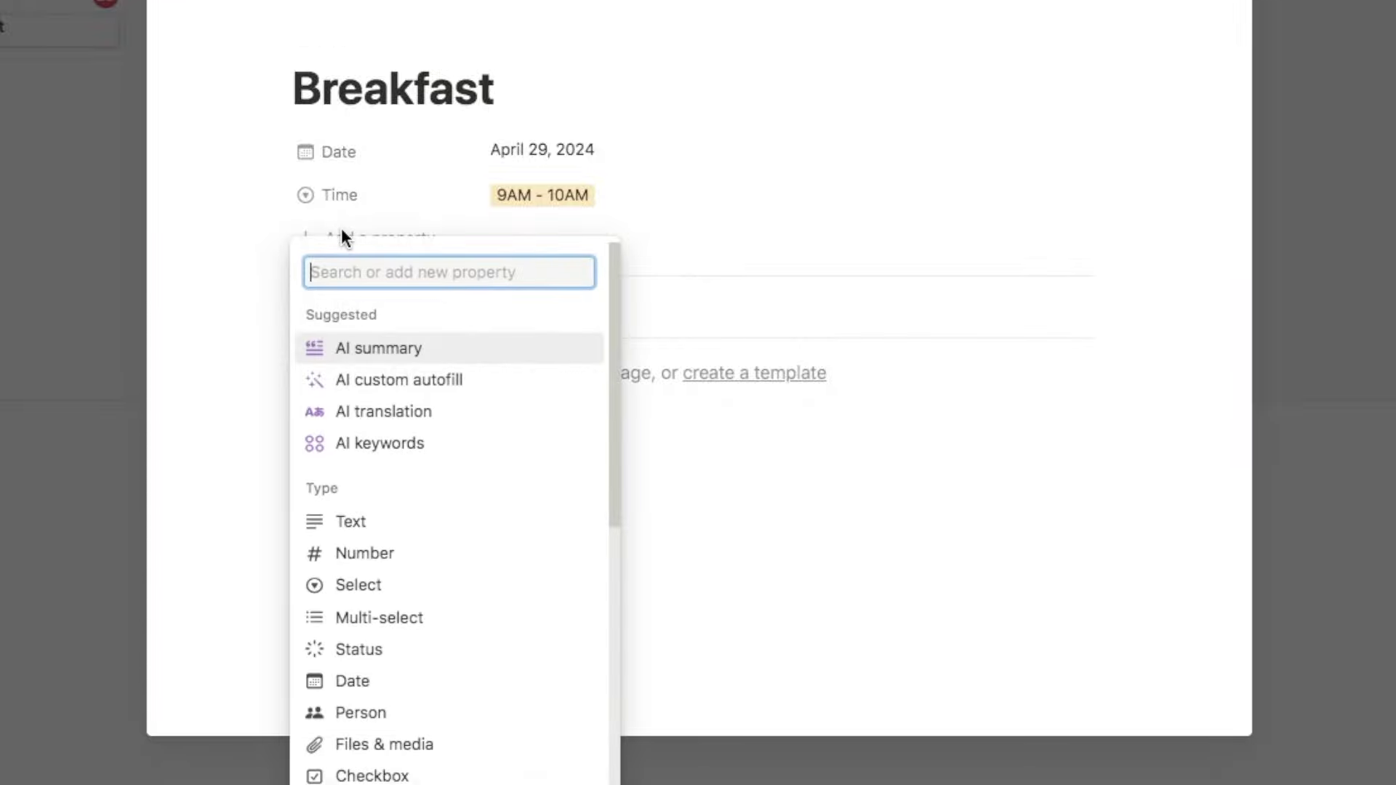
type("chec")
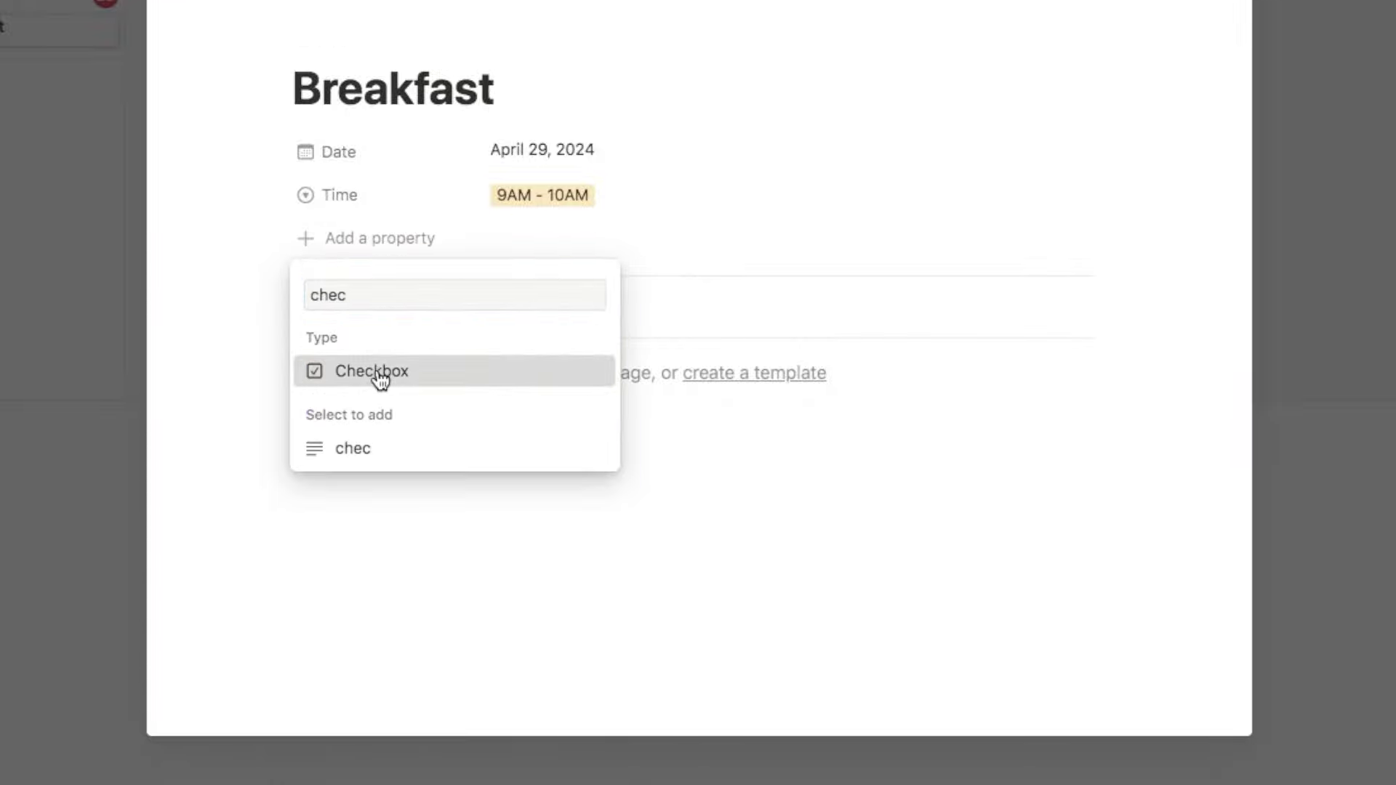
left_click(378, 374)
left_click_drag(442, 201, 358, 201)
type("Mark as complete")
key("Return")
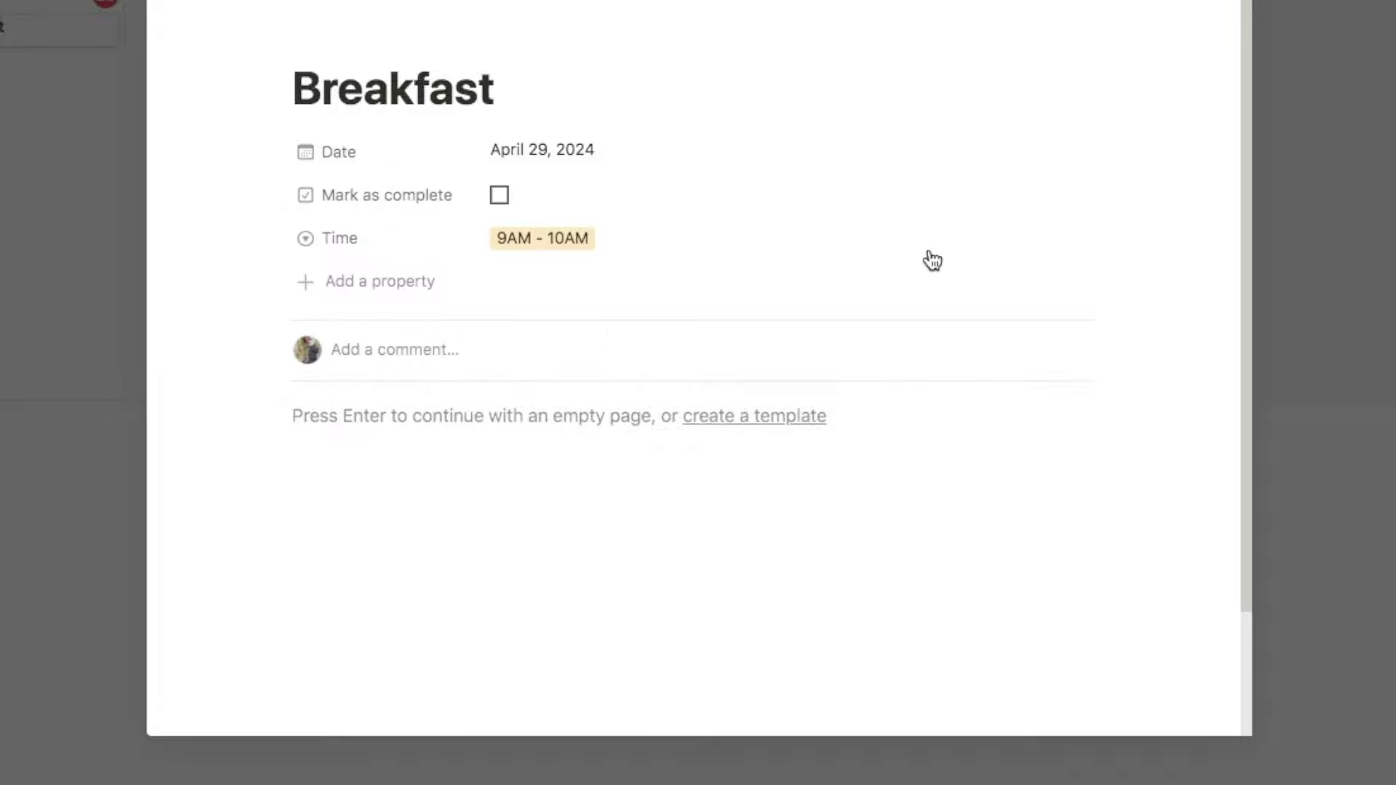
left_click_drag(275, 194, 274, 237)
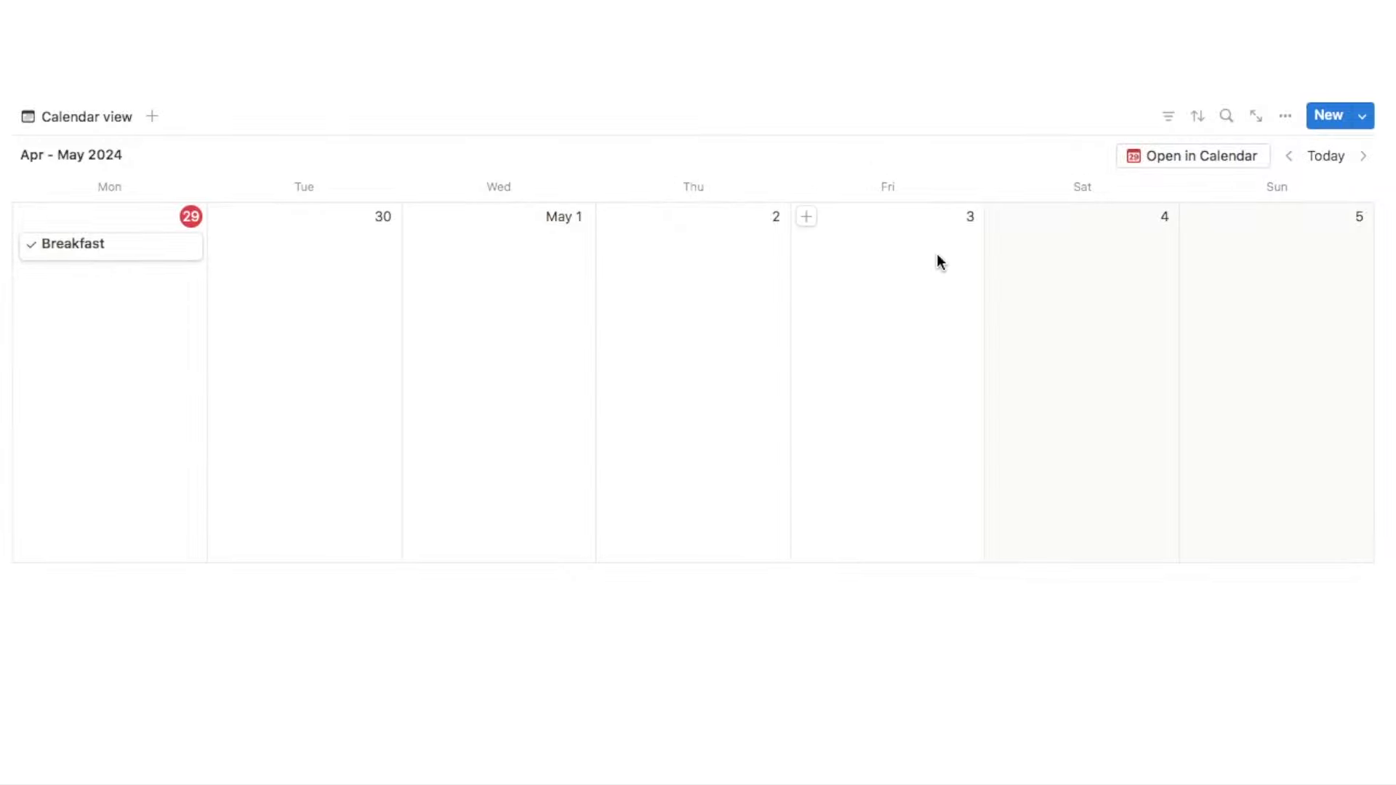
Create a new template for the Time blocking calendar database with a checkmark icon and return to the calendar
left_click(1362, 116)
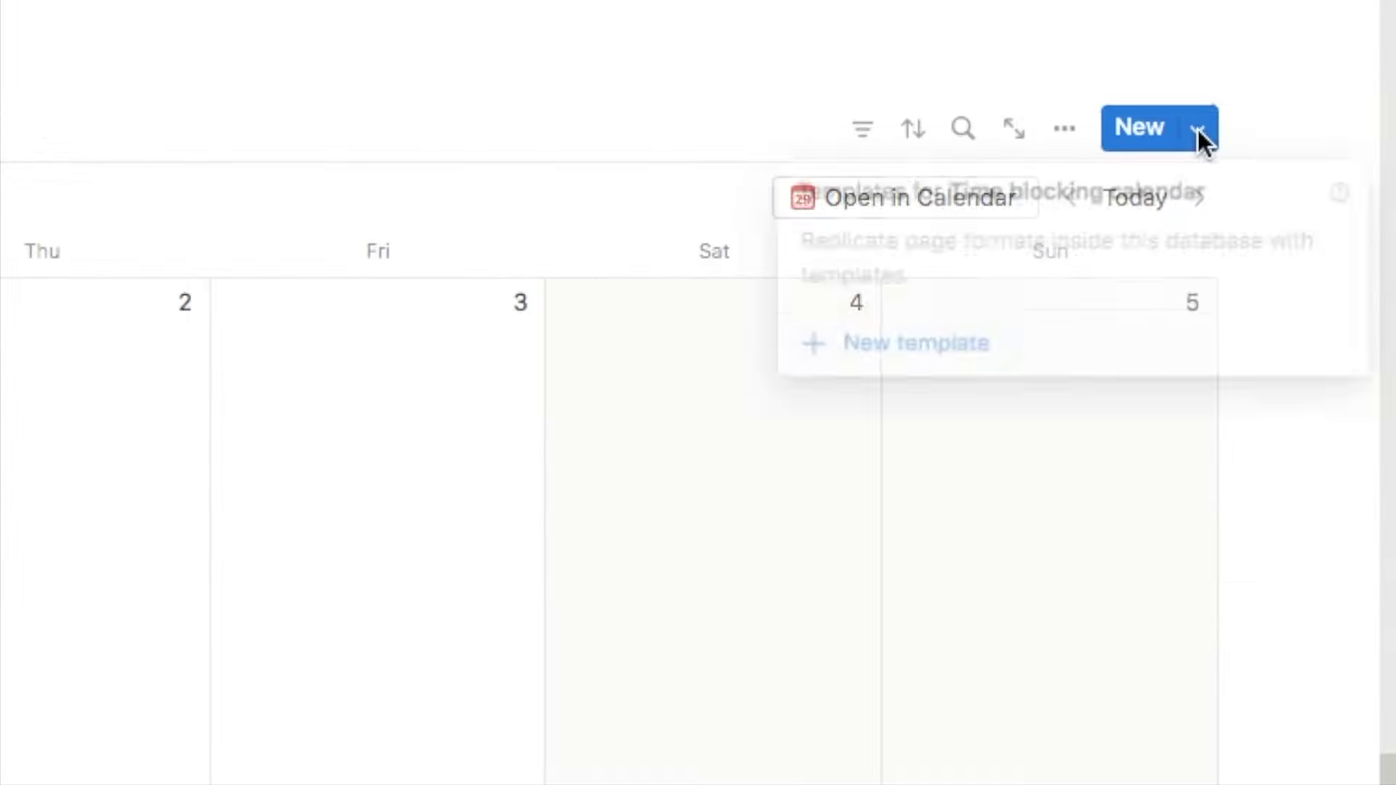
left_click(871, 351)
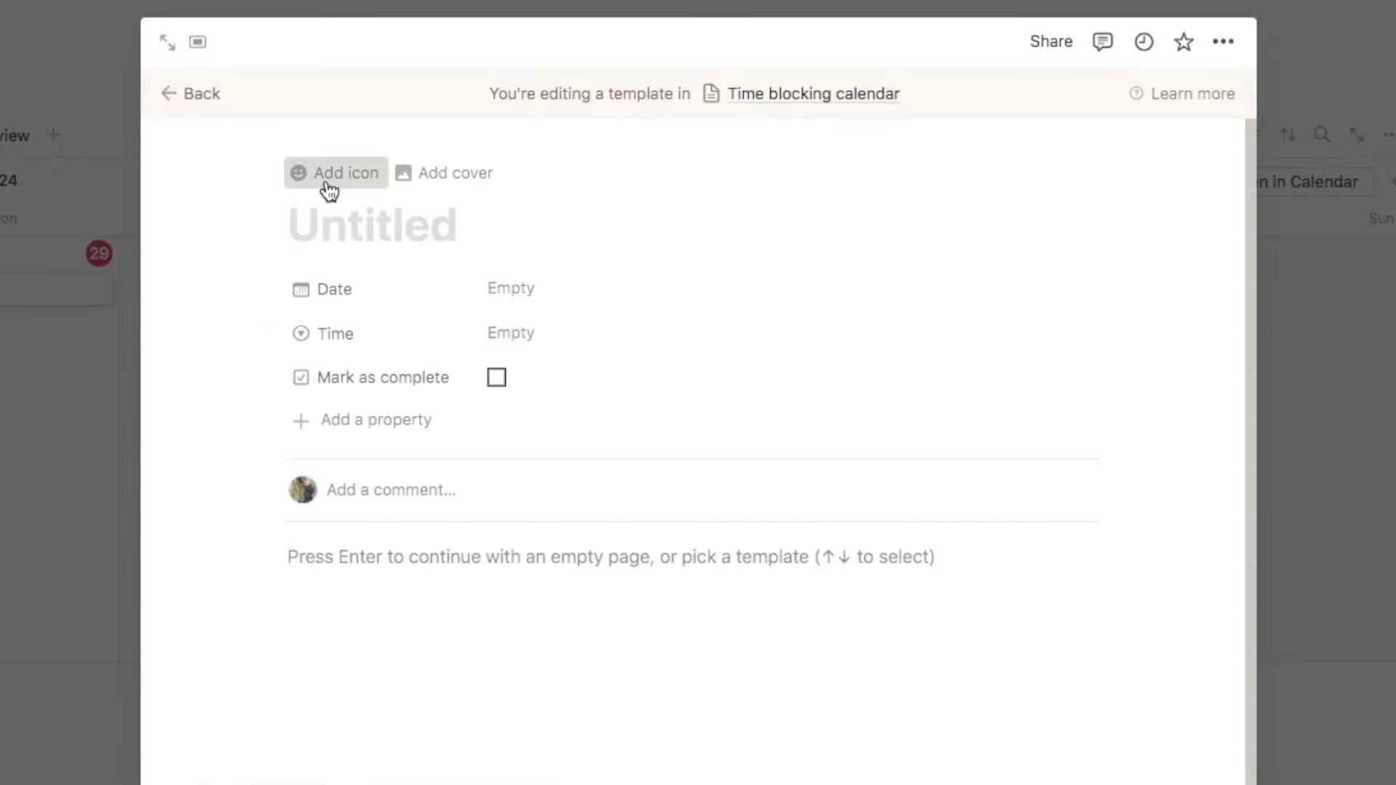
left_click(320, 186)
left_click(205, 346)
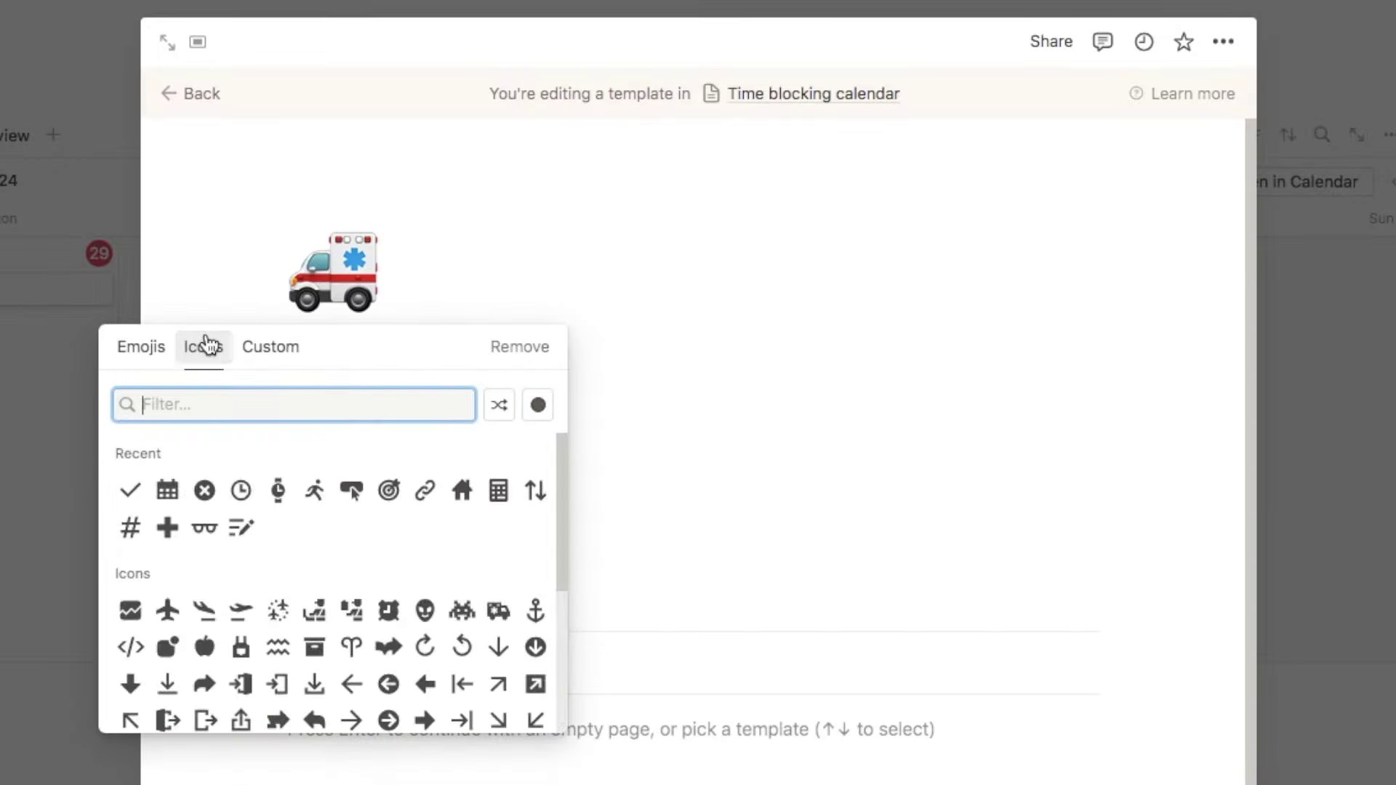
left_click(129, 497)
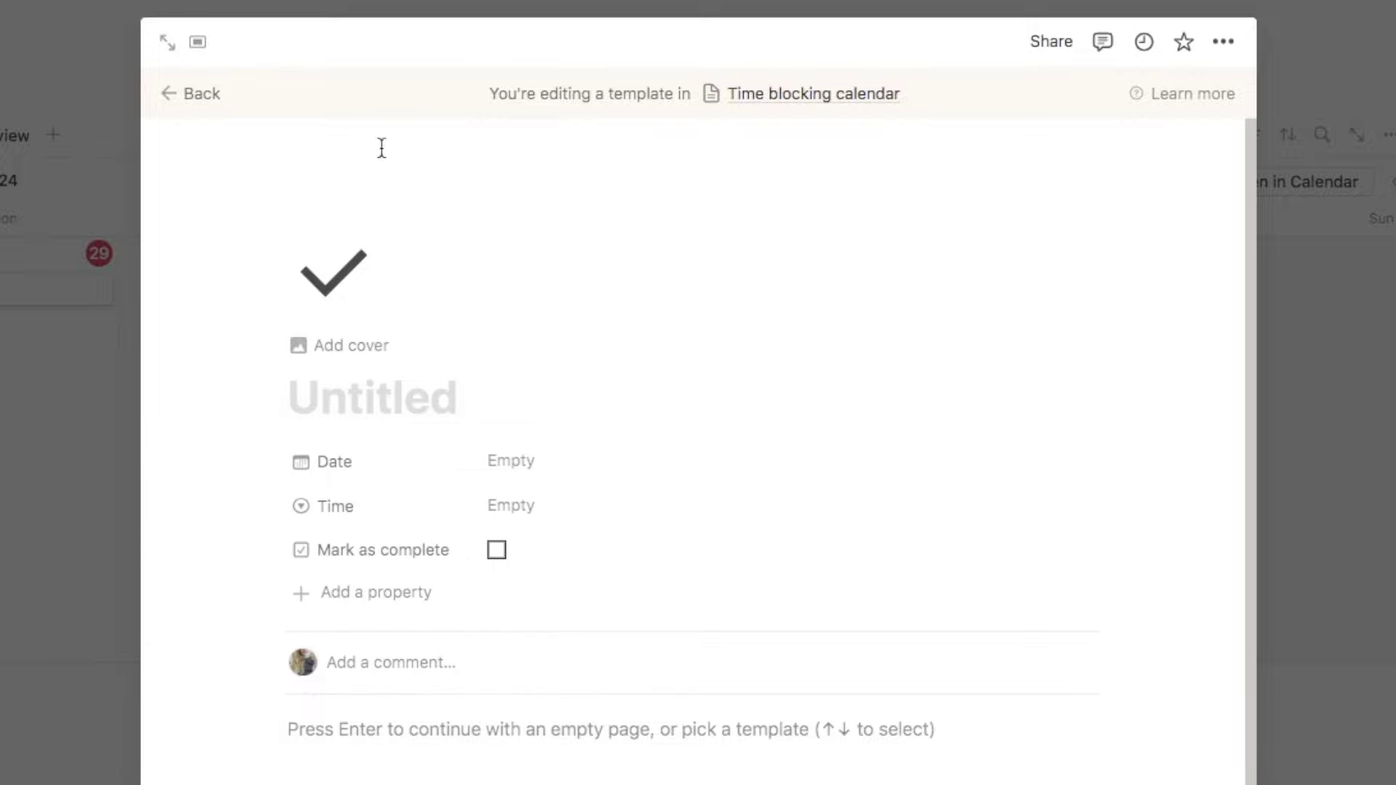
left_click(194, 95)
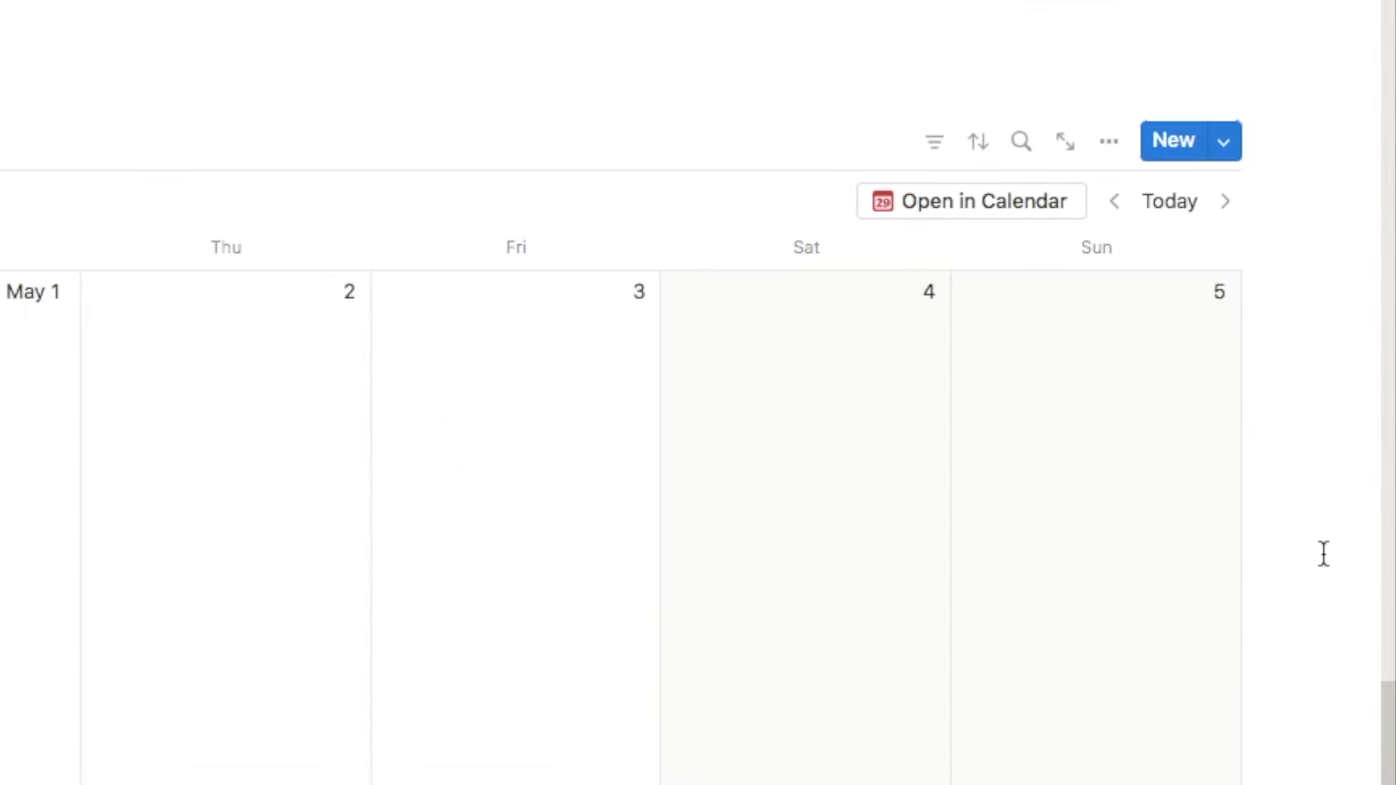
Set the untitled checkmark template as the default for all views of the database
left_click(1225, 149)
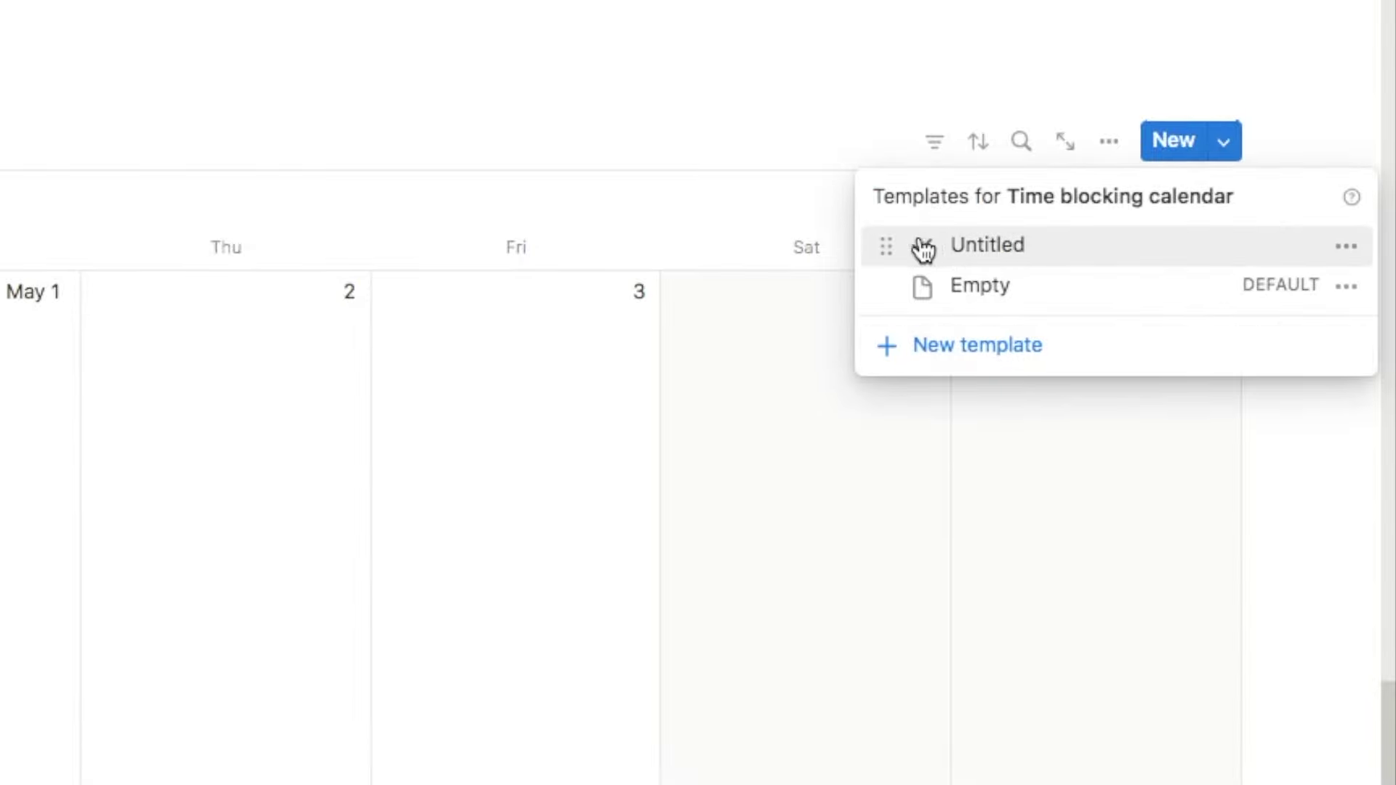
left_click(1348, 248)
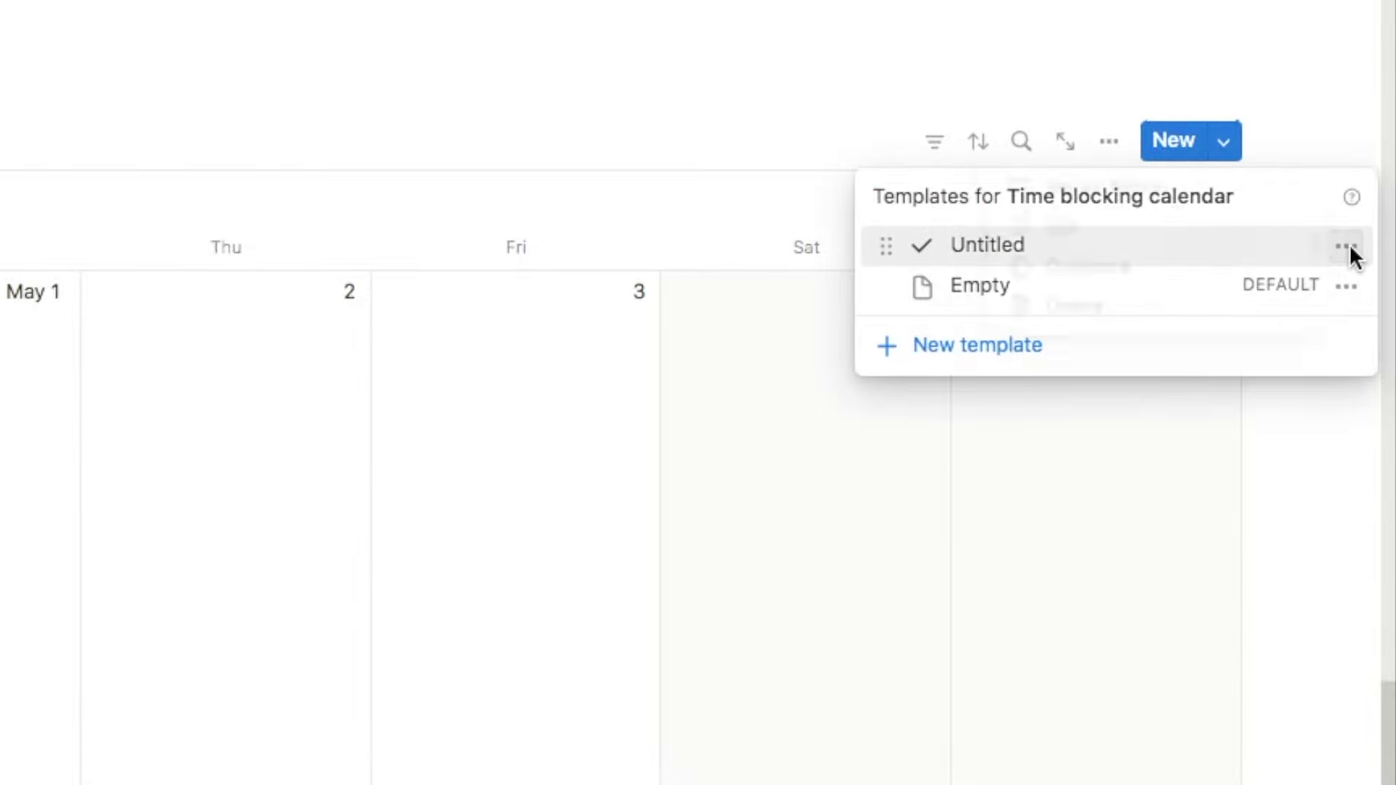
left_click(1108, 210)
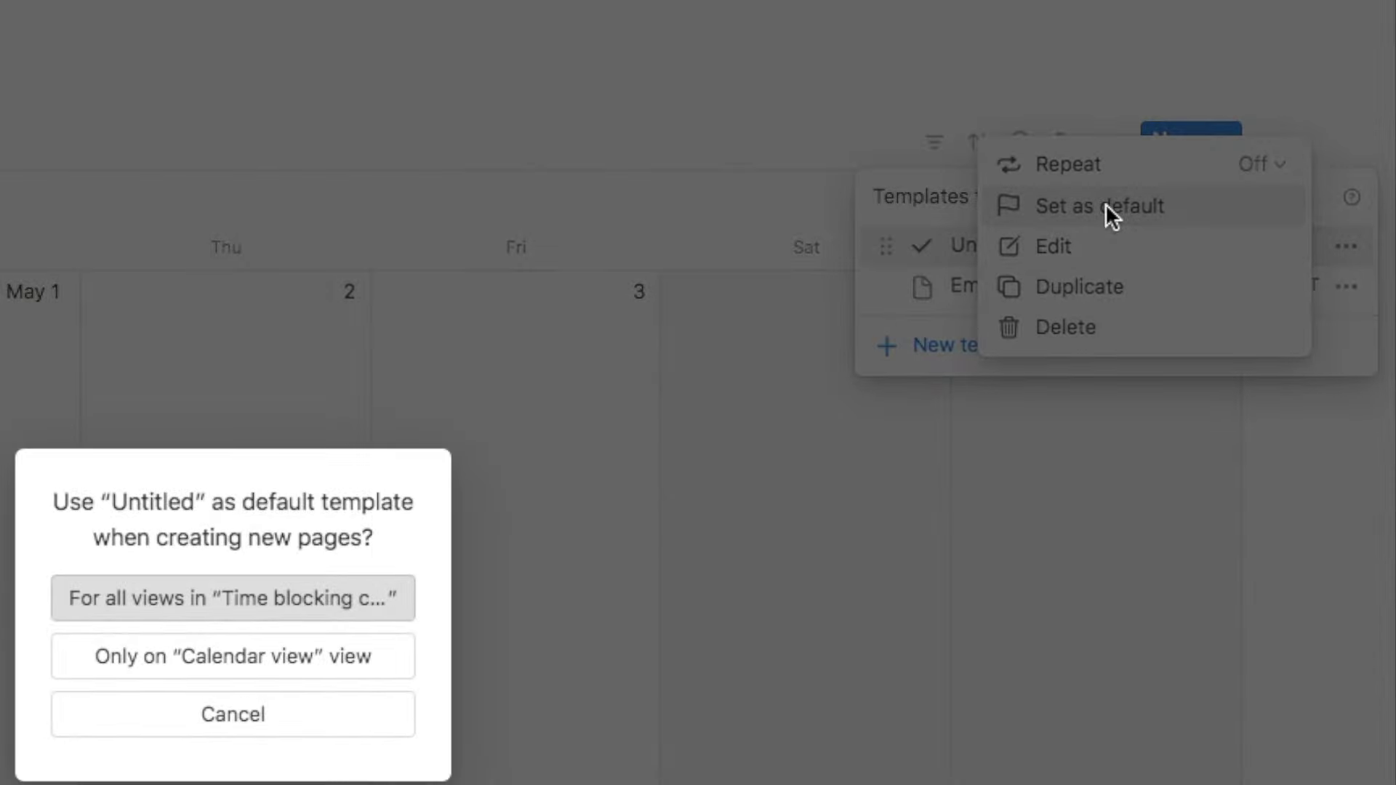
left_click(145, 599)
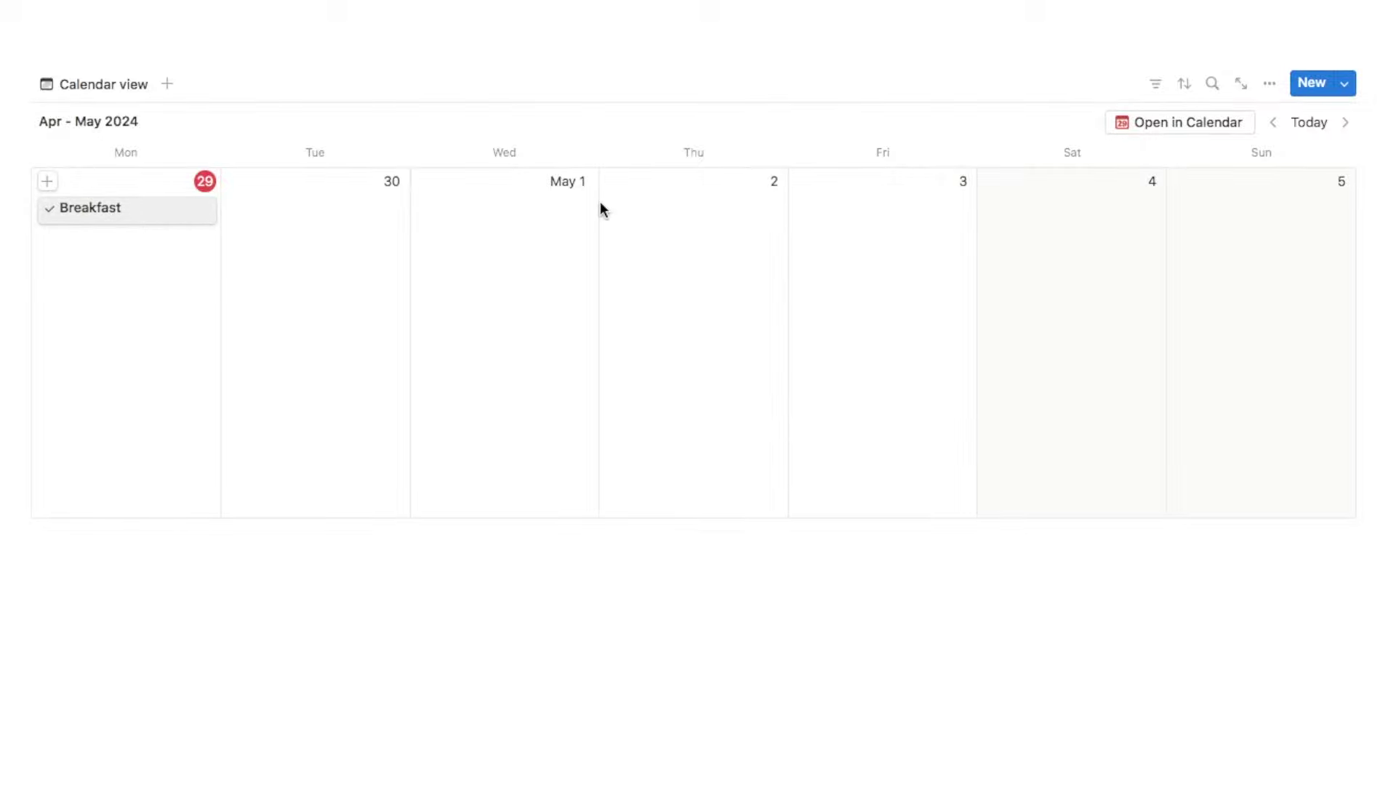
Show the Time and Mark as complete properties on the calendar cards, and check off Breakfast as complete
left_click(1270, 83)
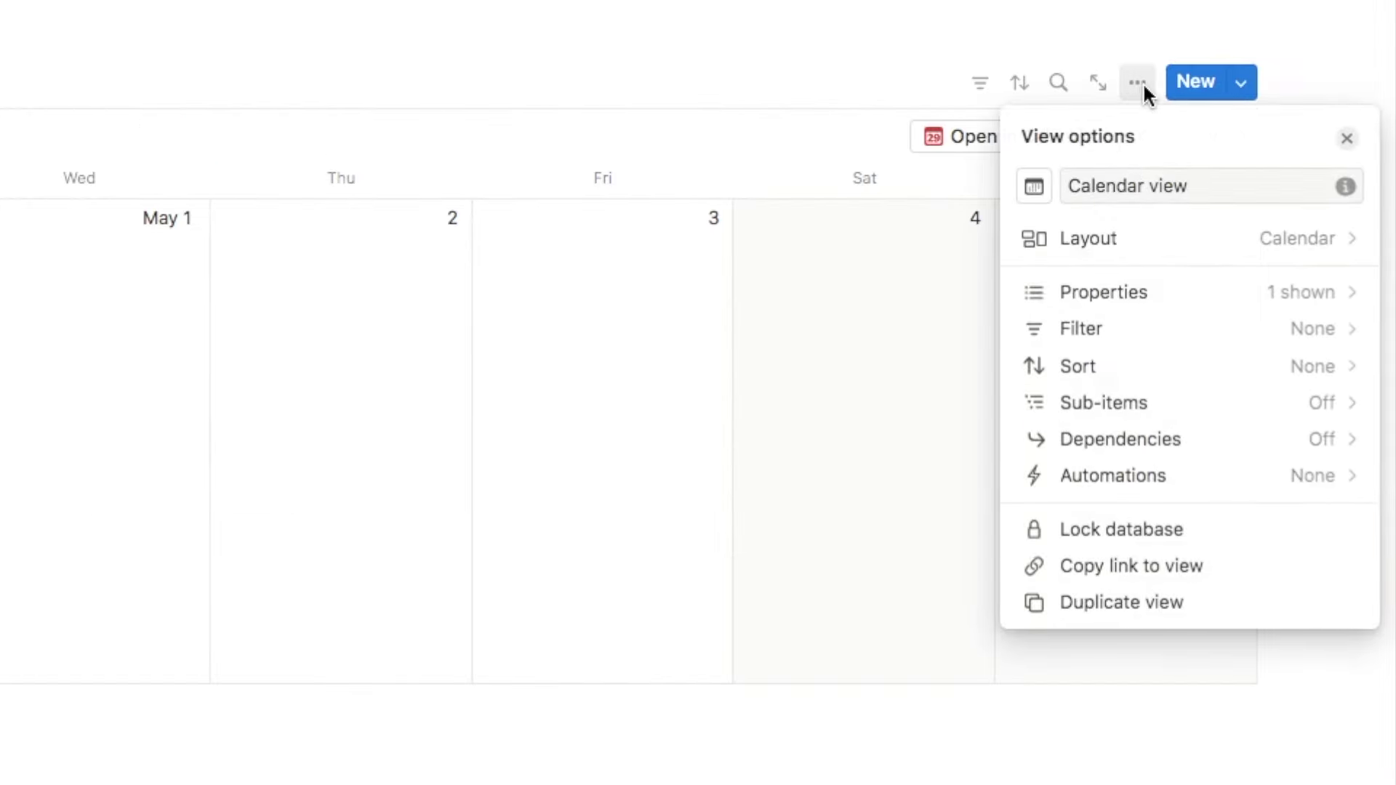
left_click(1088, 297)
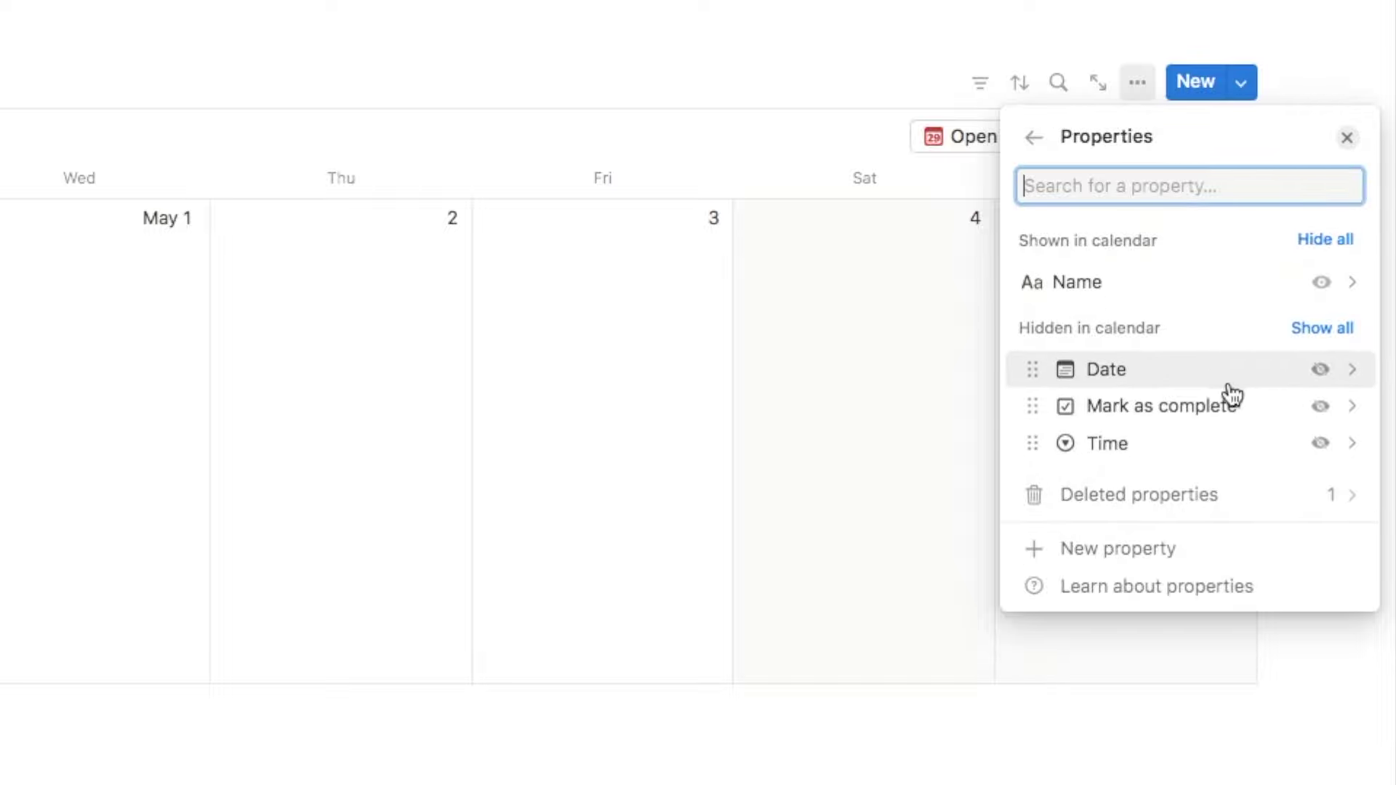
left_click(1321, 444)
left_click(1320, 445)
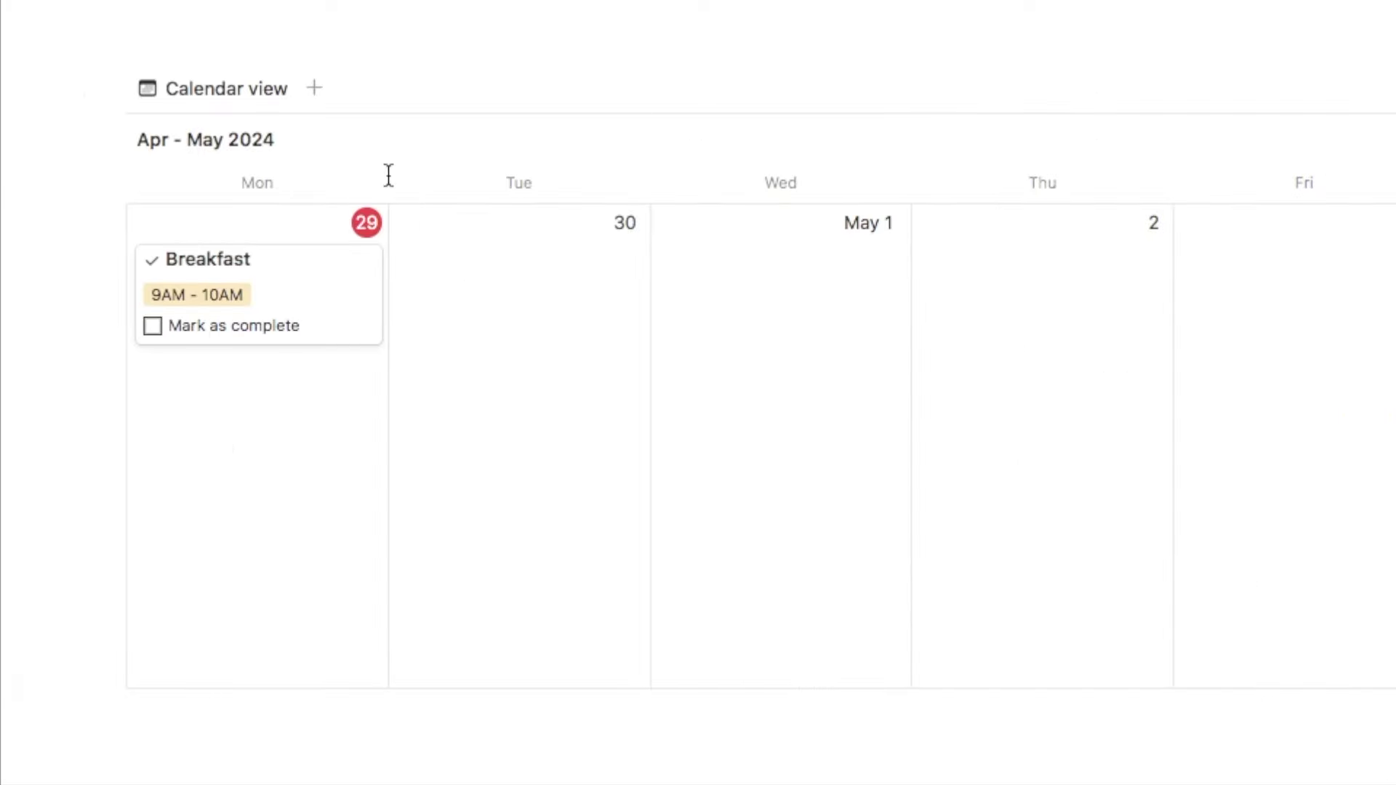
left_click(153, 326)
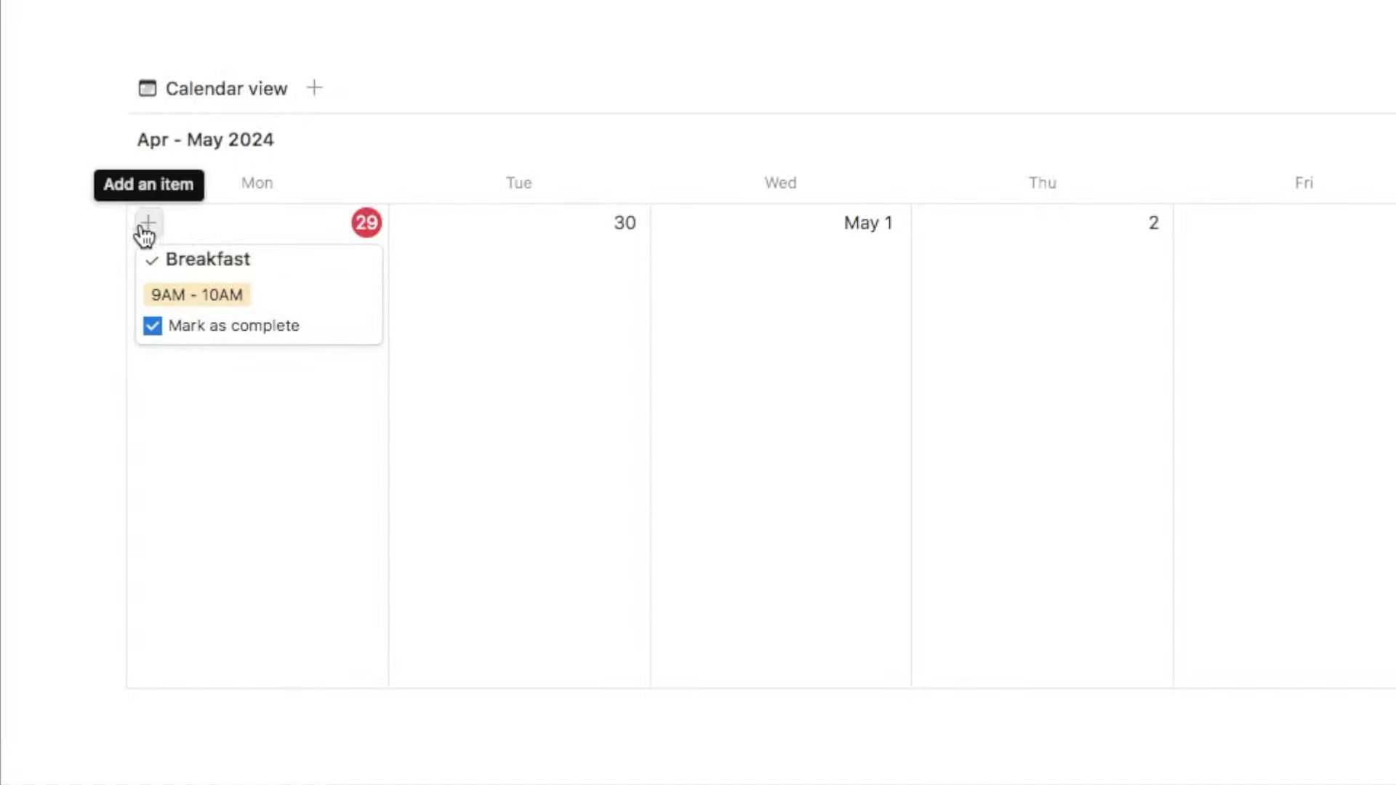
Add an Emails item to Monday, April 29 with its Time set to 3PM - 4PM
left_click(149, 224)
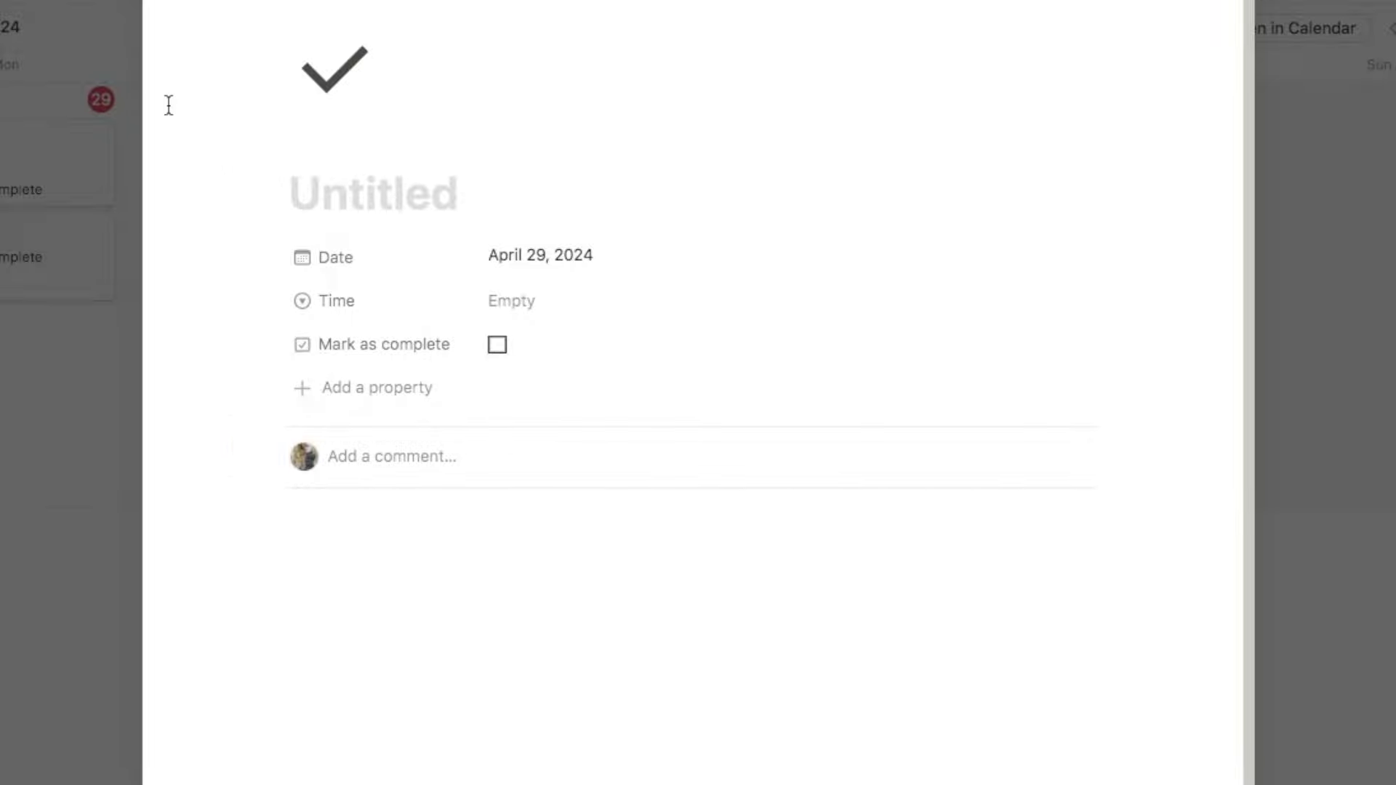
type("Emails")
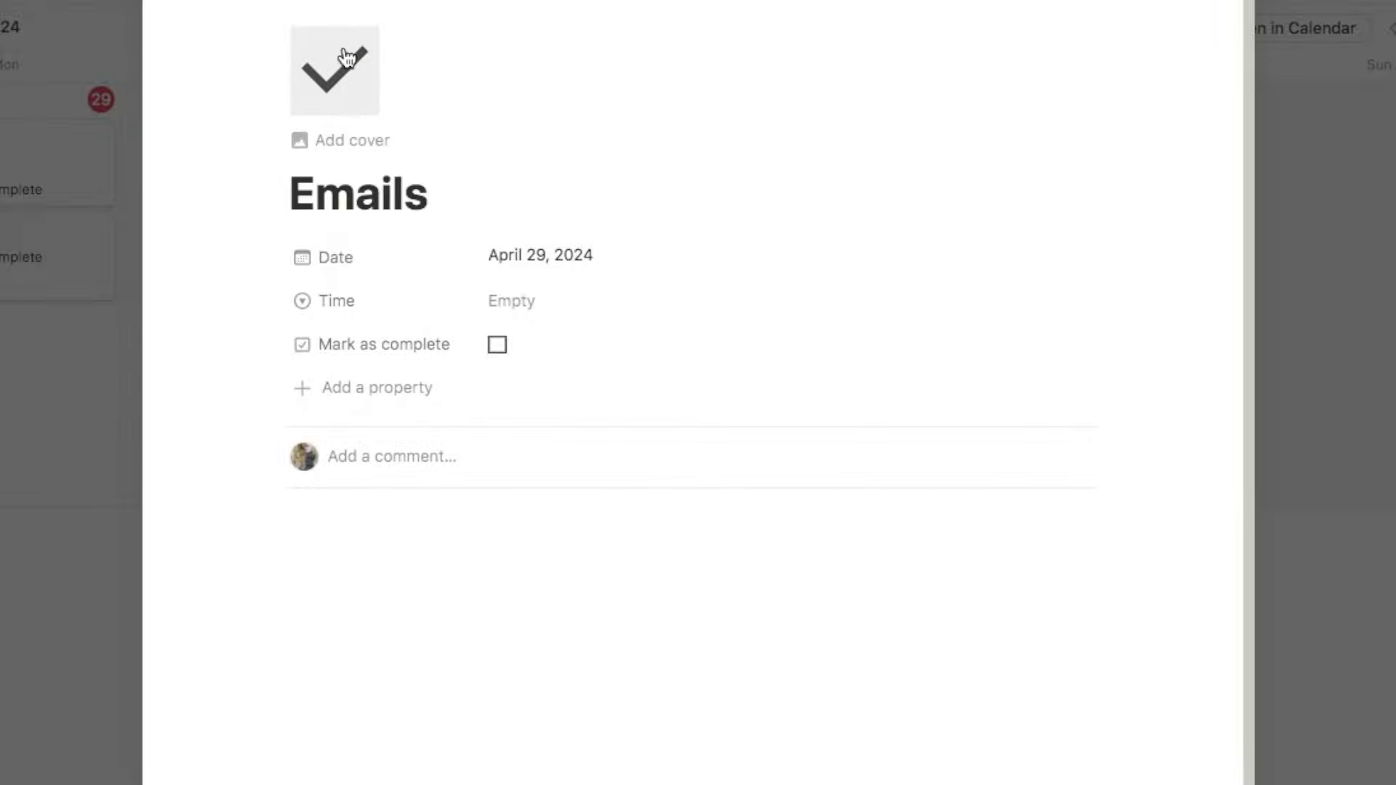
left_click(505, 303)
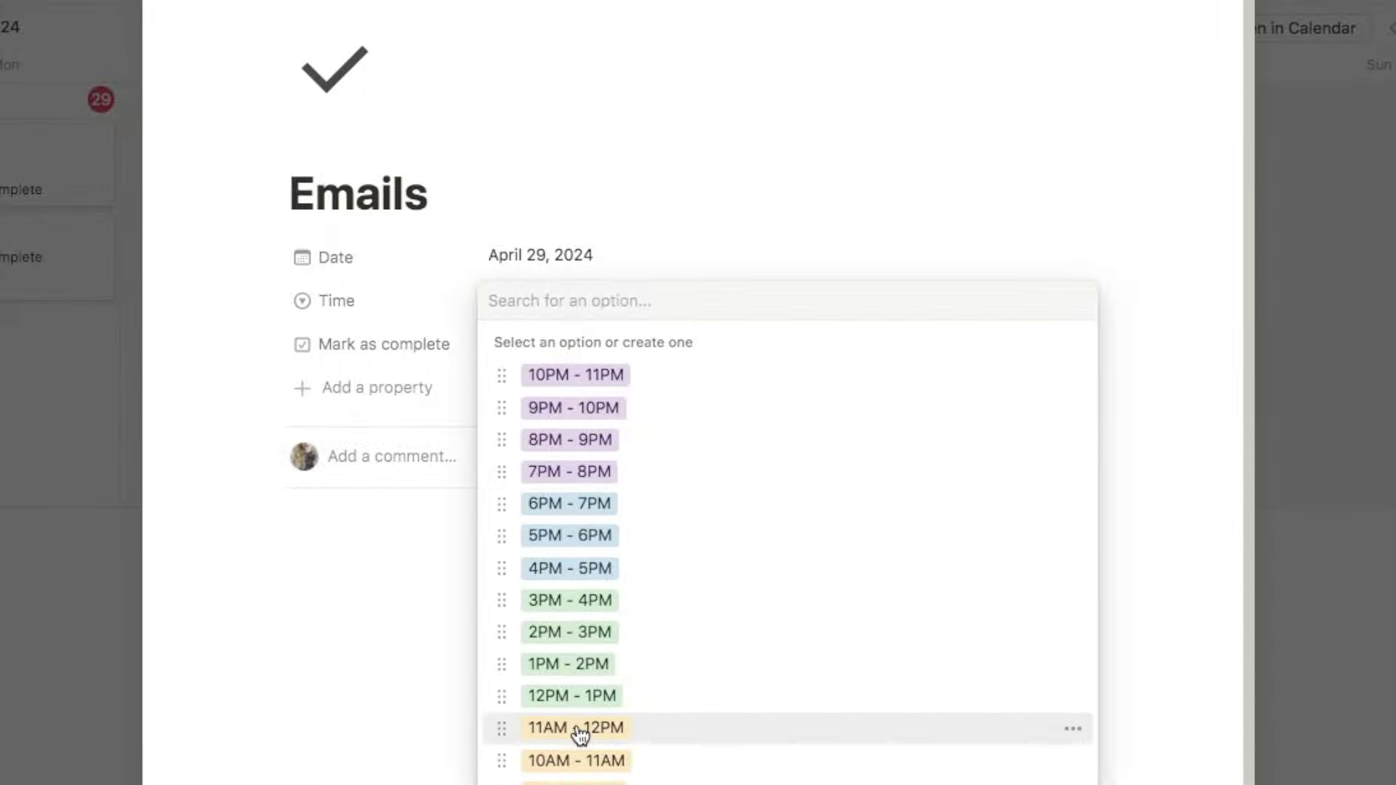
left_click(573, 602)
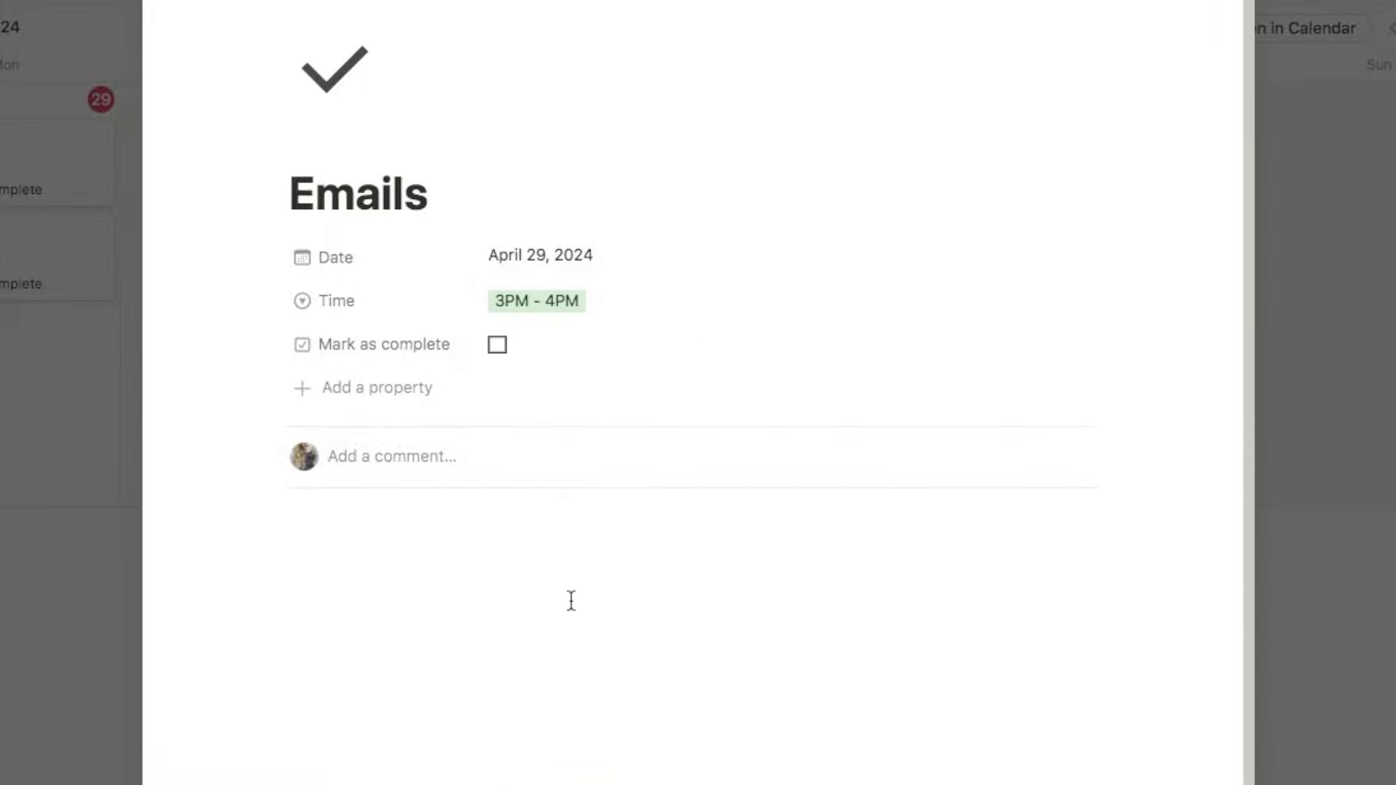
key("Escape")
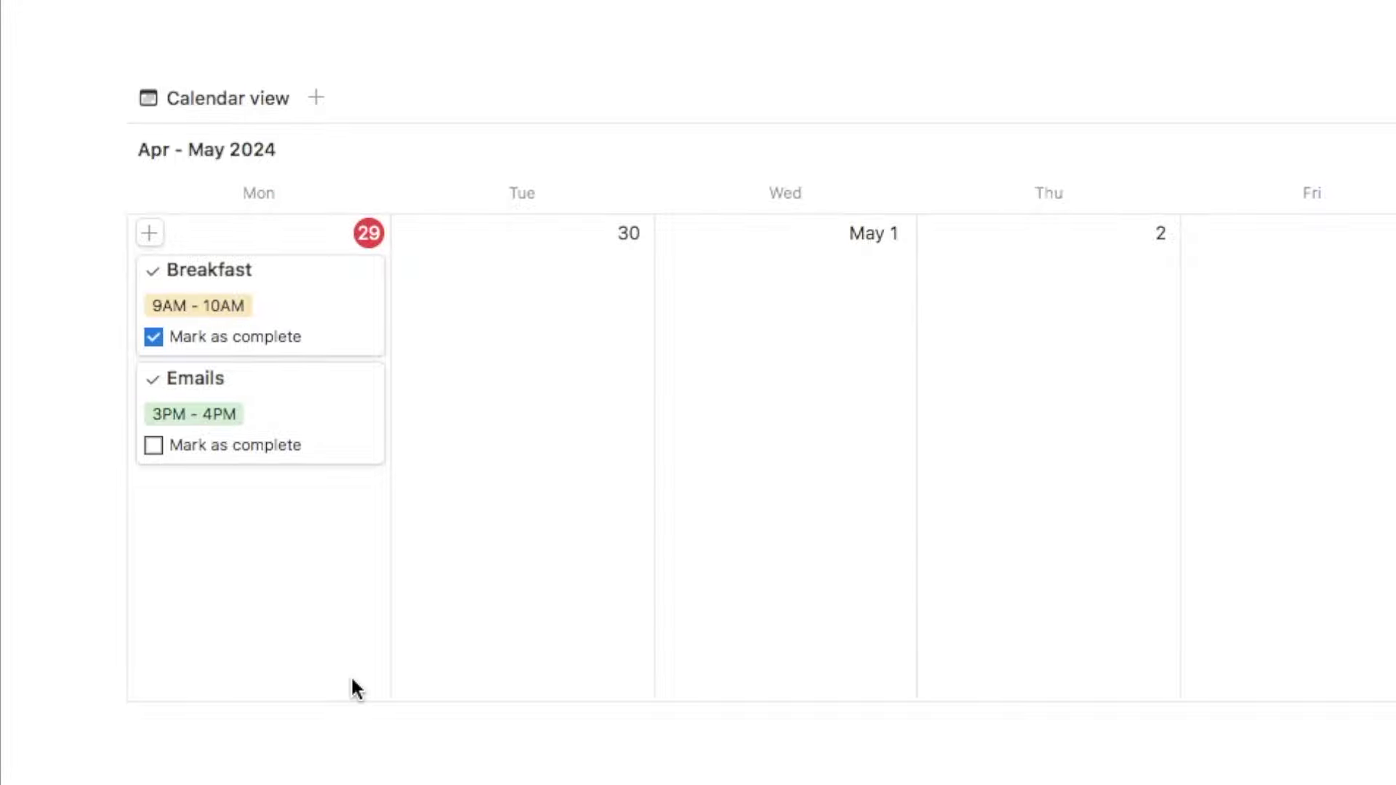
Add a Yoga item to Monday, April 29 with its Time set to 10AM - 11AM
left_click(151, 237)
type("Yoga")
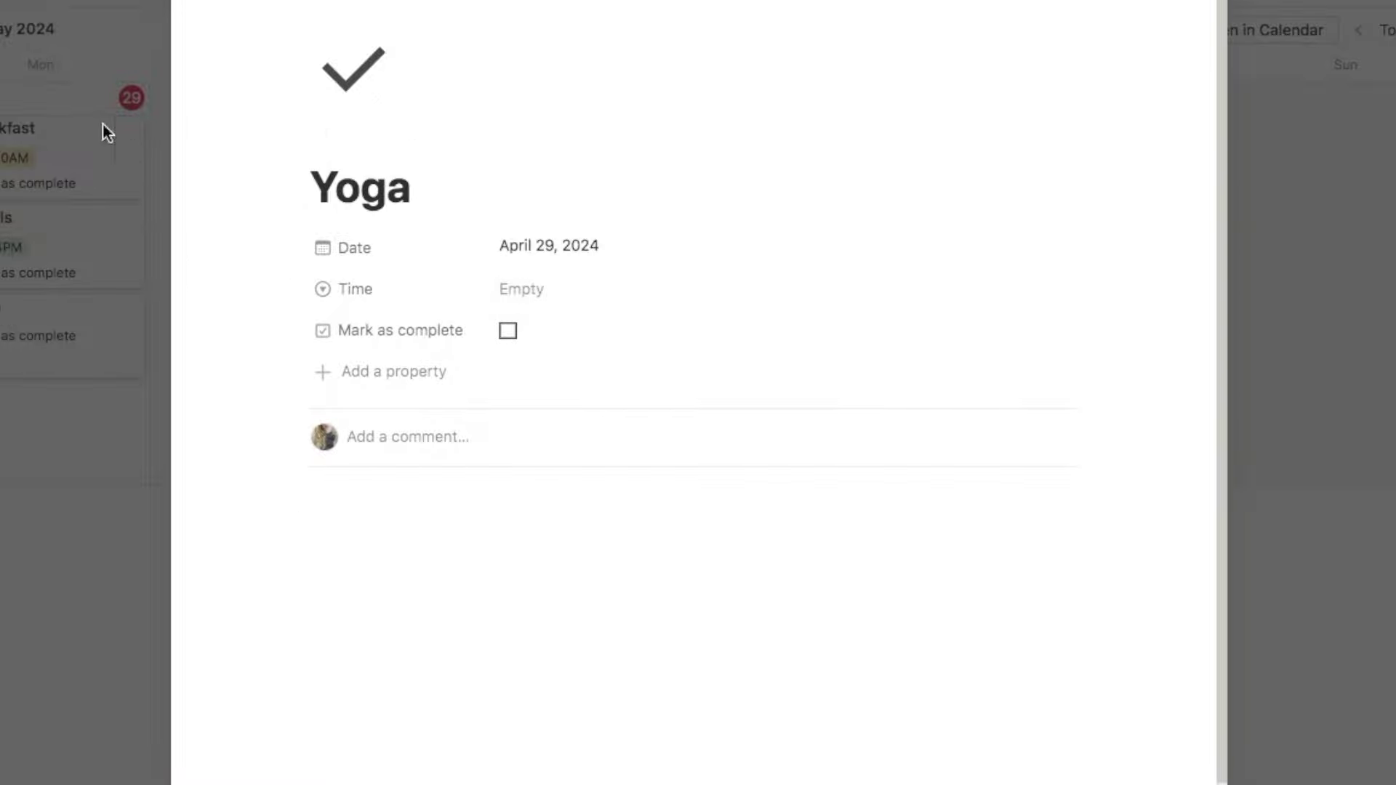
left_click(534, 291)
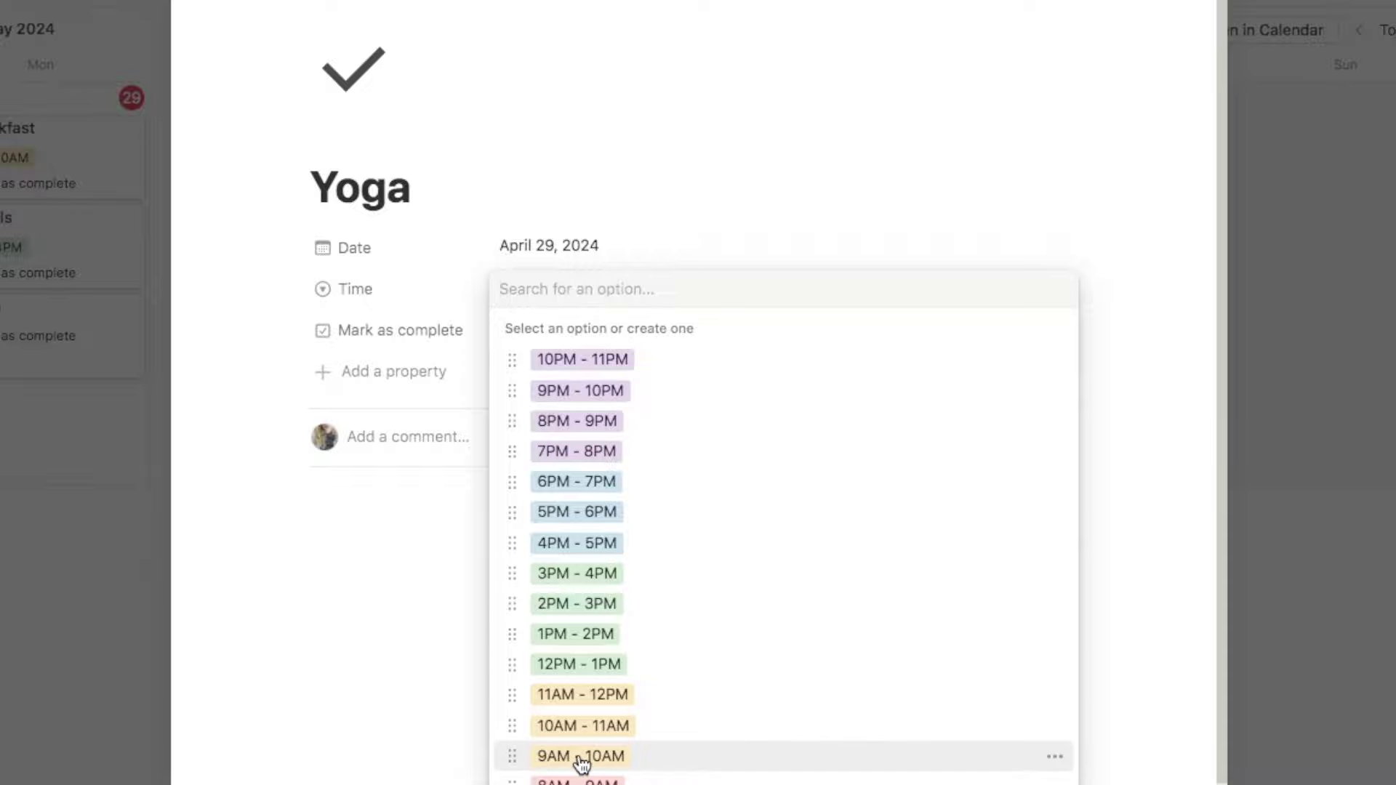
left_click(590, 727)
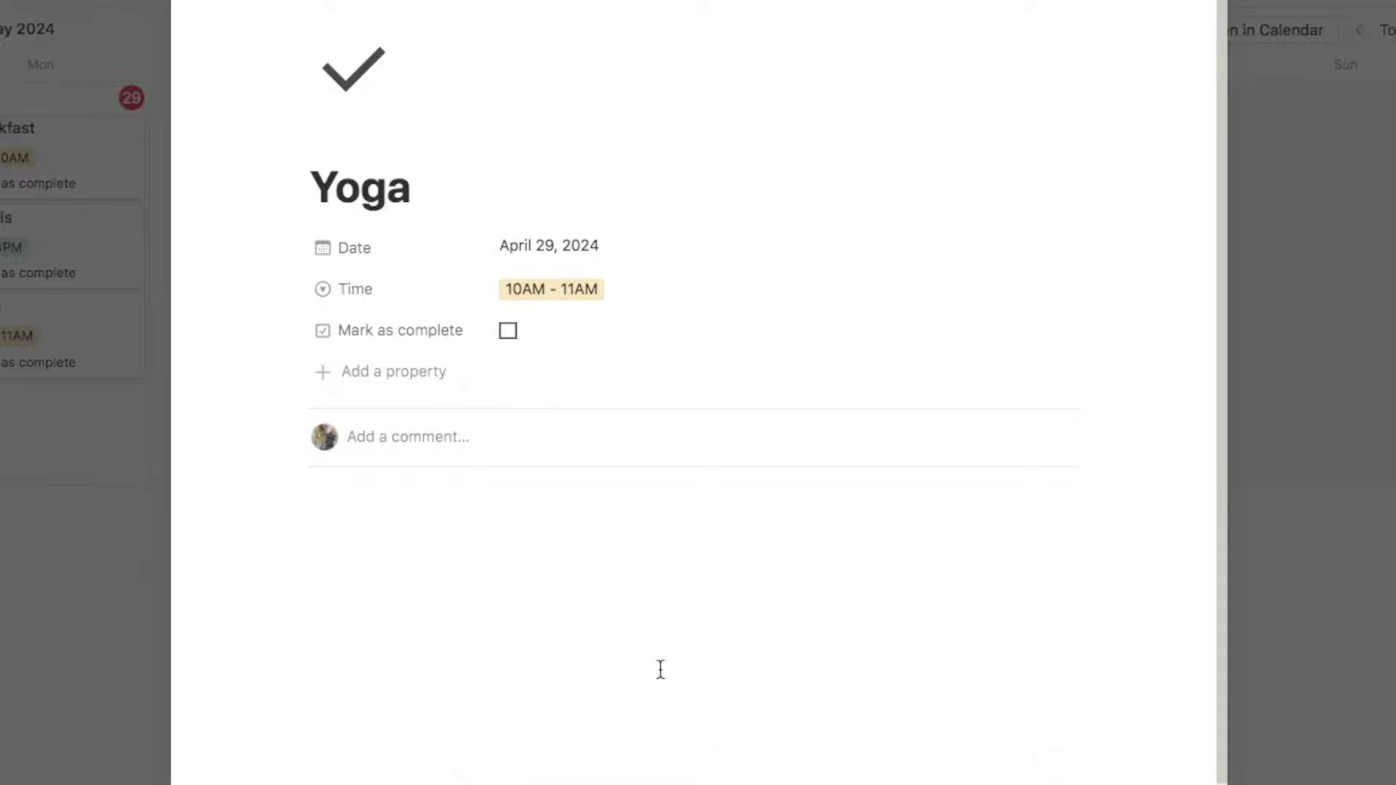
key("Escape")
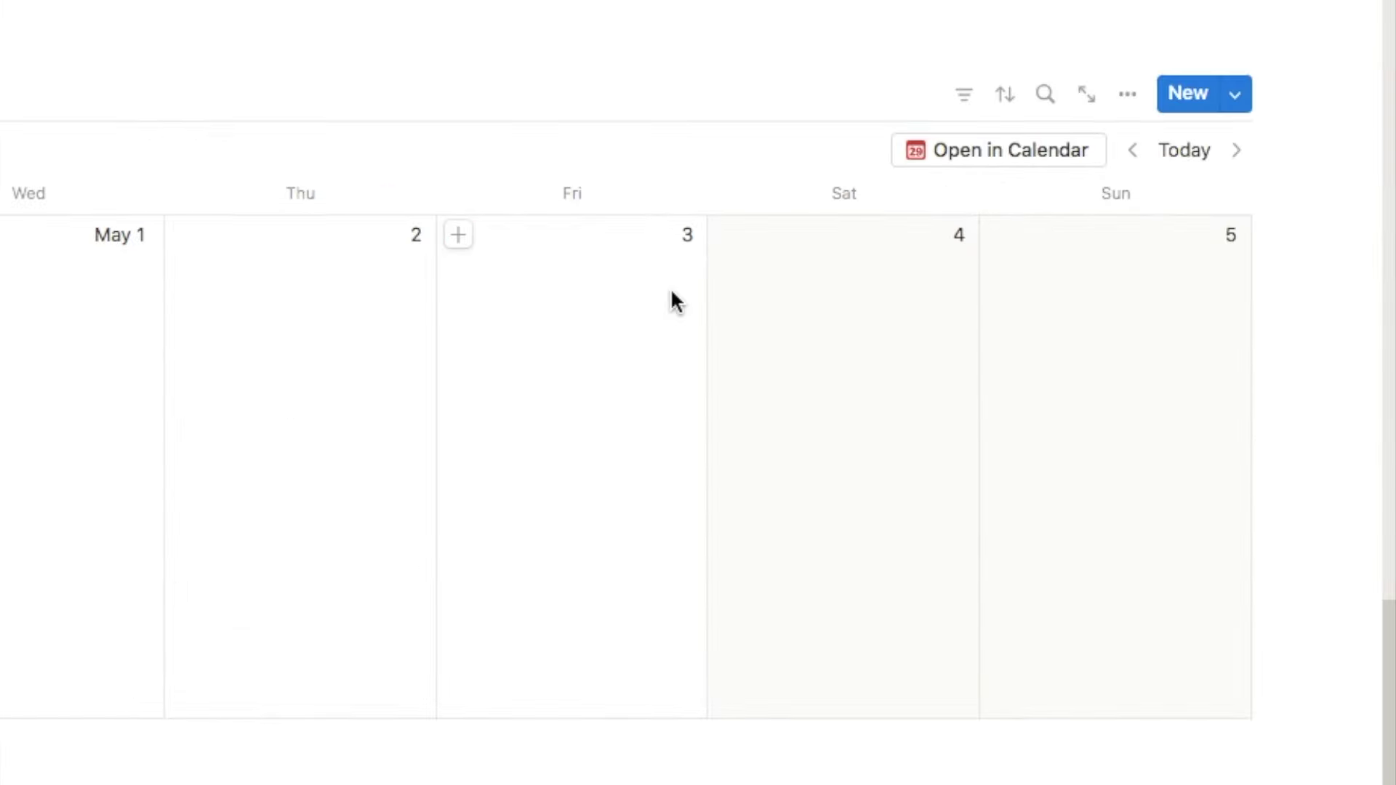
Sort the calendar items by Time in descending order
left_click(1004, 94)
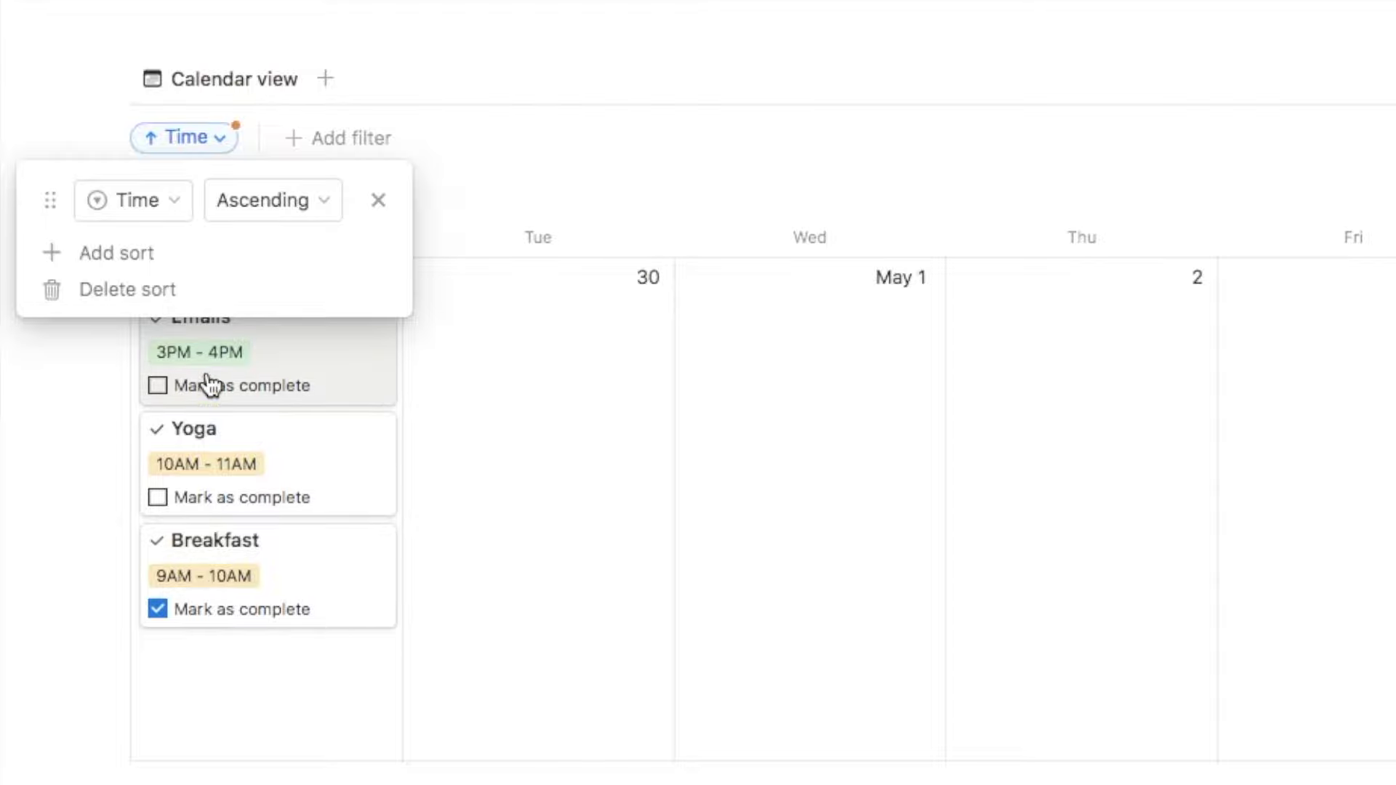
left_click(272, 202)
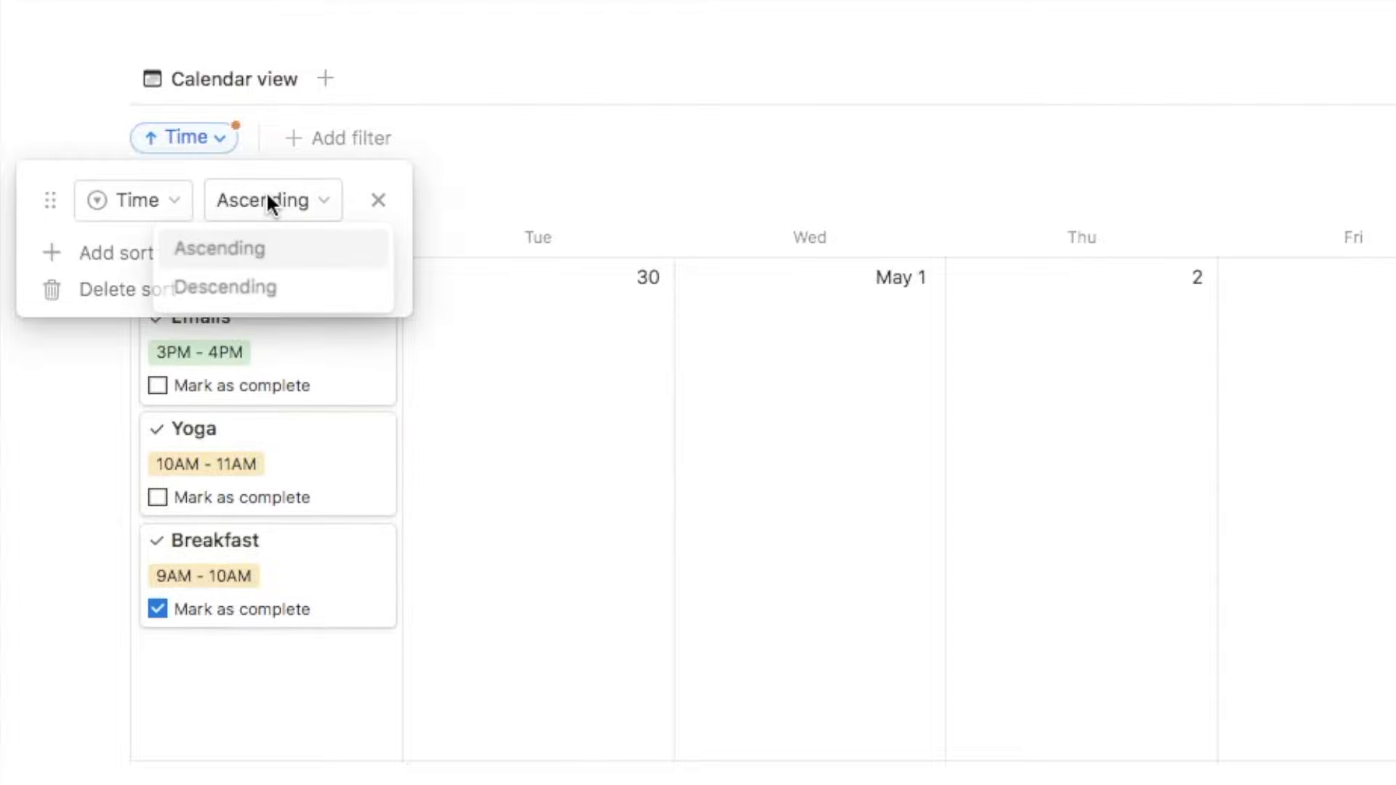
left_click(230, 291)
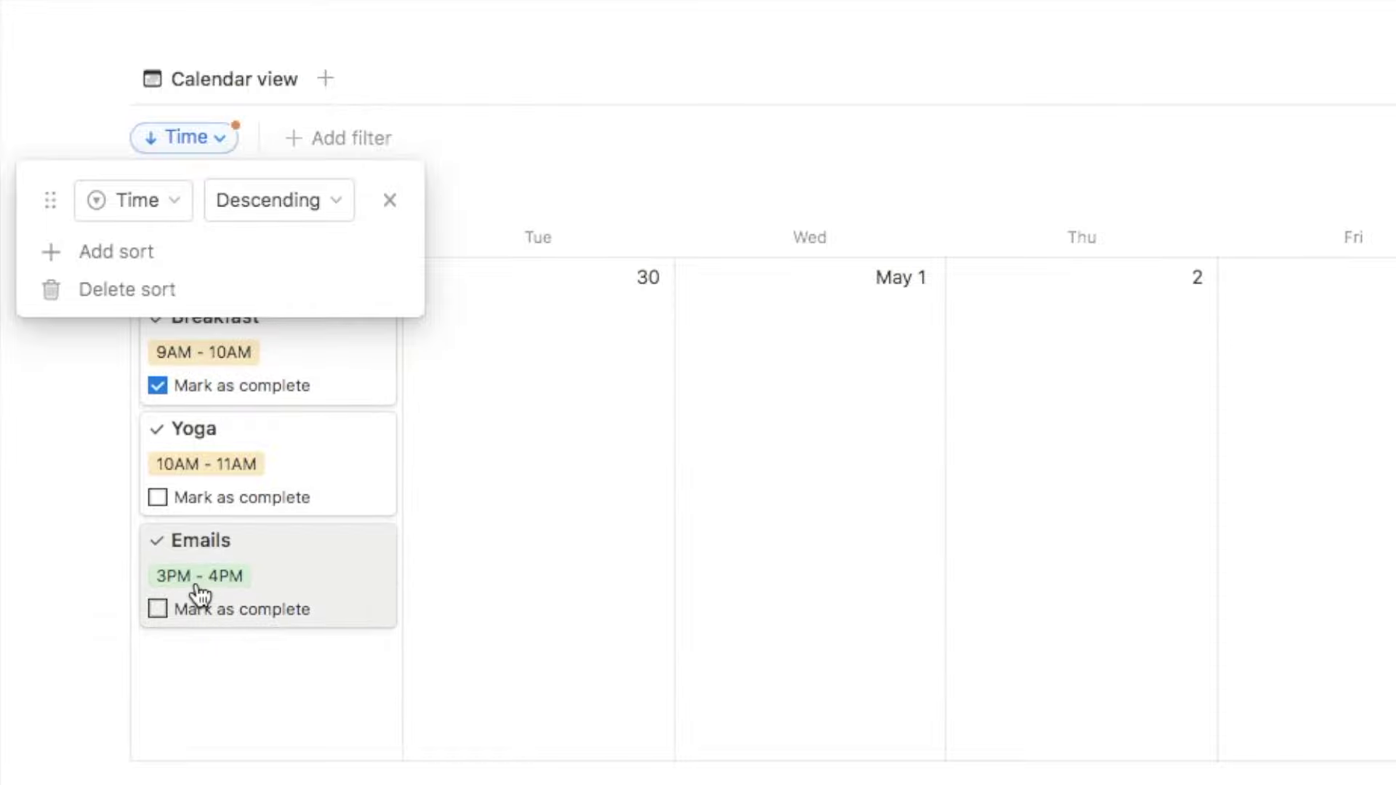
key("Escape")
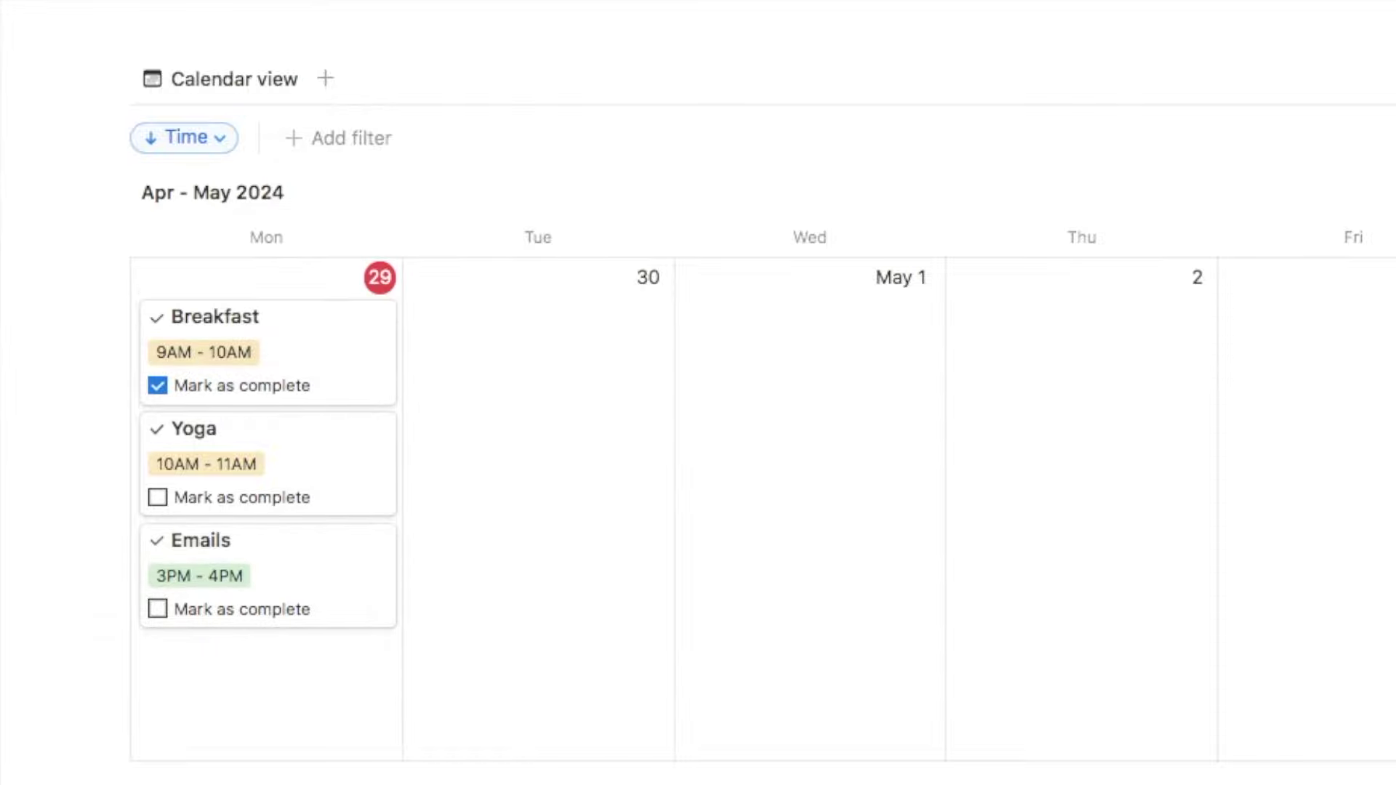
left_click(220, 360)
left_click(536, 171)
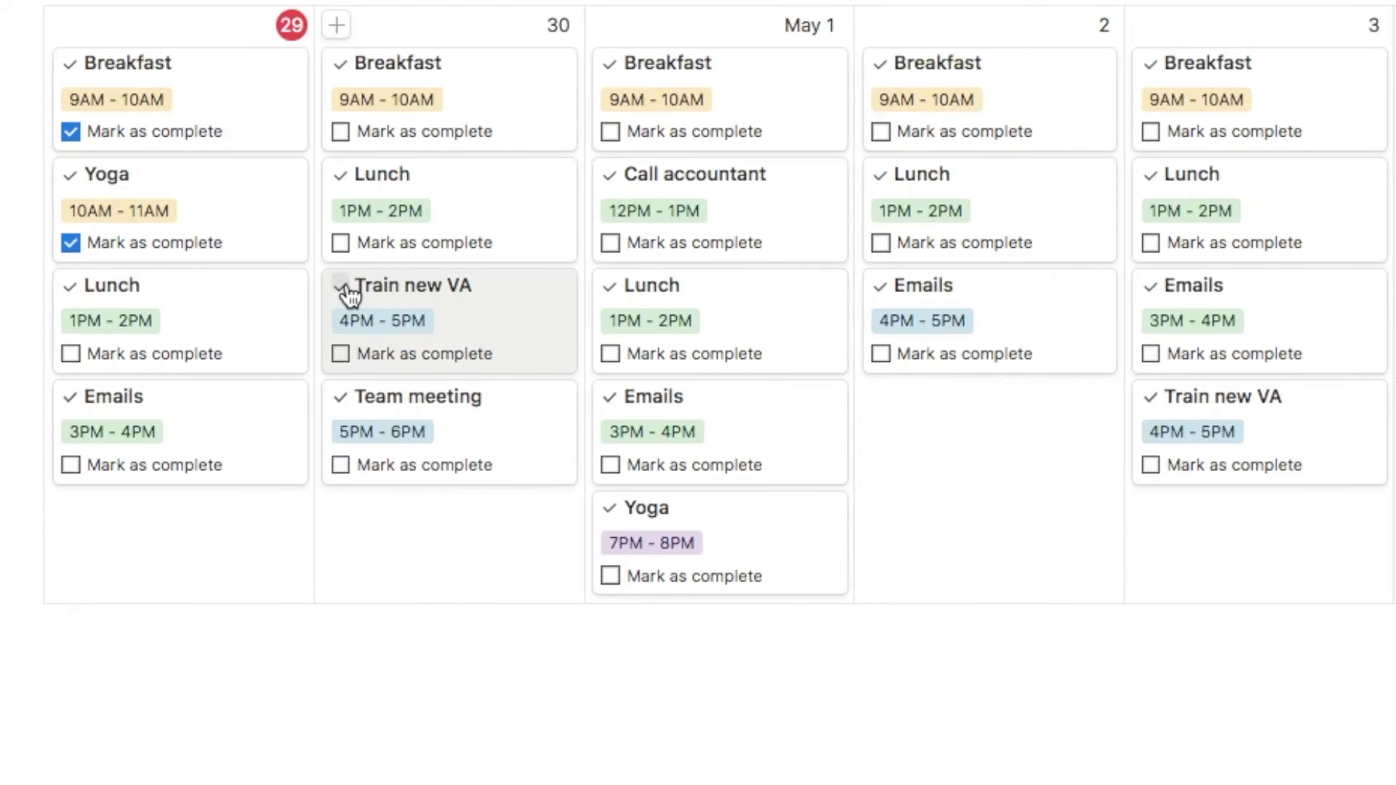
Change the icon of the Train new VA item on Tuesday the 30th to the red exclamation mark emoji
left_click(342, 288)
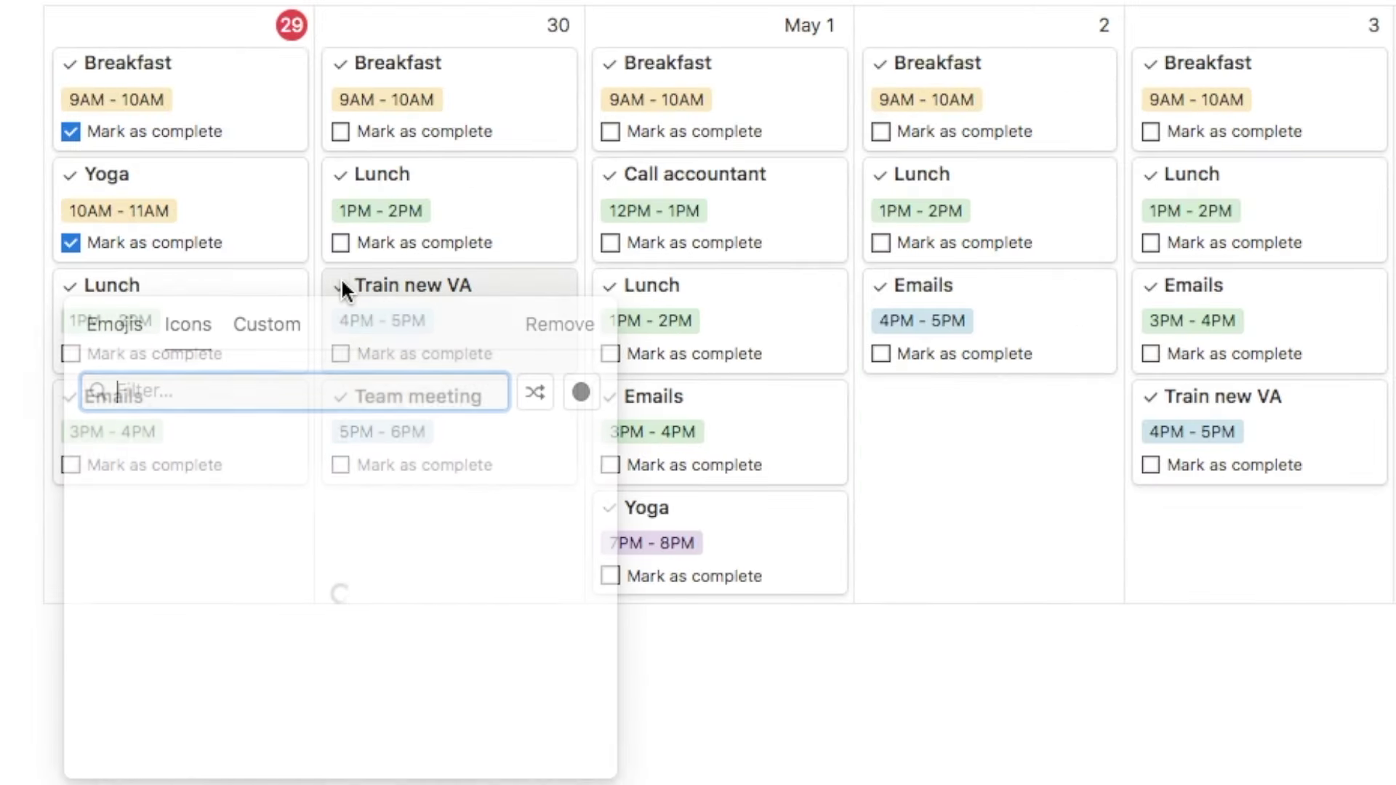
left_click(135, 326)
left_click(105, 491)
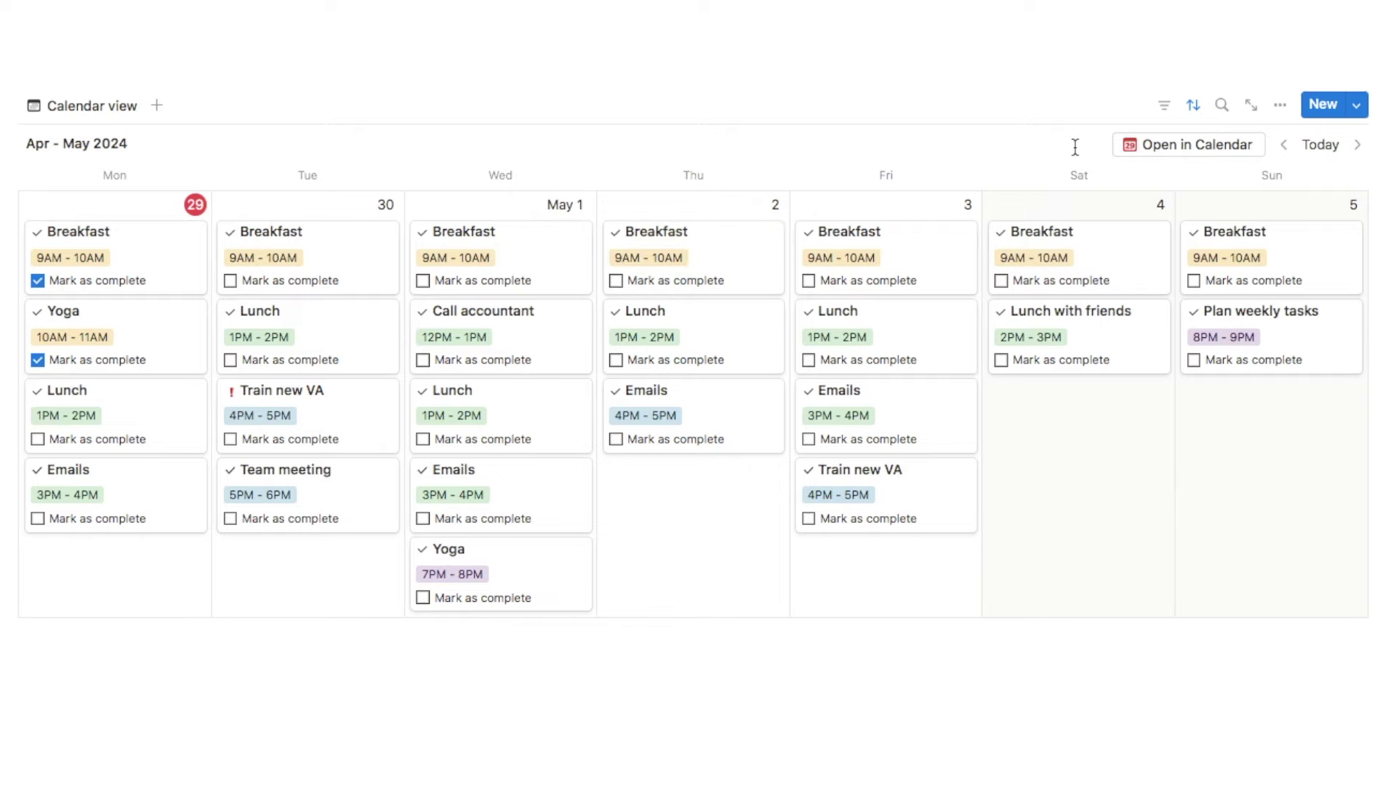
Filter the calendar to show only items whose Mark as complete checkbox is Unchecked
left_click(1164, 108)
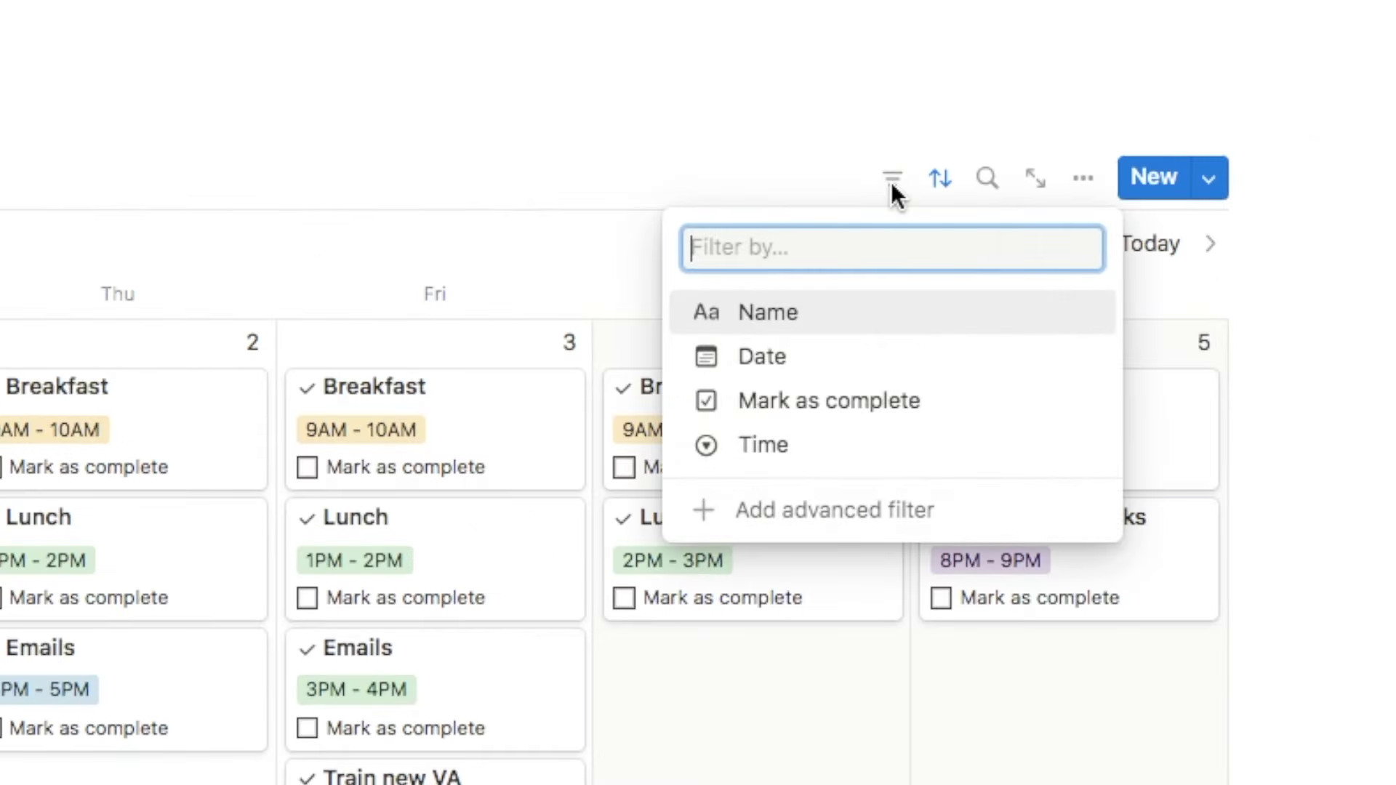
left_click(842, 406)
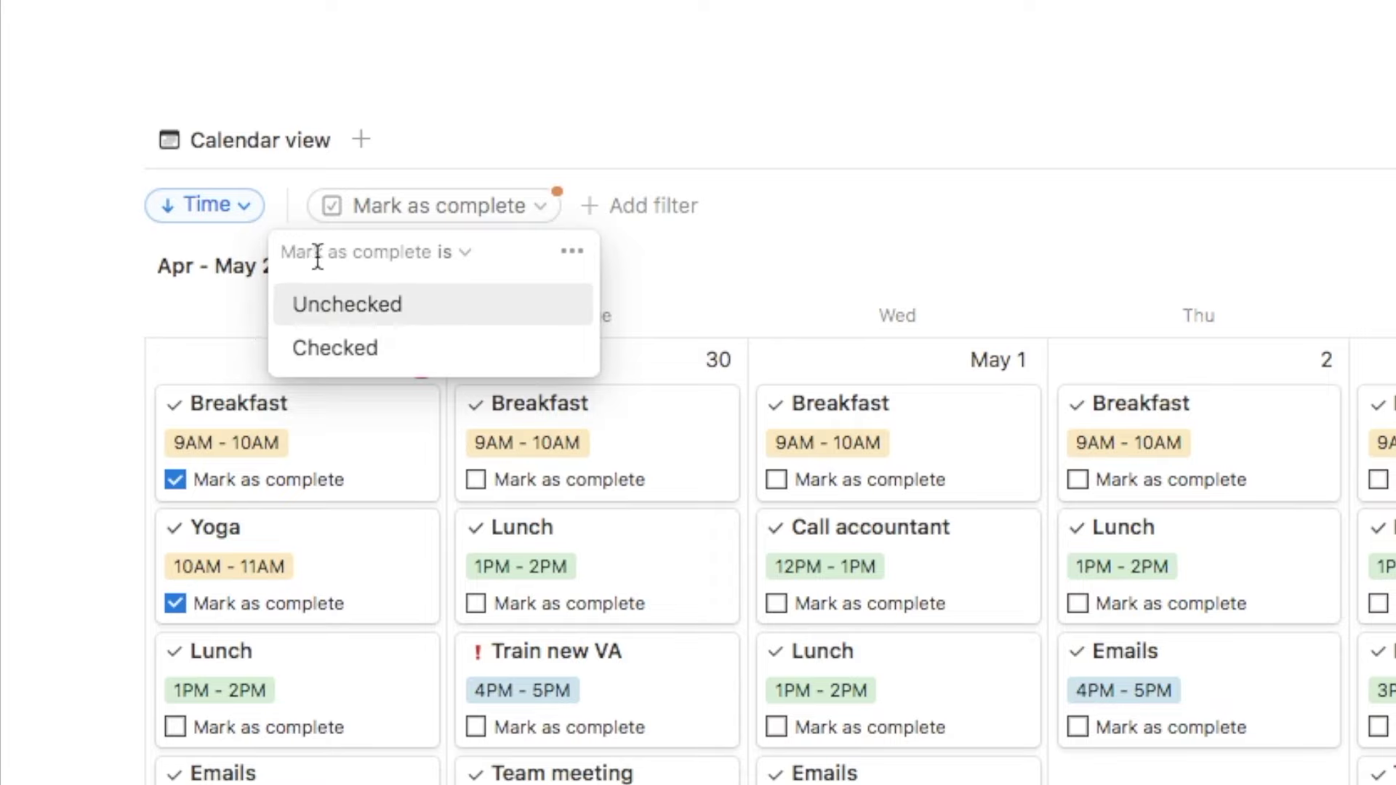
left_click(407, 304)
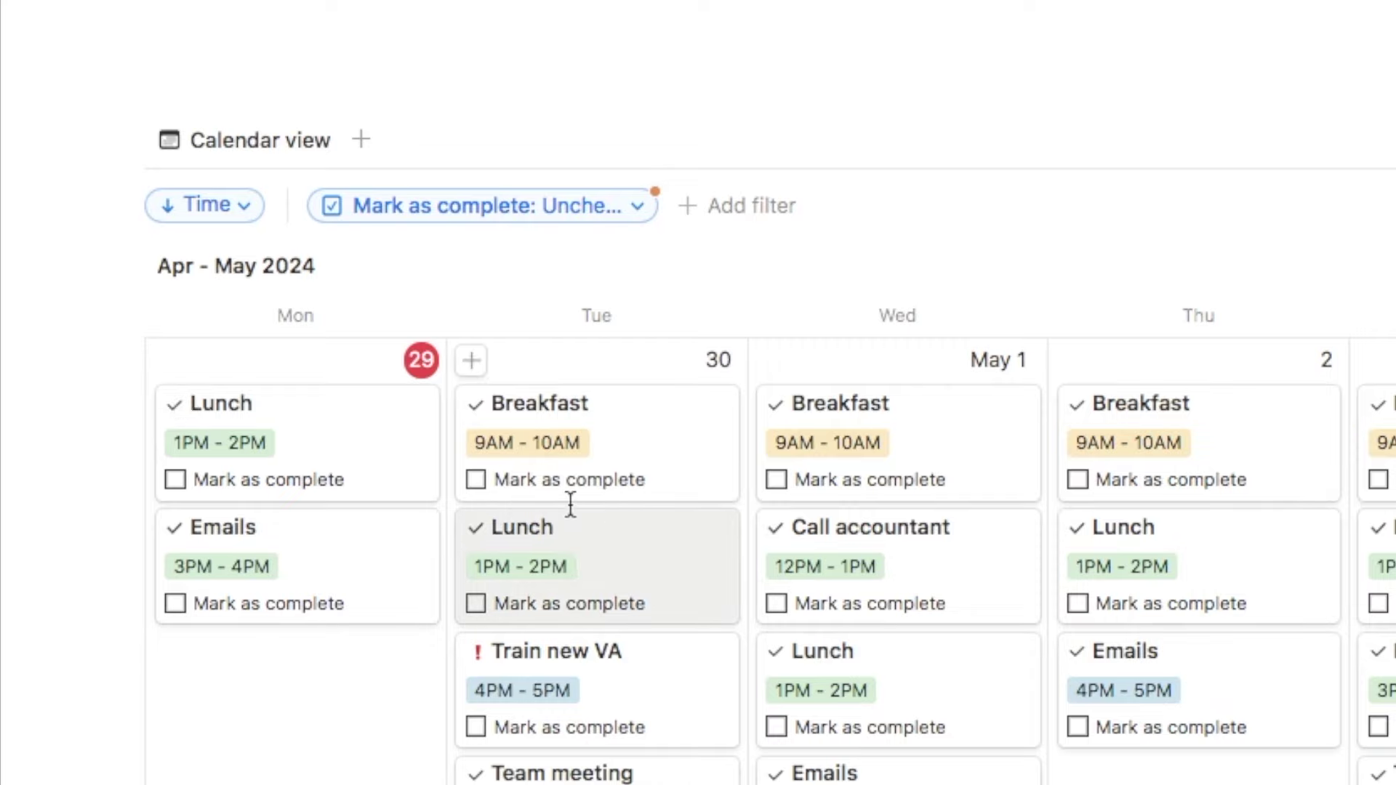
Clear the Mark as complete filter value and hide the filter bar above the calendar
left_click(603, 212)
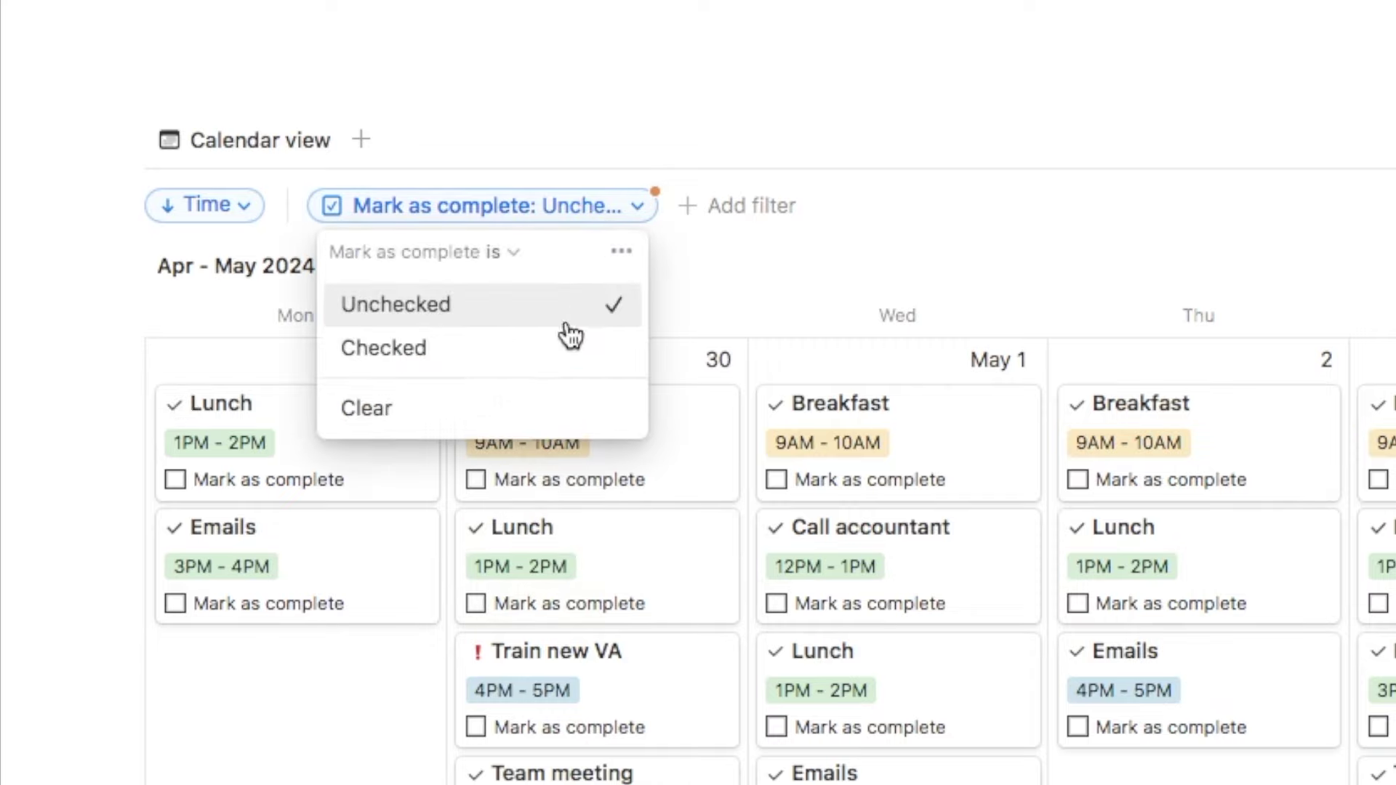
left_click(499, 411)
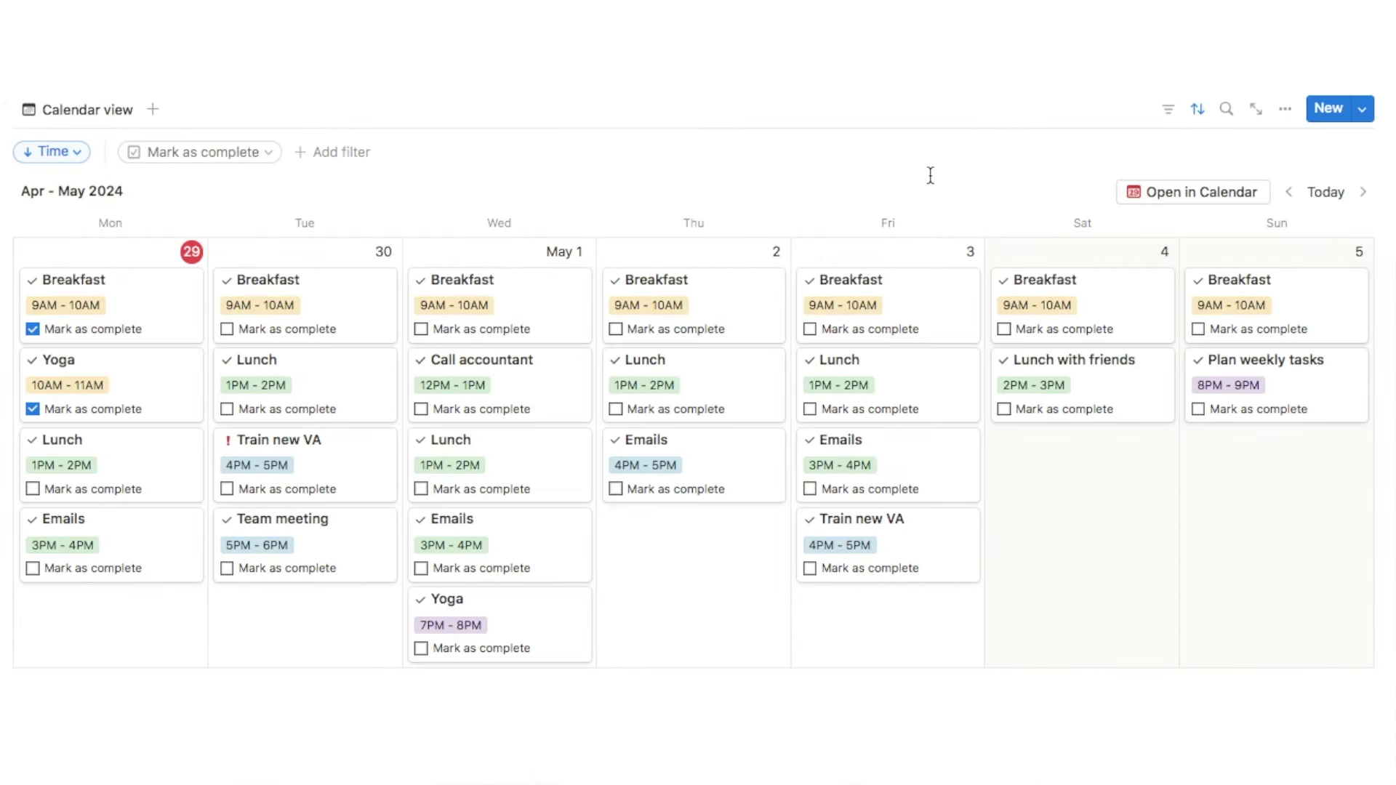
left_click(1168, 109)
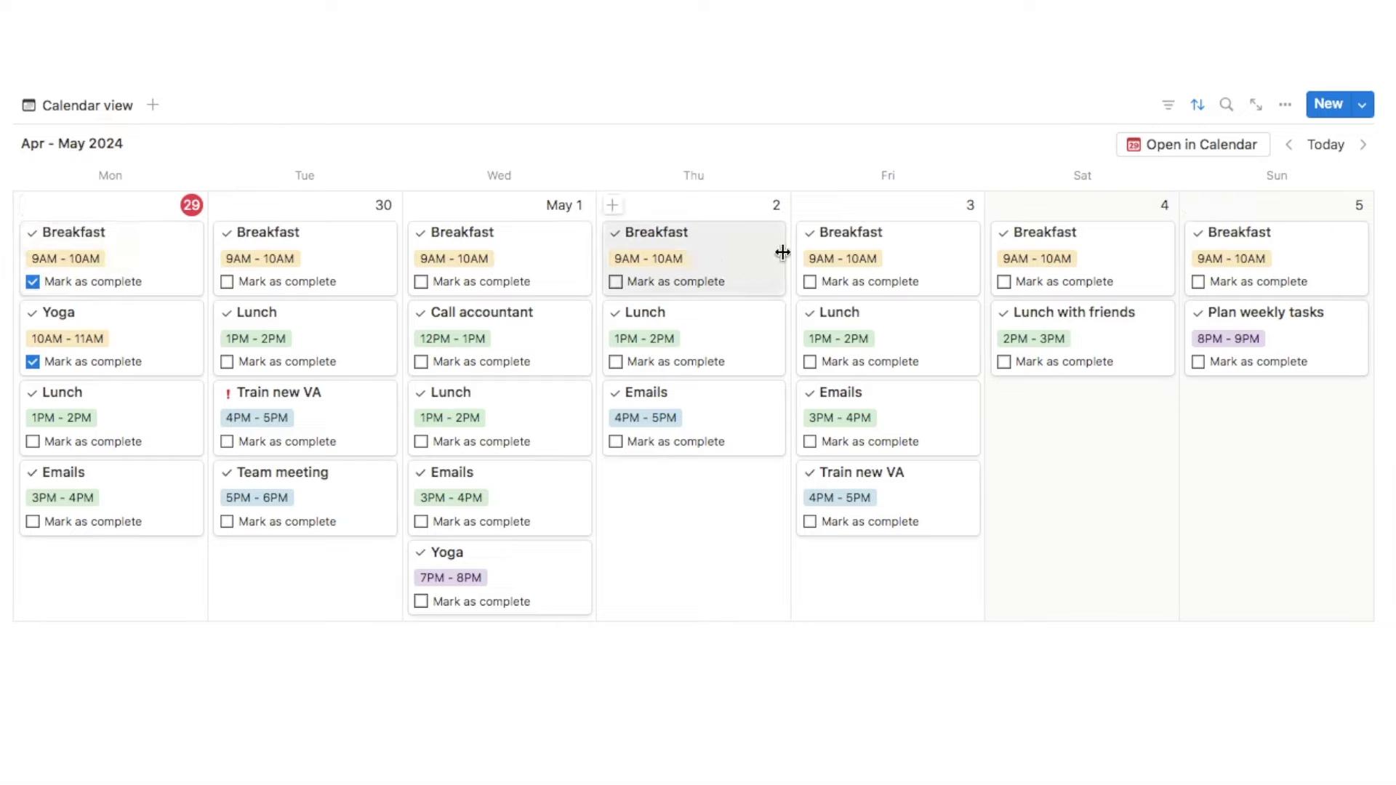
Create a new template for the Time blocking calendar named Breakfast with the checkmark icon
scroll(742, 262, "down", 1)
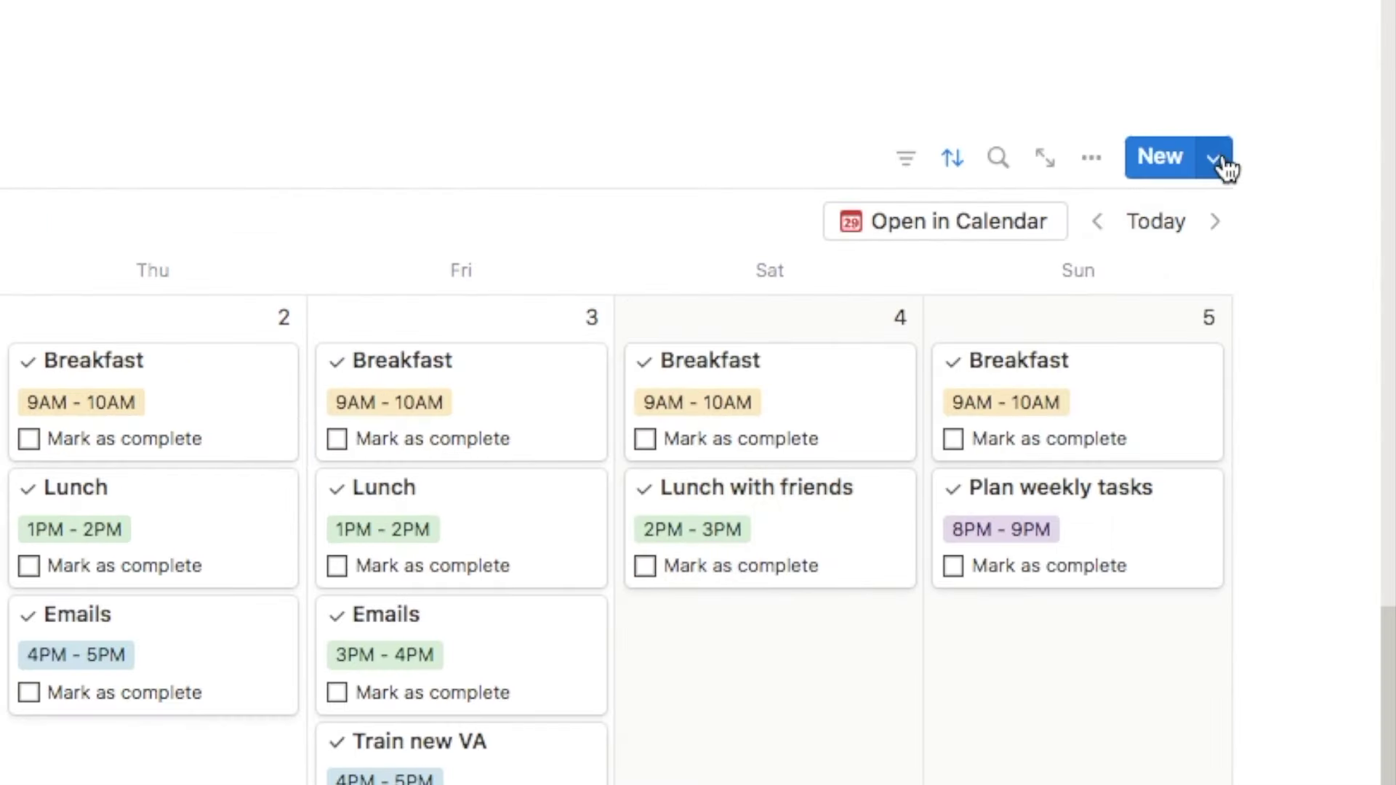
left_click(1222, 163)
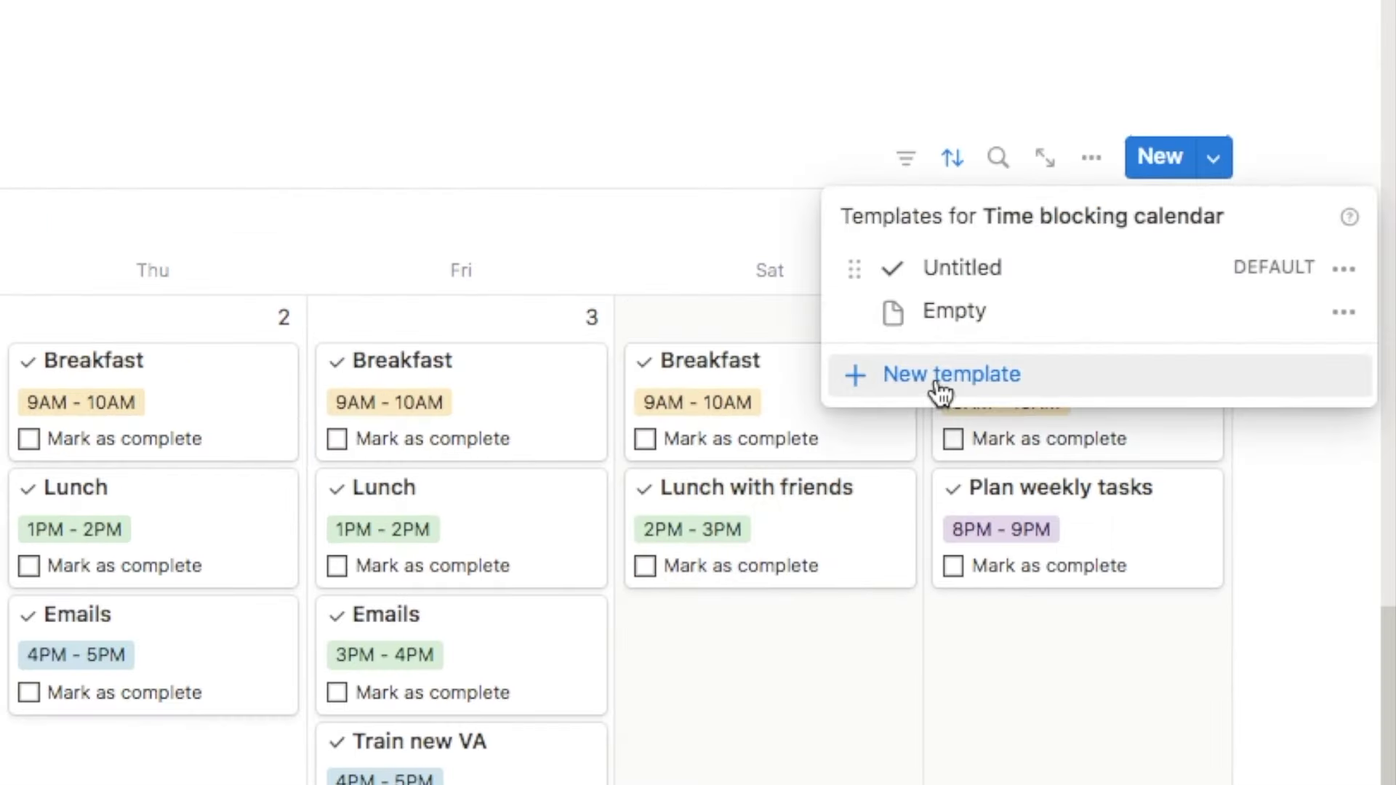
left_click(943, 392)
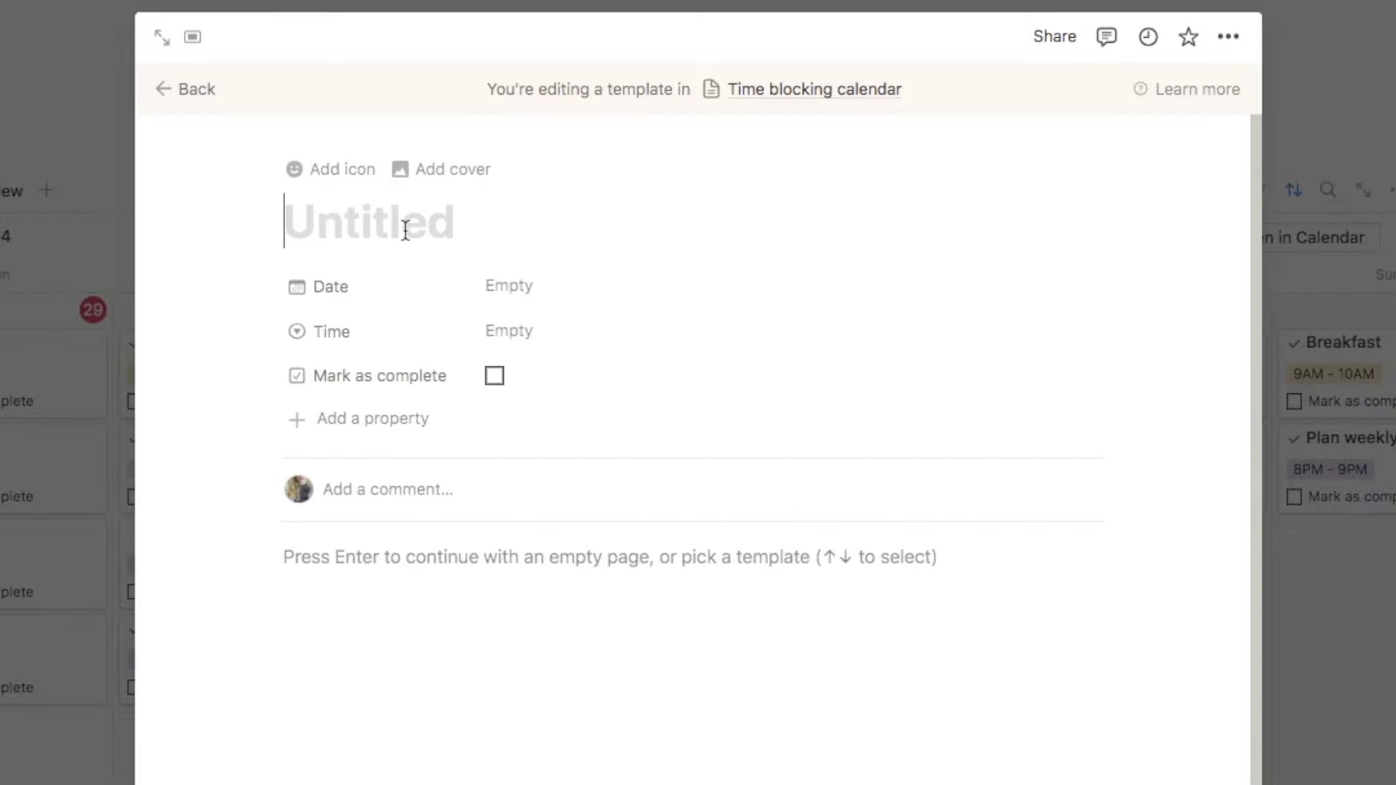
type("Breakf")
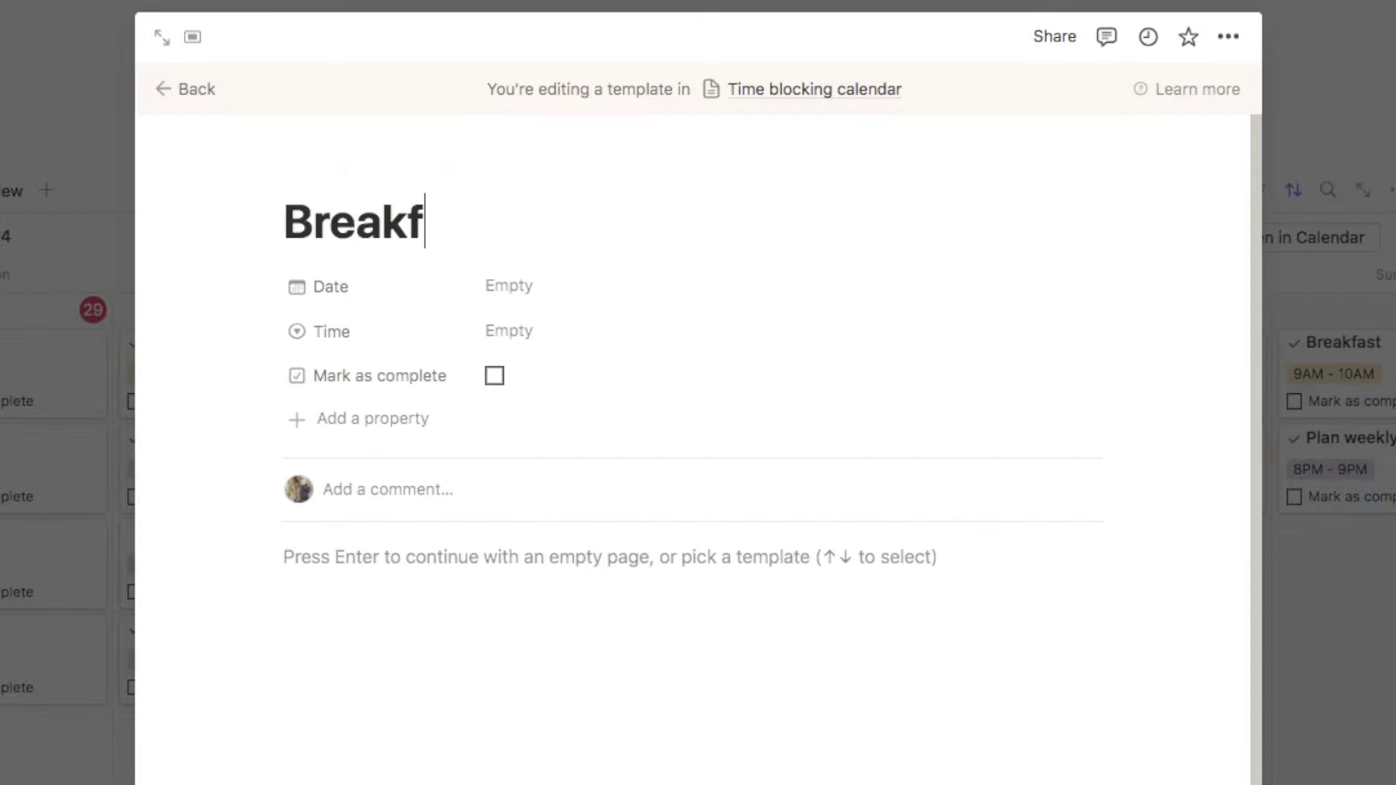
type("ast")
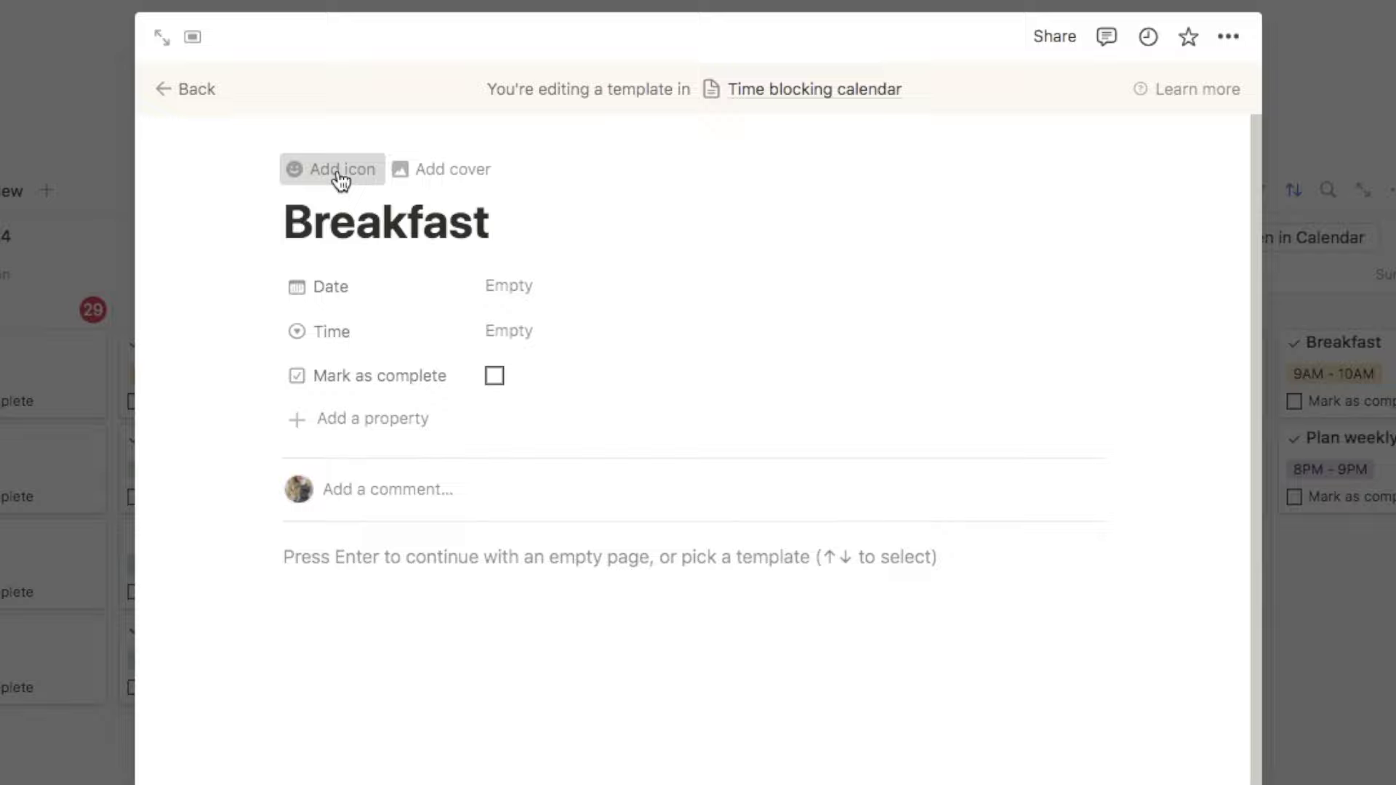
left_click(339, 171)
left_click(204, 324)
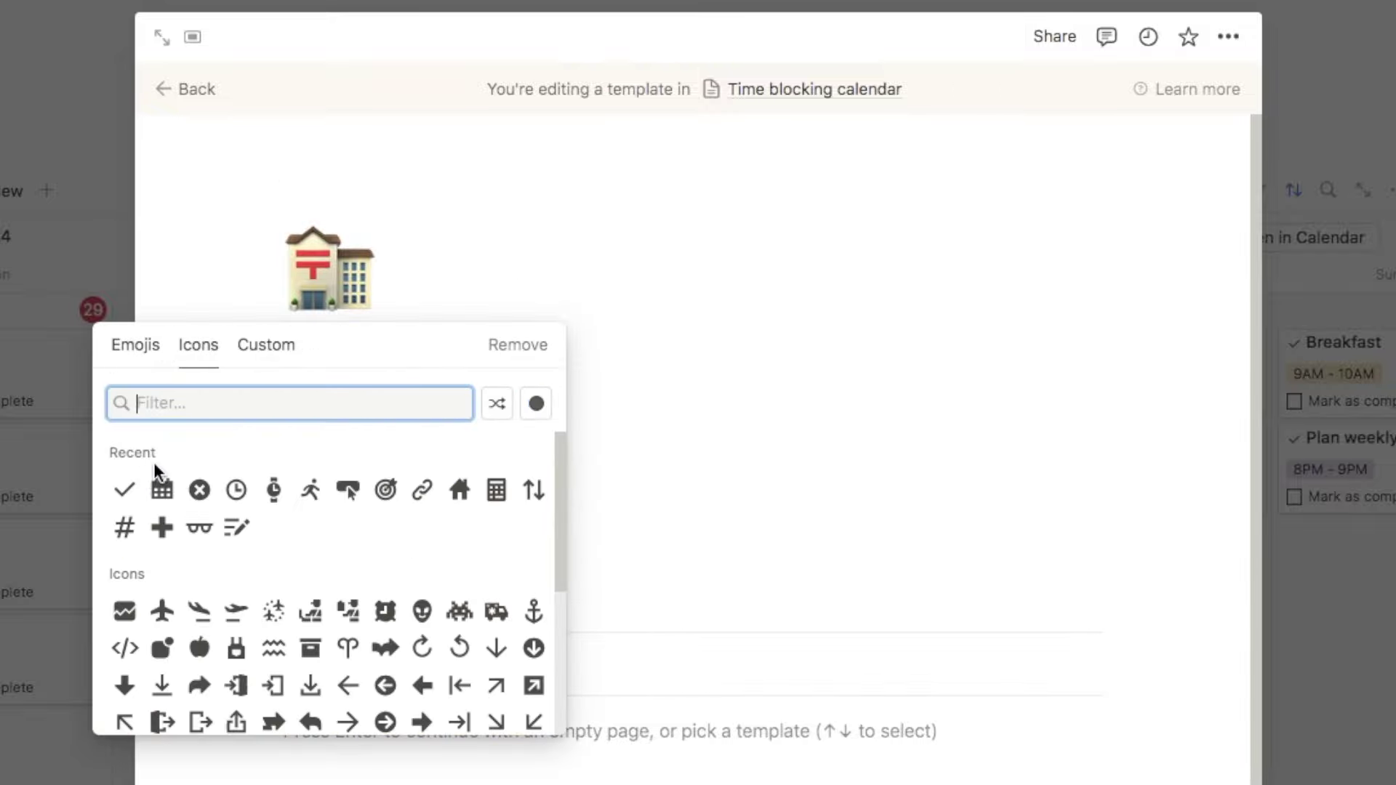
left_click(124, 493)
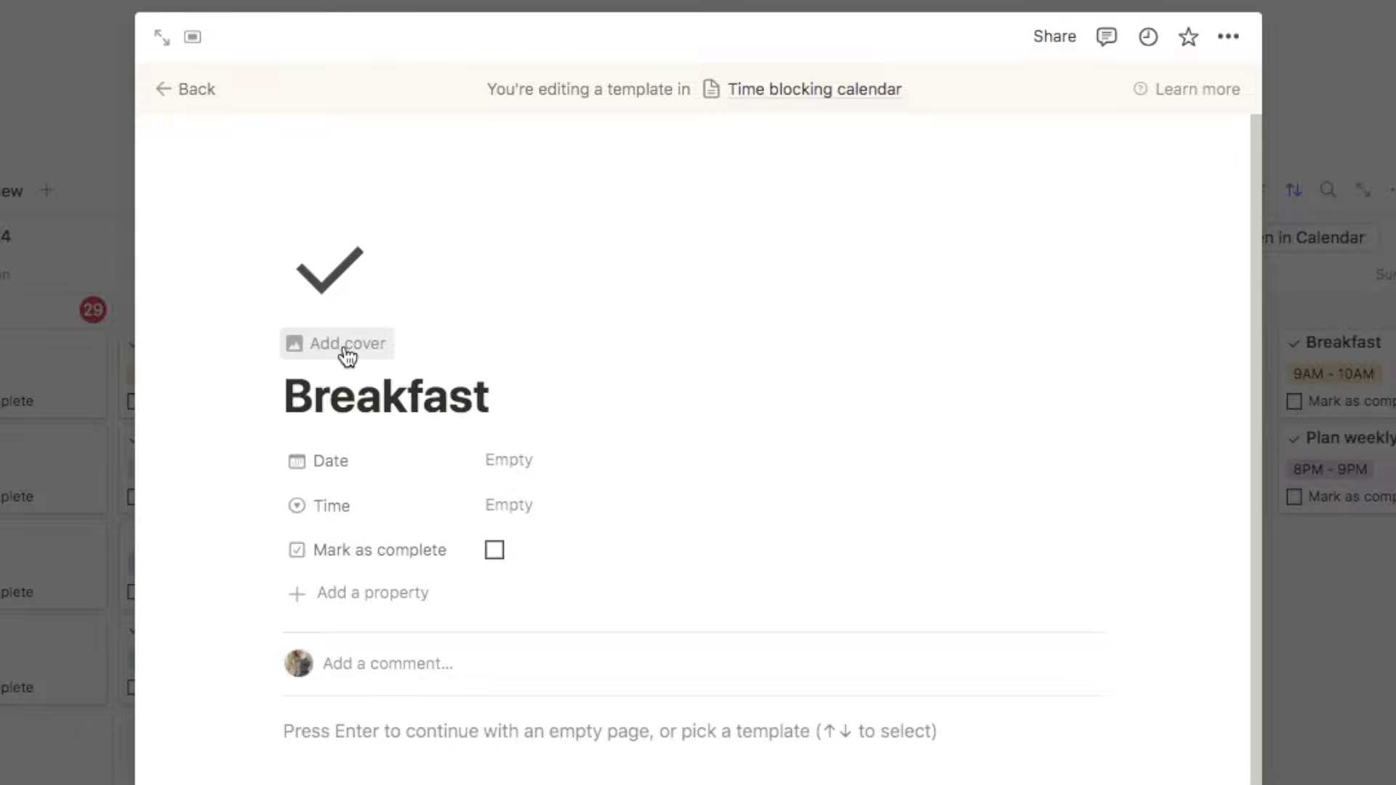
Set the Breakfast template's Date to Today (date when duplicated) and its Time to 9AM - 10AM, and return to the calendar
left_click(511, 465)
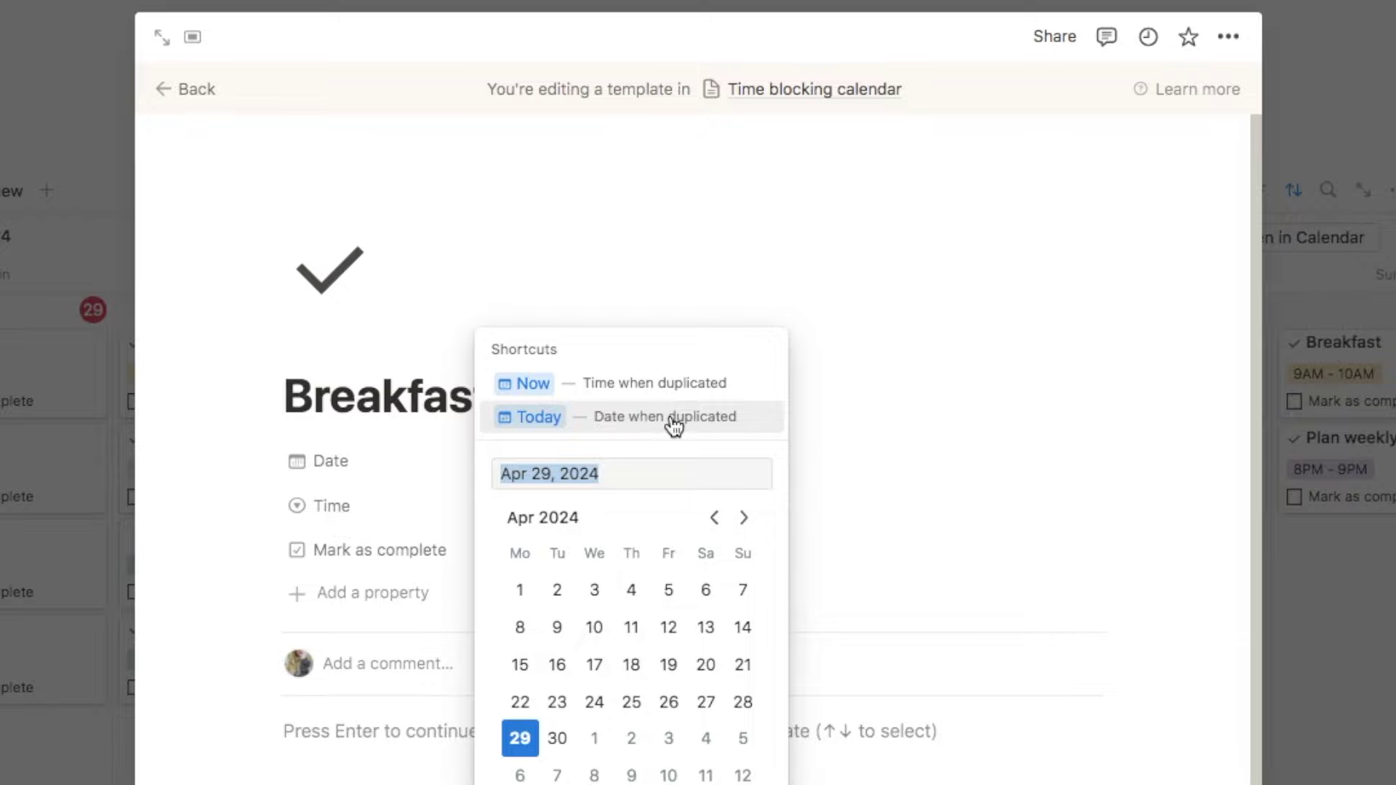
left_click(610, 420)
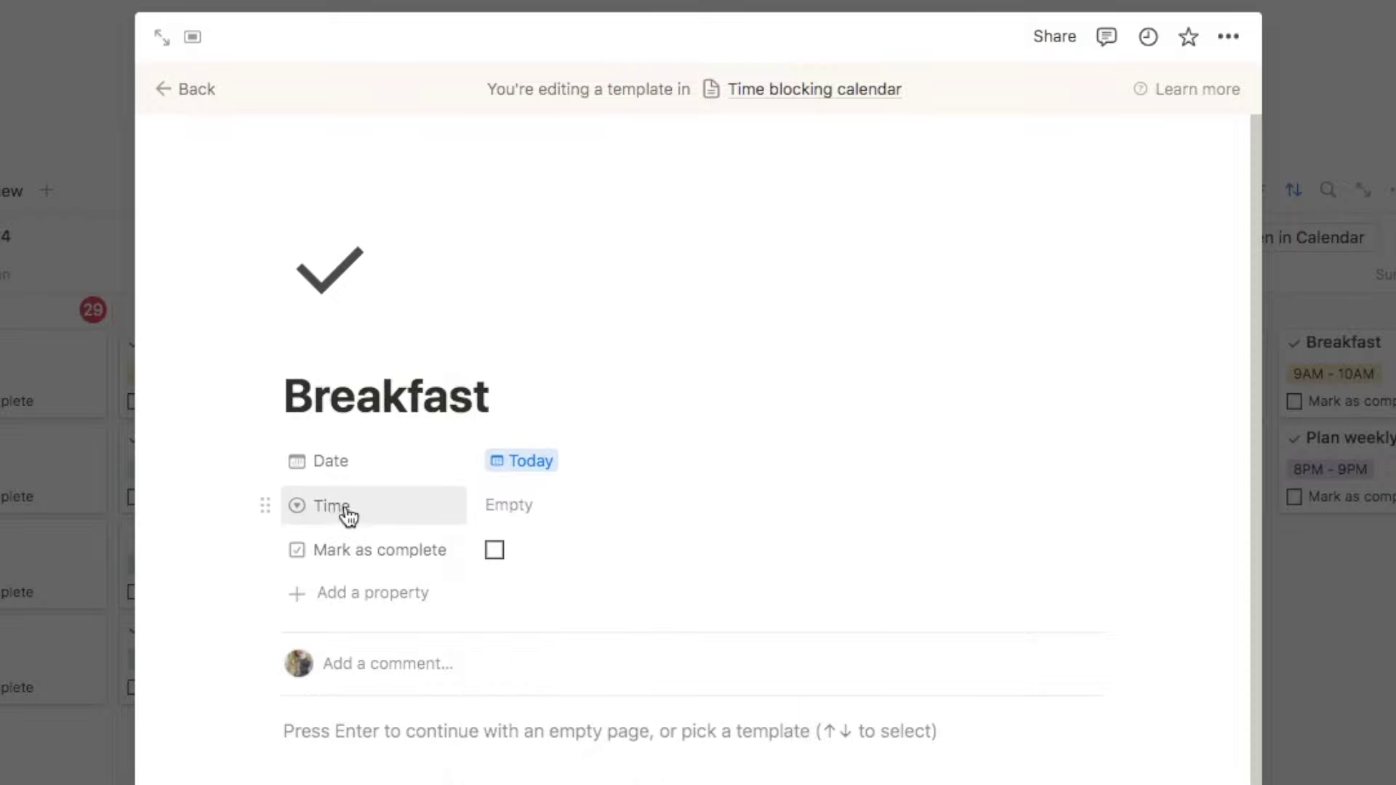
left_click(513, 514)
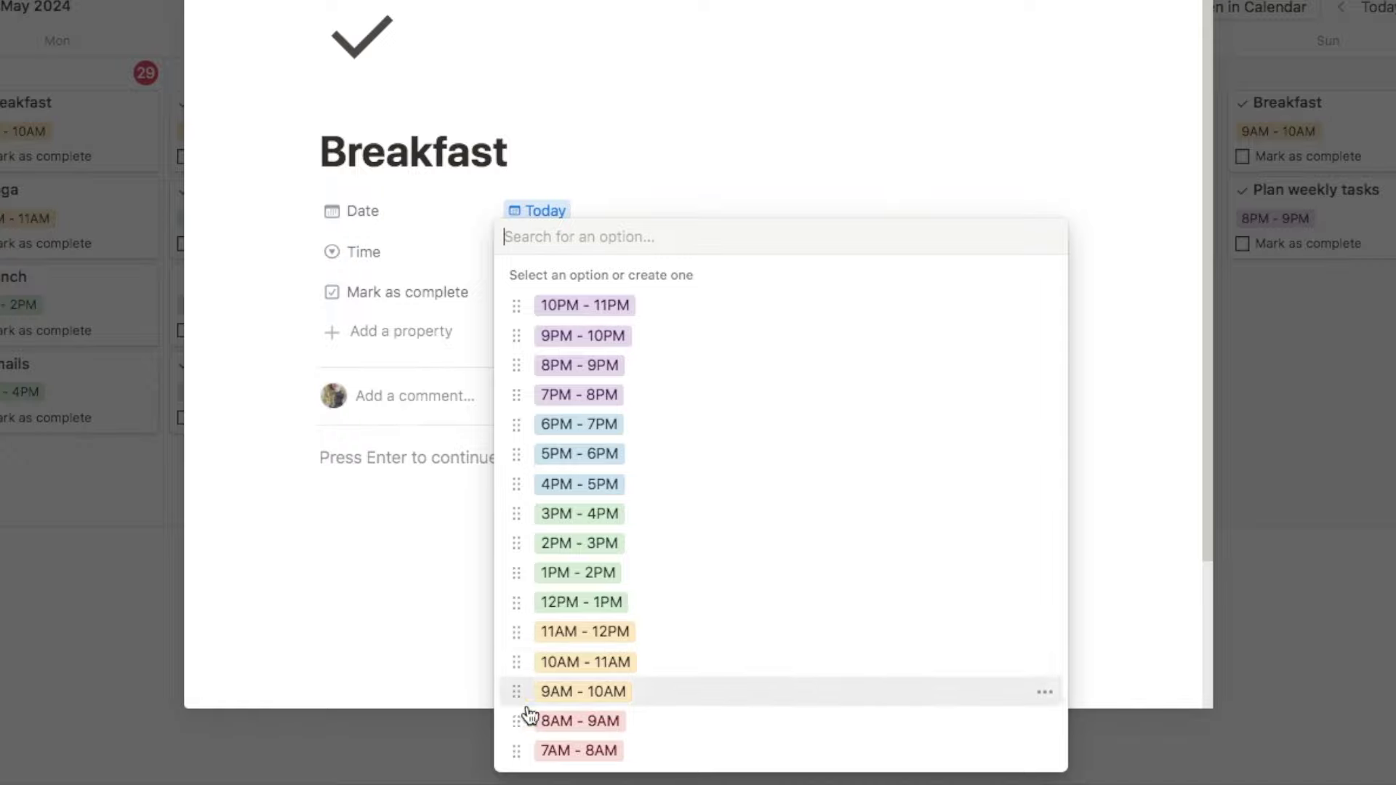
left_click(591, 697)
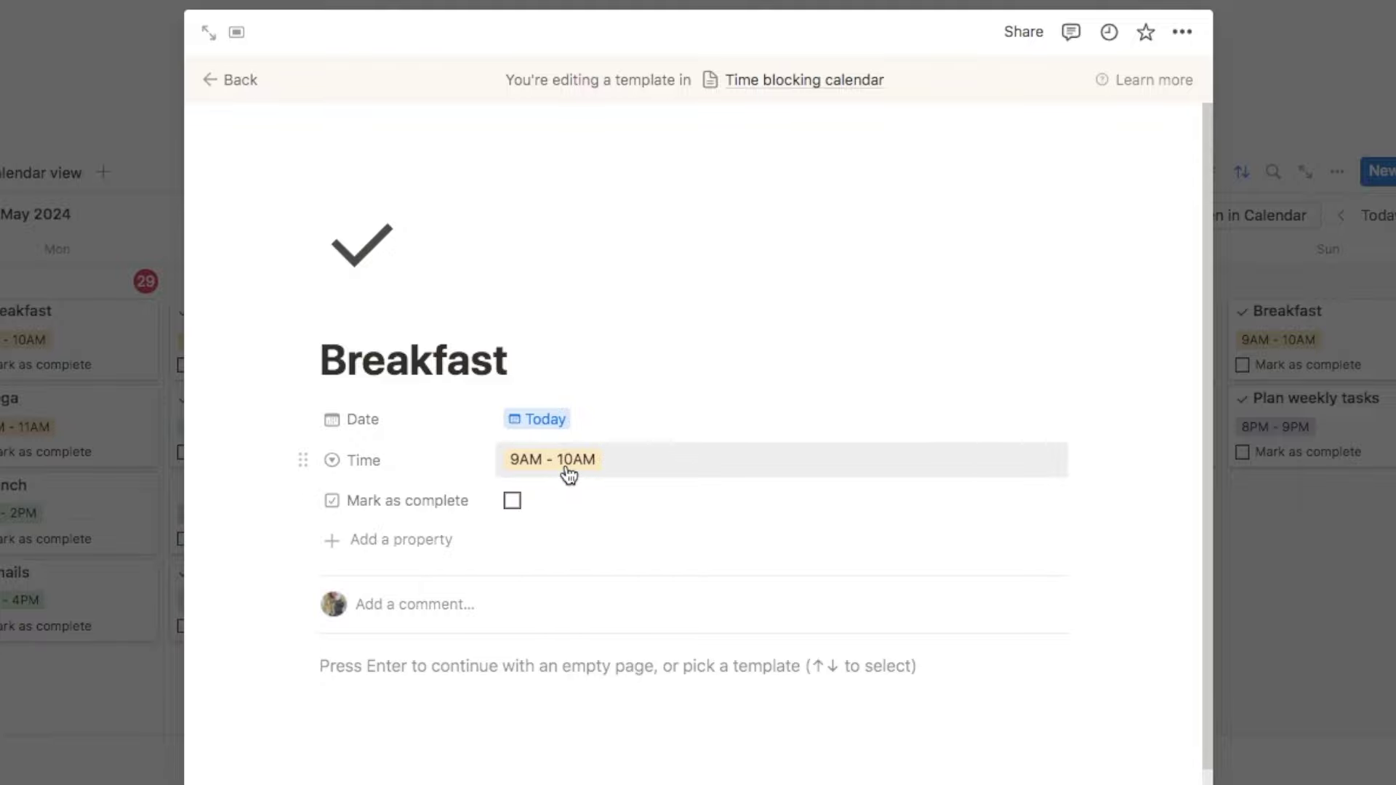
left_click(230, 81)
Set the Breakfast template to repeat daily, every 1 day, and save the repeat schedule
left_click(1204, 113)
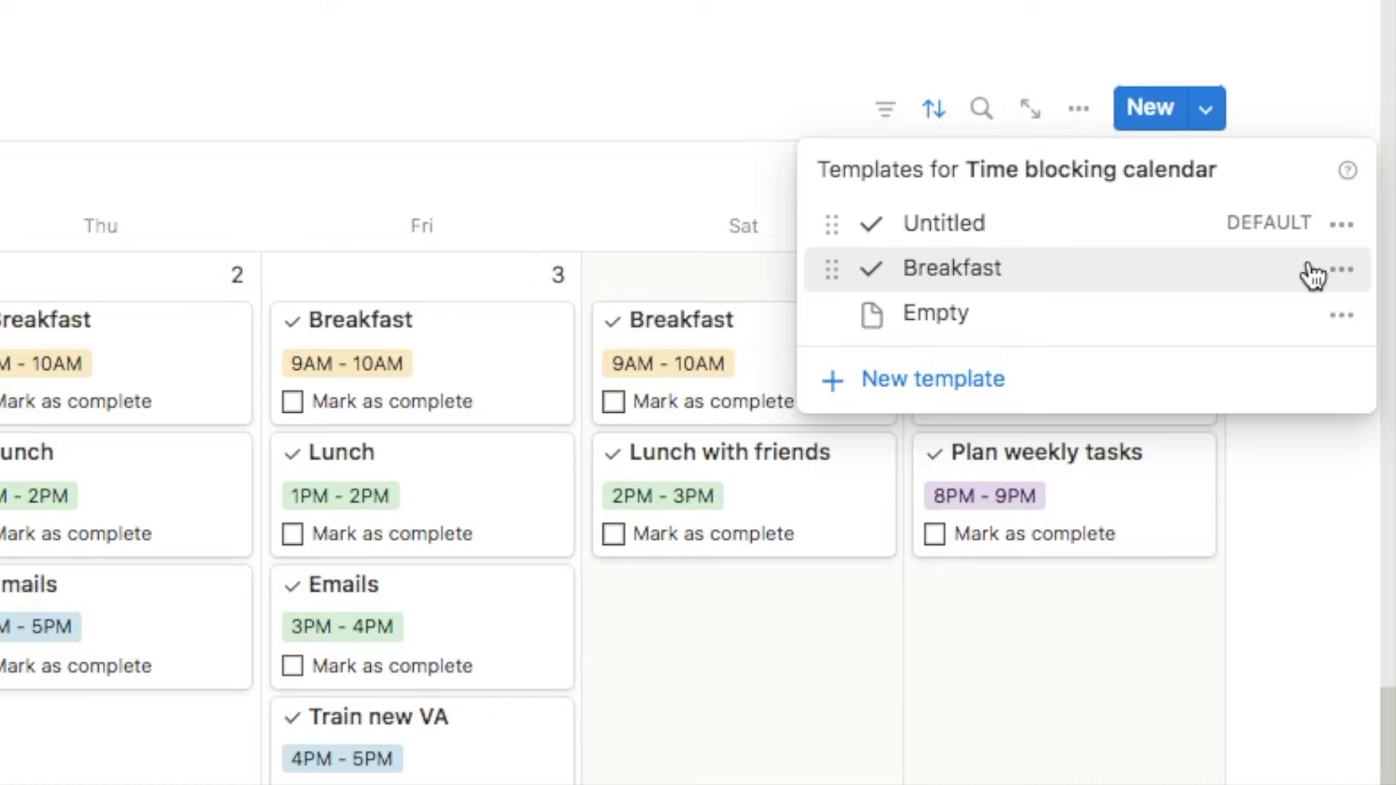
left_click(1343, 271)
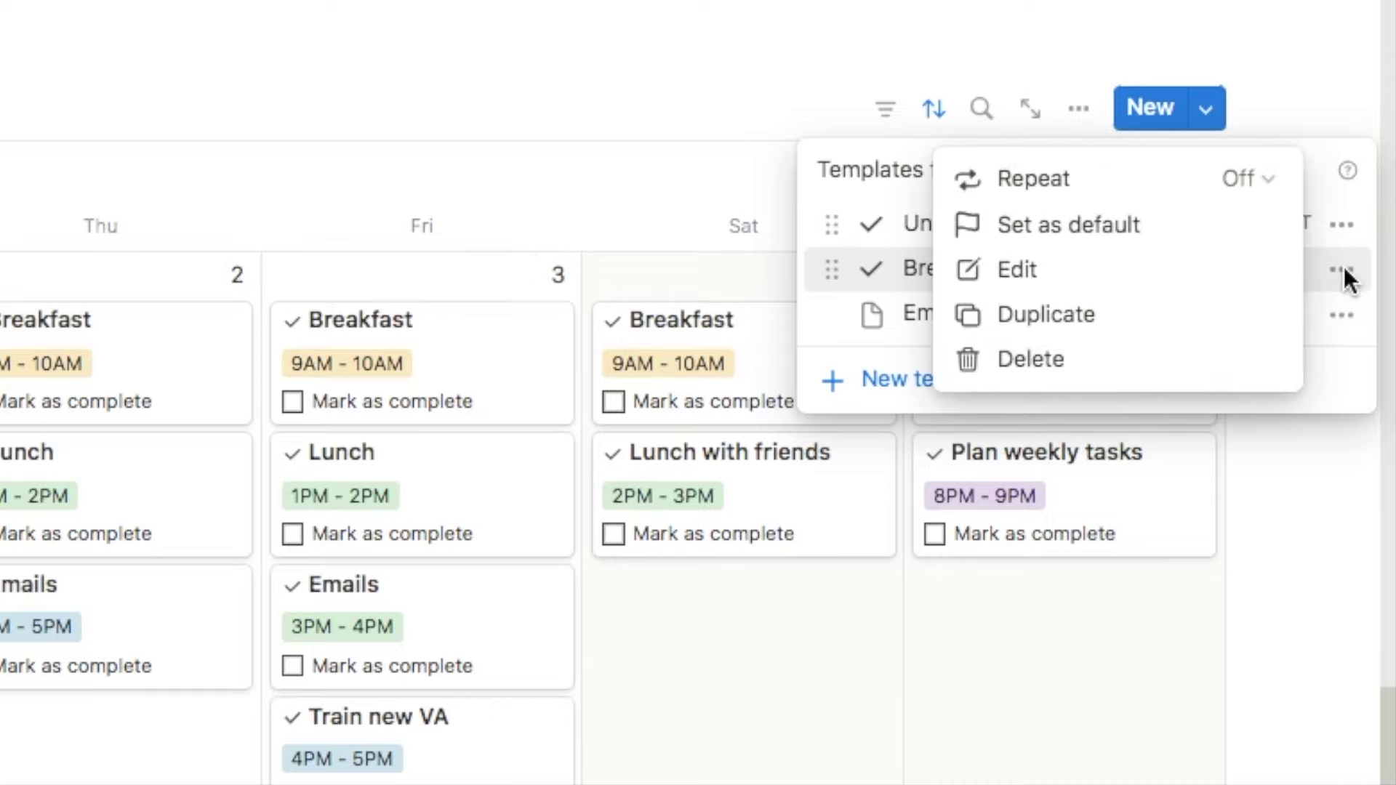
left_click(1032, 180)
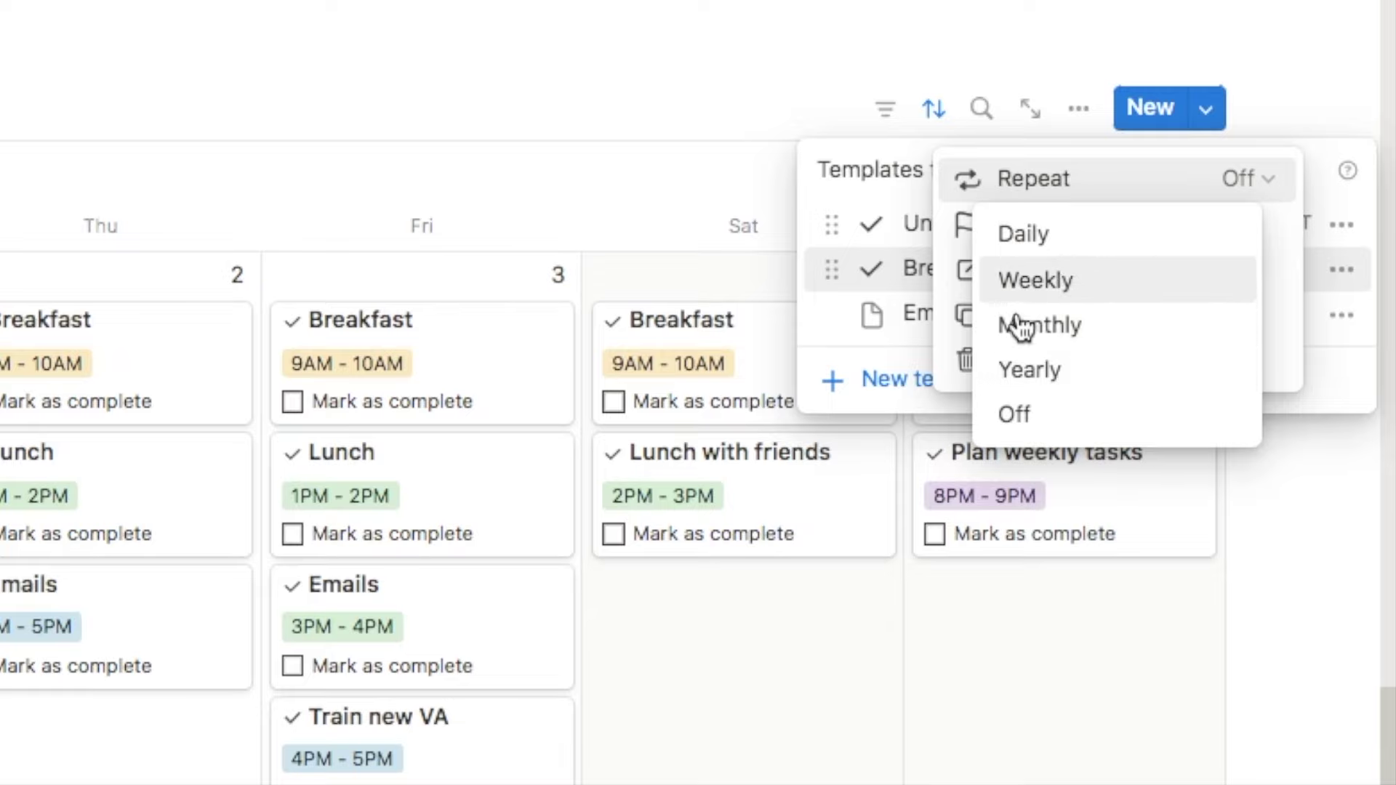
left_click(1074, 240)
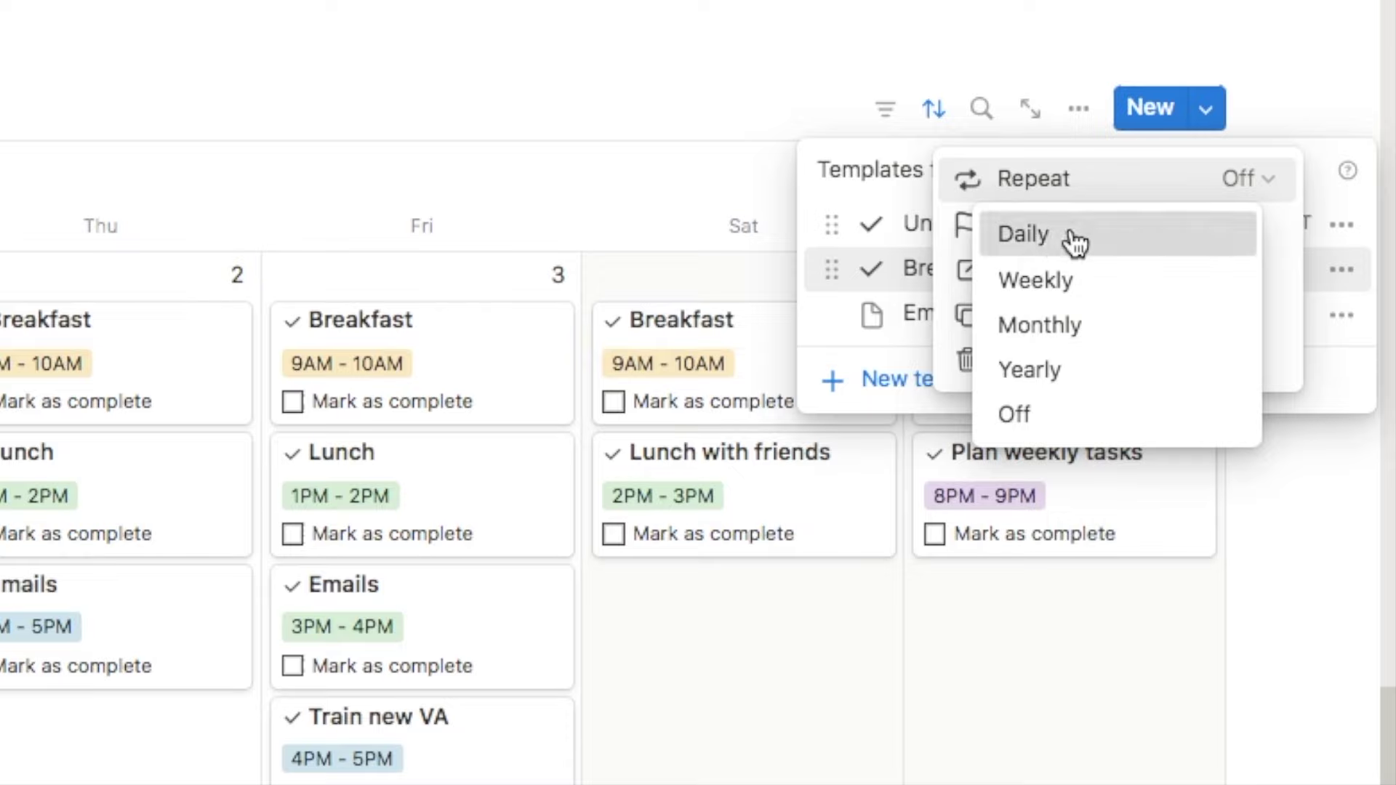
left_click(1074, 240)
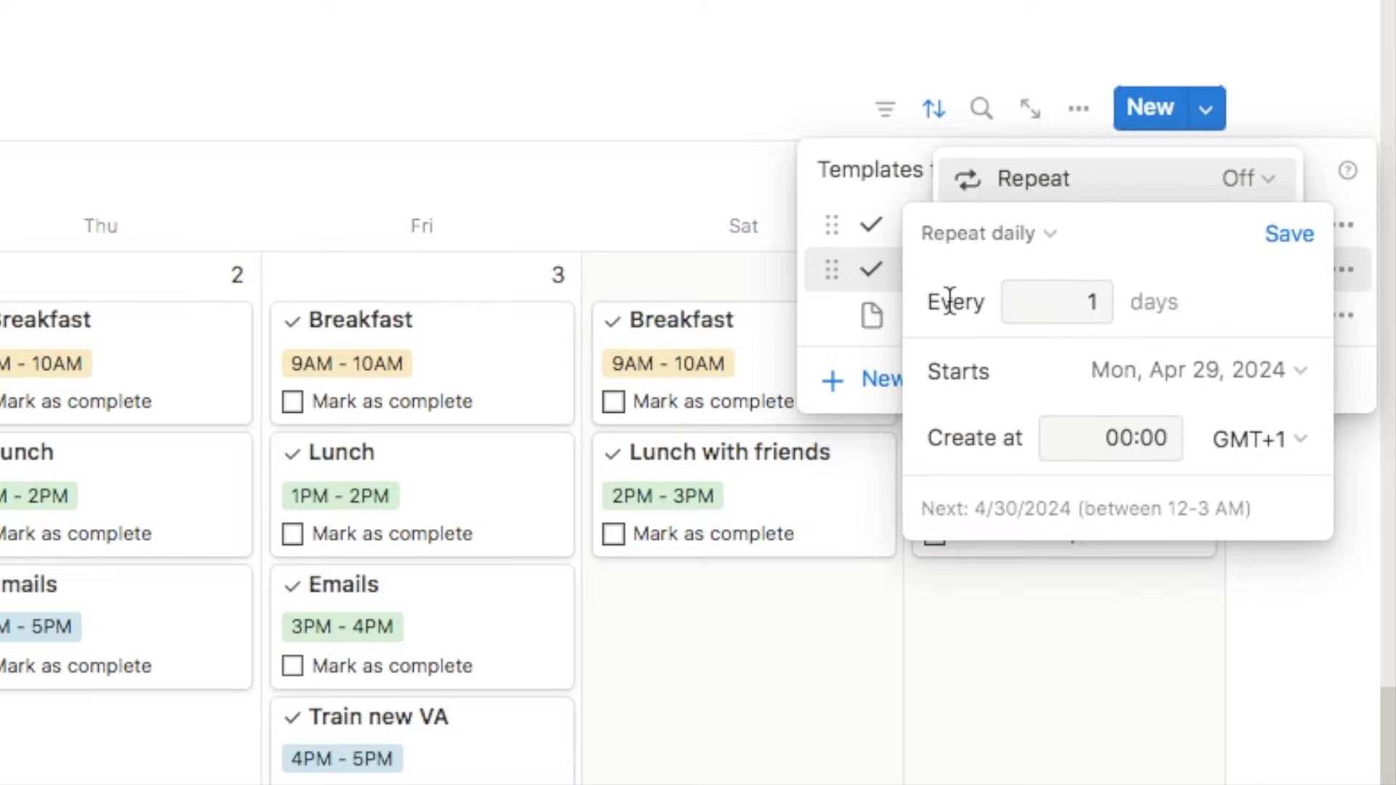
left_click(1072, 300)
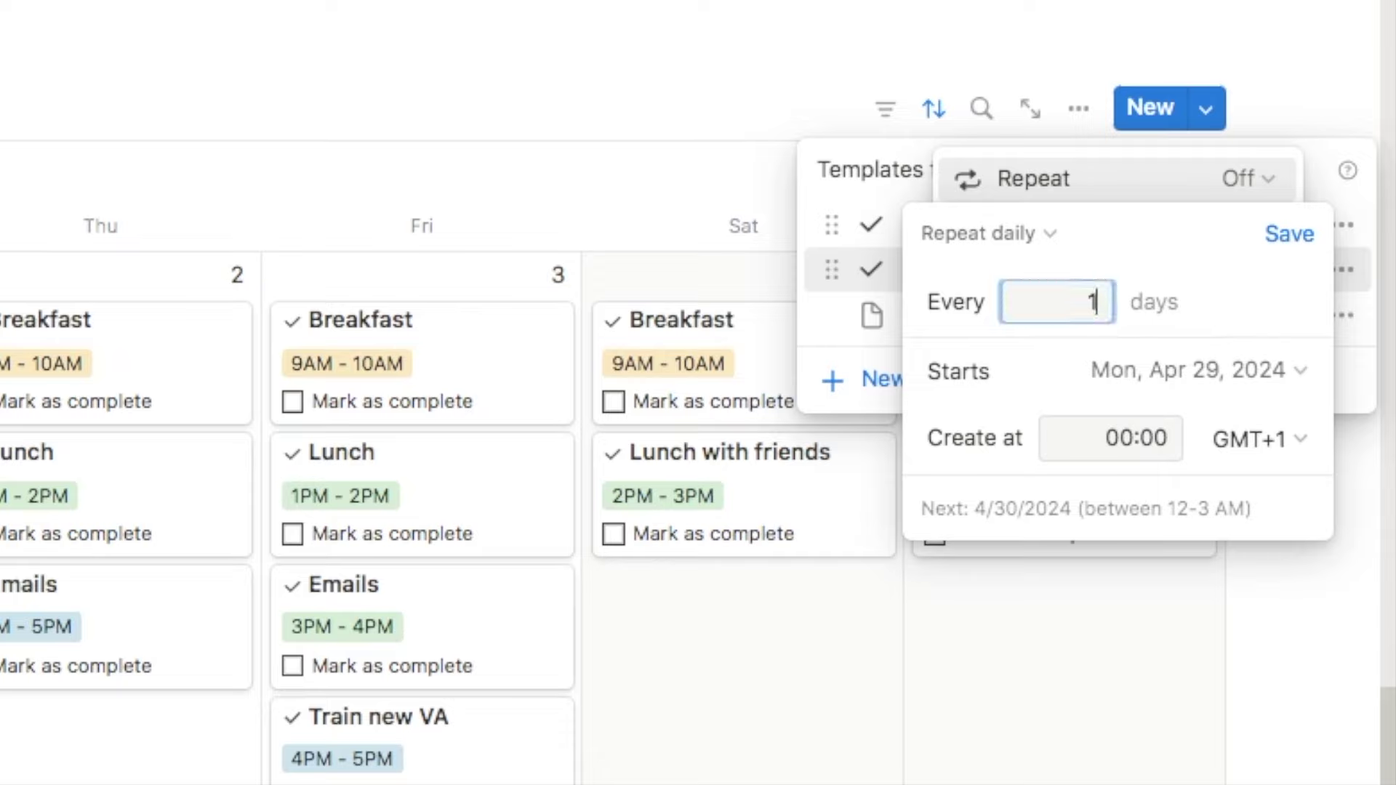
type("2")
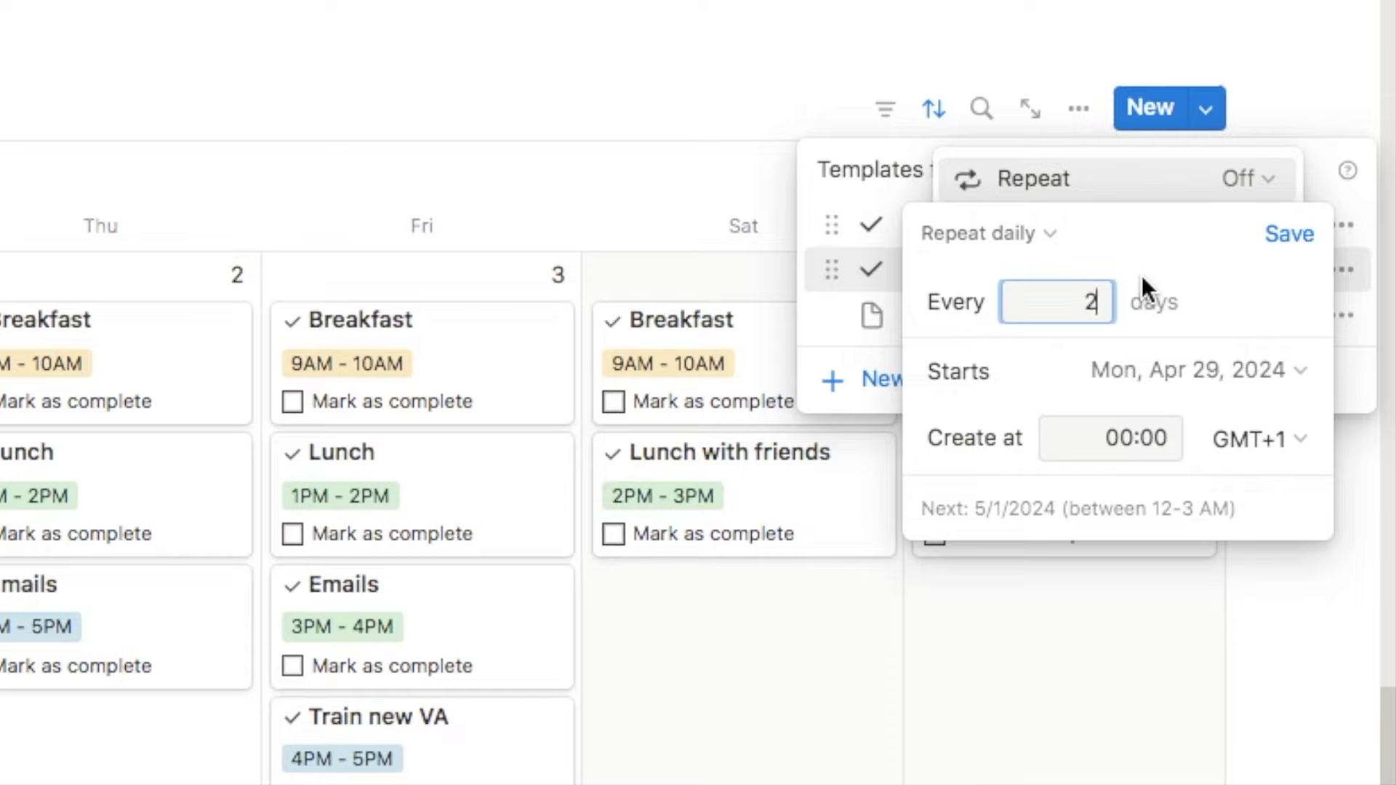
key("BackSpace")
type("1")
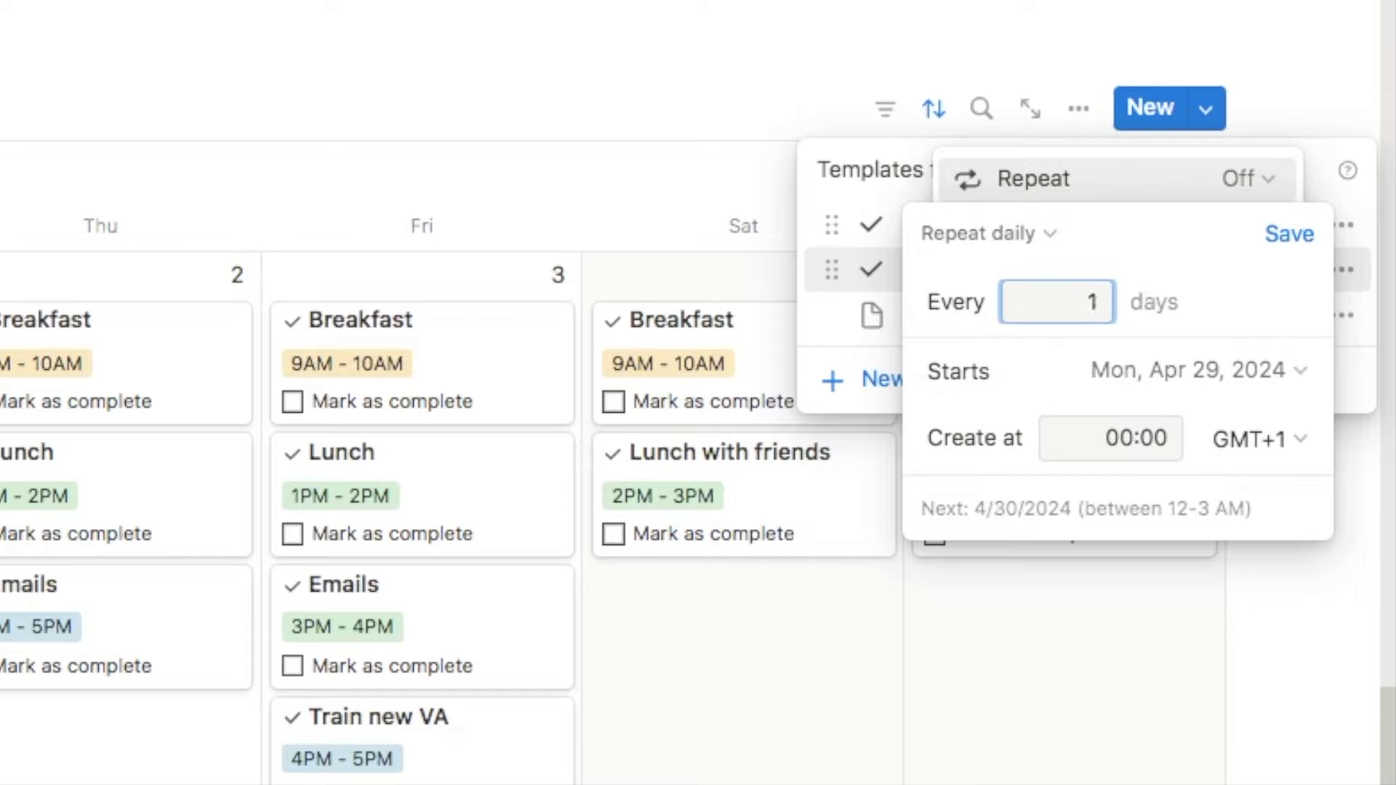
left_click(1283, 245)
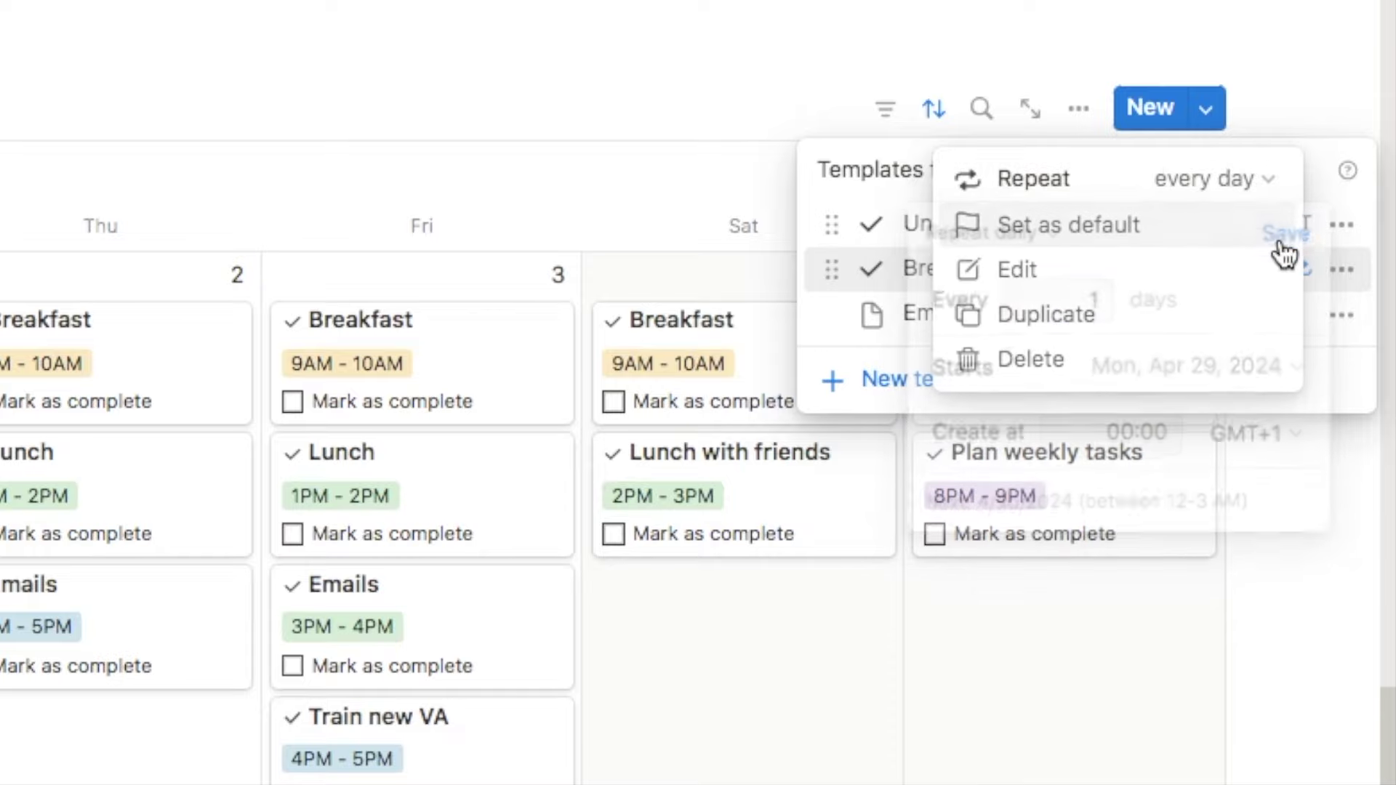
left_click(1324, 394)
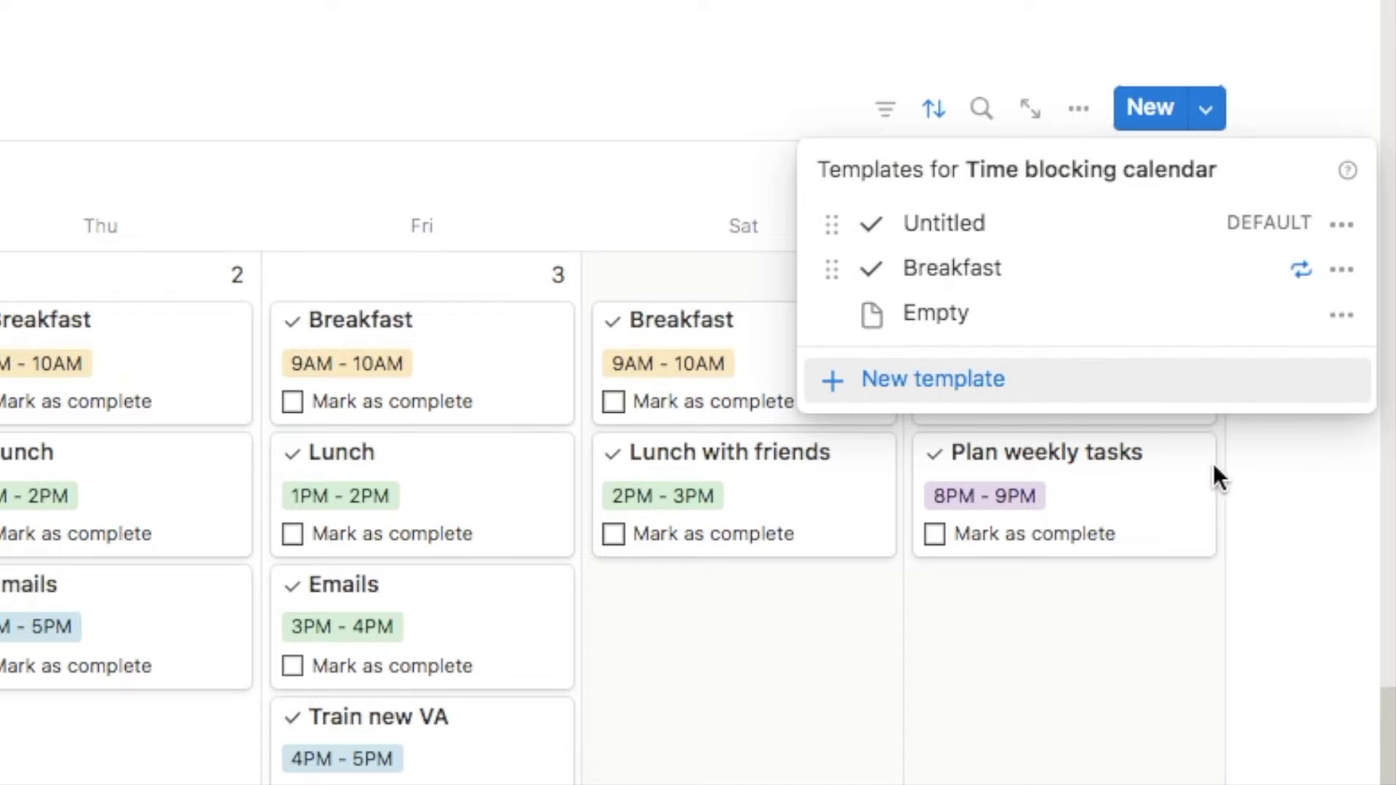
left_click(1253, 640)
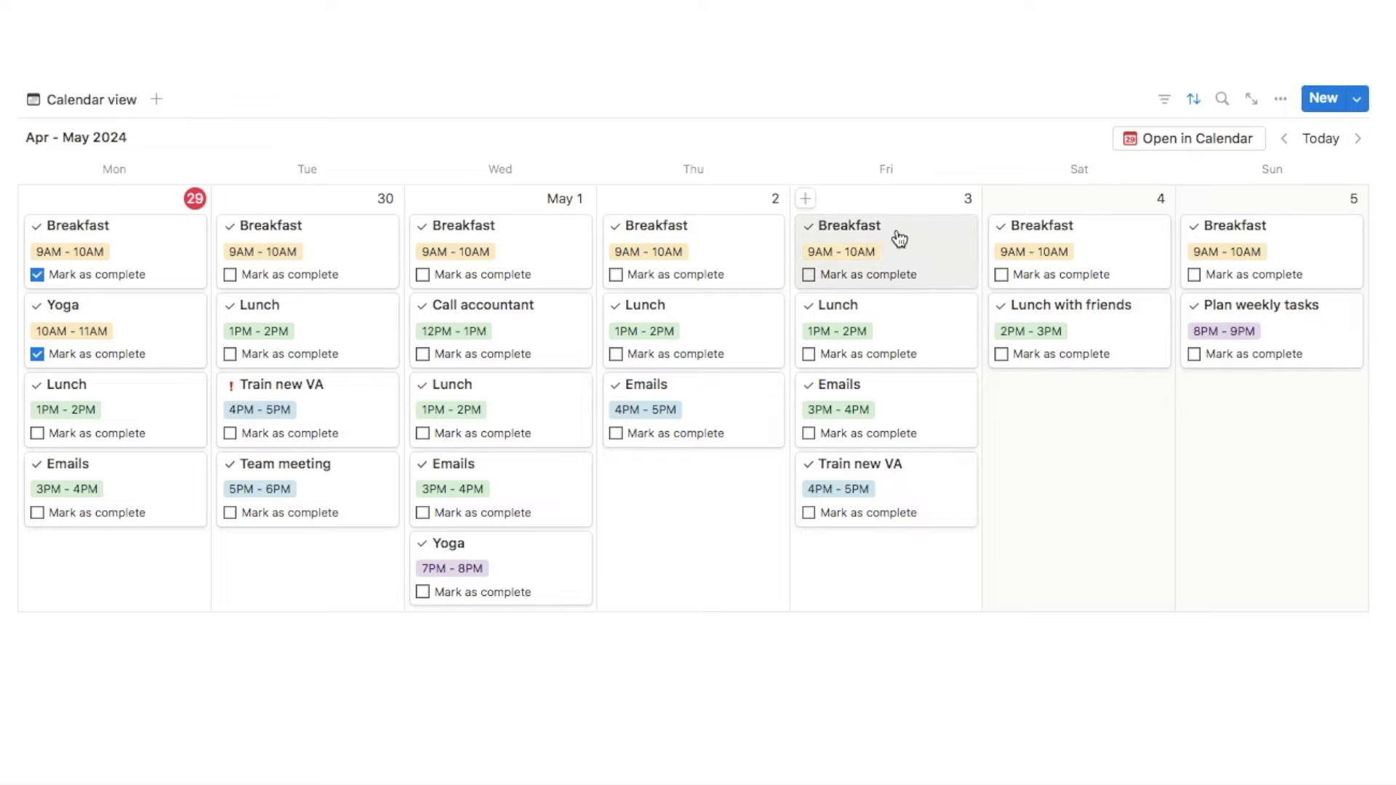
View the following week of the calendar, May 6 to 12, and return to the current week
left_click(1357, 139)
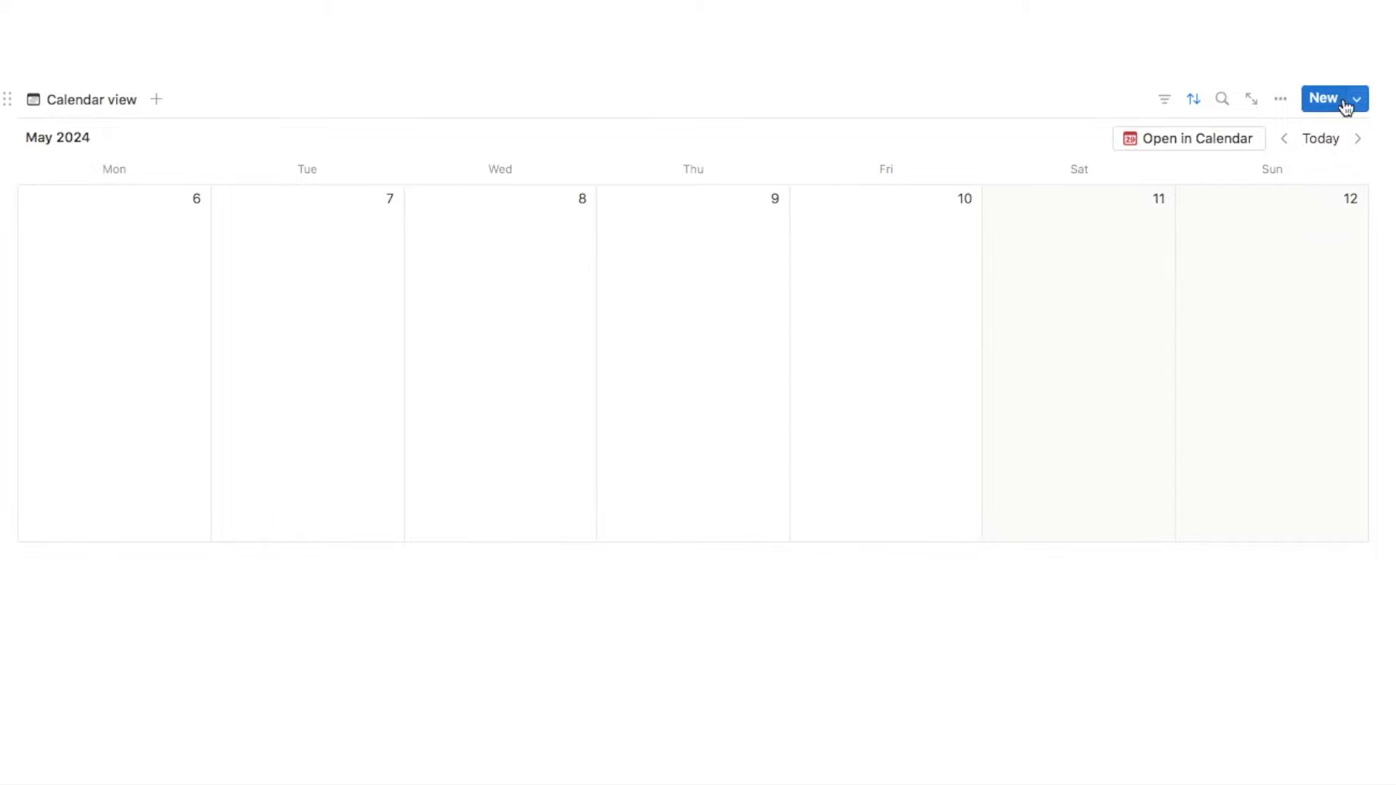
left_click(1284, 149)
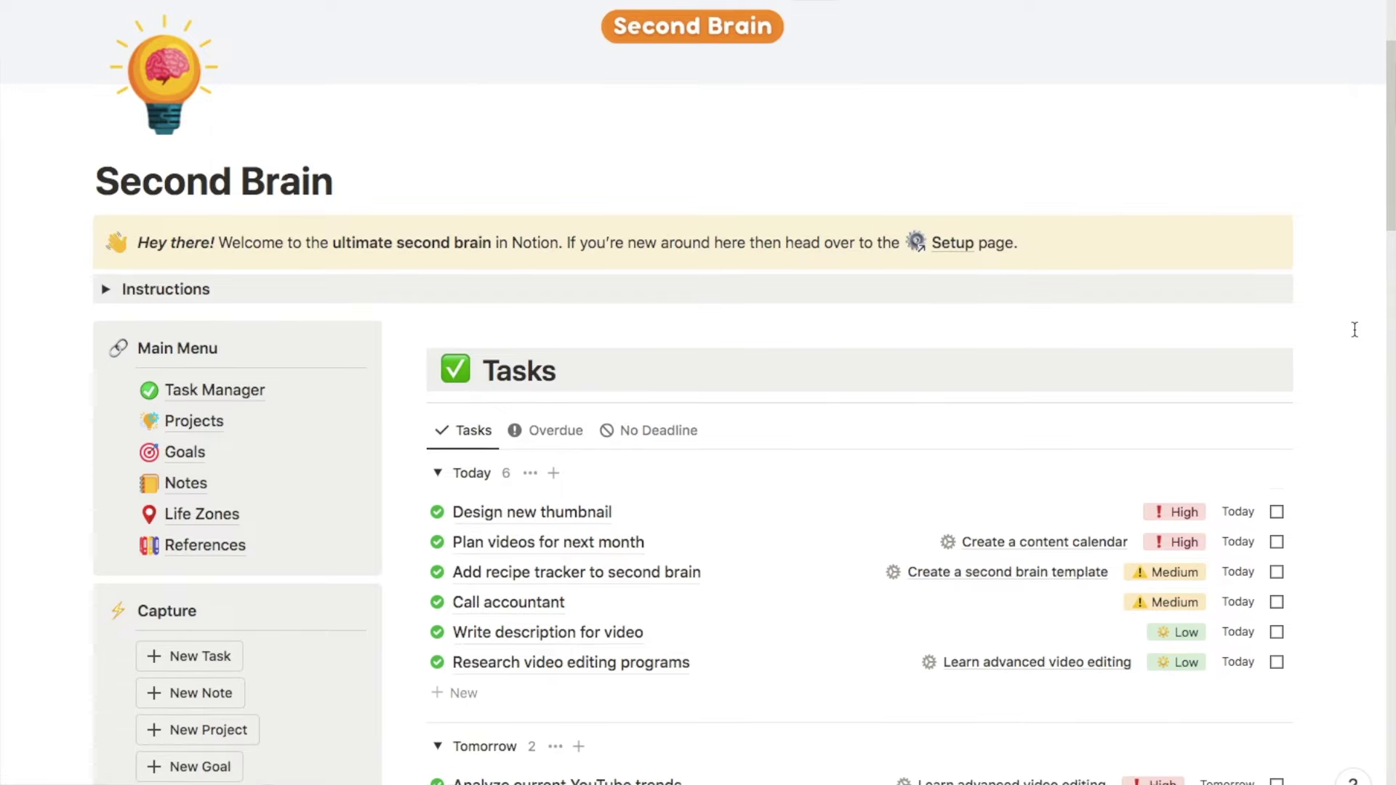
Look through the Second Brain page, from Tasks through Projects, Goals, Life Zones and References to Additional Resources
scroll(1355, 330, "down", 5)
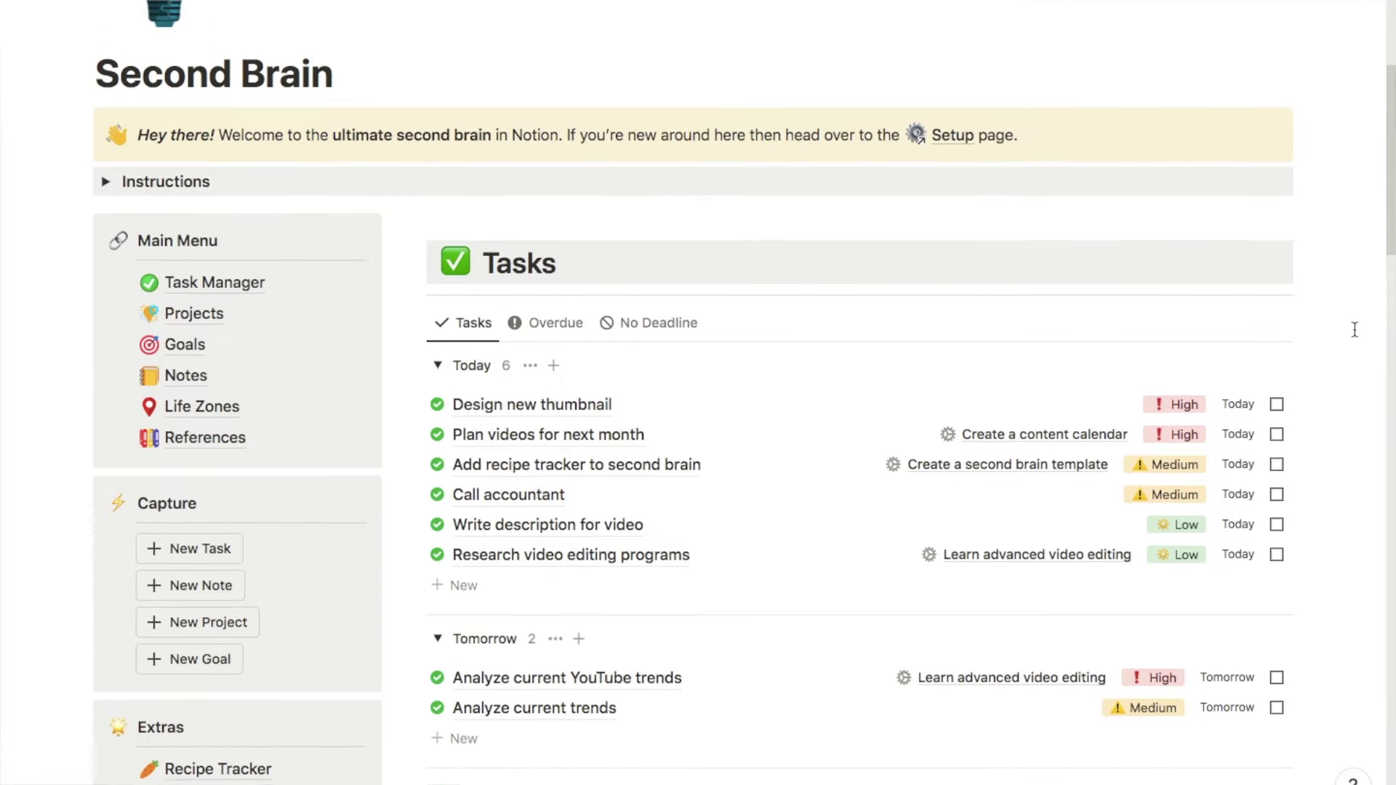
scroll(1355, 330, "down", 6)
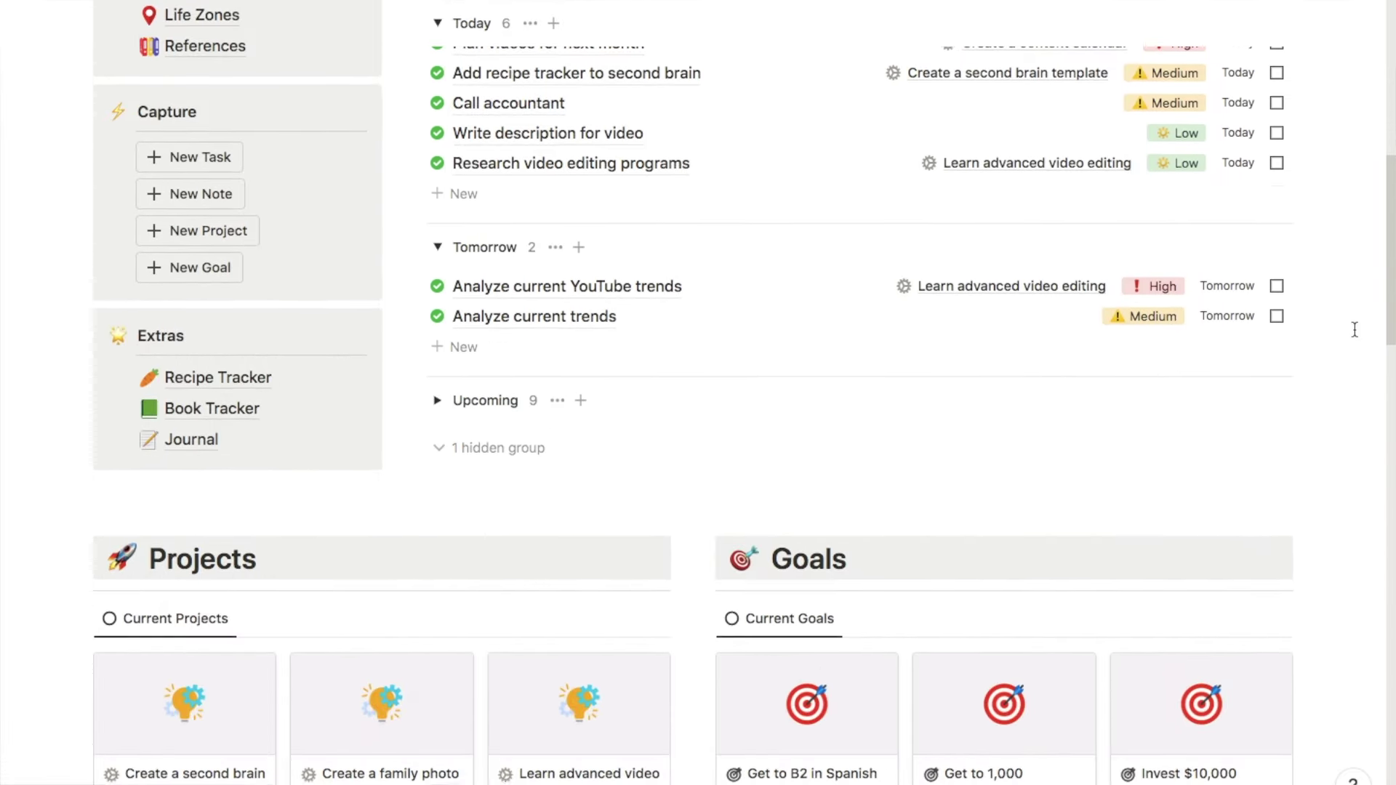
scroll(1354, 329, "down", 6)
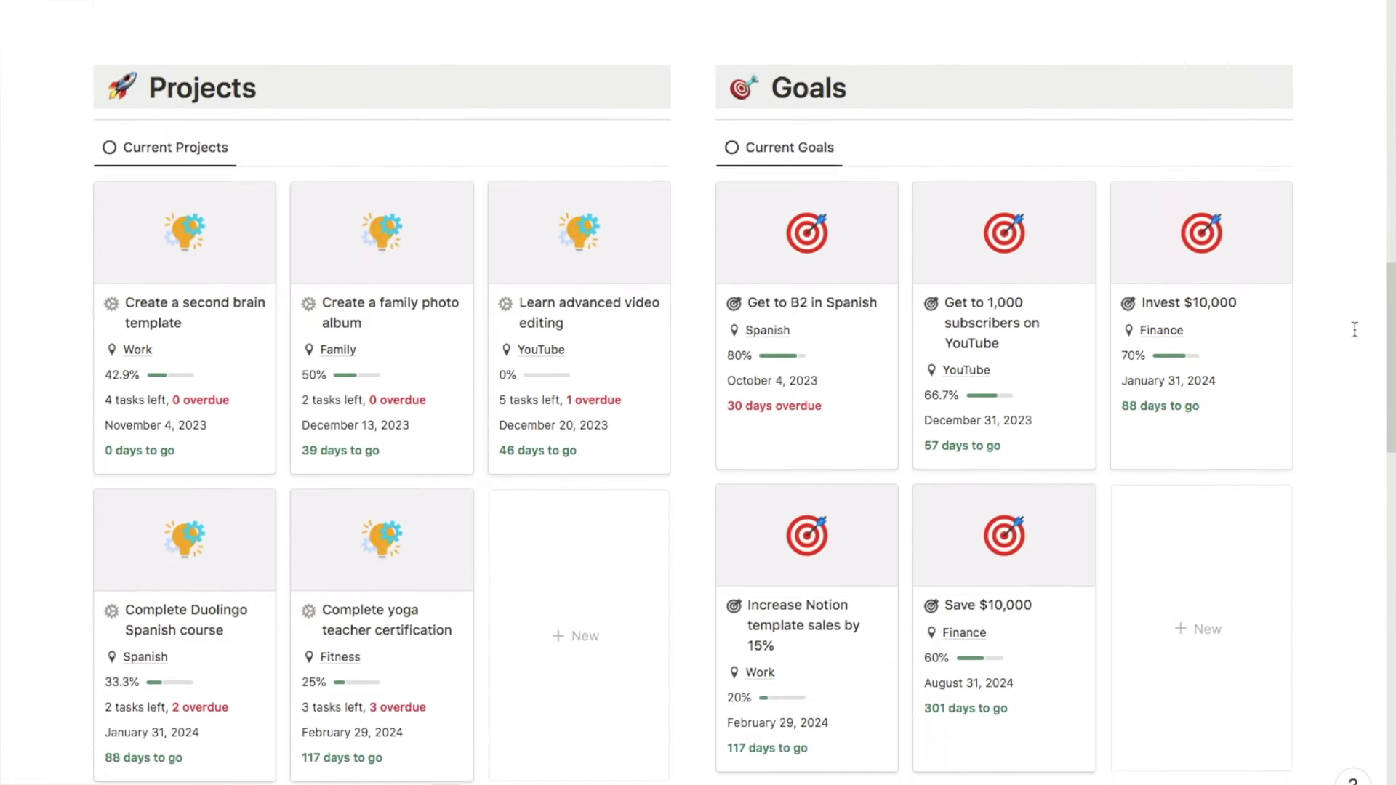
scroll(1355, 330, "down", 6)
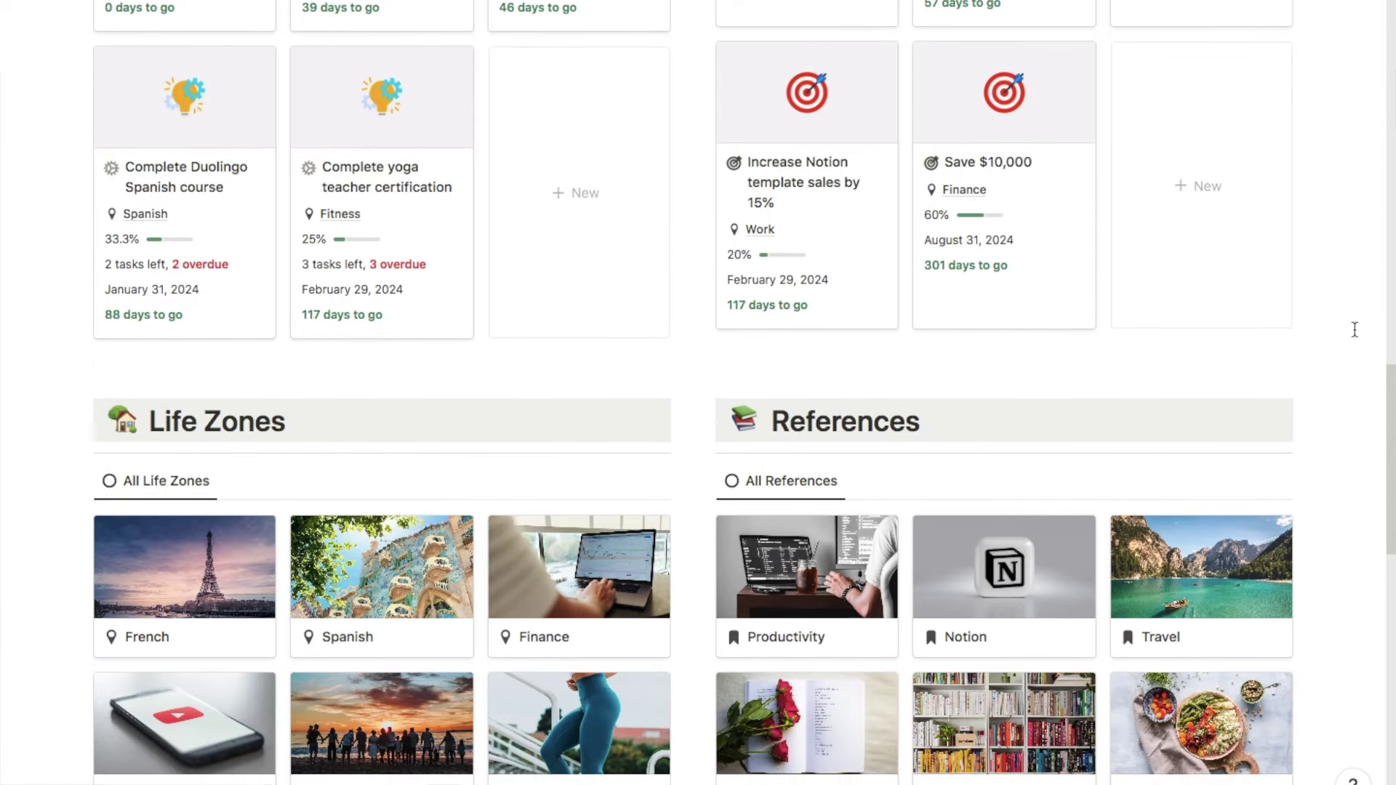
scroll(1354, 329, "down", 2)
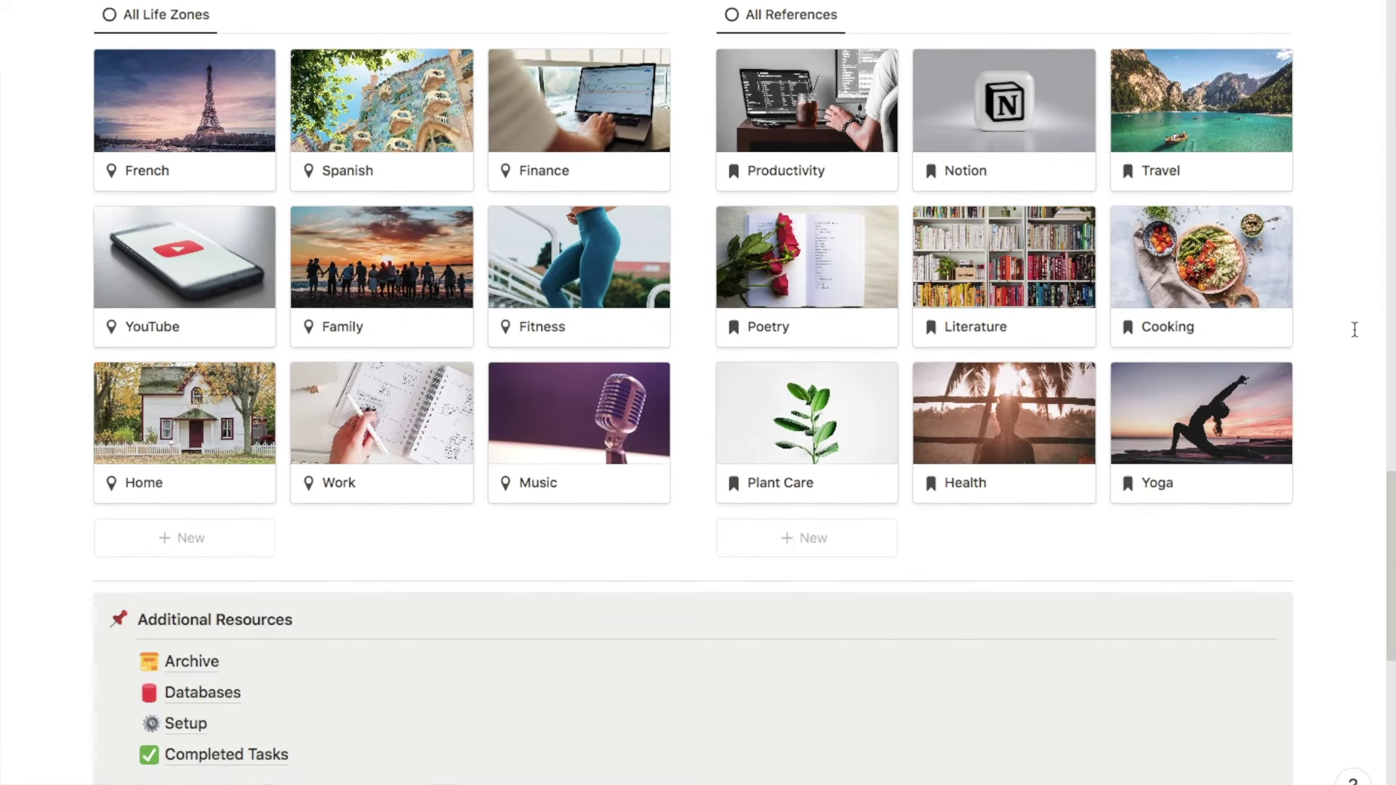